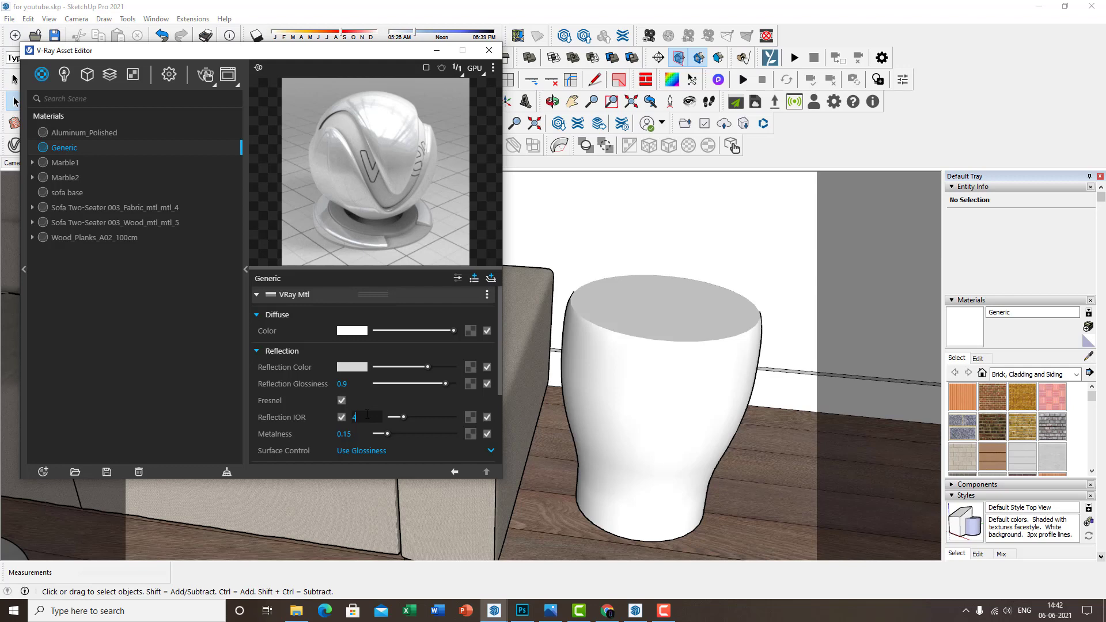
Set the Generic material's Reflection IOR to 4 and open the white side table's group for editing with the Paint Bucket ready
key("Return")
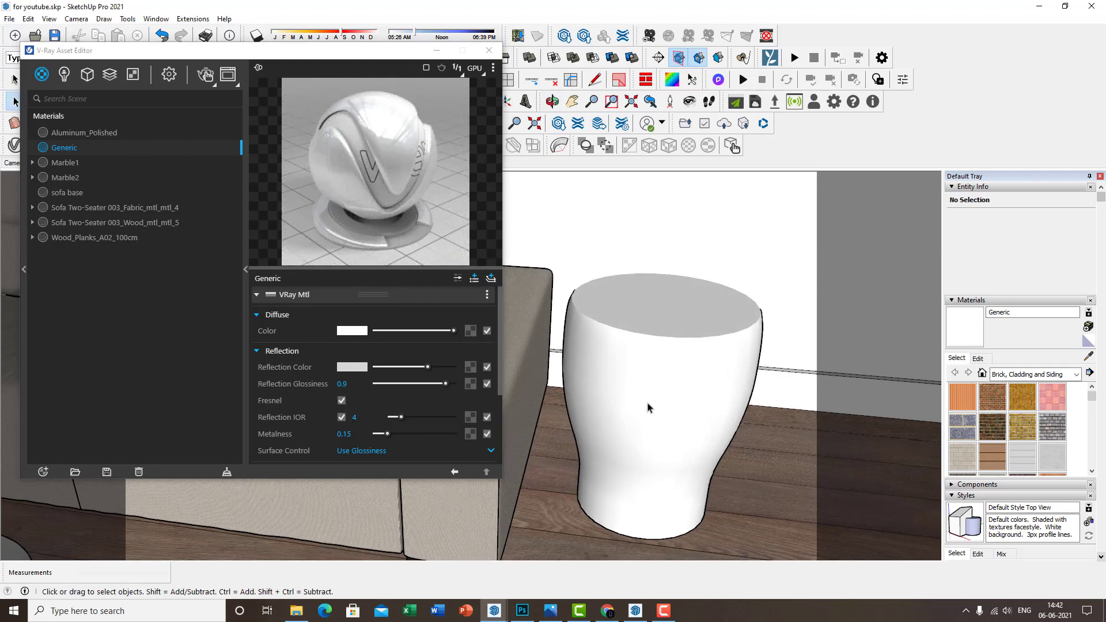
key("b")
middle_click_drag(674, 390, 661, 397)
scroll(661, 398, "up", 2)
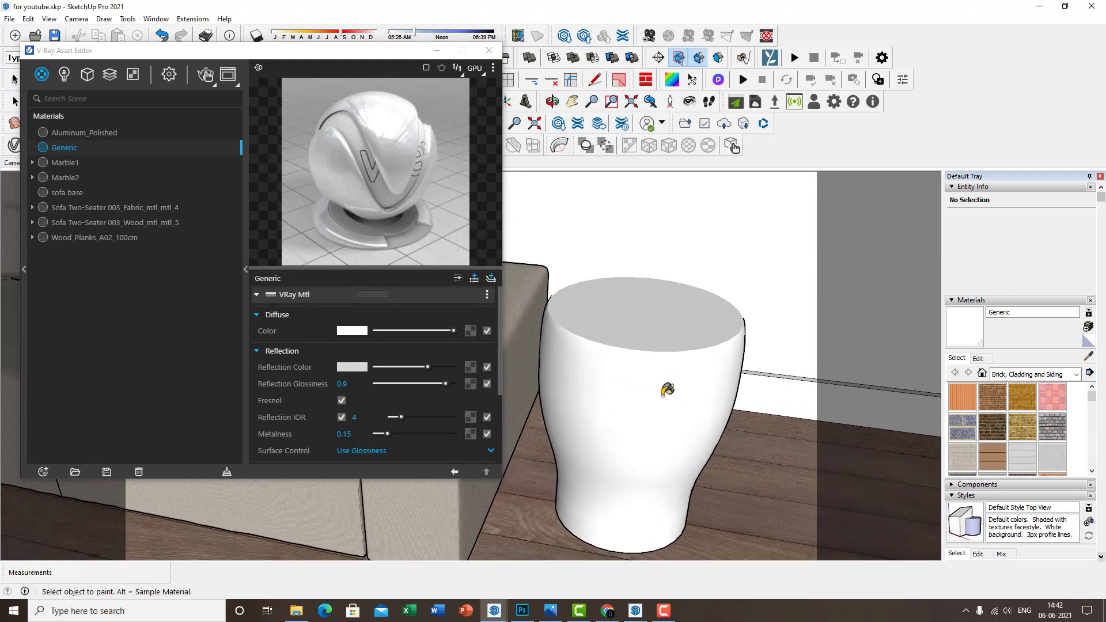
key("space")
double_click(660, 398)
key("b")
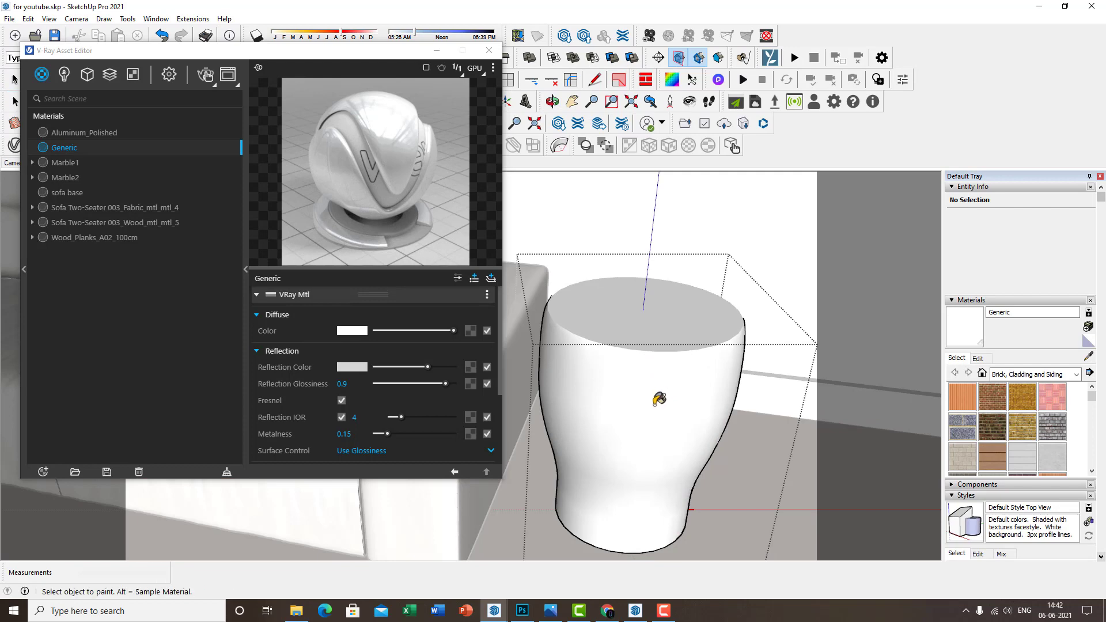
scroll(655, 405, "up", 2)
mouse_move(655, 404)
middle_mouse_down()
mouse_move(666, 385)
mouse_move(641, 395)
middle_mouse_up()
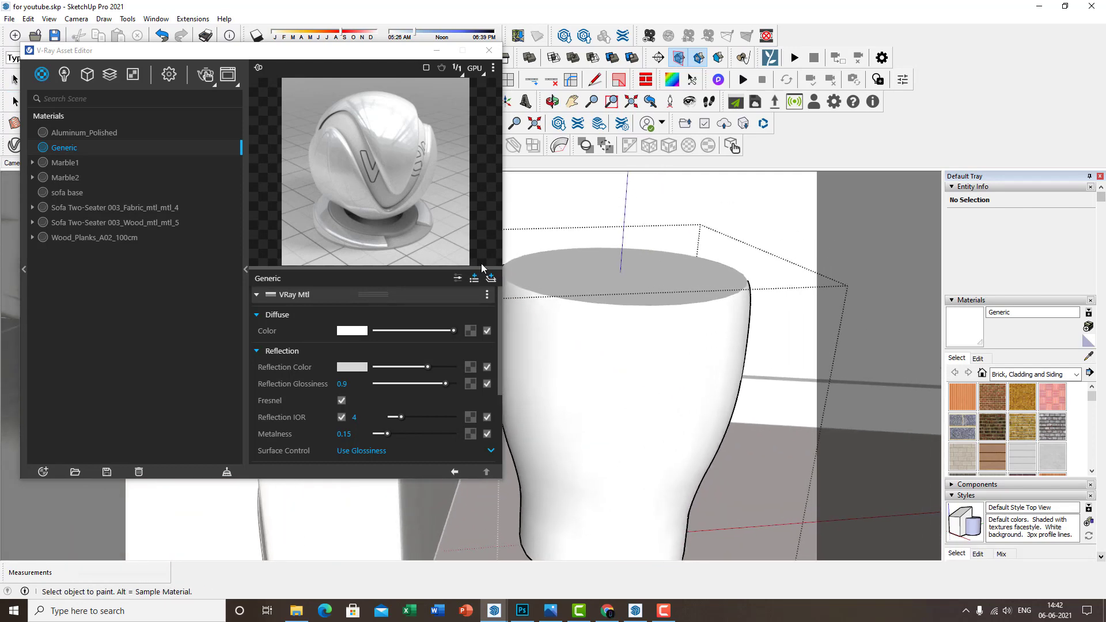
Set the Marble1 material's Reflection IOR to 3.5
left_click(74, 161)
scroll(340, 351, "down", 3)
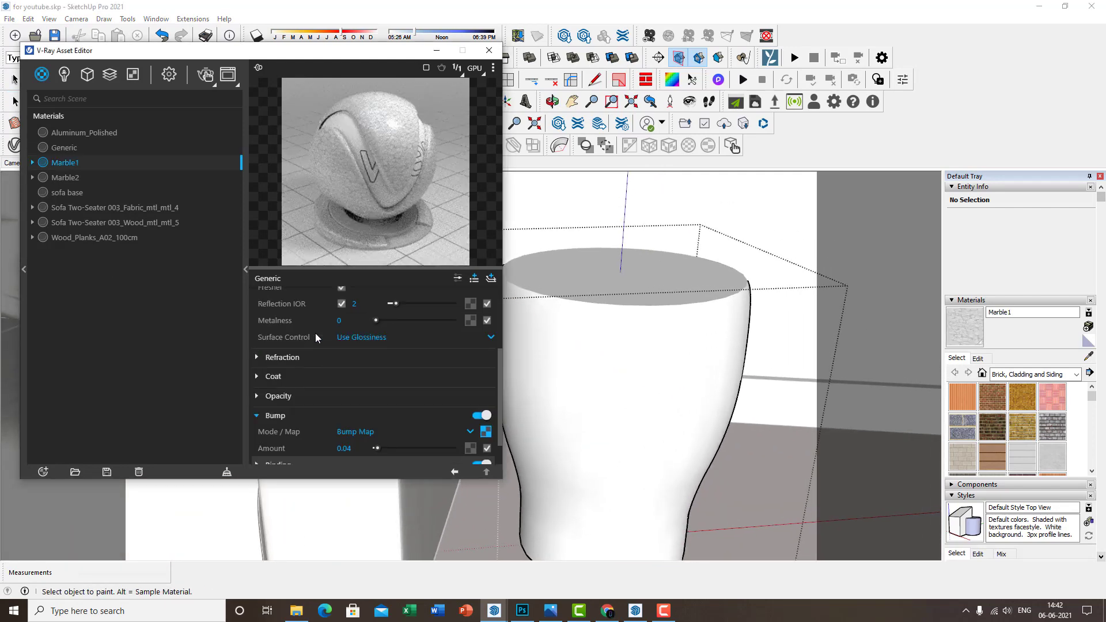
scroll(314, 345, "up", 3)
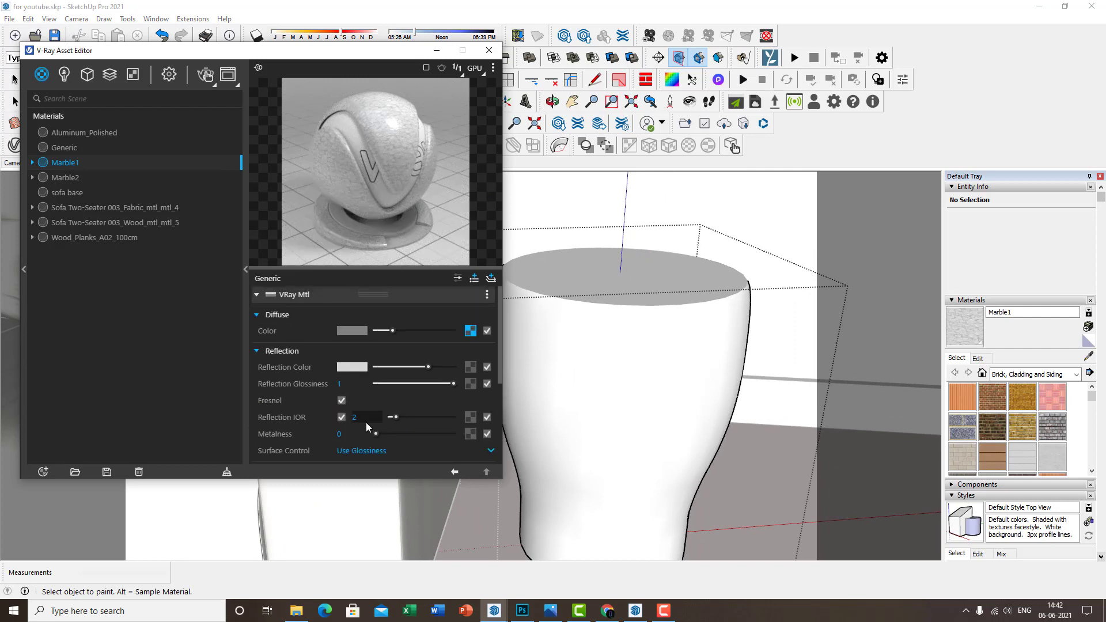
left_click(366, 421)
type("3")
key("Return")
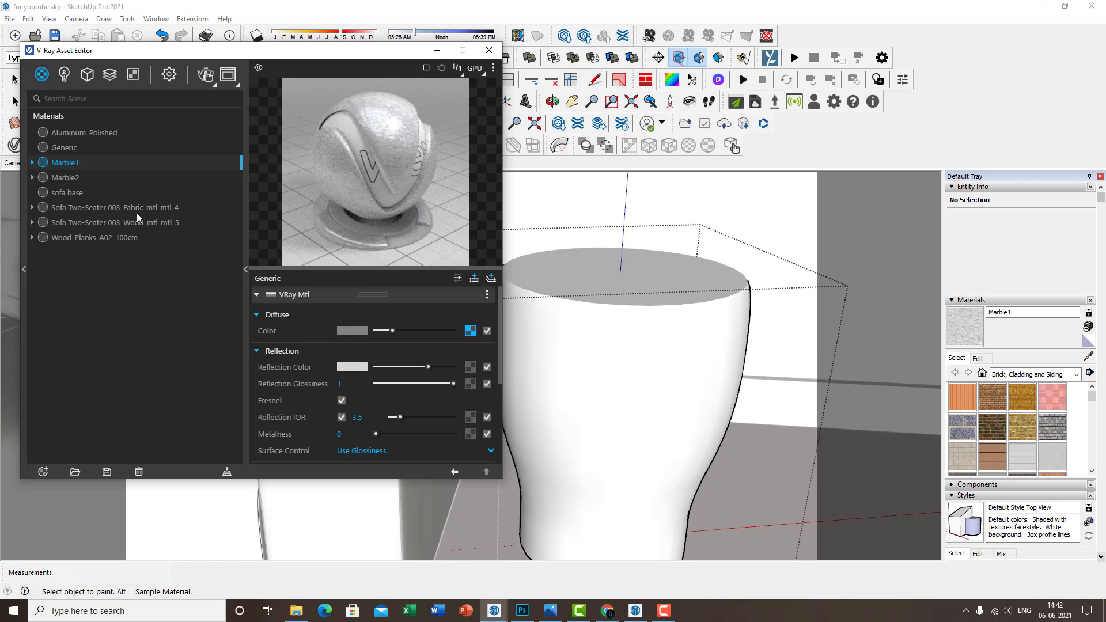
Set the Marble2 material's Reflection IOR to 3.5 and close the Asset Editor
left_click(77, 179)
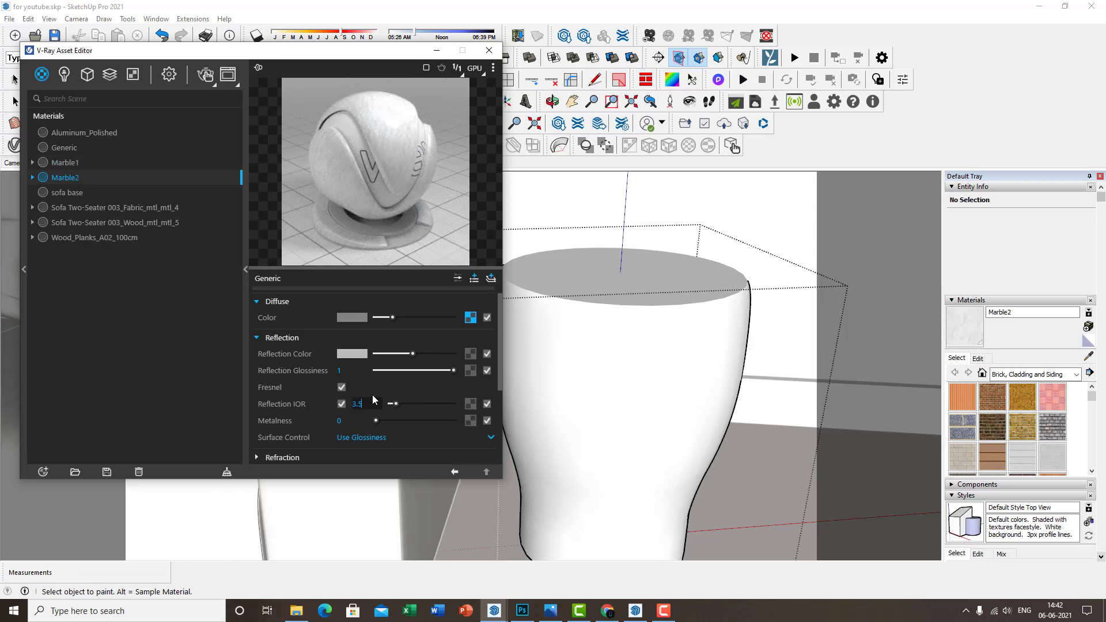
key("Return")
left_click(484, 52)
Leave the side table's group and start an interactive V-Ray render framing the sofa arm and the side table
scroll(605, 255, "down", 6)
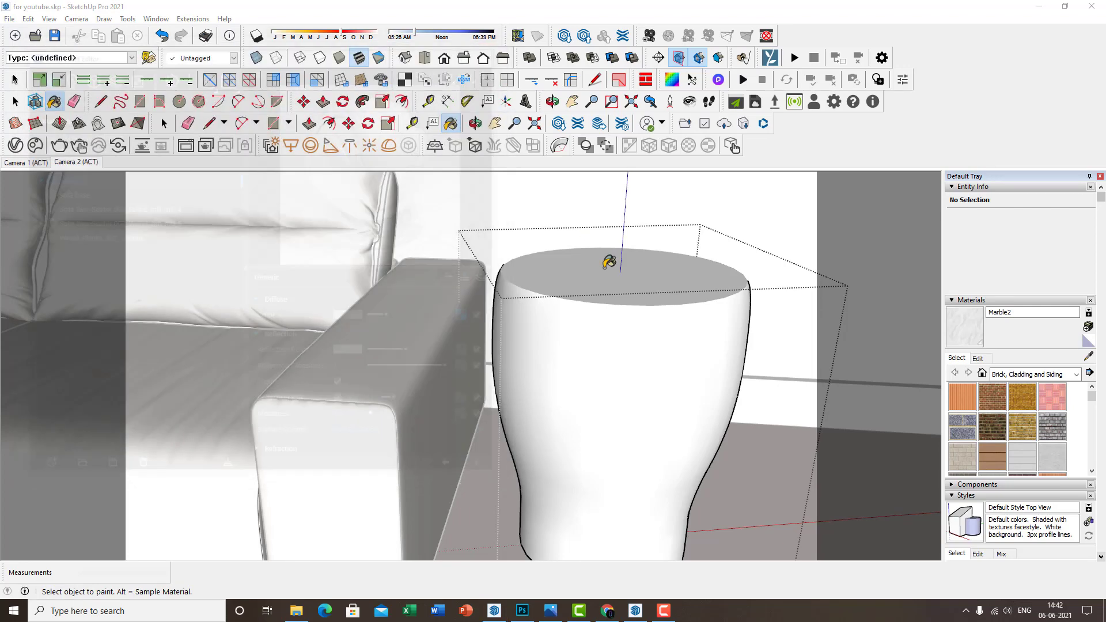
scroll(695, 324, "down", 2)
key("space")
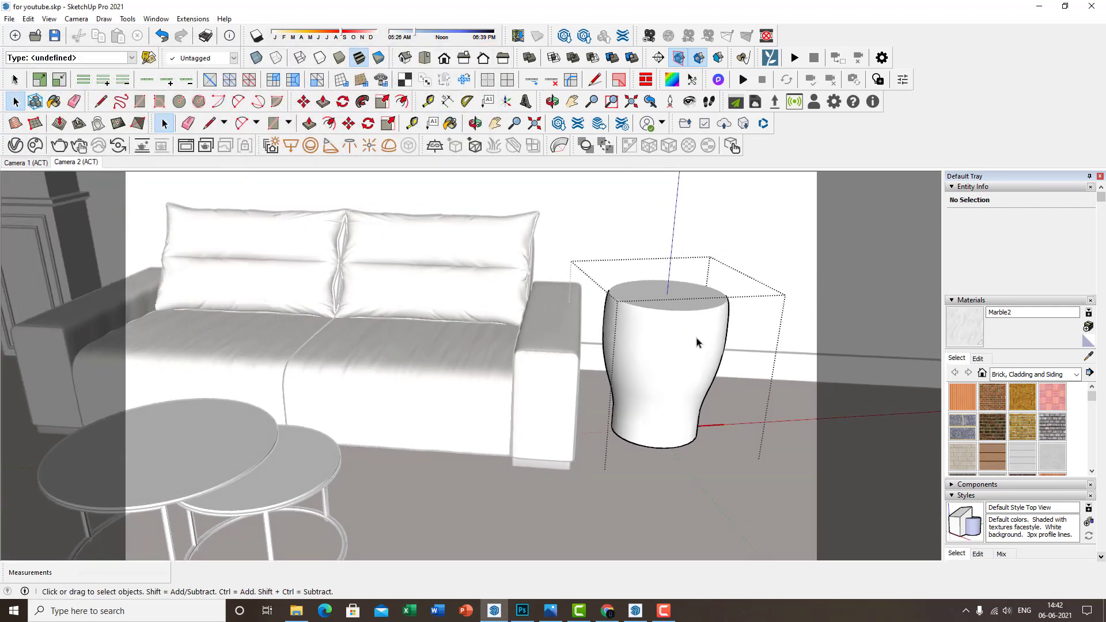
key("Escape")
middle_click_drag(689, 348, 624, 374)
scroll(558, 329, "up", 2)
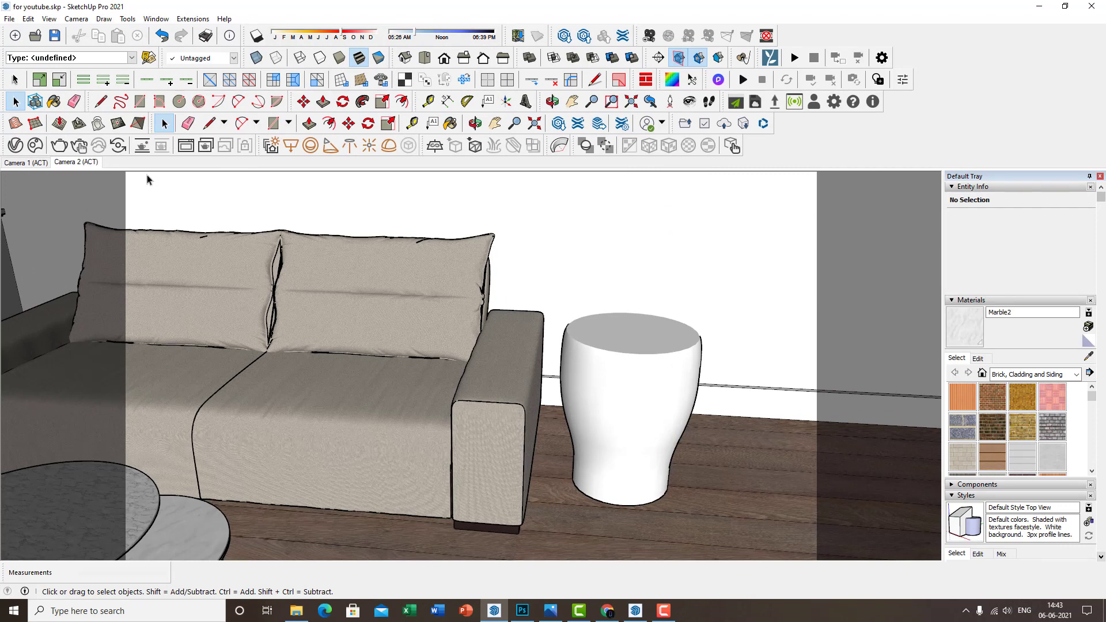
left_click(77, 146)
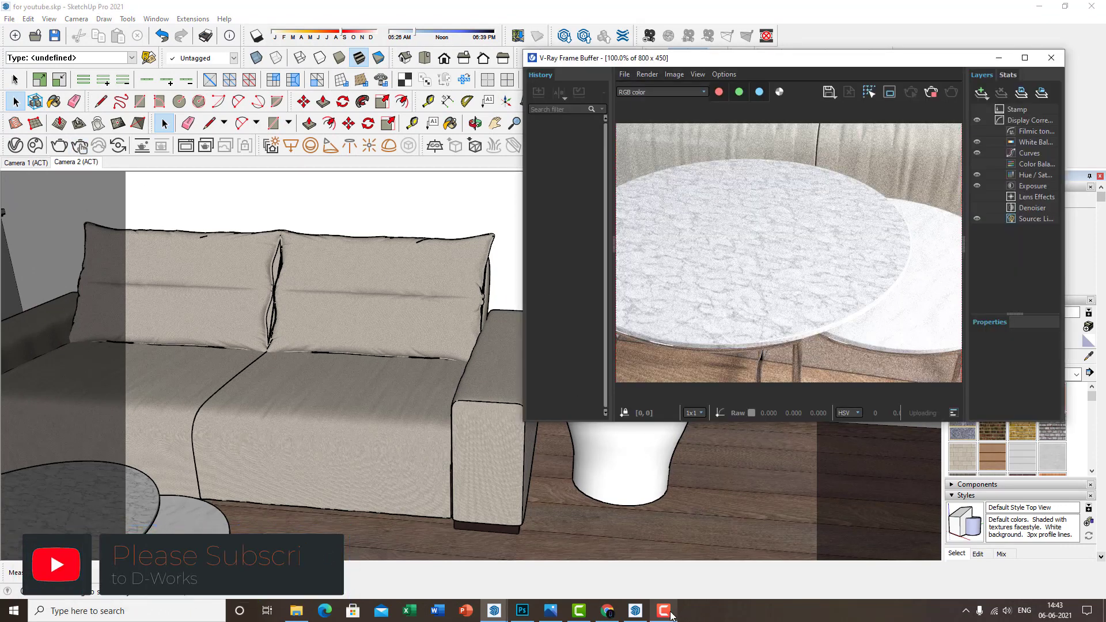
left_click(668, 610)
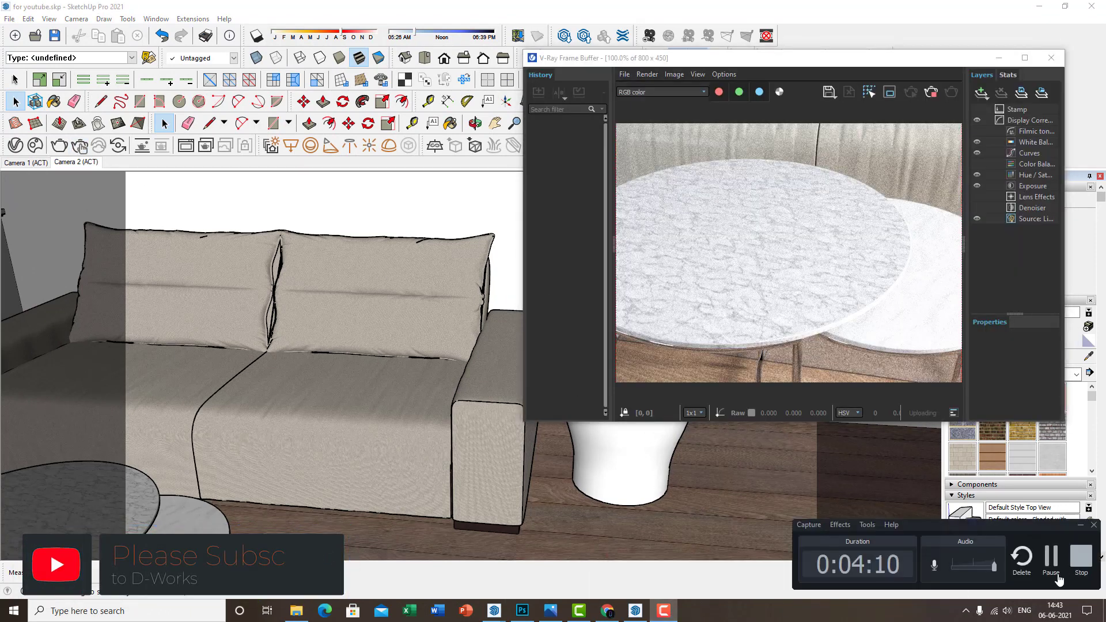
left_click(1049, 559)
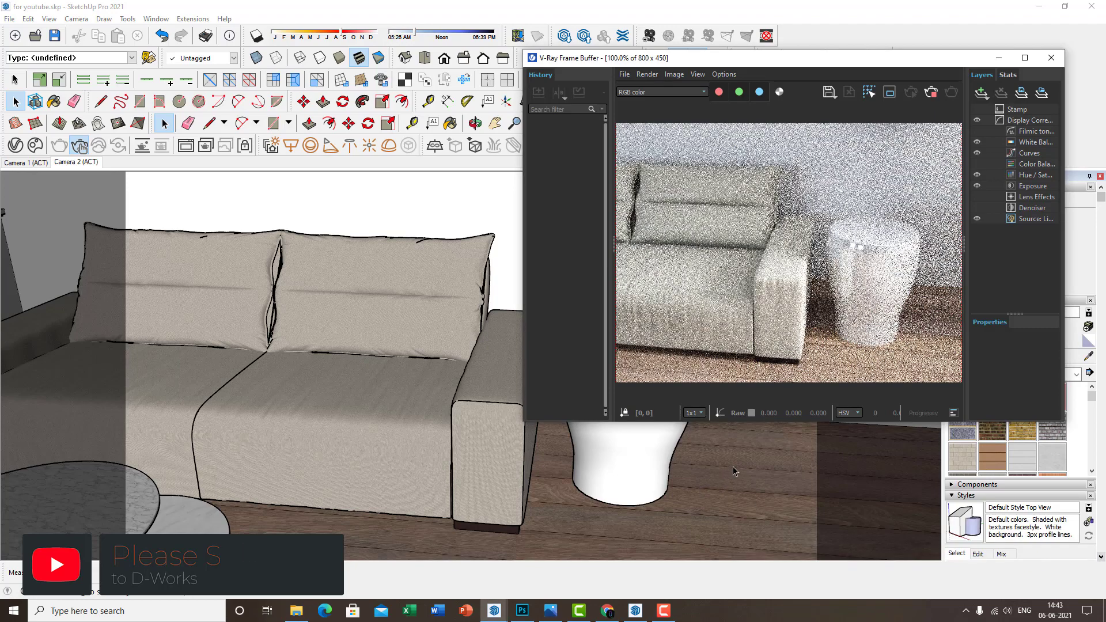
mouse_move(756, 456)
middle_mouse_down()
mouse_move(634, 510)
mouse_move(553, 495)
mouse_move(443, 436)
middle_mouse_up()
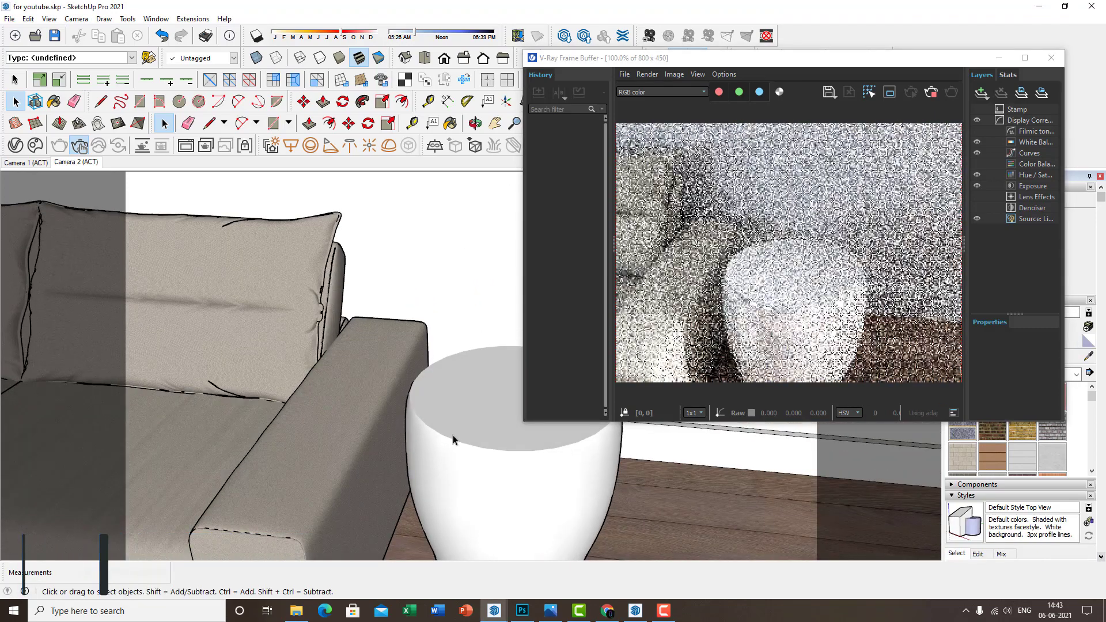
double_click(453, 436)
key("b")
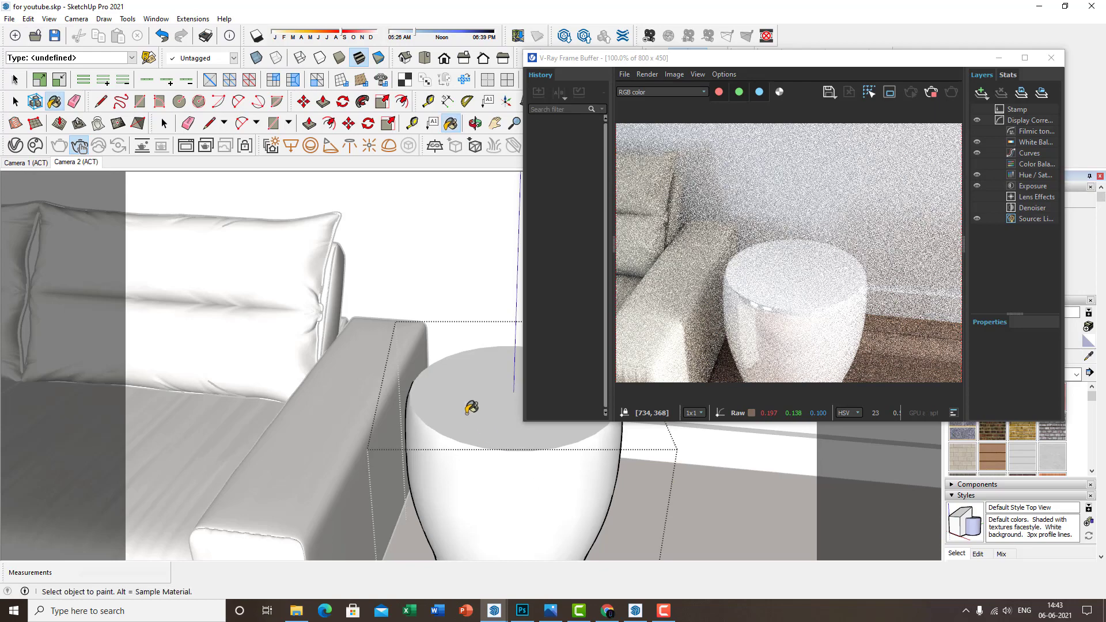
key("space")
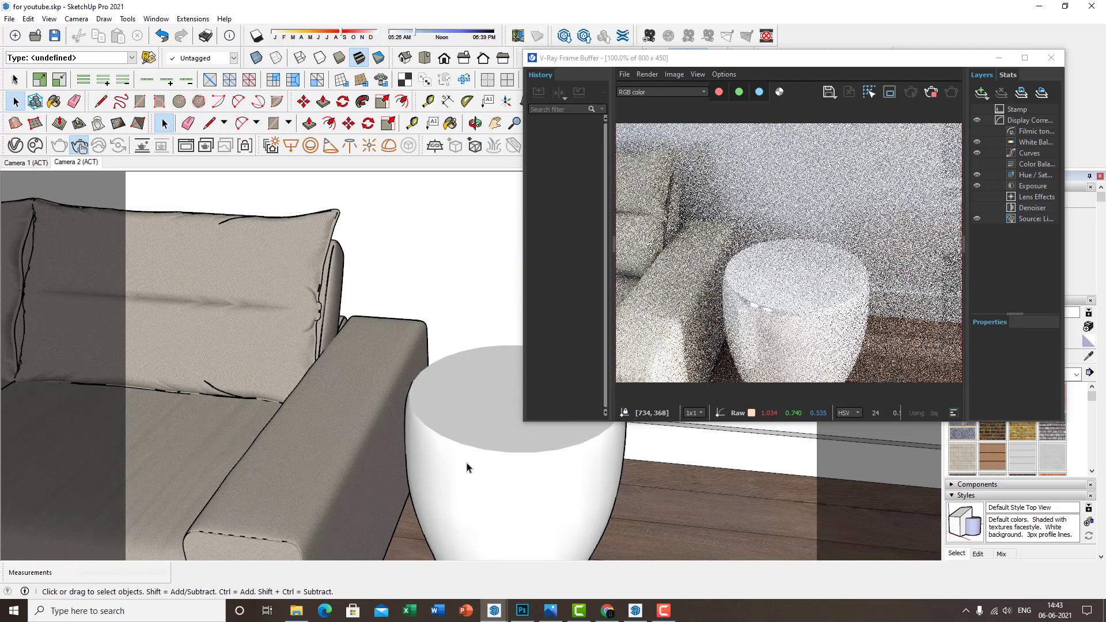
Examine the hexagonal wall shelves up close in the model and the interactive render
scroll(467, 464, "down", 3)
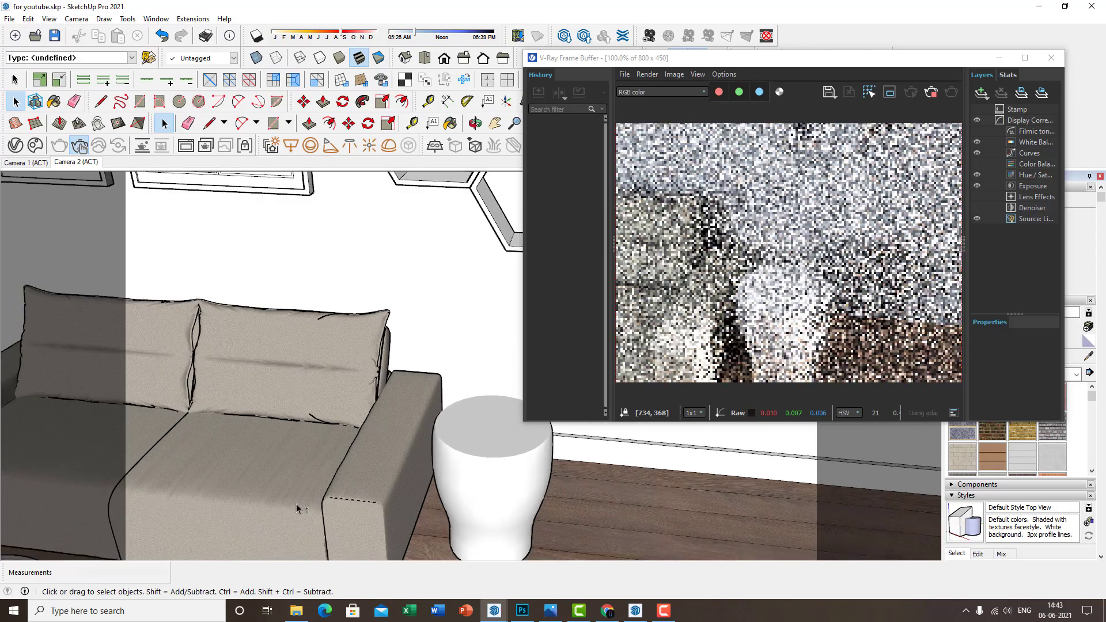
middle_click_drag(296, 504, 437, 390, "shift")
scroll(437, 388, "down", 3)
mouse_move(296, 477)
middle_mouse_down()
mouse_move(395, 400)
mouse_move(321, 424)
mouse_move(367, 407)
mouse_move(320, 453)
middle_mouse_up()
scroll(374, 418, "down", 3)
mouse_move(375, 418)
middle_mouse_down()
mouse_move(403, 423)
mouse_move(345, 448)
middle_mouse_up()
scroll(408, 333, "up", 5)
mouse_move(395, 346)
middle_mouse_down()
mouse_move(506, 321)
mouse_move(419, 392)
middle_mouse_up()
middle_click_drag(416, 308, 331, 361, "shift")
scroll(330, 360, "up", 3)
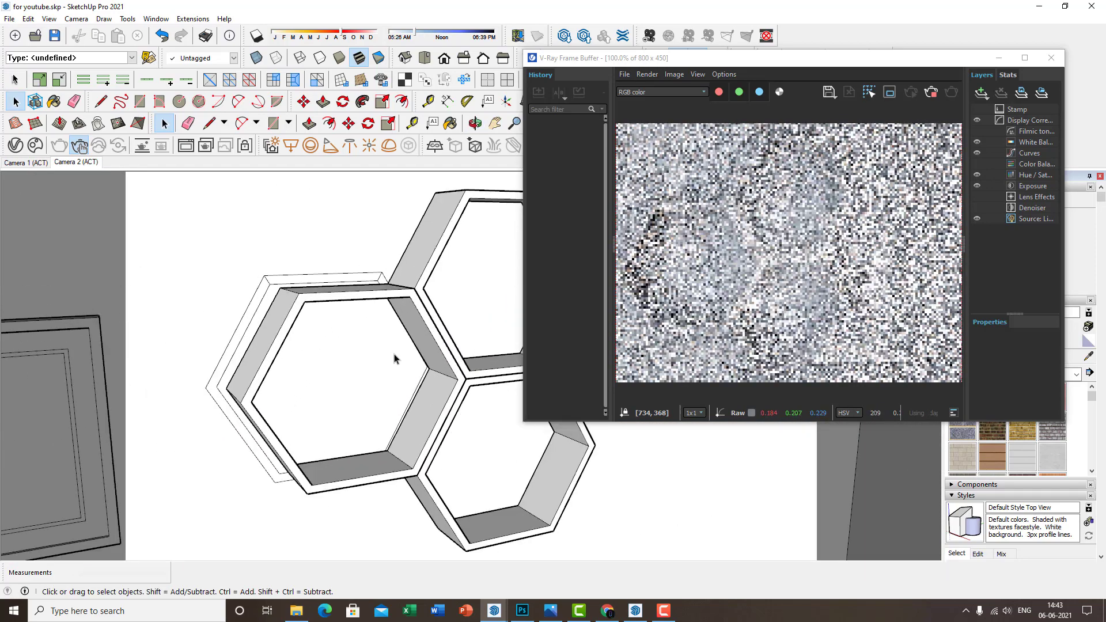
middle_click_drag(407, 360, 393, 381, "shift")
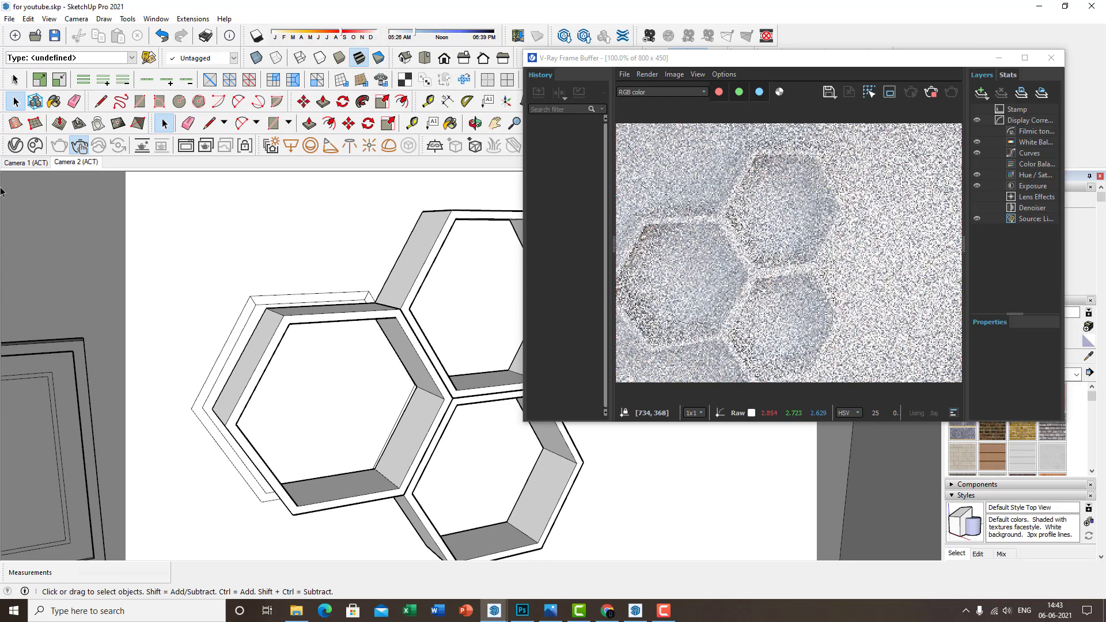
Add the Veneer D01 120cm material from the Wood & Laminate category of the V-Ray library to the scene materials
left_click(15, 146)
left_click_drag(299, 60, 689, 96)
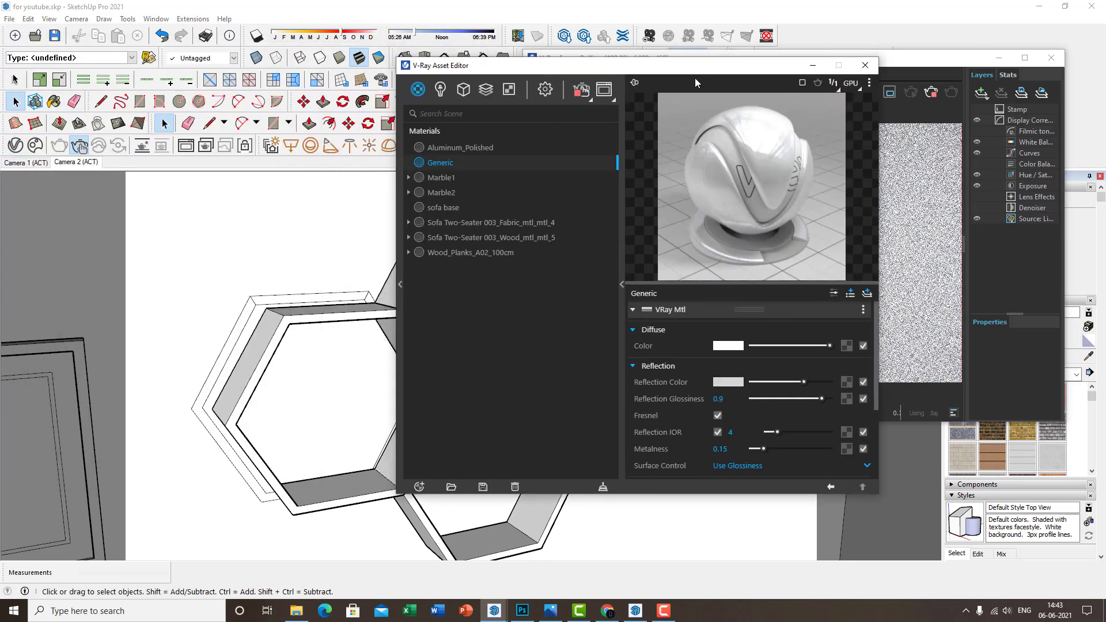
left_click(406, 313)
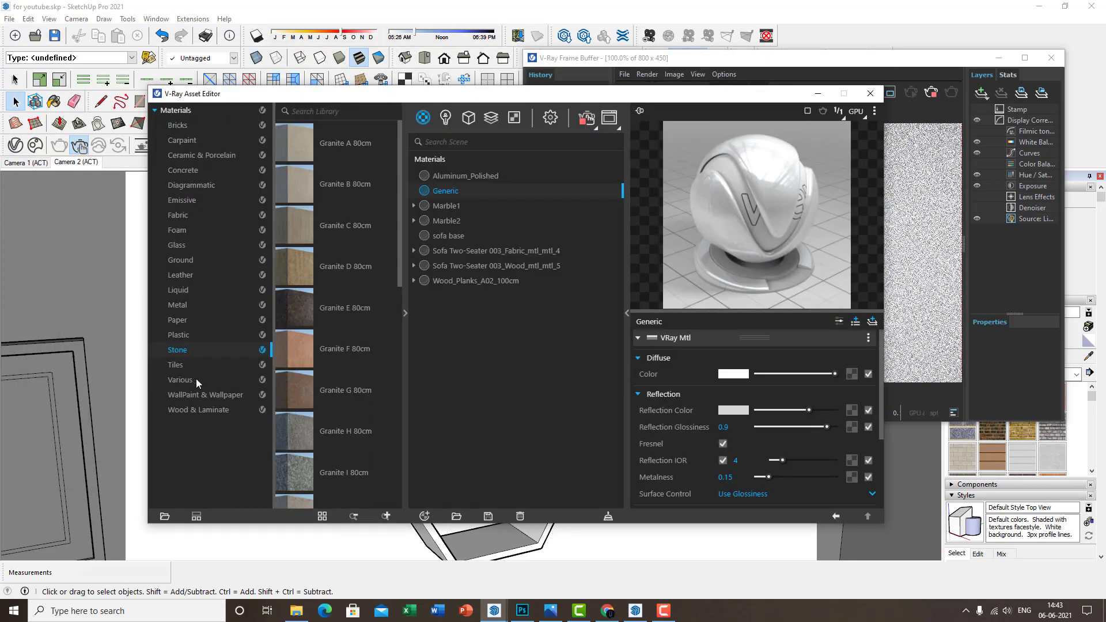
left_click(226, 409)
scroll(346, 400, "down", 10)
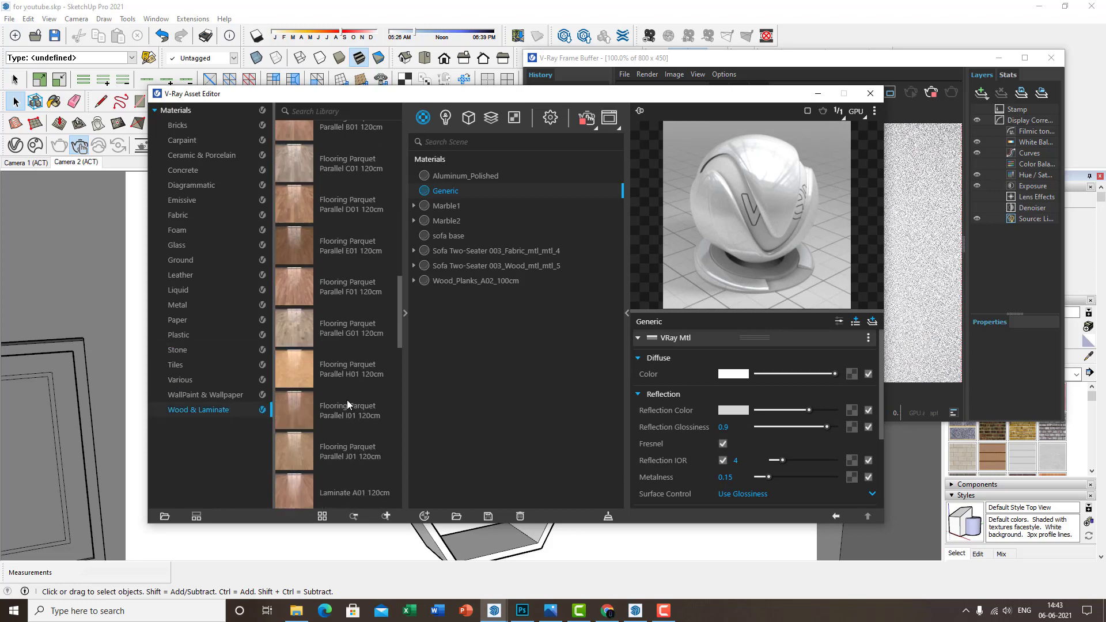
scroll(347, 400, "down", 3)
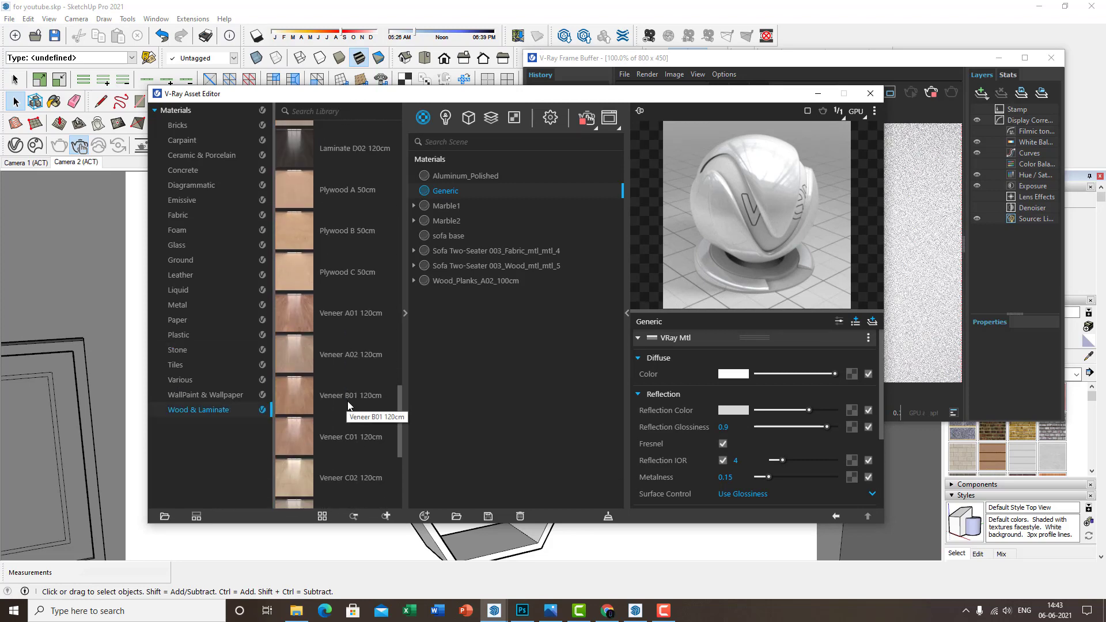
scroll(348, 399, "down", 3)
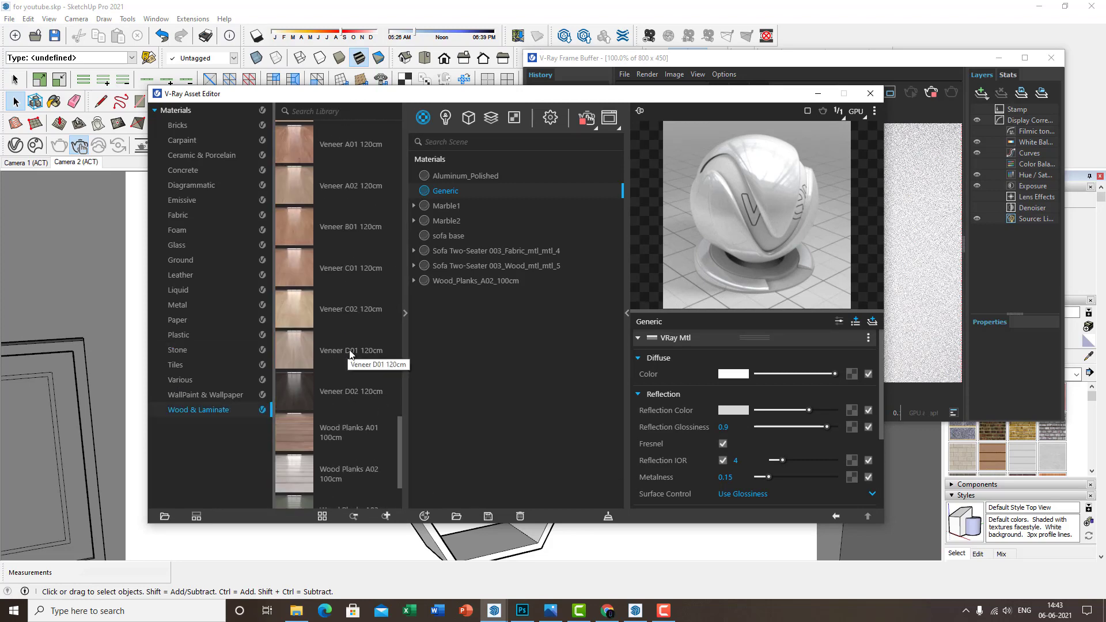
left_click_drag(356, 353, 546, 301)
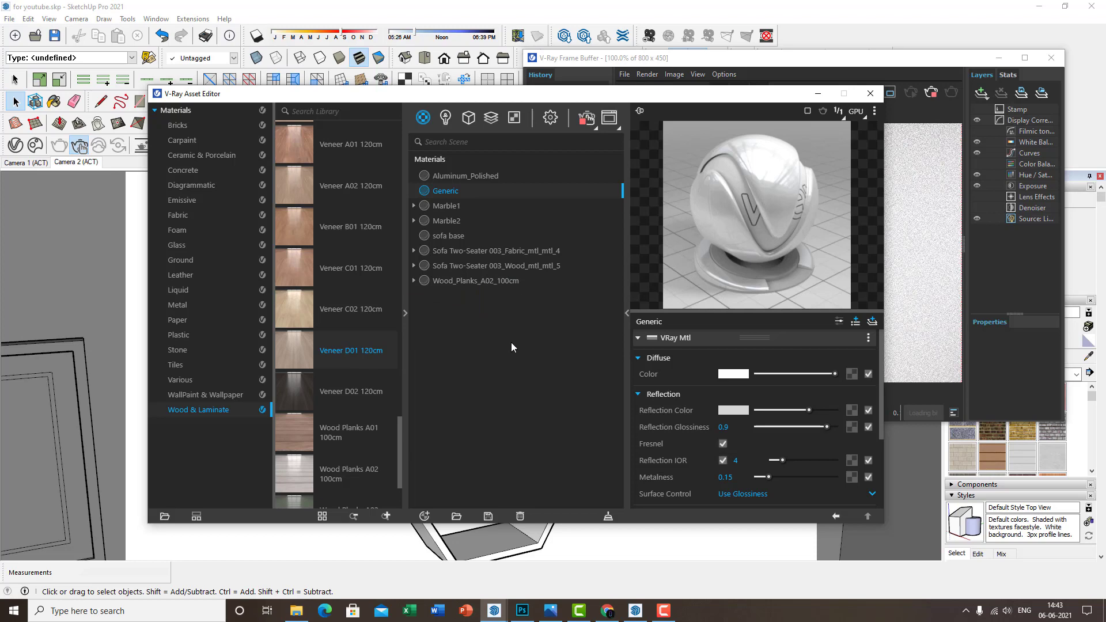
left_click_drag(541, 98, 440, 98)
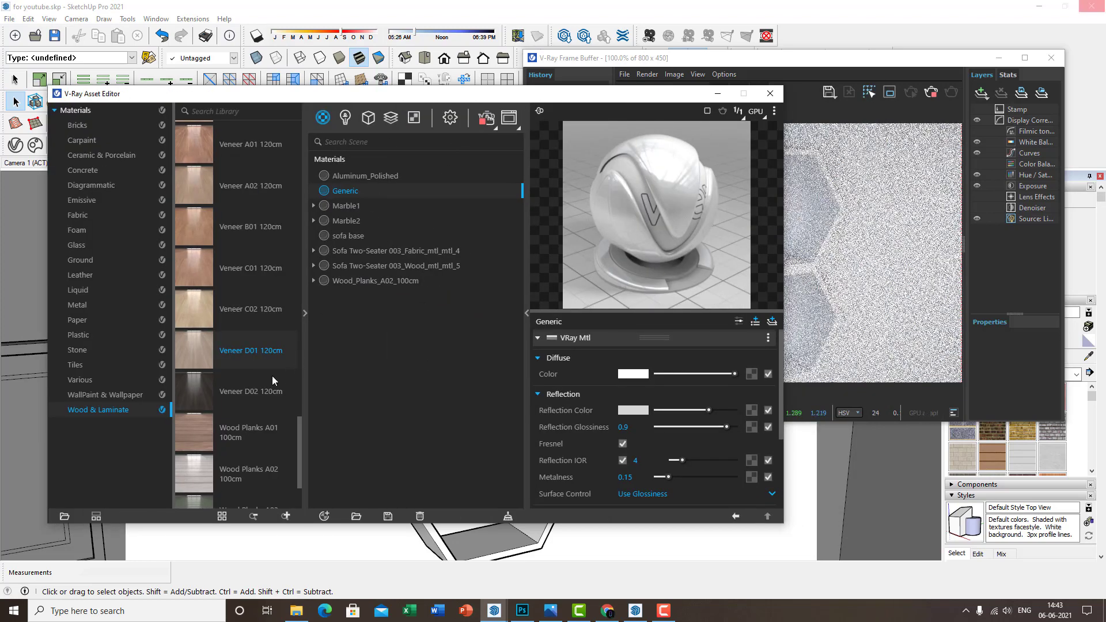
left_click_drag(250, 350, 450, 293)
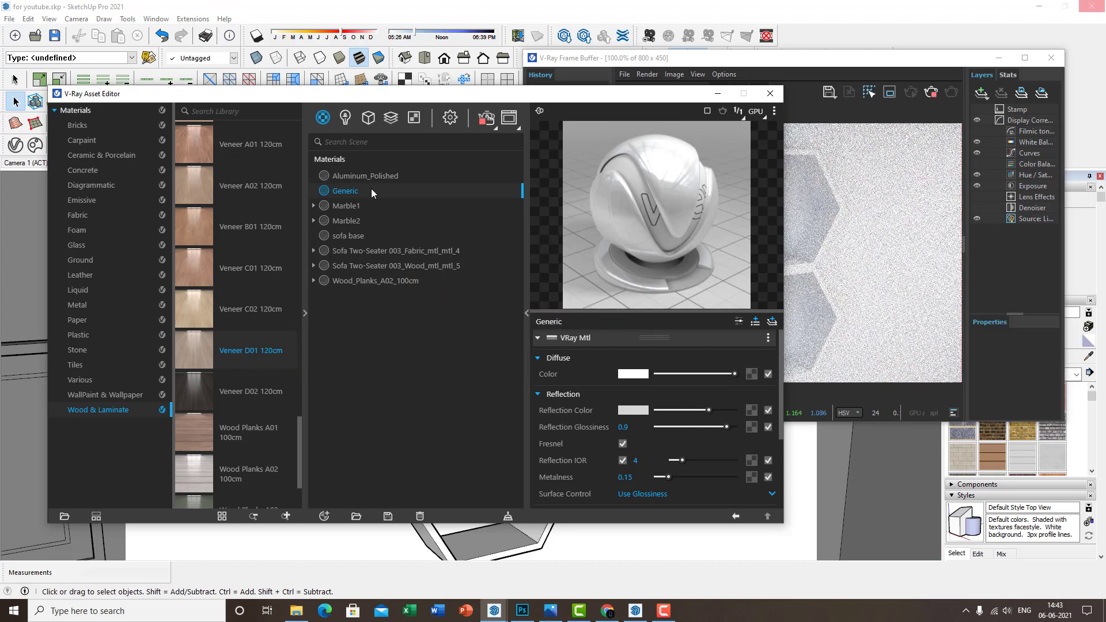
Delete the duplicate material Veneer_D01_120cm#1 from the scene
left_click(252, 310)
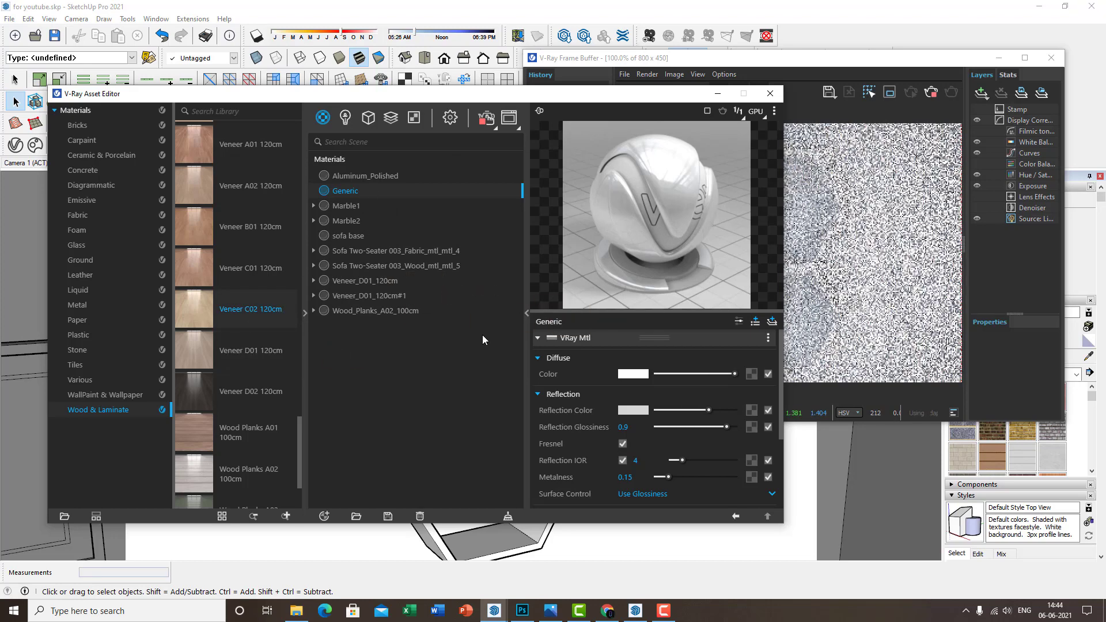
left_click(405, 296)
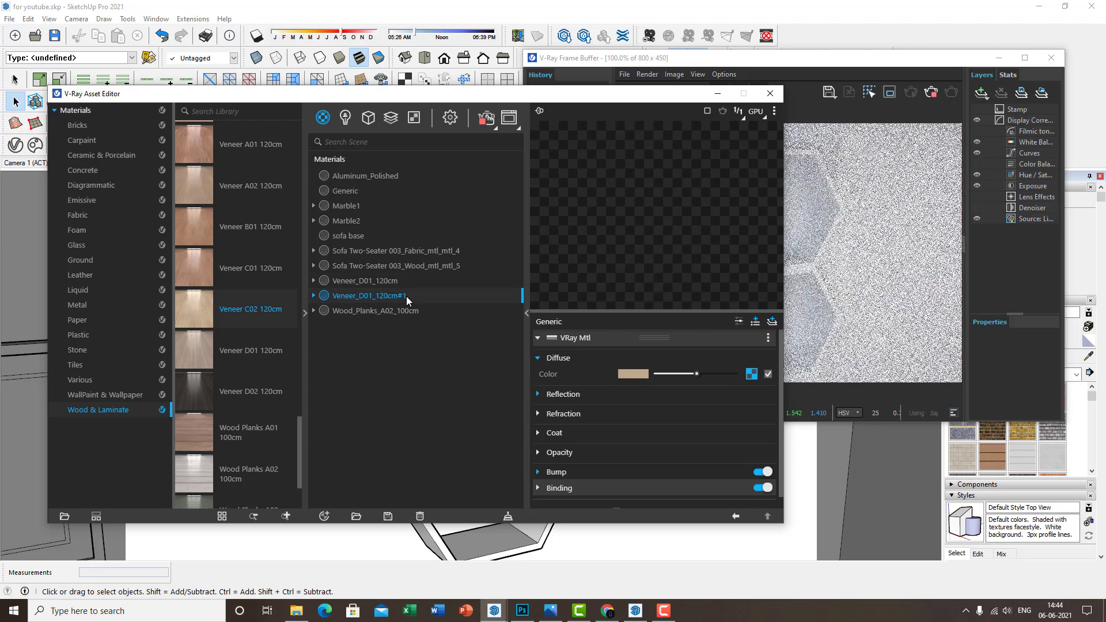
right_click(404, 297)
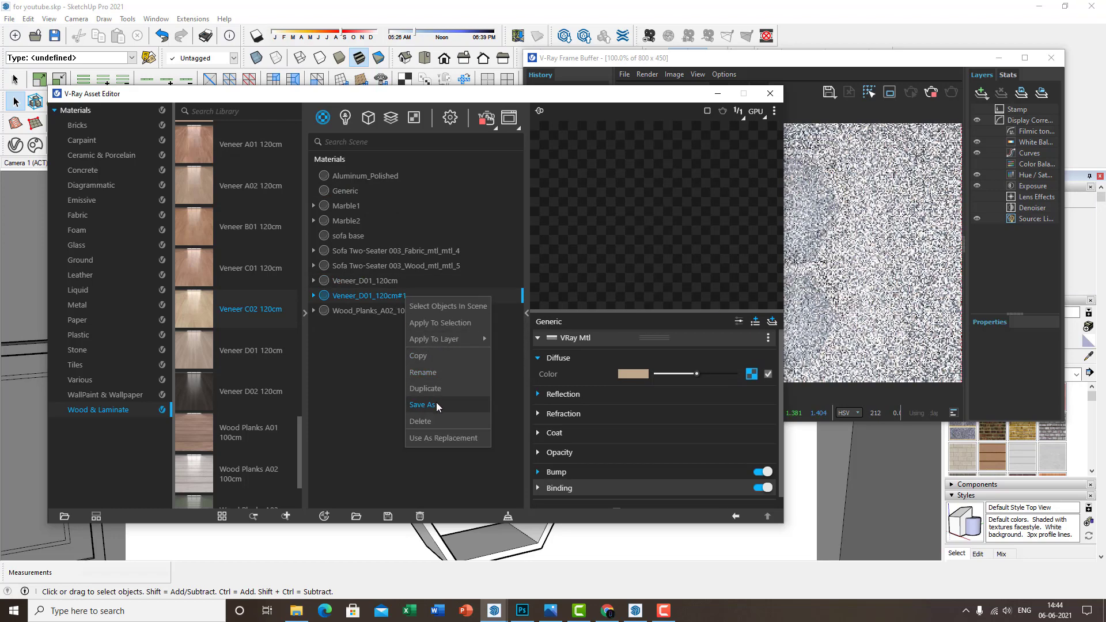
left_click(441, 421)
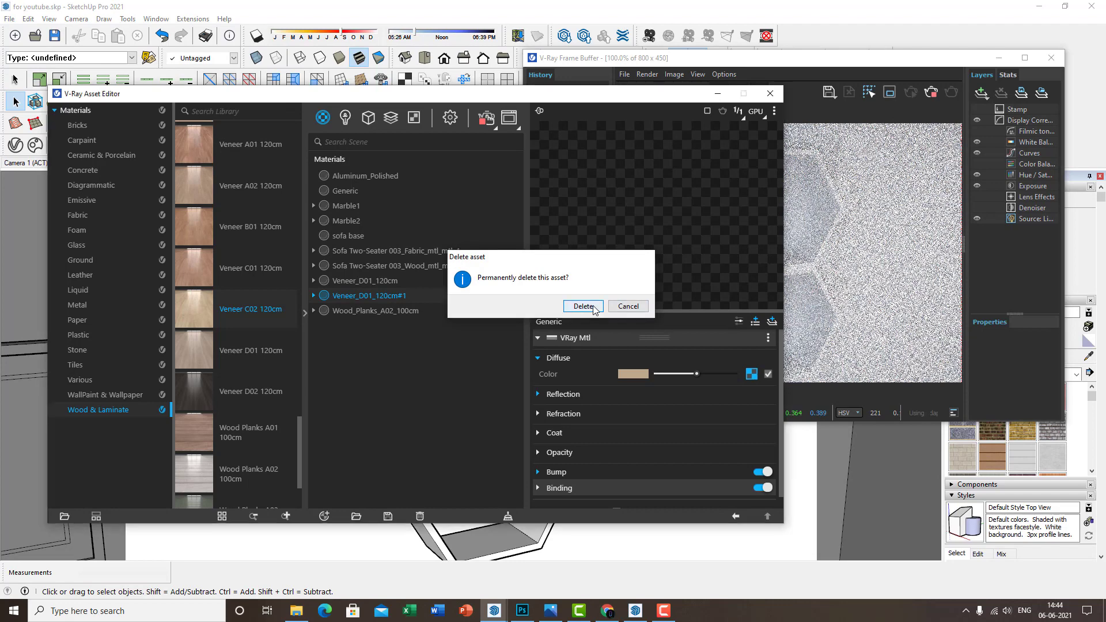
left_click(583, 305)
Stop the interactive render and close the V-Ray Frame Buffer
left_click(935, 81)
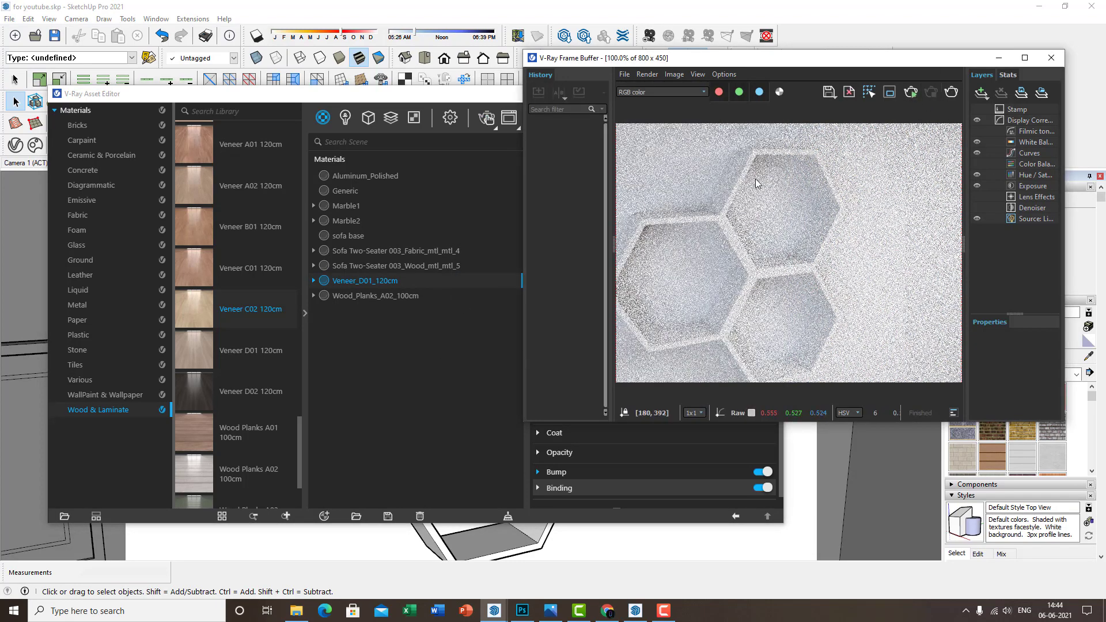
left_click(1051, 57)
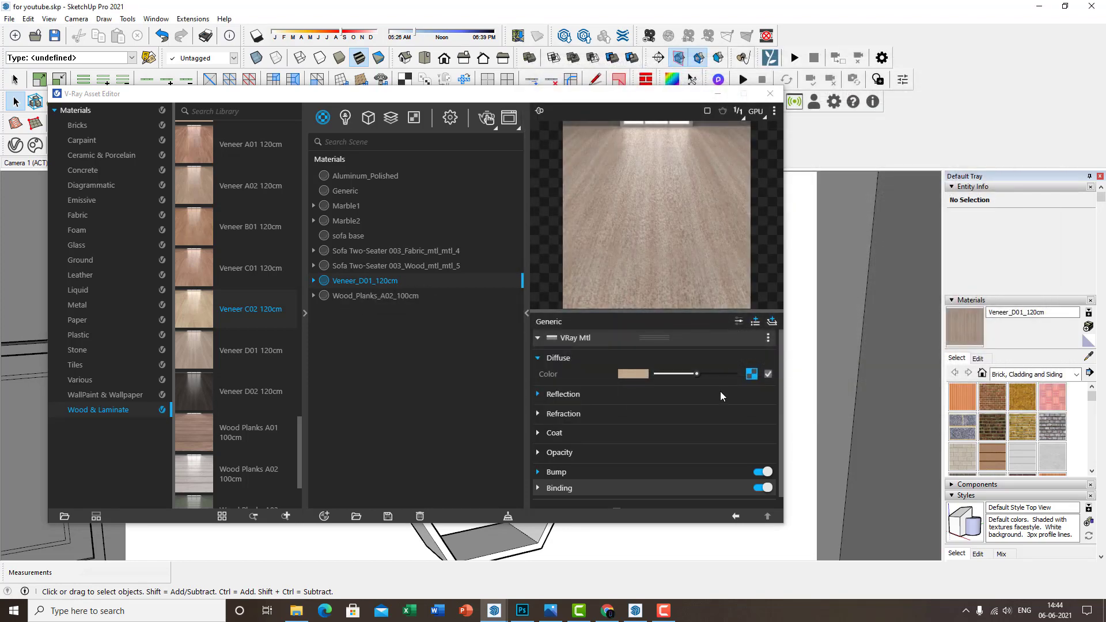
Wrap the diffuse texture of Veneer_D01_120cm in a Dirt map with radius 2.75 and falloff 0.4
right_click(750, 374)
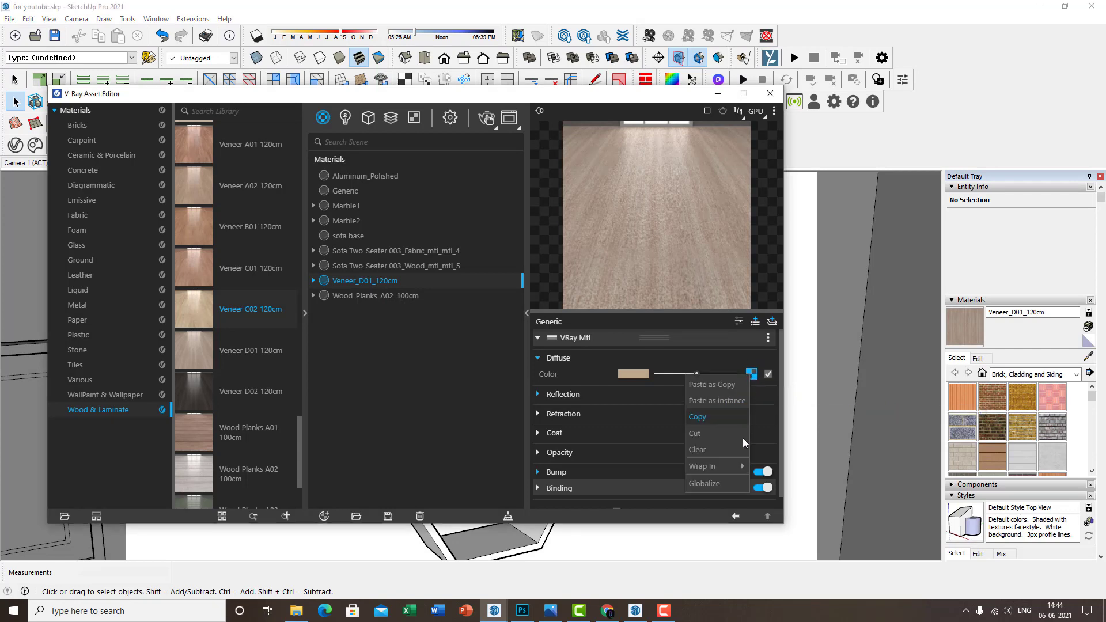
mouse_move(730, 468)
scroll(649, 450, "down", 5)
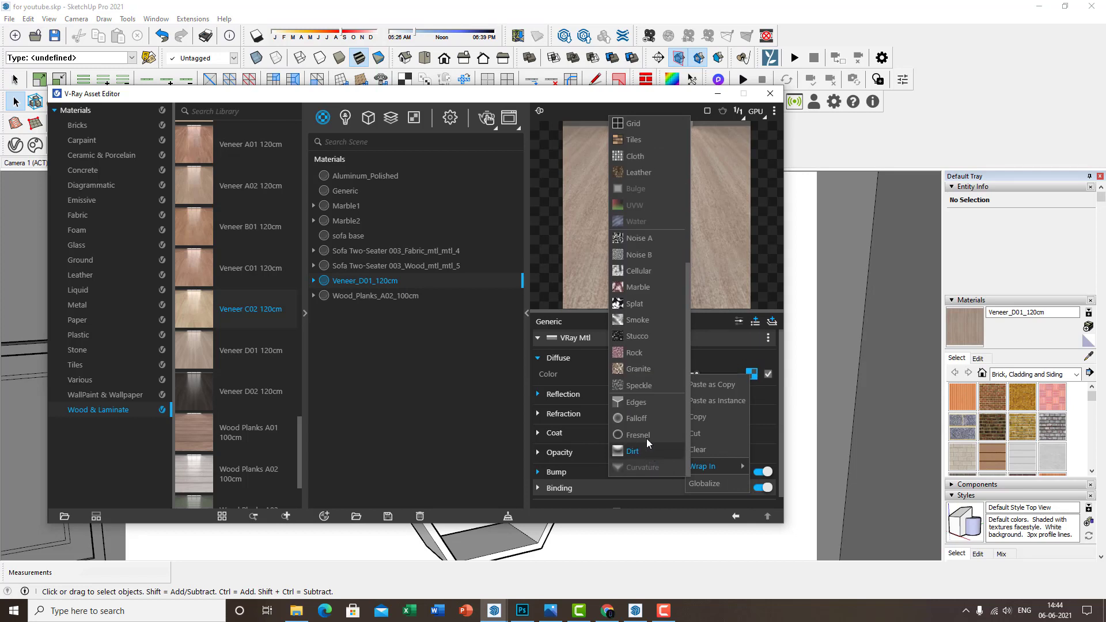
left_click(641, 451)
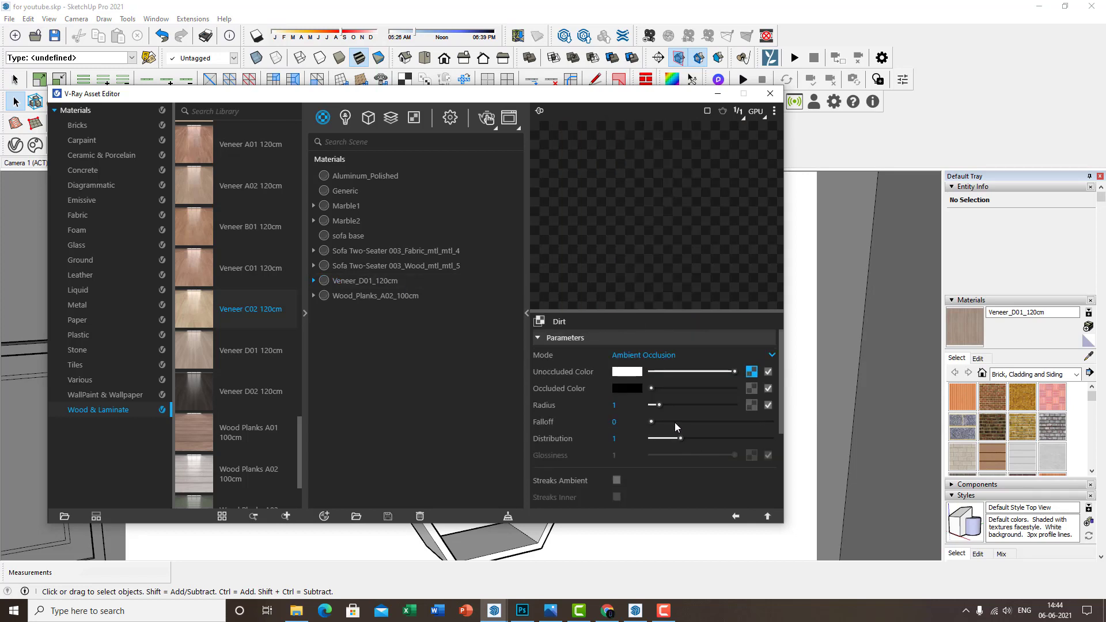
left_click(674, 405)
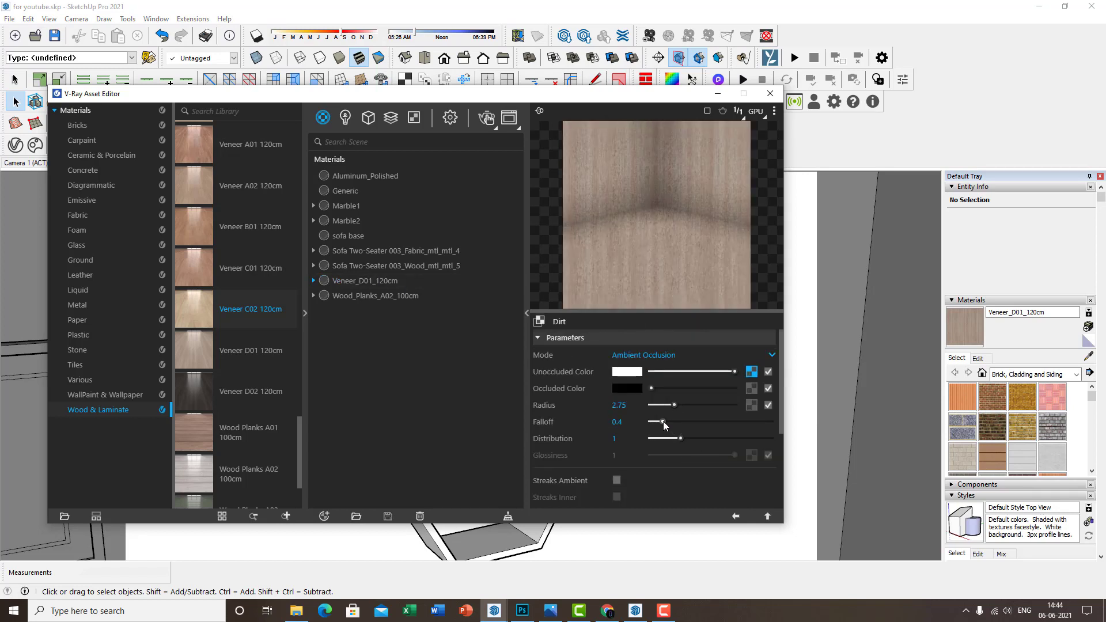
left_click(736, 517)
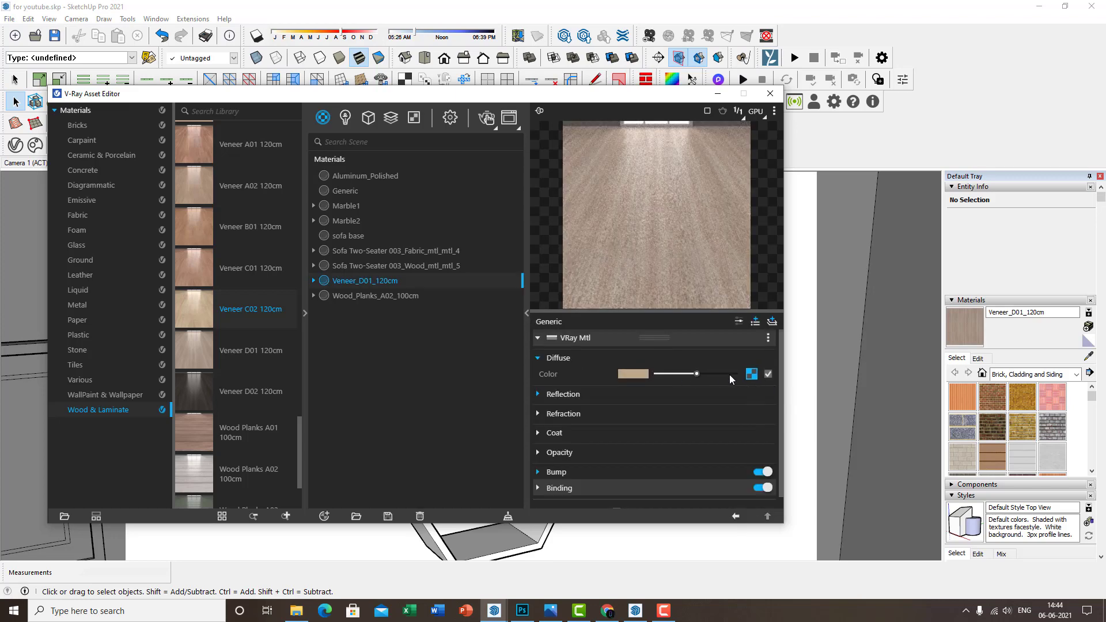
Wrap the veneer's diffuse map in a Color Correction with hue 2.3 and saturation 0.34
right_click(752, 375)
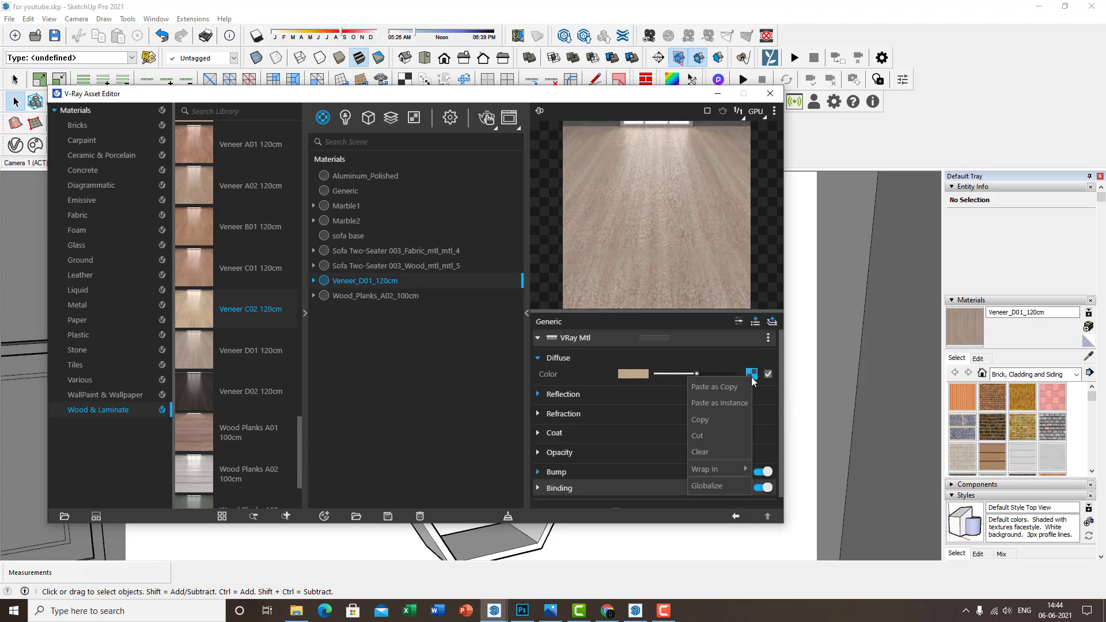
left_click(751, 374)
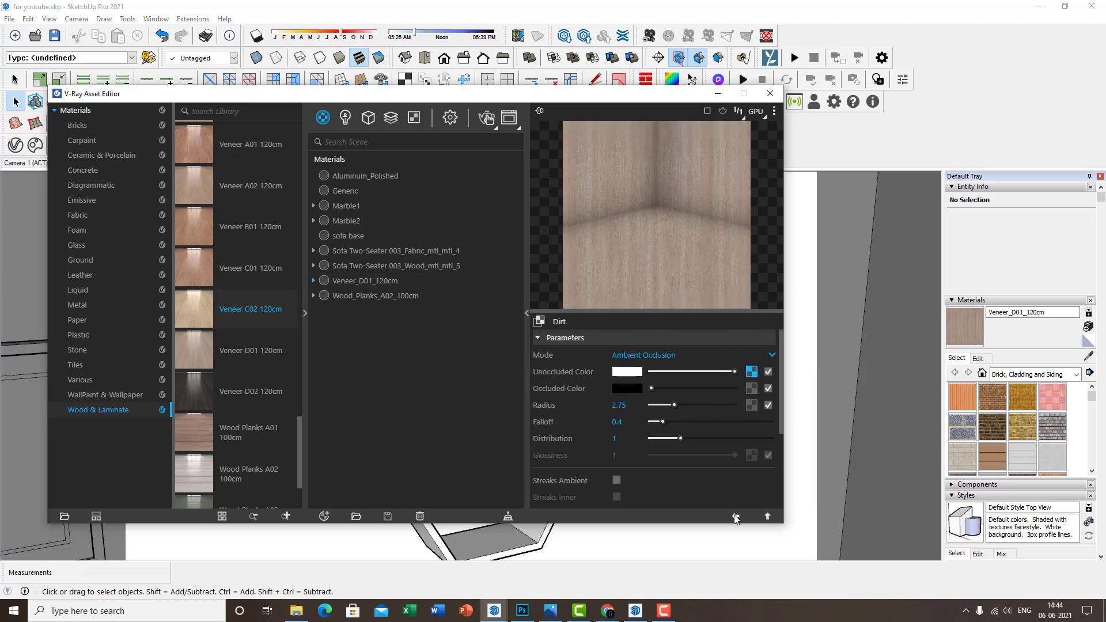
left_click(736, 516)
right_click(752, 375)
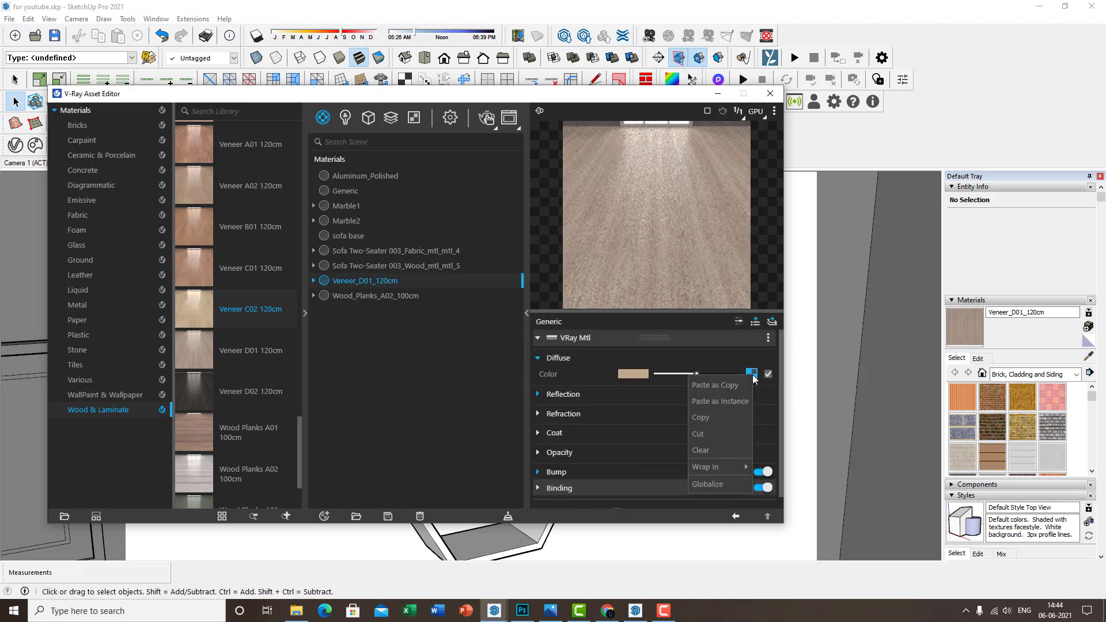
mouse_move(738, 465)
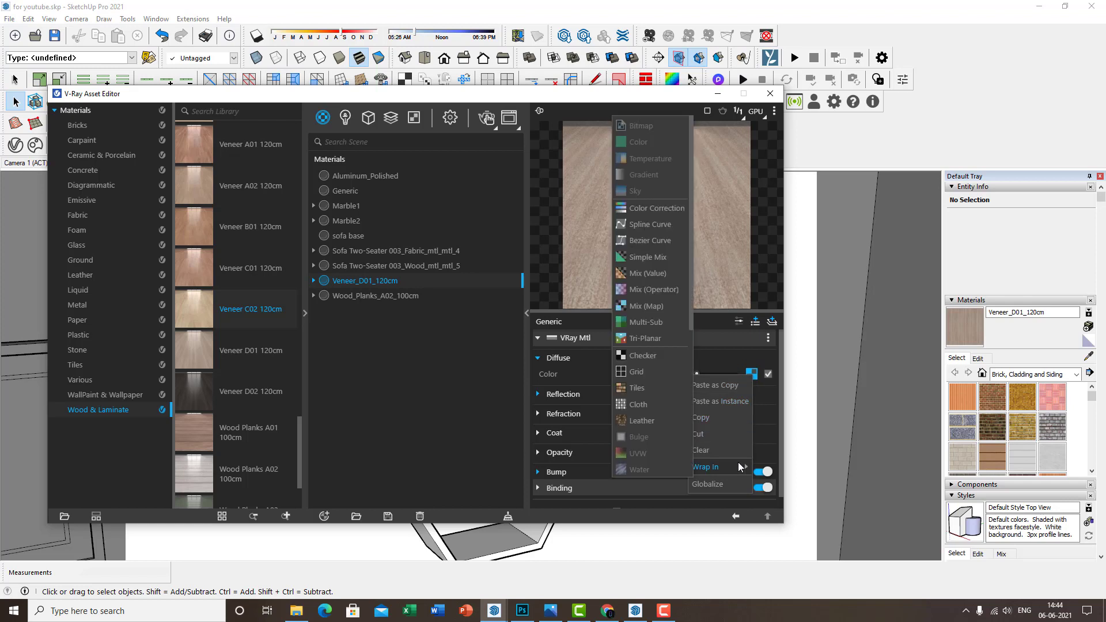
left_click(652, 211)
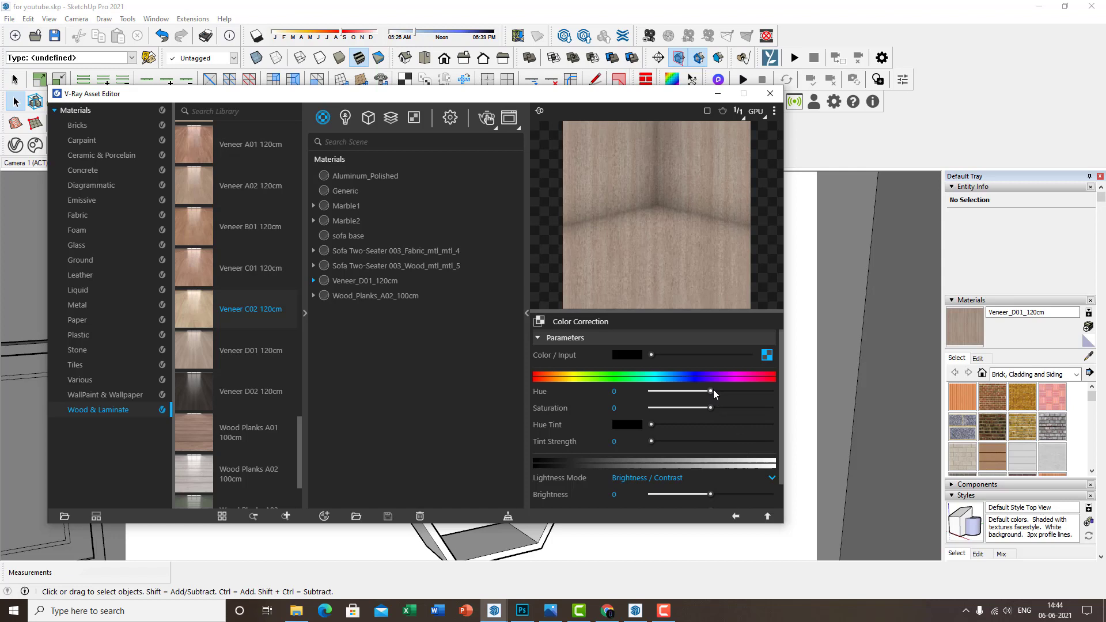
left_click_drag(713, 389, 731, 407)
Set the veneer's color correction brightness to about 0.071 and contrast to about 1.273, then return to the material
scroll(707, 484, "down", 1)
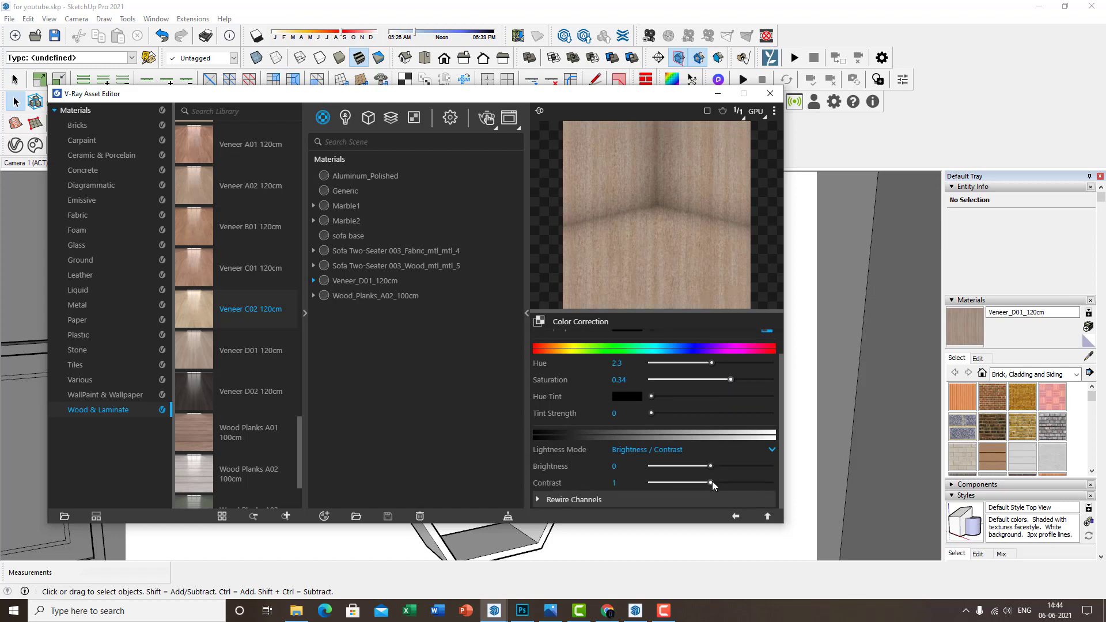
left_click_drag(710, 482, 717, 471)
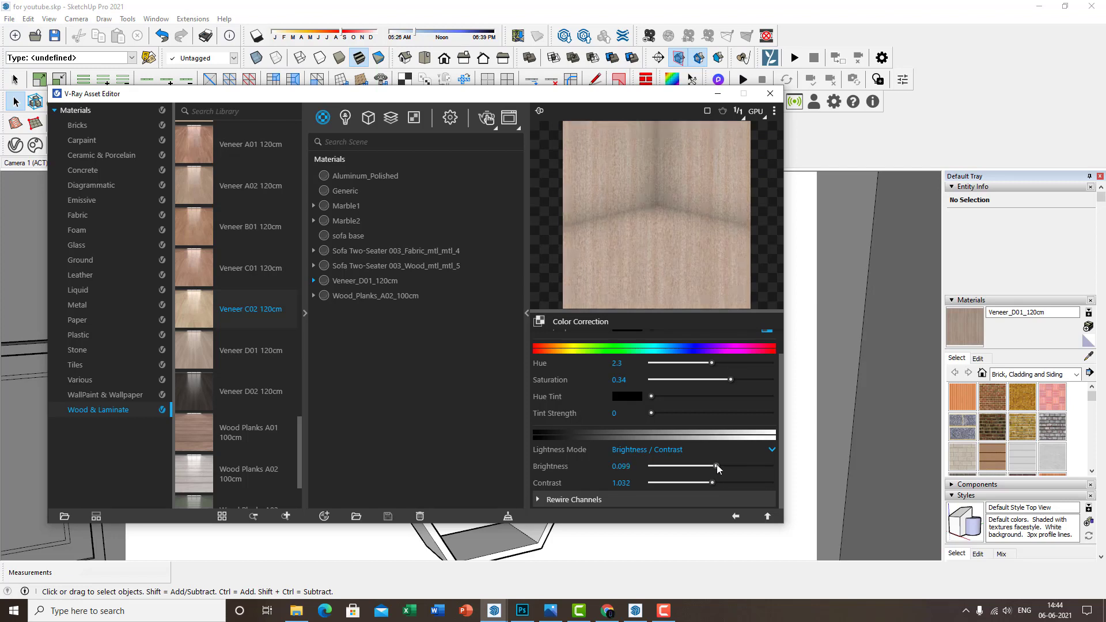
left_click_drag(718, 485, 724, 485)
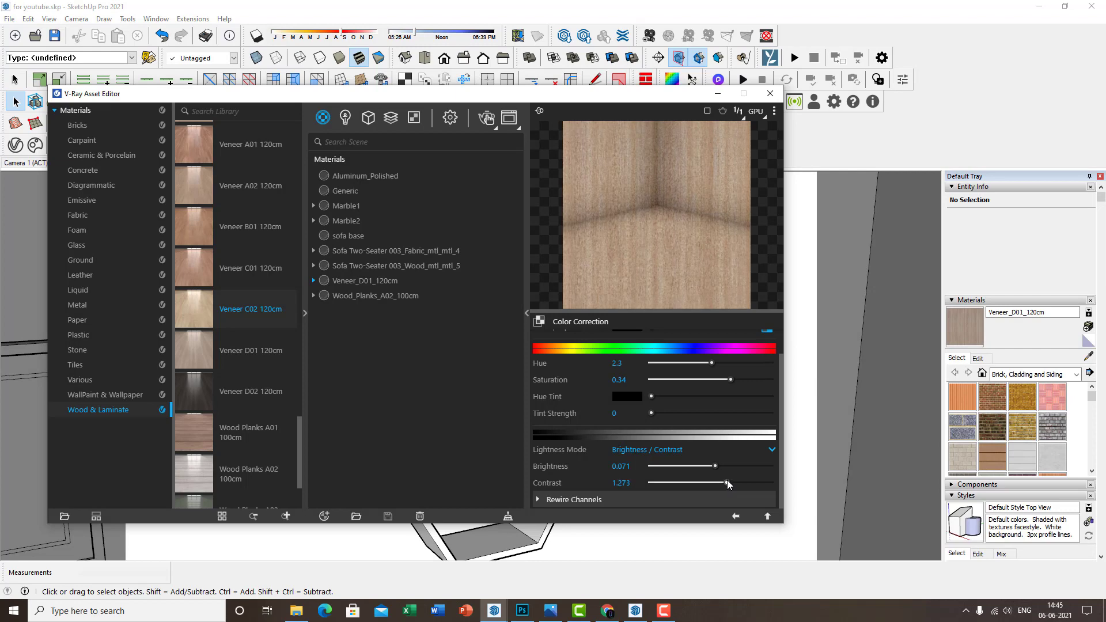
left_click(738, 518)
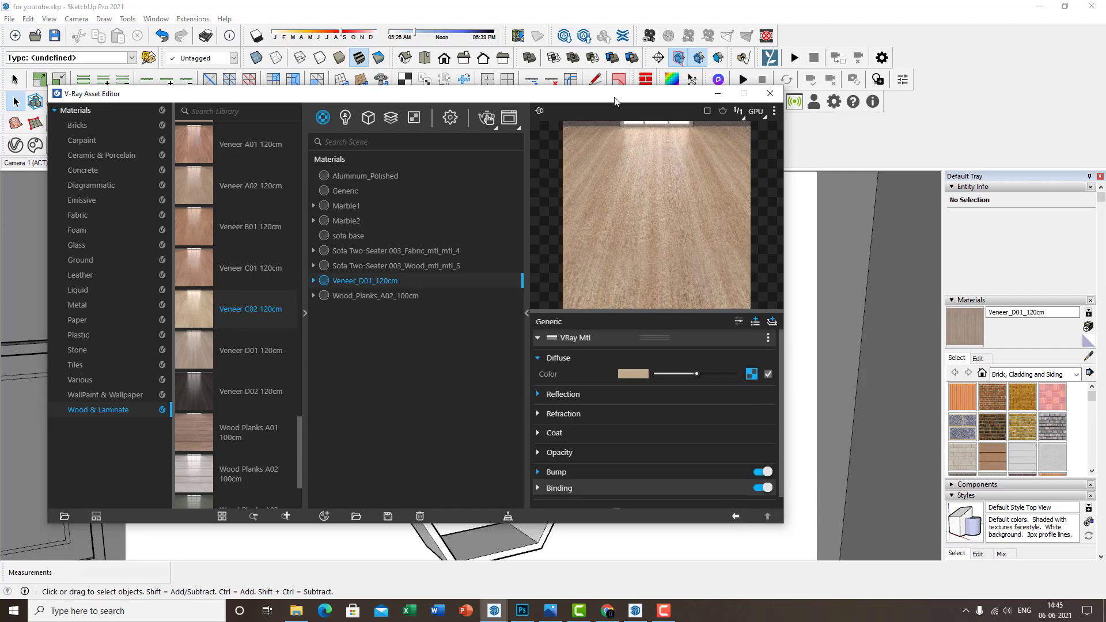
Show the veneer material's advanced settings, review its Reflection parameters and close the V-Ray Asset Editor
left_click_drag(630, 101, 549, 99)
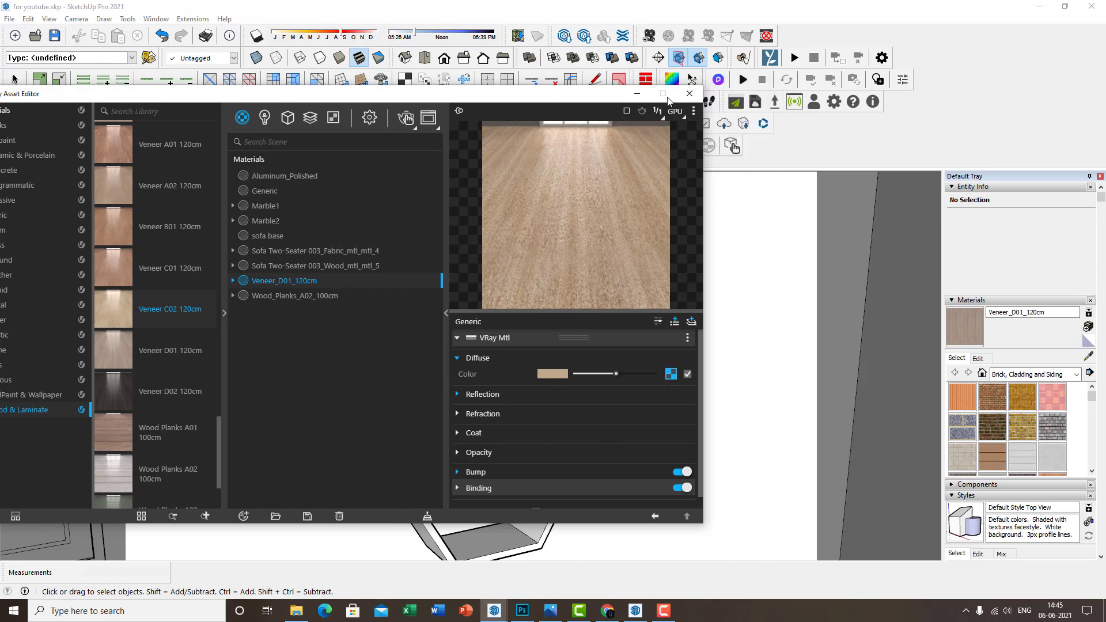
left_click(658, 321)
scroll(514, 432, "down", 2)
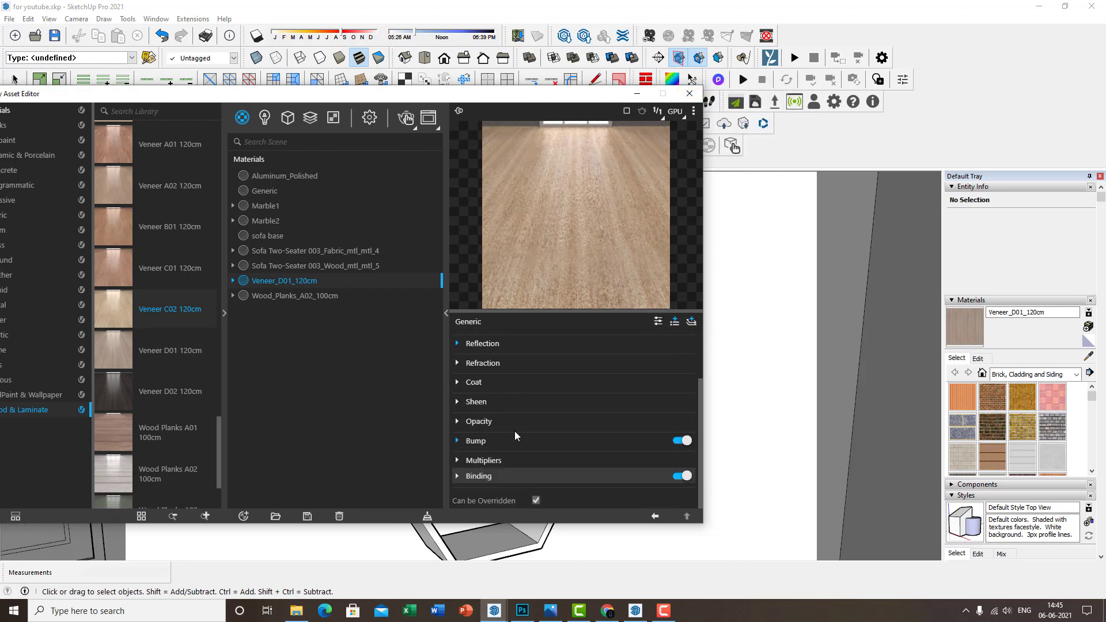
scroll(497, 442, "up", 2)
left_click(482, 411)
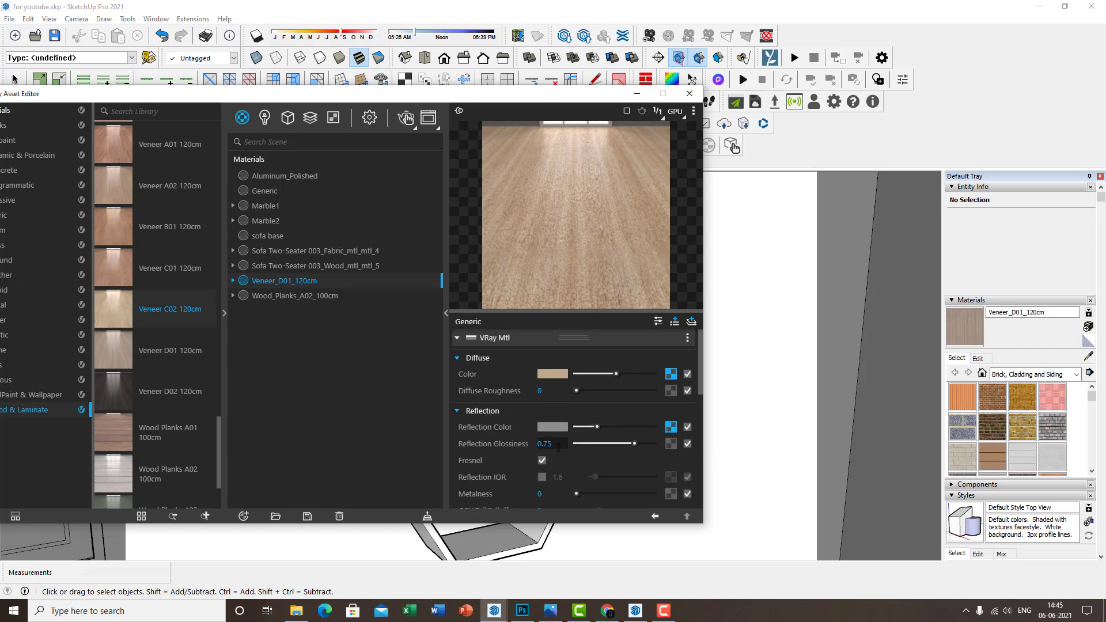
left_click(690, 93)
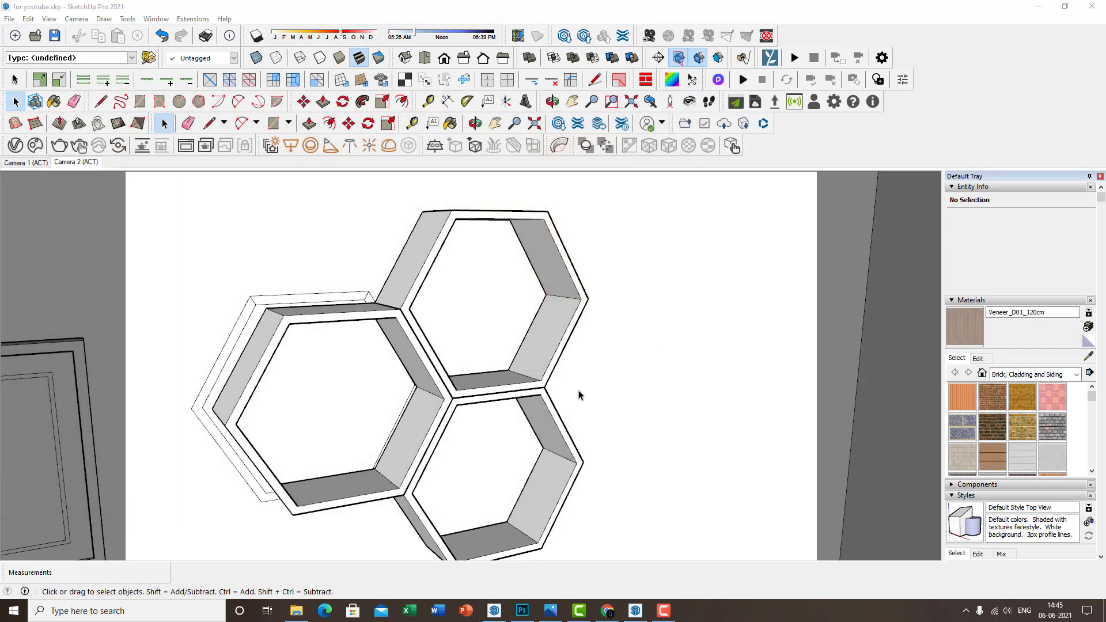
Paint all faces of the front-most hexagonal shelf with the Veneer_D01_120cm material
double_click(420, 367)
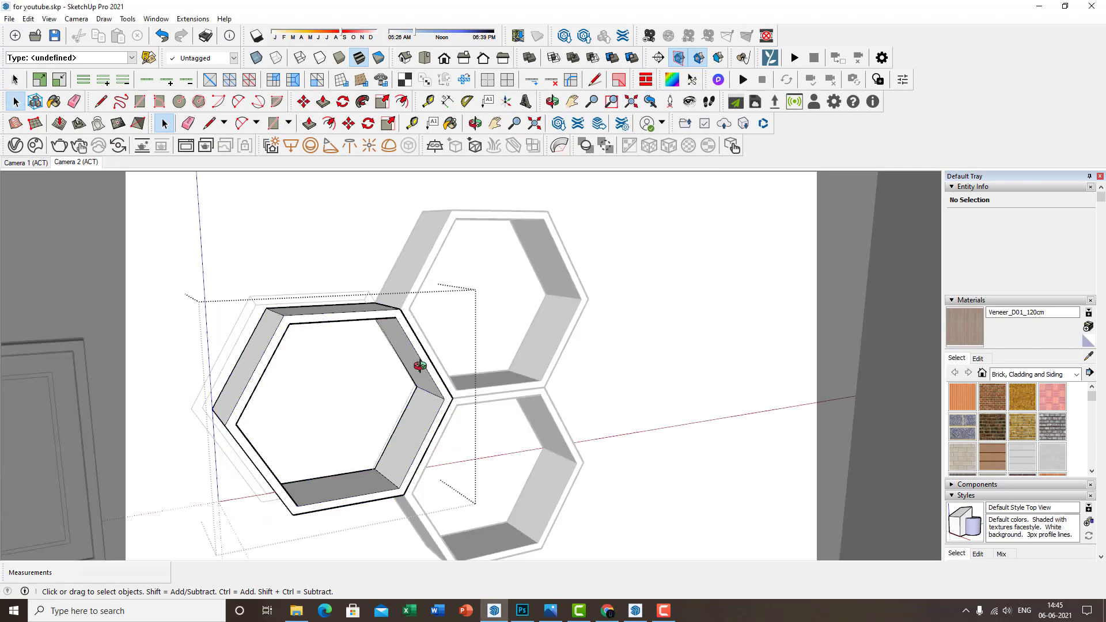
scroll(419, 367, "up", 3)
key("b")
key("space")
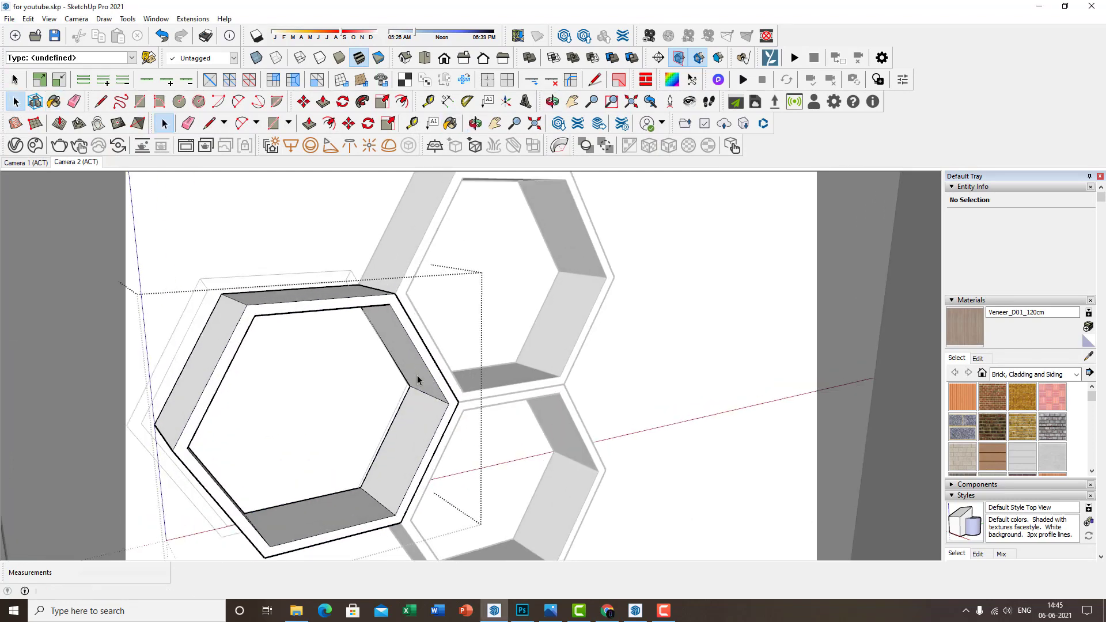
key("ctrl+a")
key("b")
left_click(446, 379)
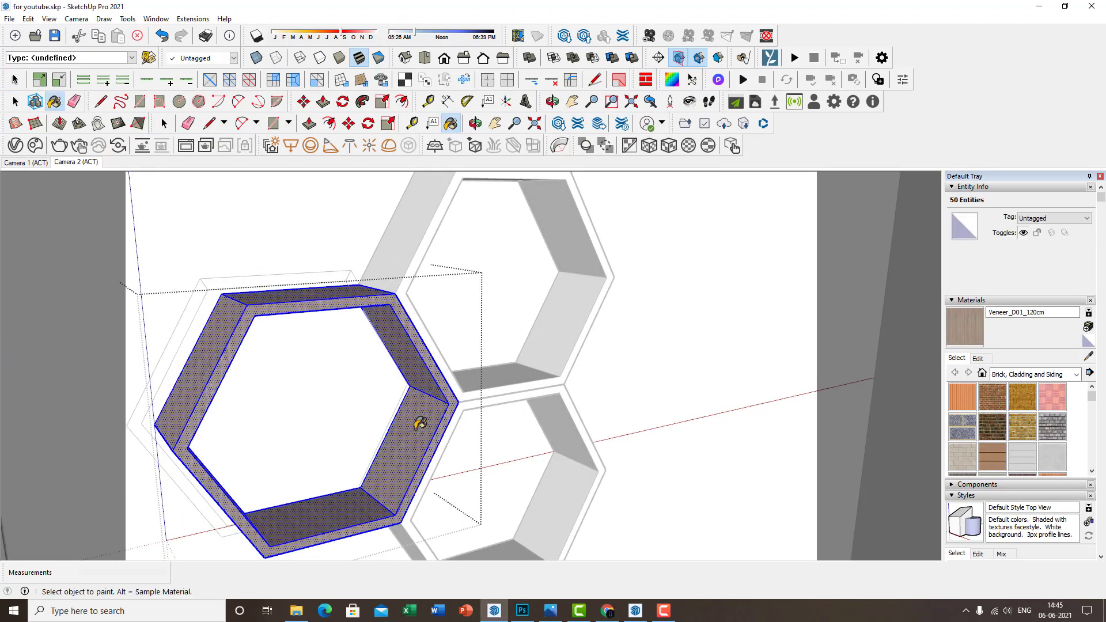
key("space")
scroll(419, 420, "up", 3)
key("Escape")
Begin positioning the veneer texture on the shelf's upper outer side face and enlarge it with the scale/rotate pin
middle_click_drag(405, 411, 440, 410)
double_click(418, 383)
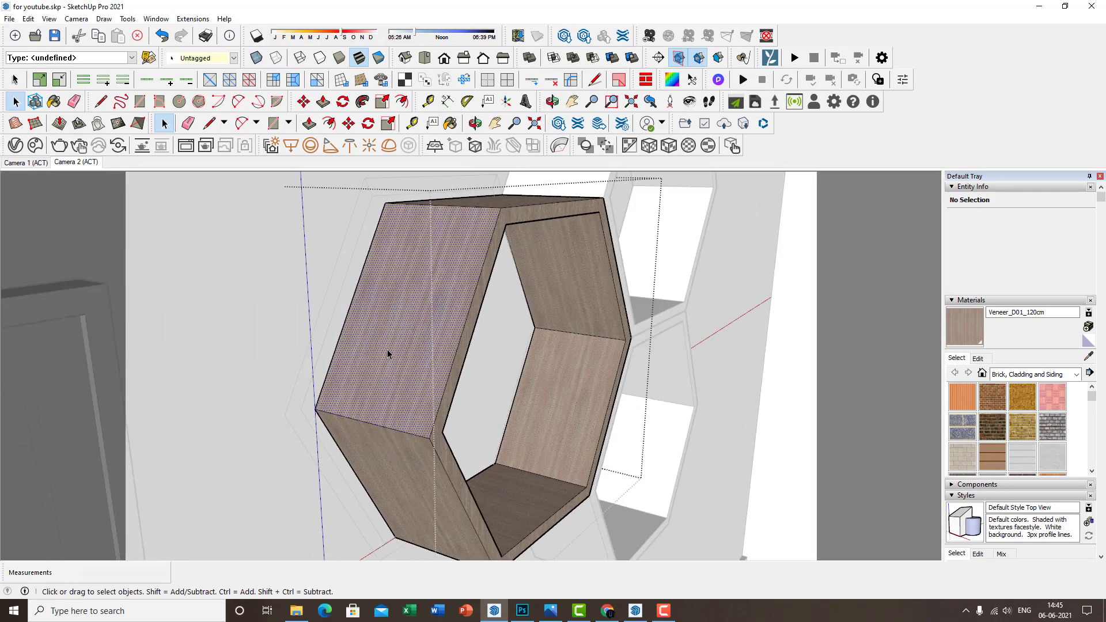
right_click(387, 350)
mouse_move(461, 500)
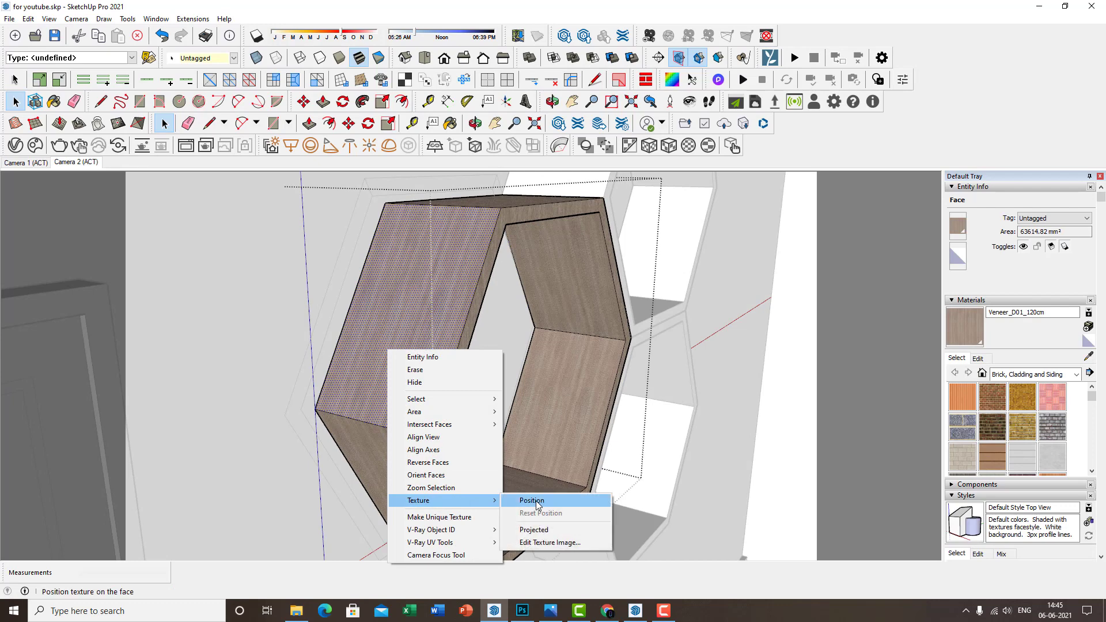
left_click(537, 502)
scroll(444, 352, "down", 3)
middle_click_drag(443, 352, 517, 407)
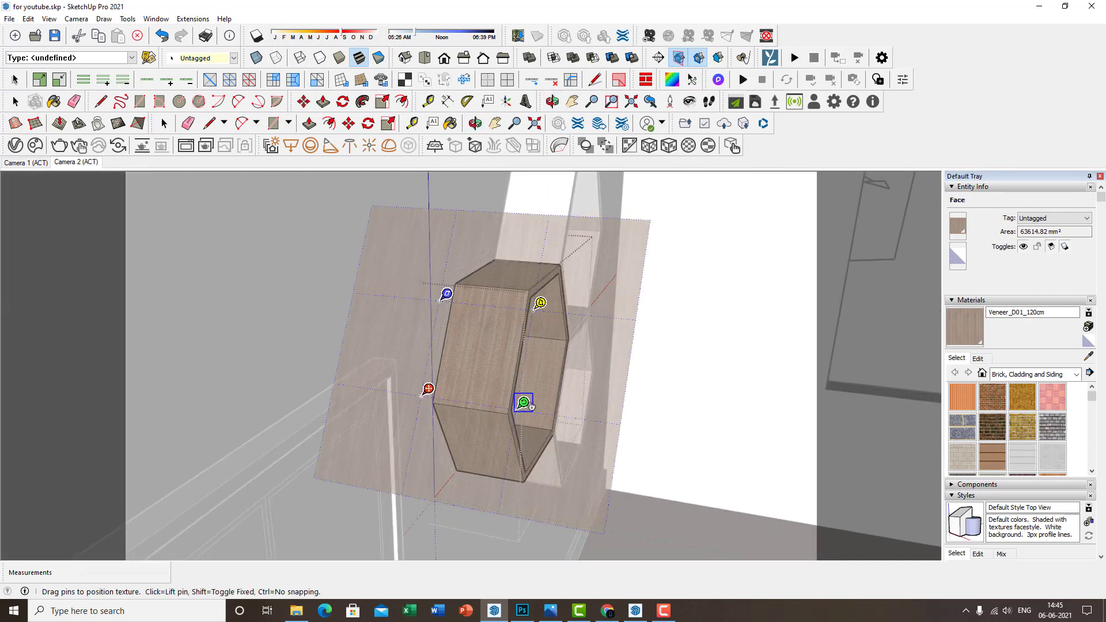
left_click_drag(530, 405, 701, 425)
middle_click_drag(582, 318, 532, 389, "shift")
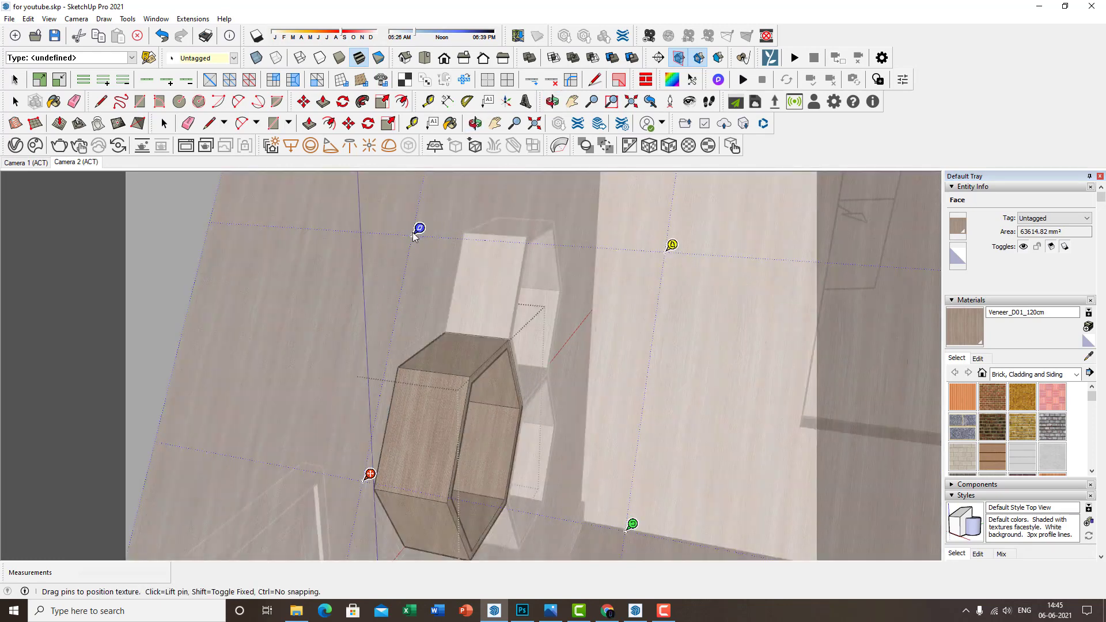
Adjust the texture's shear and enlarge it further on the same shelf face, and accept the placement
left_click_drag(414, 235, 394, 353)
left_click_drag(631, 526, 812, 557)
middle_click_drag(516, 433, 459, 378)
right_click(467, 423)
left_click(482, 431)
scroll(478, 429, "up", 3)
key("b")
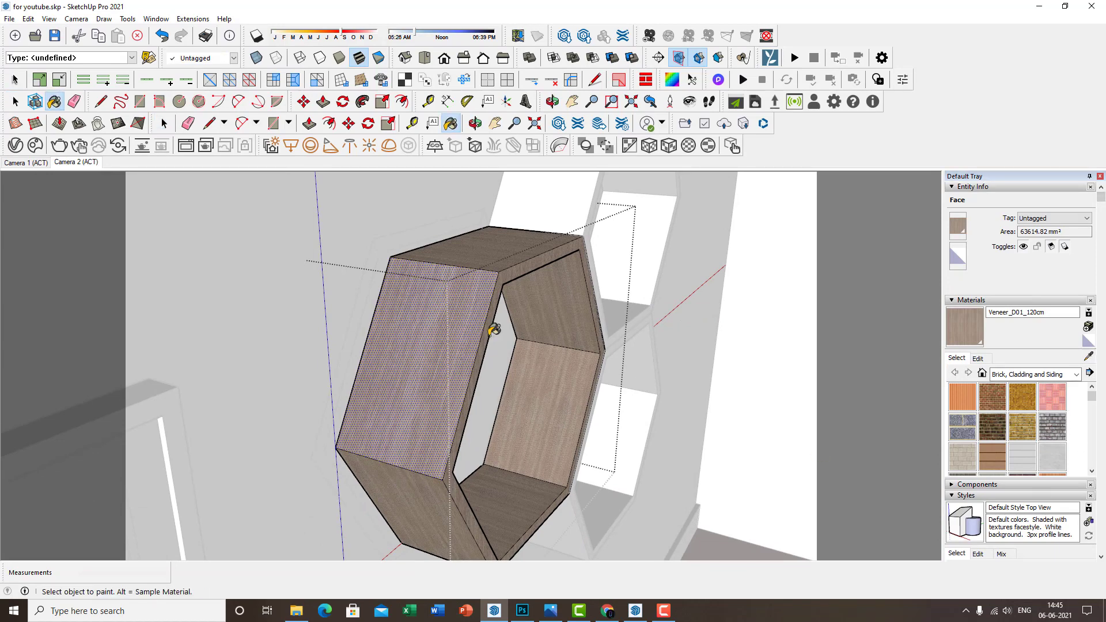
middle_click_drag(494, 324, 465, 263)
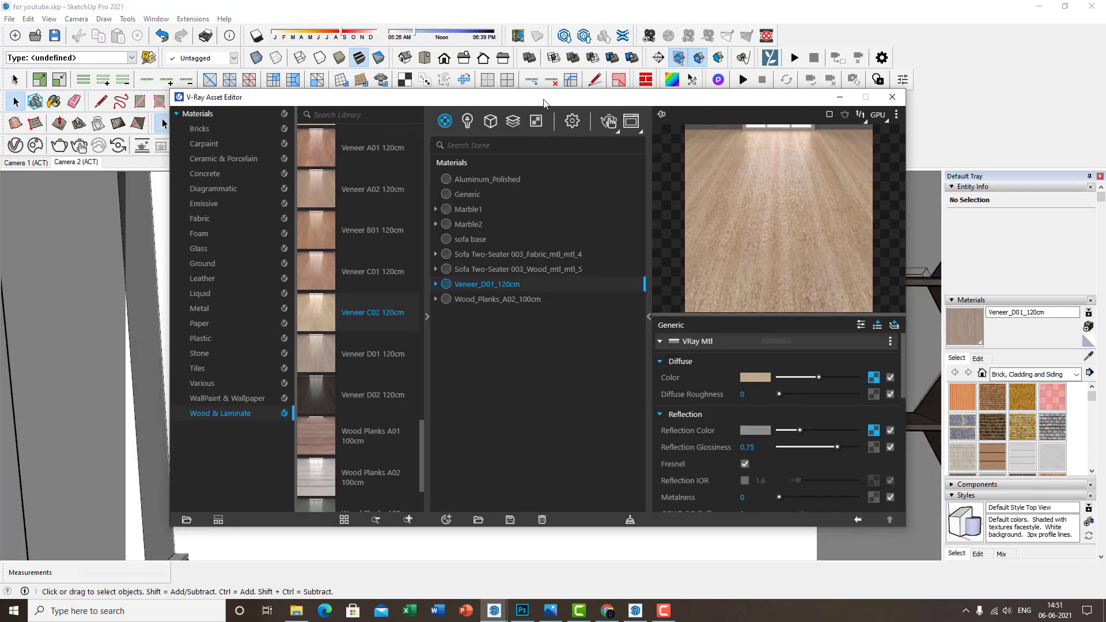
Create a new Generic V-Ray material and rename it "photo frame"
left_click(453, 124)
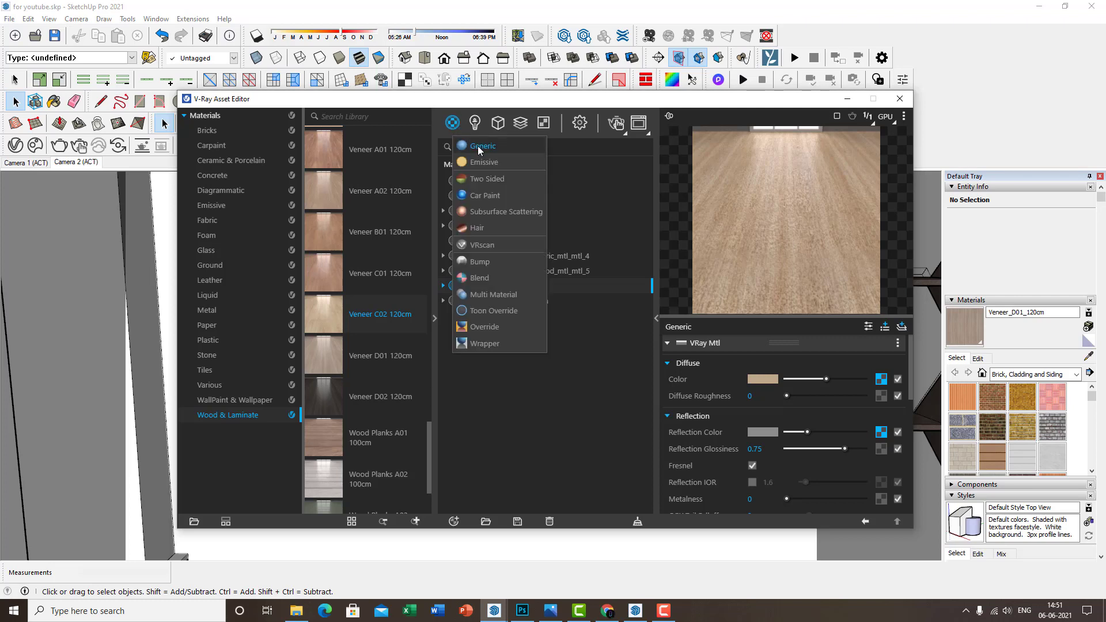
left_click(478, 147)
right_click(494, 211)
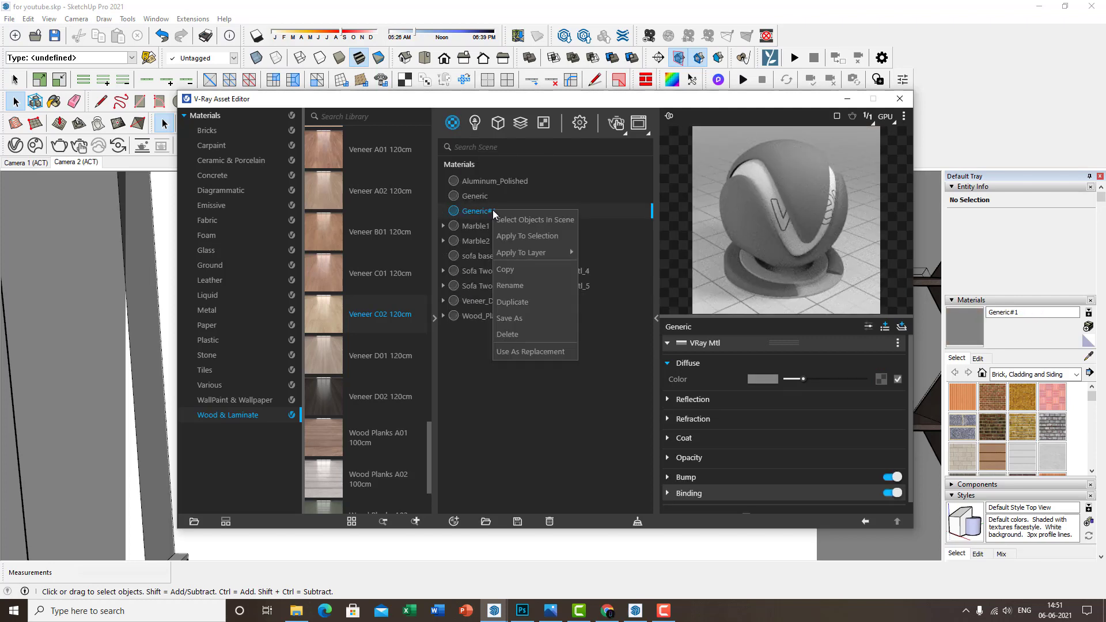
left_click(521, 287)
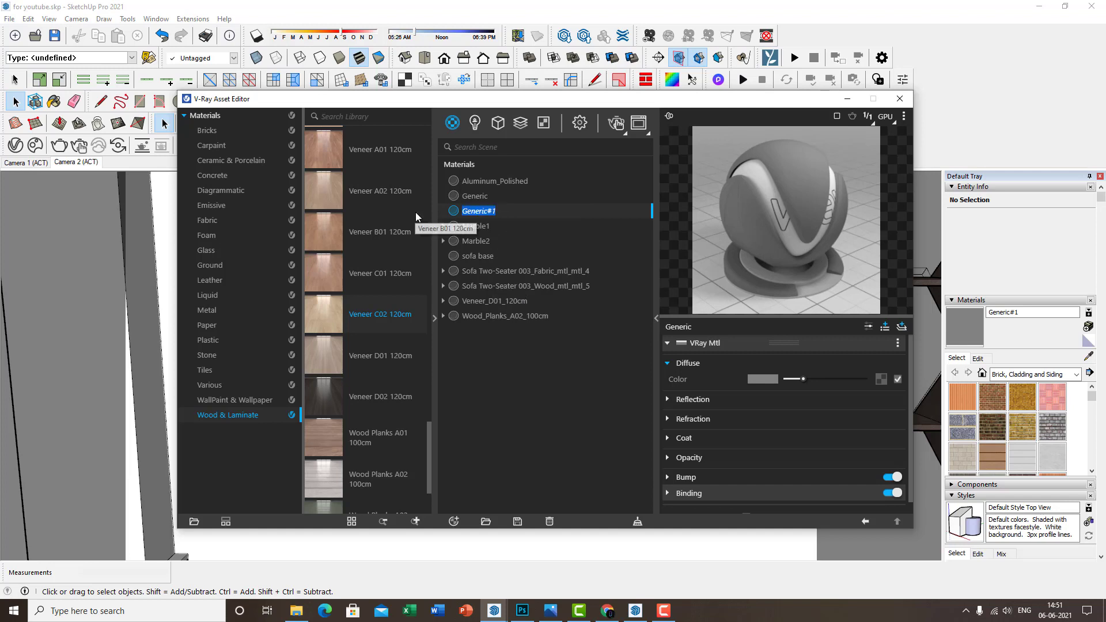
type("photo frame")
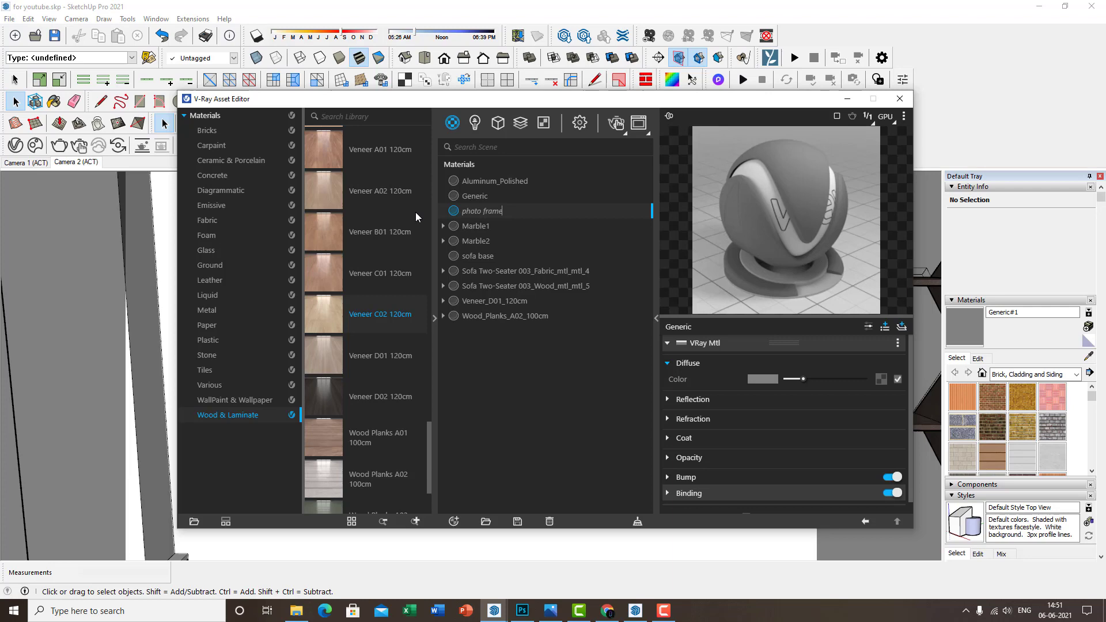
key("Return")
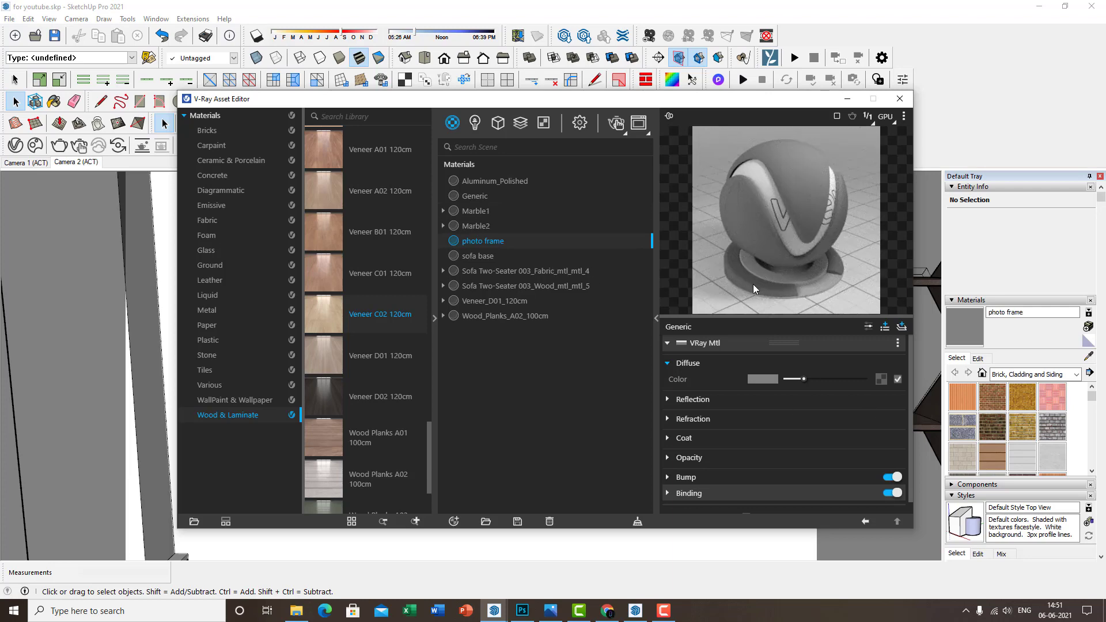
Set the photo frame material's diffuse color to a light cream of about R 0.925, G 0.862, B 0.751
left_click_drag(816, 382, 864, 379)
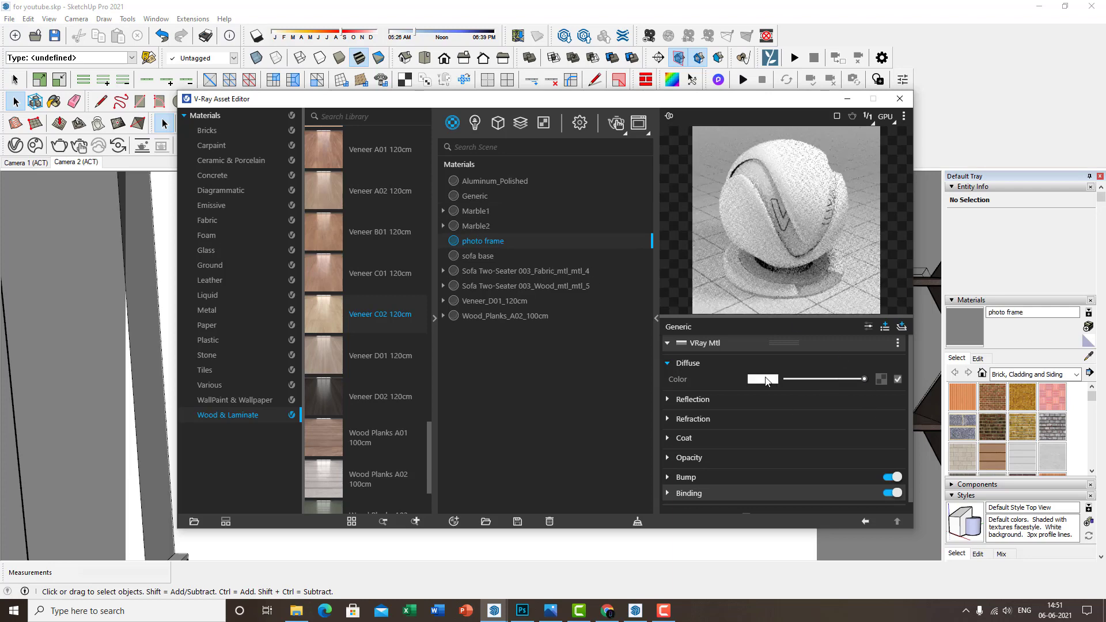
left_click(763, 379)
left_click_drag(530, 231, 528, 226)
left_click(380, 218)
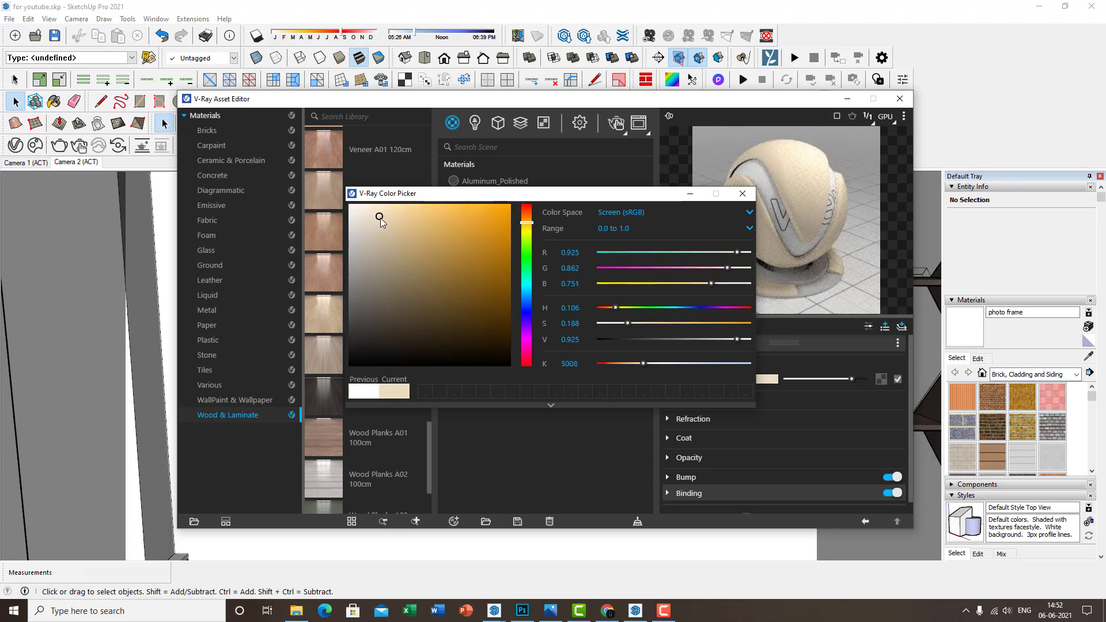
left_click(743, 194)
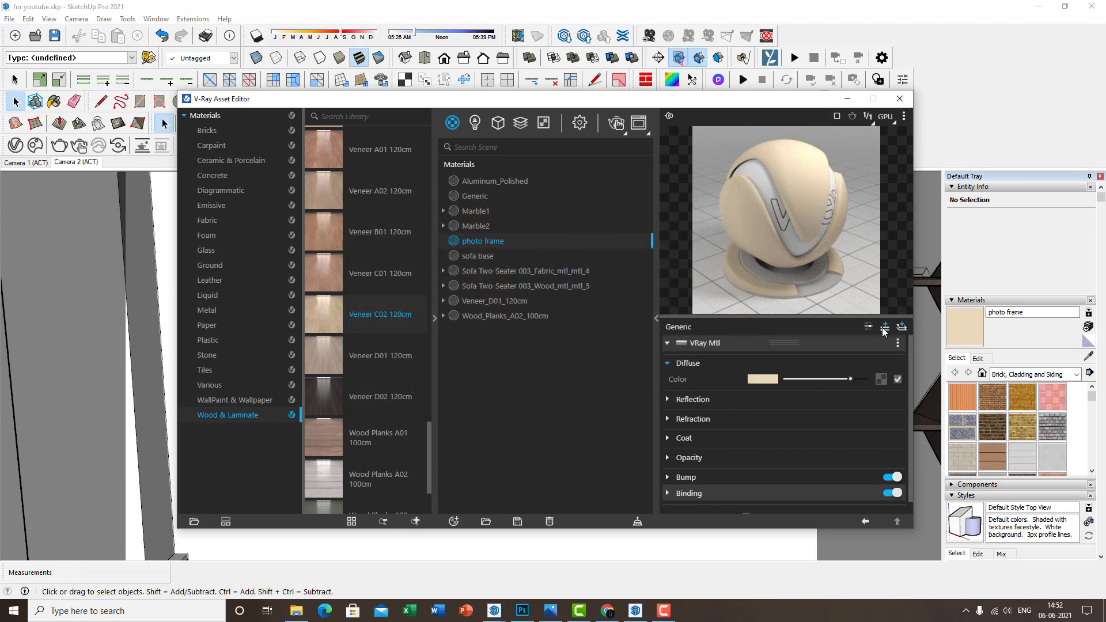
Darken the photo frame material's diffuse color to a muted beige
left_click(766, 380)
left_click(372, 245)
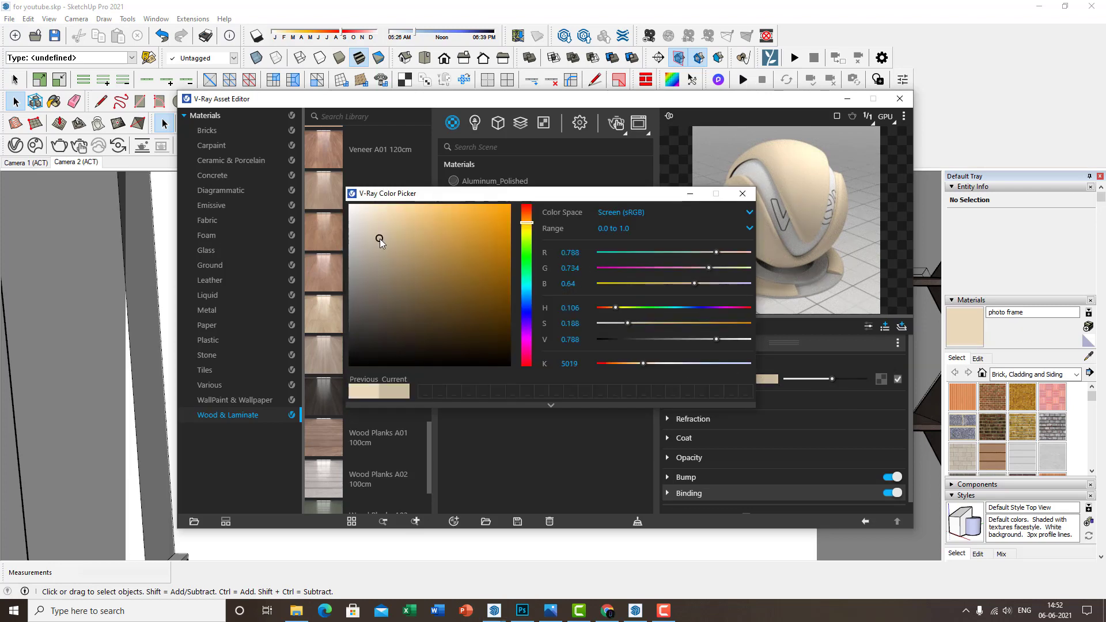
left_click(743, 194)
Give the photo frame material a light grey reflection color and a reflection glossiness of 0.65, and close the material editor
left_click(789, 399)
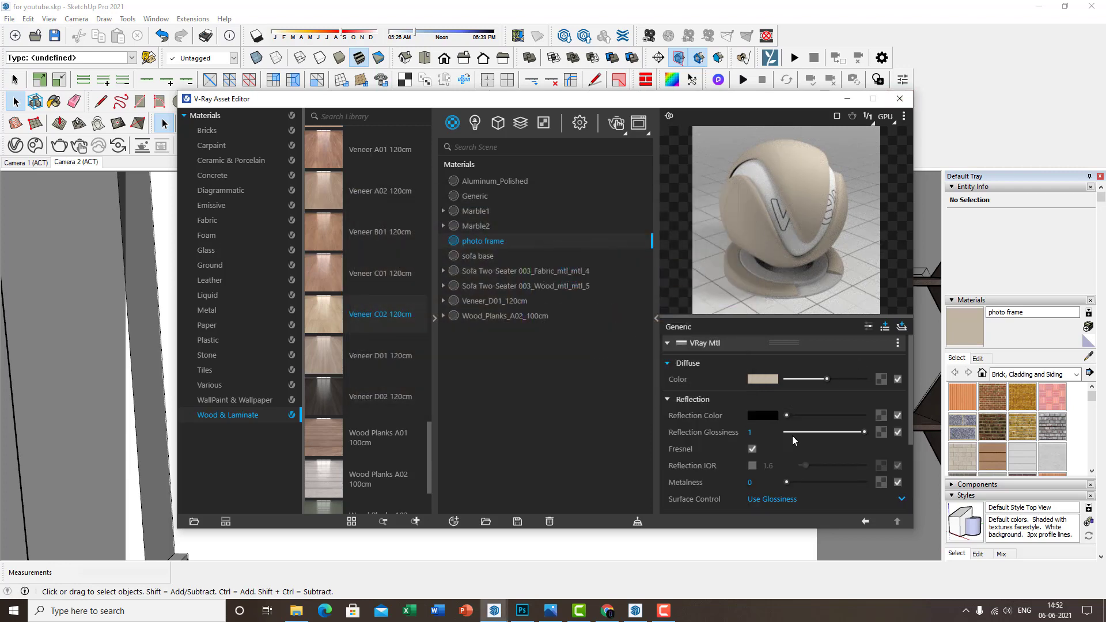
left_click(808, 415)
left_click(838, 432)
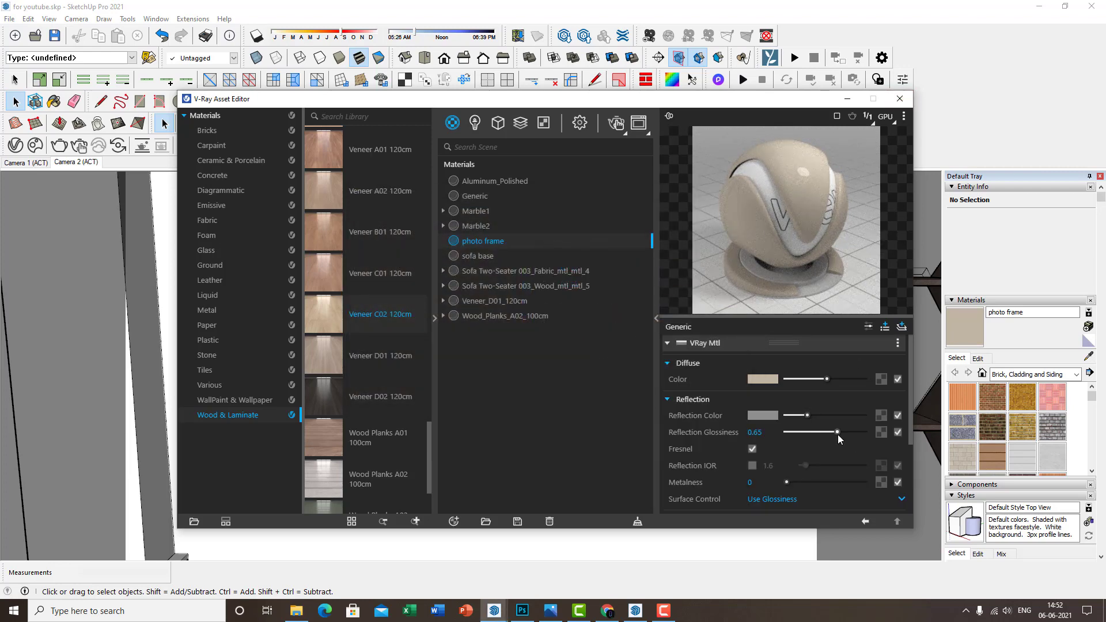
left_click(814, 416)
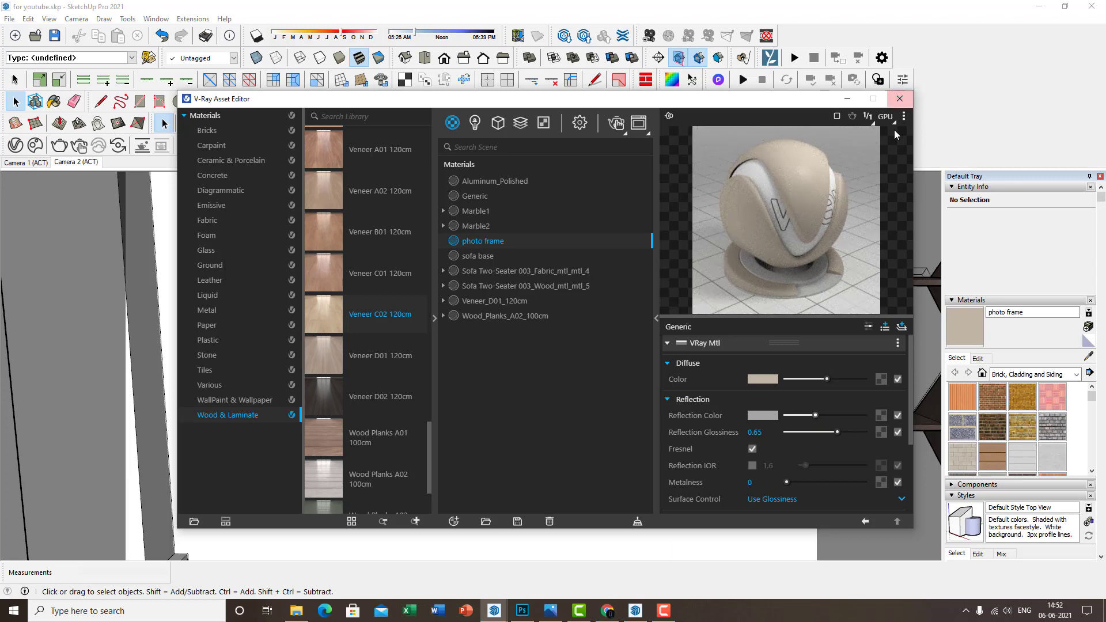
left_click(900, 99)
Paint the thin inner borders around both panels of the landscape picture frame with the photo frame material
scroll(579, 342, "up", 3)
middle_click_drag(579, 342, 600, 341)
double_click(593, 335)
key("b")
scroll(634, 306, "up", 4)
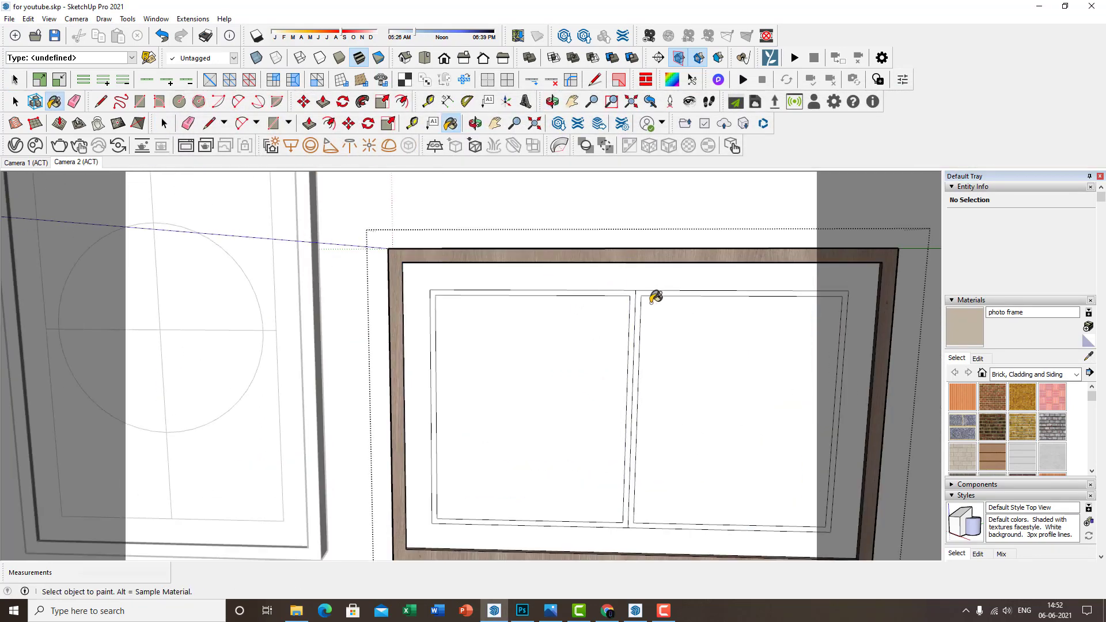
left_click(634, 286)
left_click(645, 286)
scroll(723, 264, "down", 4)
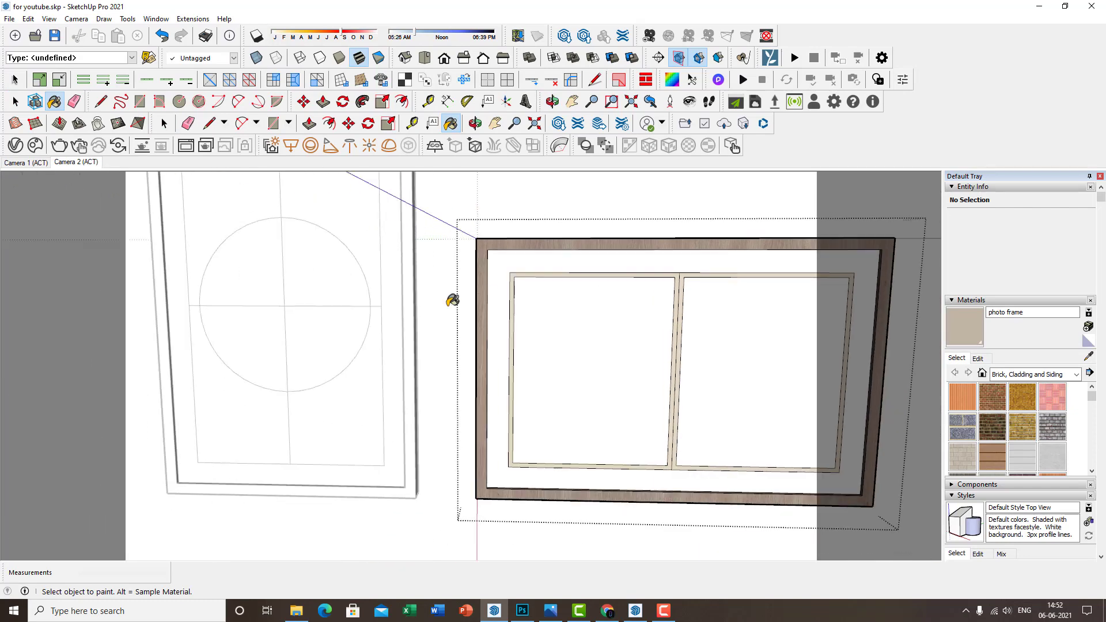
Paint the wide border inside the portrait picture frame with the photo frame material and leave that group
mouse_move(452, 301)
middle_mouse_down()
mouse_move(474, 284)
mouse_move(481, 306)
middle_mouse_up()
scroll(482, 306, "up", 3)
key("space")
left_click(474, 315)
double_click(473, 320)
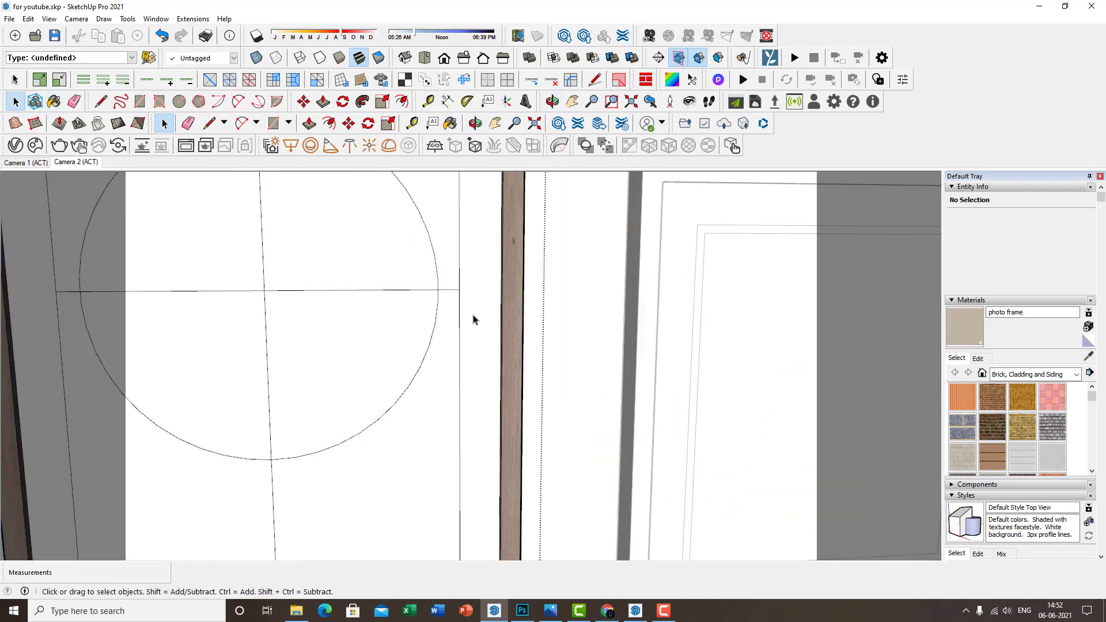
key("b")
left_click(477, 293)
scroll(478, 294, "down", 4)
key("space")
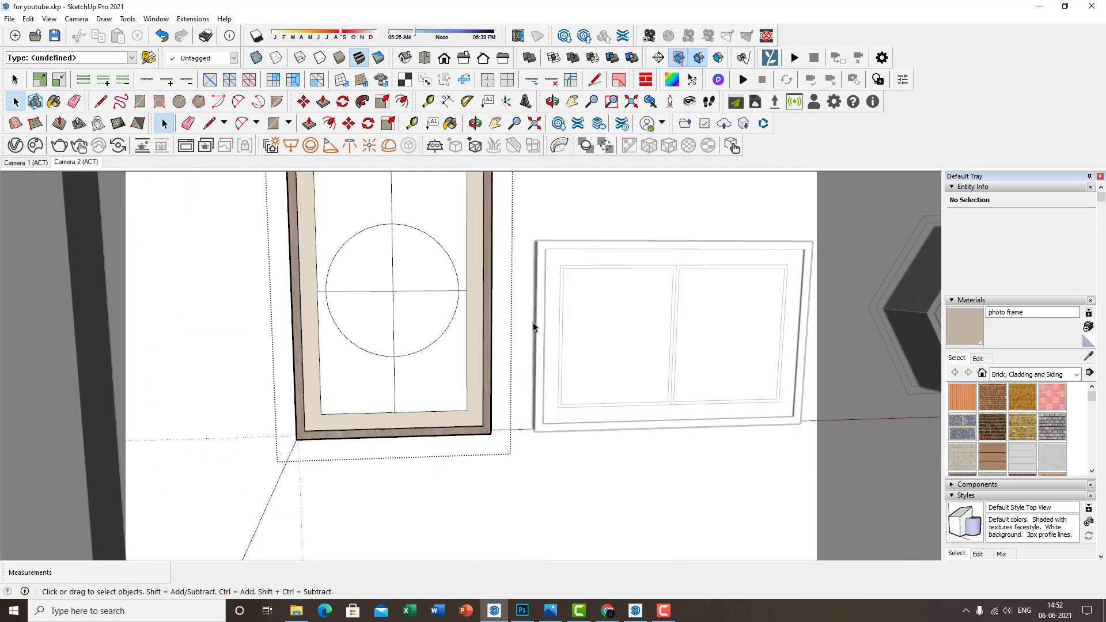
left_click(534, 323)
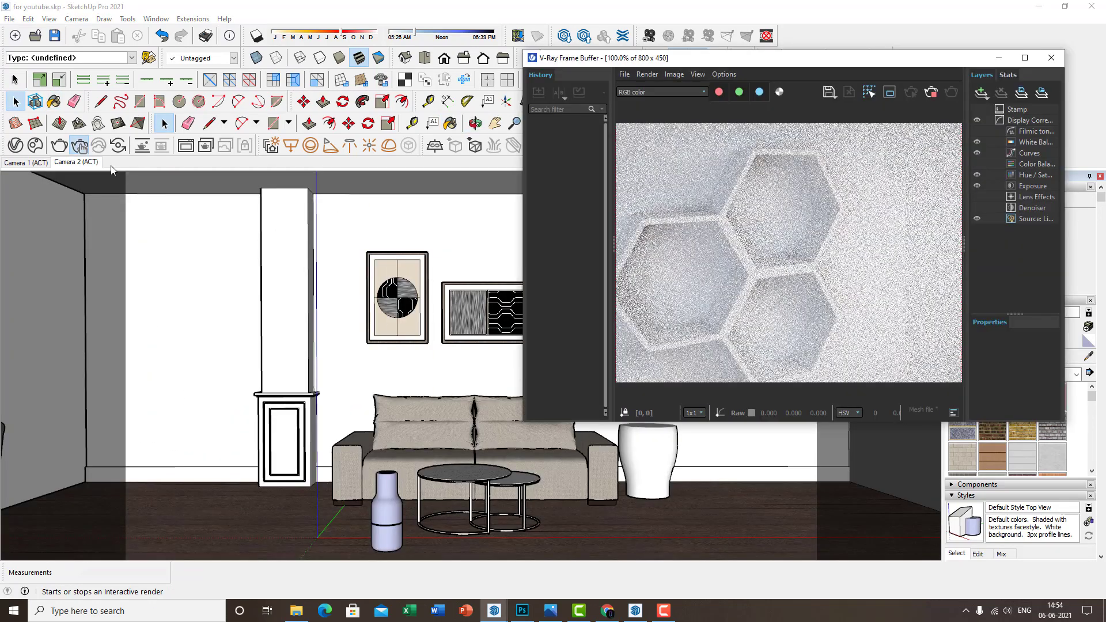
left_click(664, 611)
left_click(1051, 556)
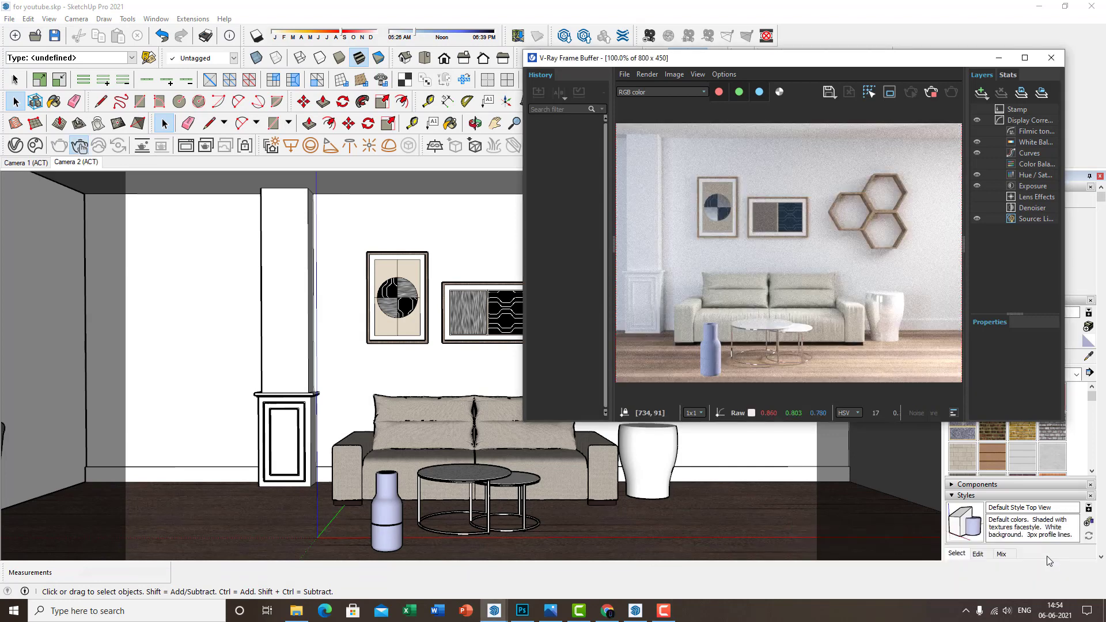
Inspect the interactive render of the living room in an enlarged frame buffer, and stop and close the render
left_click_drag(800, 62, 624, 67)
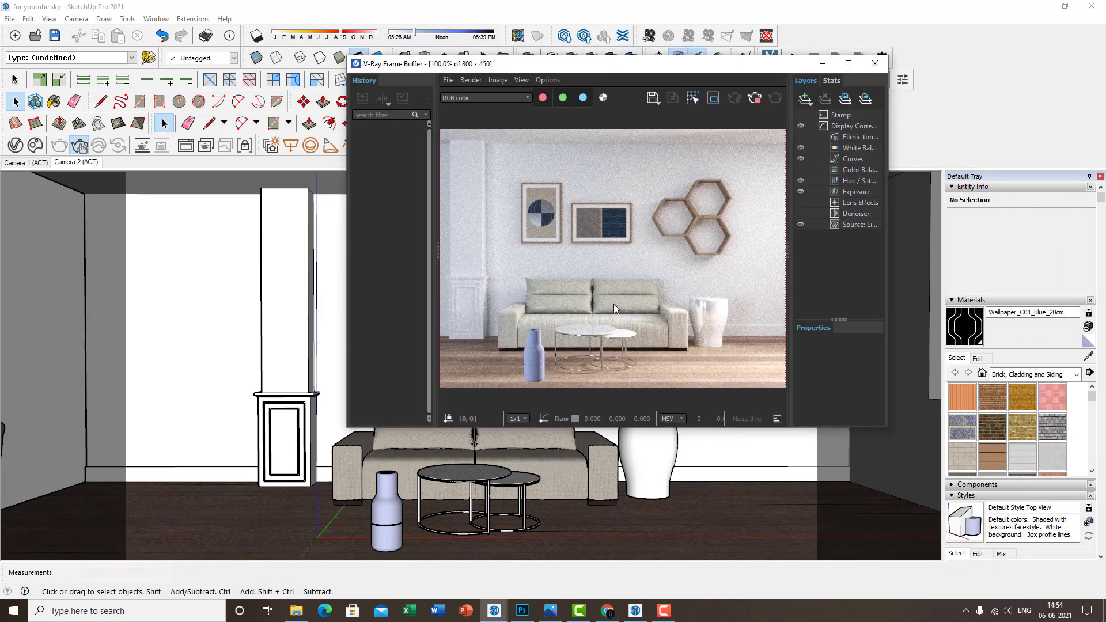
left_click_drag(887, 426, 961, 481)
scroll(587, 334, "up", 3)
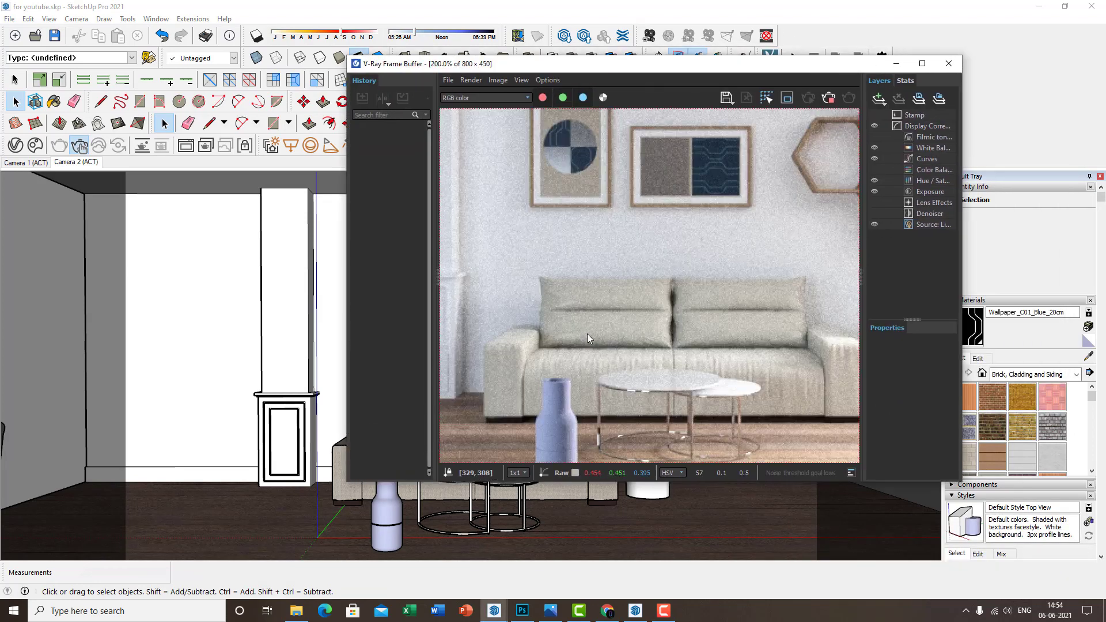
scroll(613, 284, "down", 3)
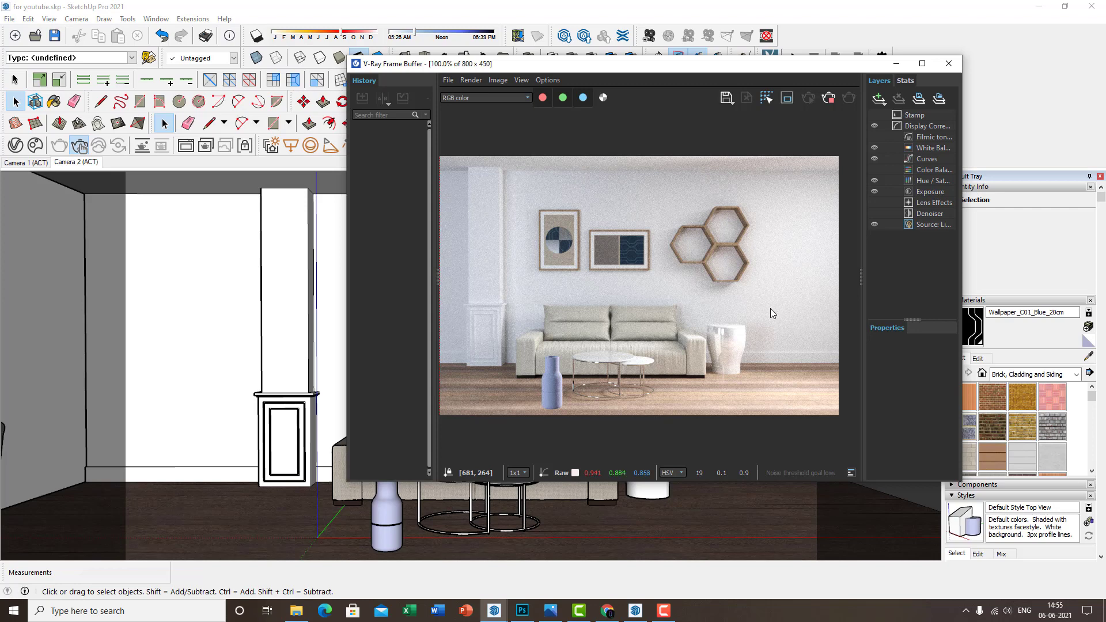
left_click(829, 98)
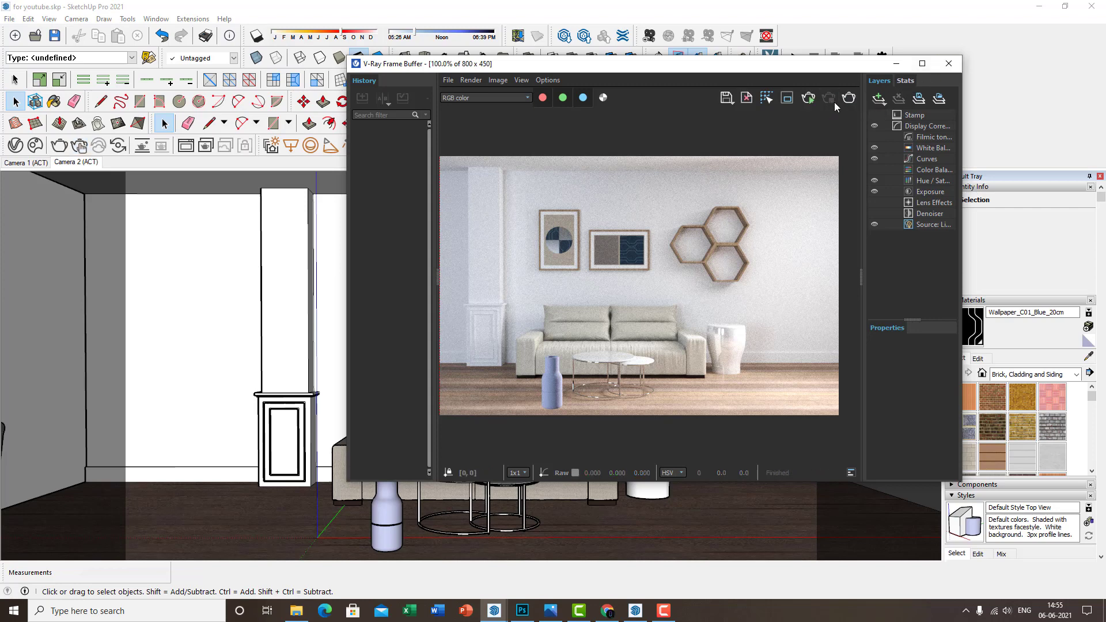
left_click(948, 64)
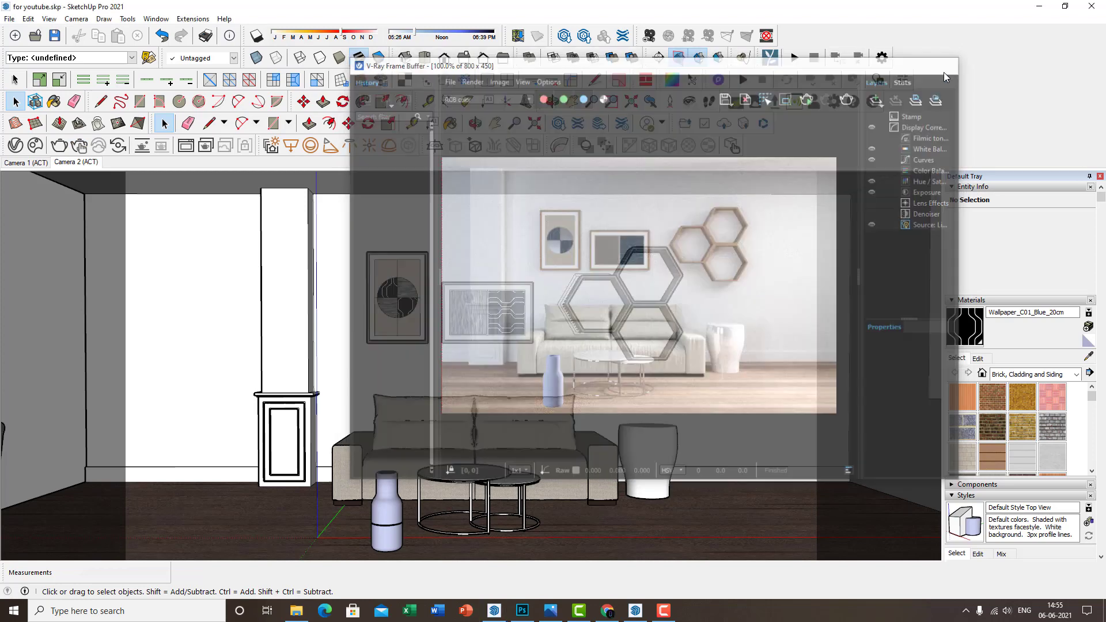
Add the WallPaint Simple Reflective material from the WallPaint & Wallpaper library to the scene materials
scroll(397, 361, "up", 5)
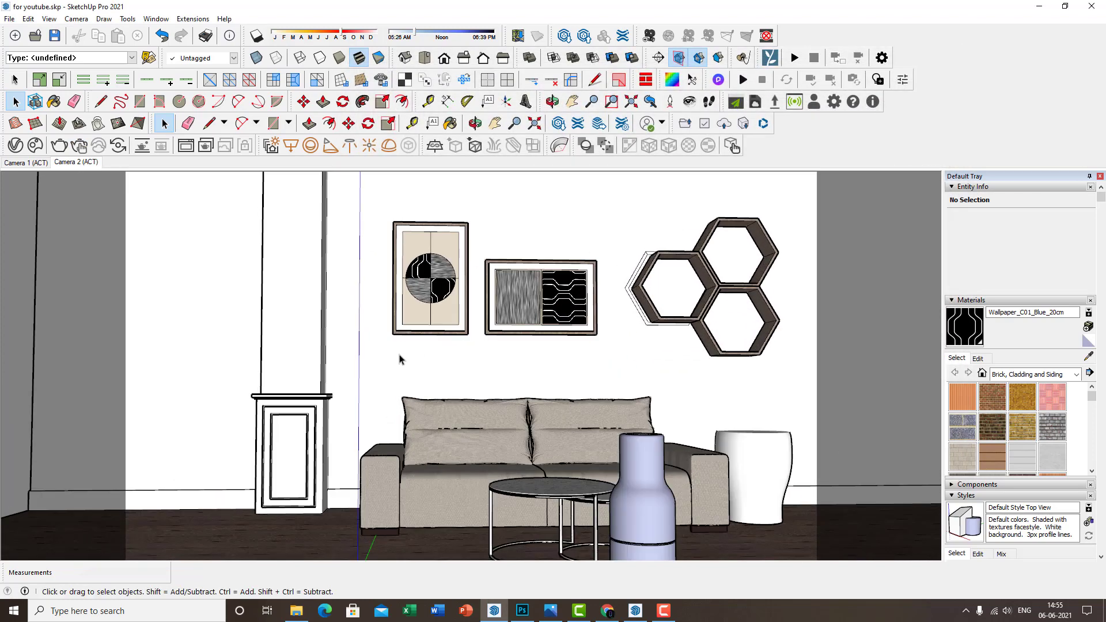
scroll(399, 359, "up", 2)
left_click(15, 145)
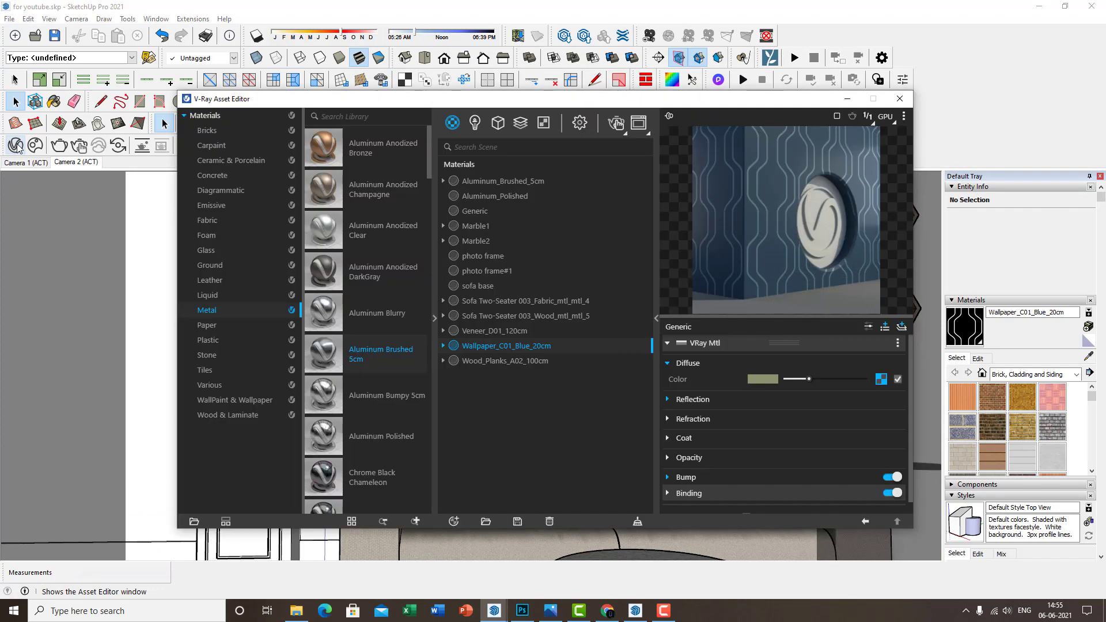
left_click_drag(502, 98, 508, 95)
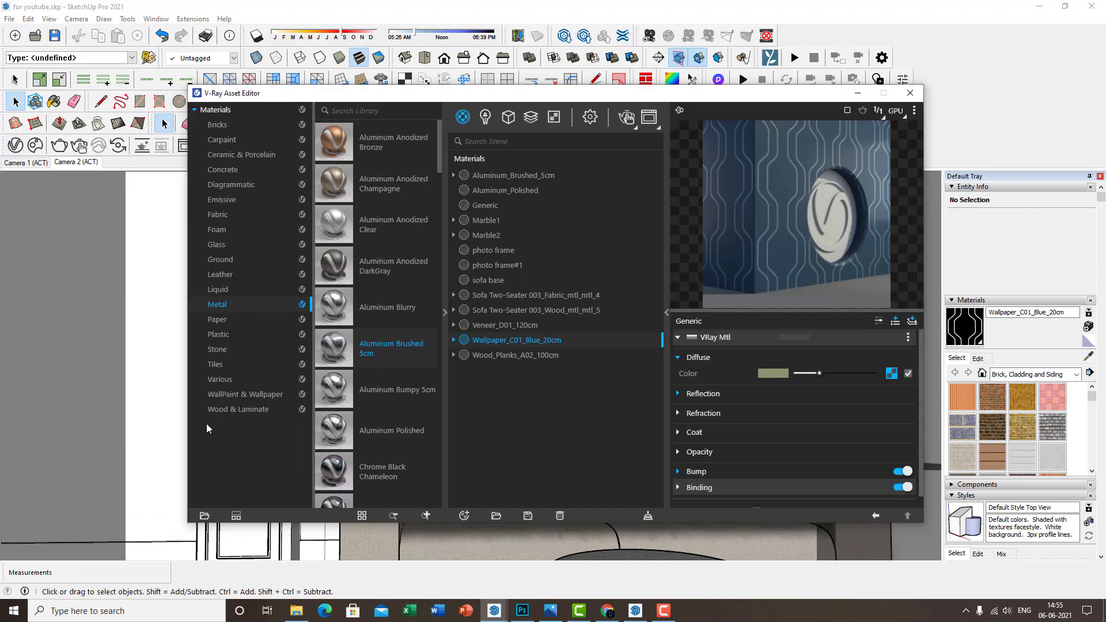
left_click(230, 396)
scroll(363, 401, "down", 5)
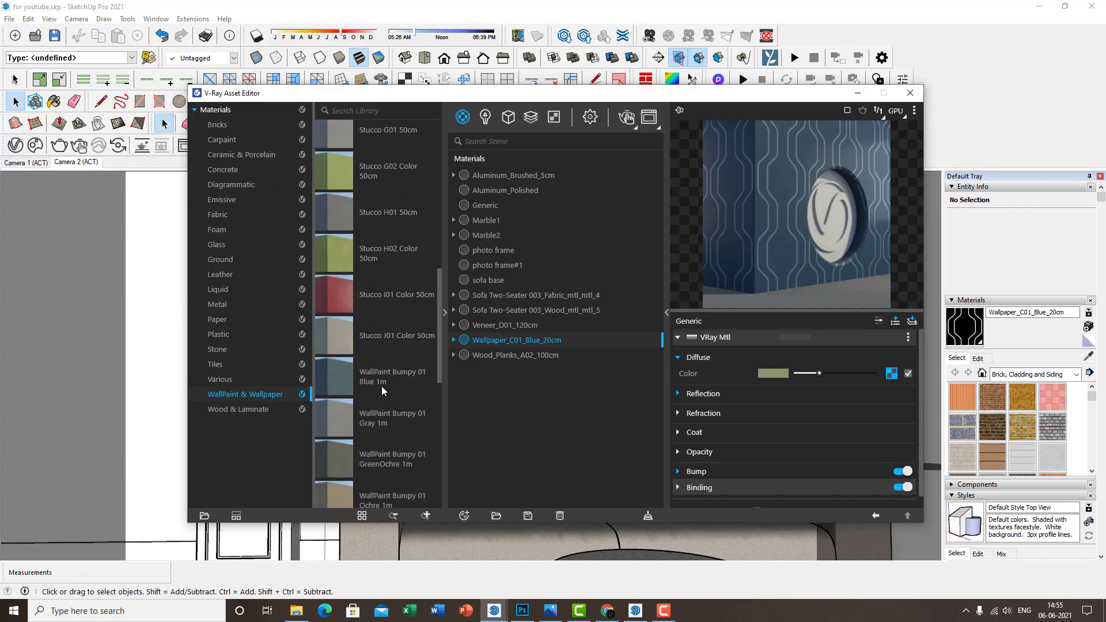
scroll(384, 375, "down", 8)
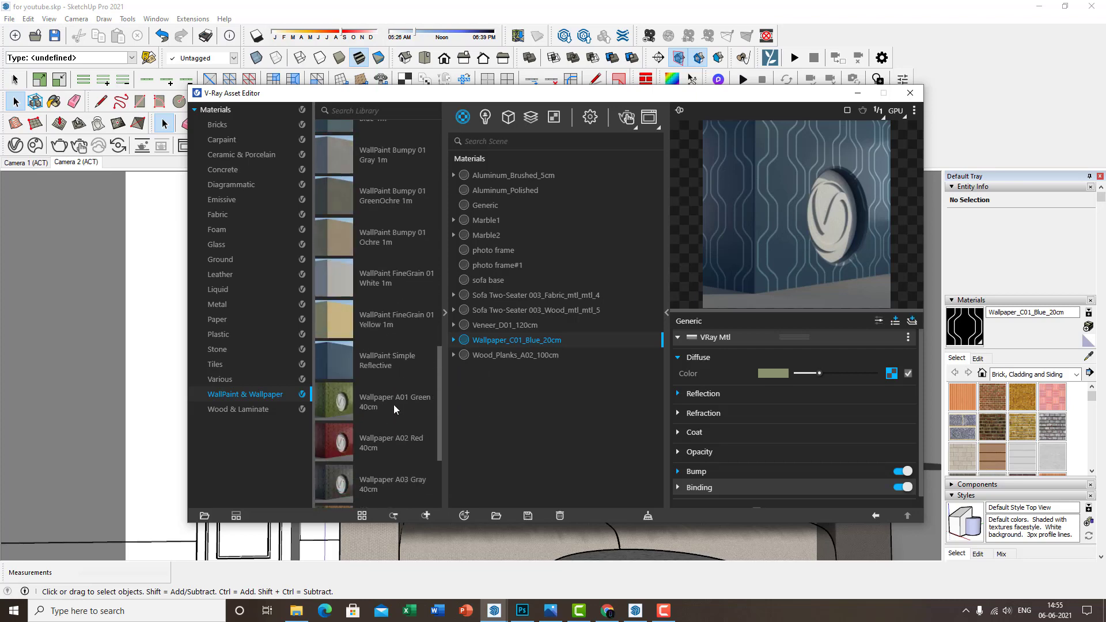
left_click_drag(381, 289, 557, 288)
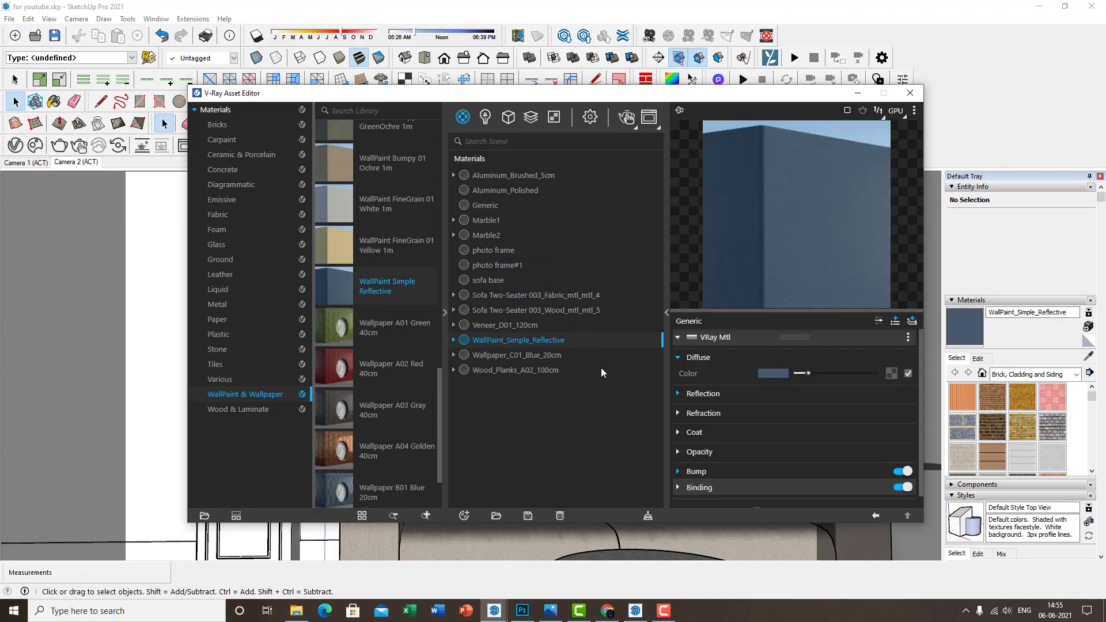
Set the wall paint's diffuse color to a warm off-white of R 1, G 0.988, B 0.941
left_click(783, 374)
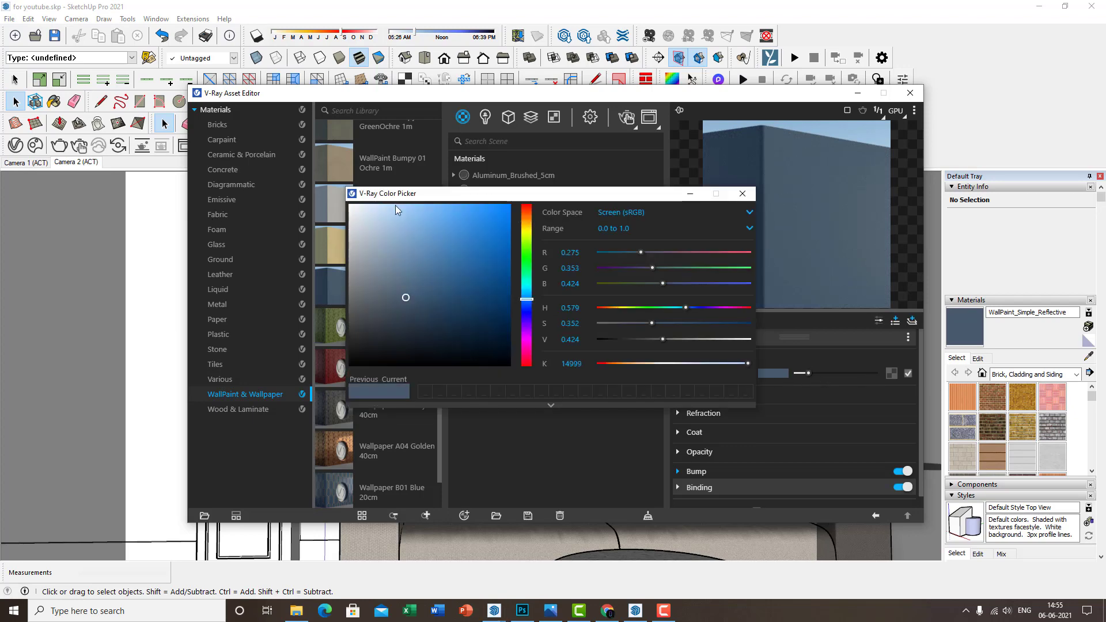
left_click_drag(396, 209, 342, 201)
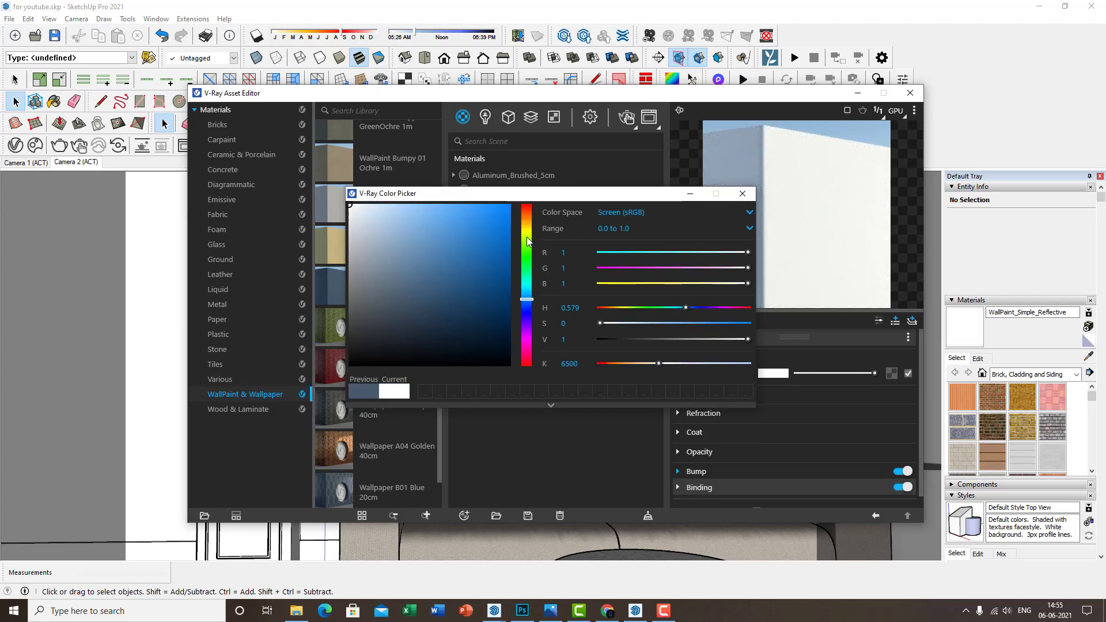
left_click_drag(528, 241, 530, 232)
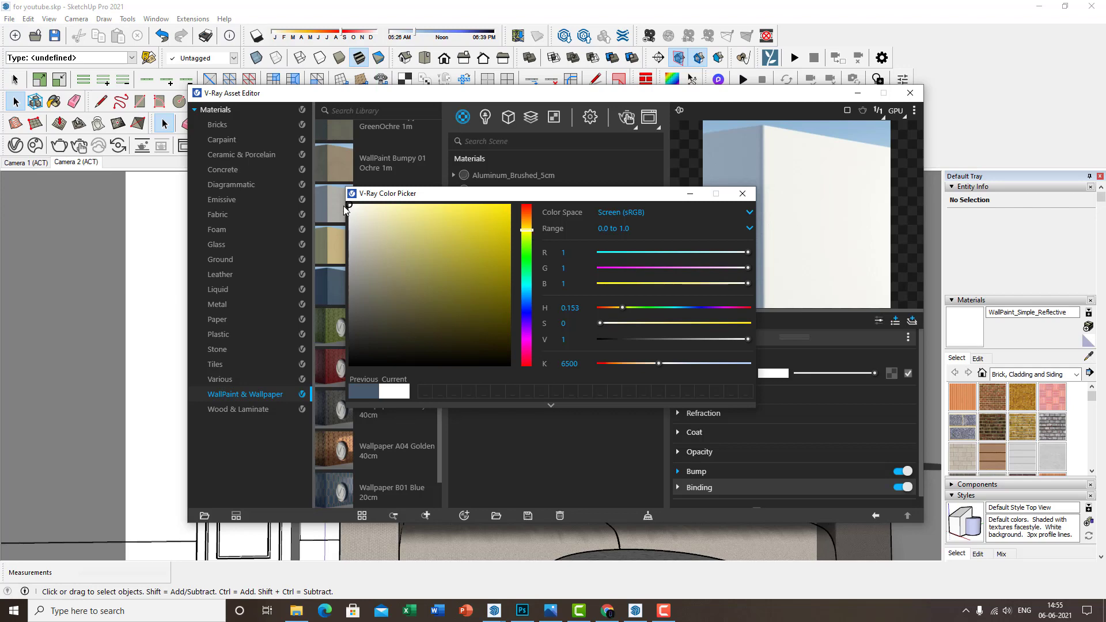
left_click_drag(346, 209, 361, 201)
left_click(526, 228)
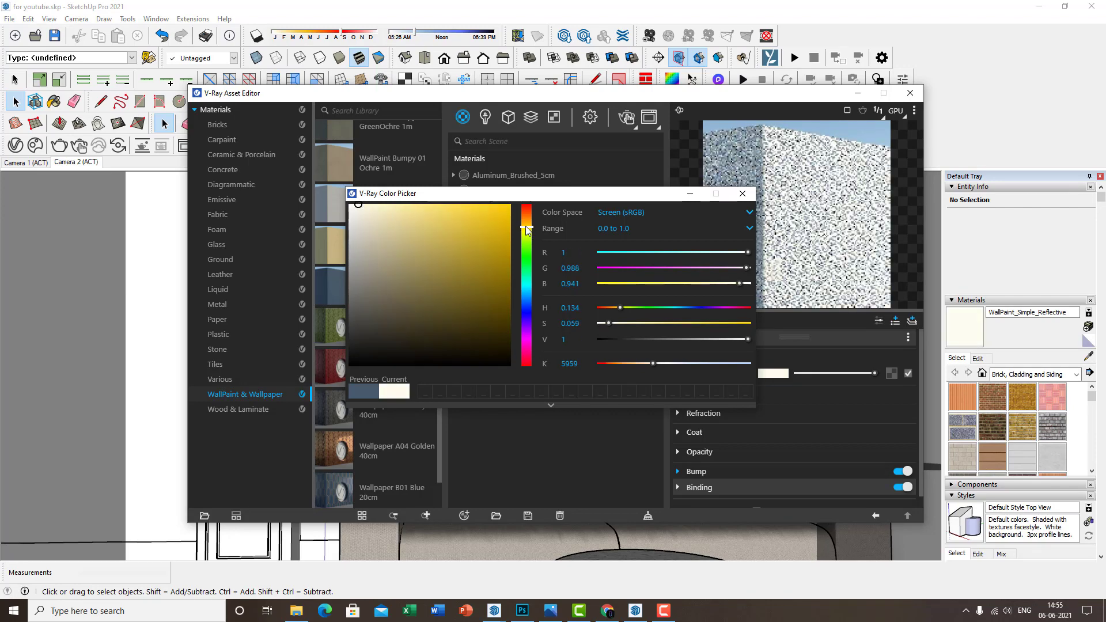
left_click(743, 194)
Try a much higher noise amplitude in the wall paint's bump map and settle on a slightly reduced one
left_click(735, 396)
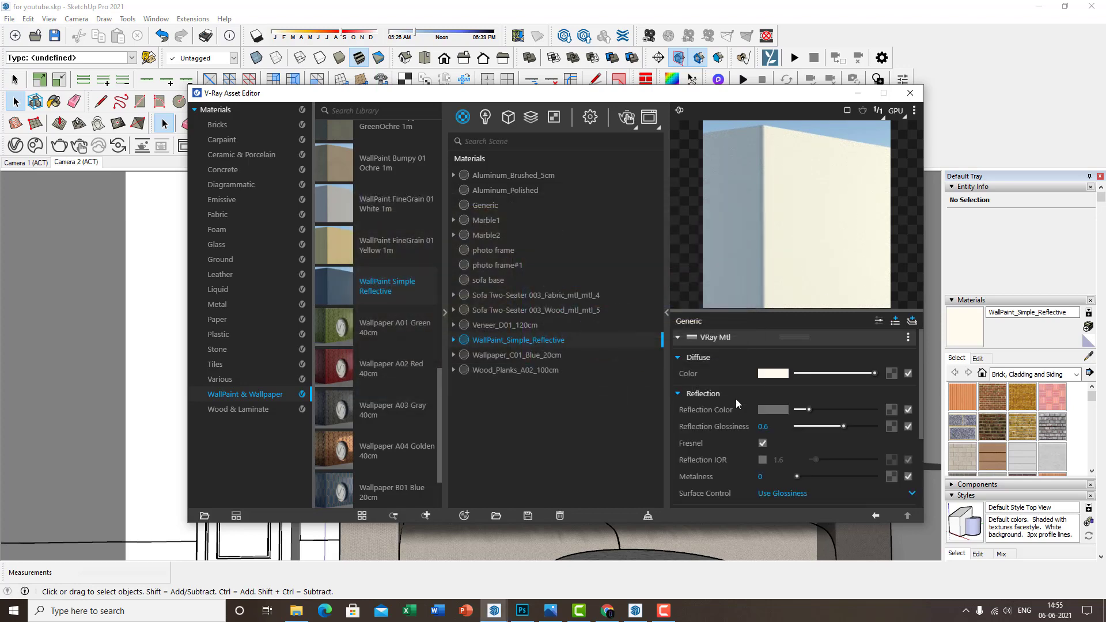
scroll(724, 426, "down", 4)
left_click(738, 459)
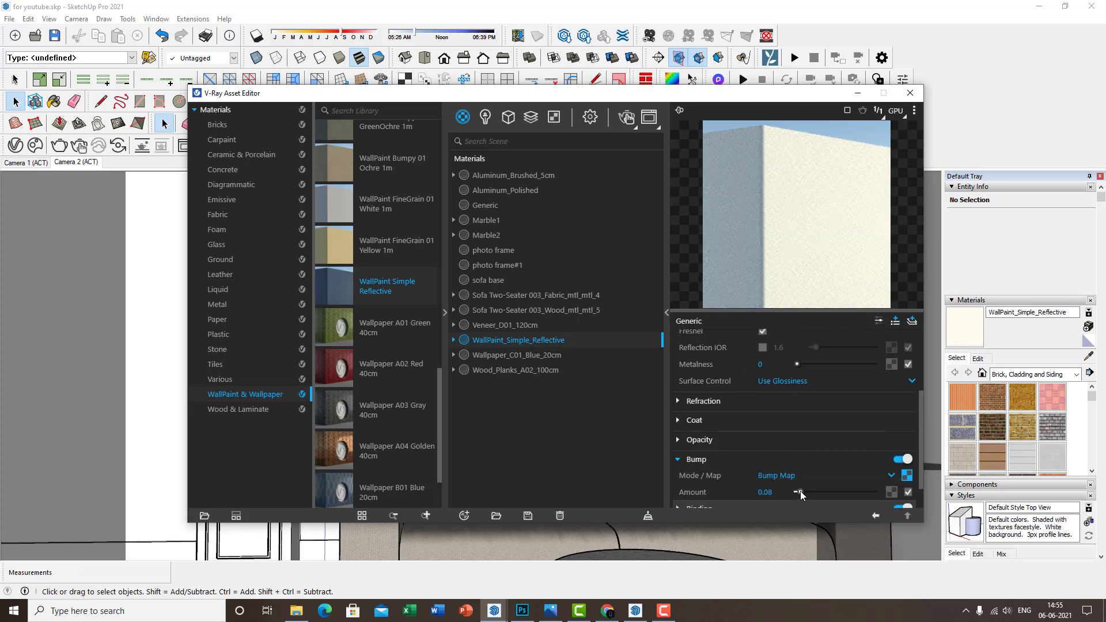
left_click(907, 476)
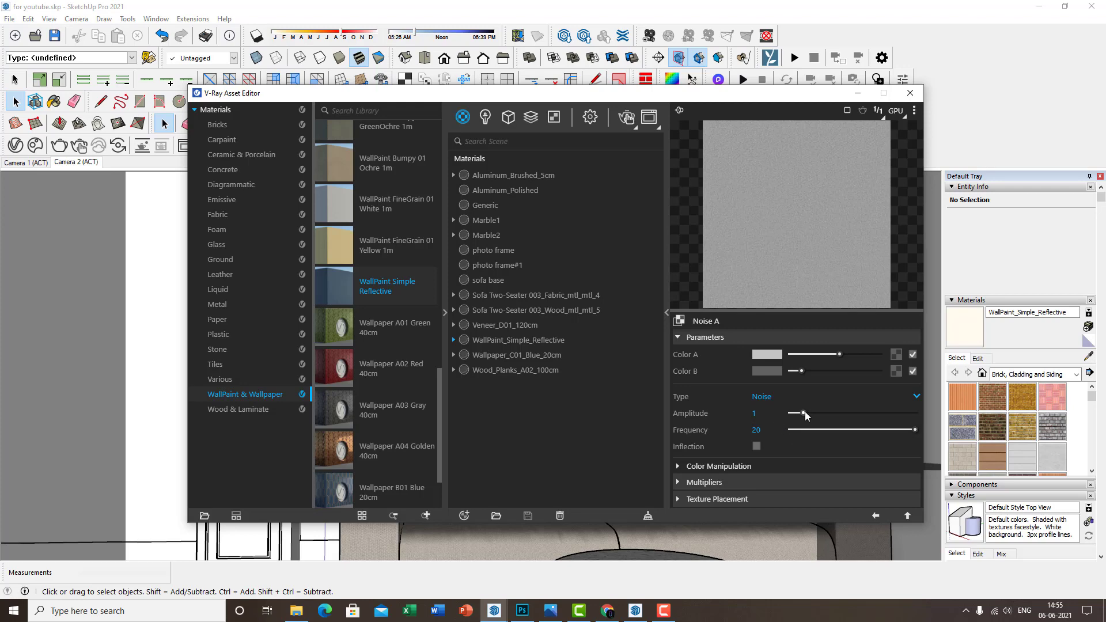
left_click_drag(803, 413, 922, 412)
left_click(797, 412)
left_click_drag(798, 413, 798, 413)
left_click(874, 516)
scroll(810, 469, "down", 1)
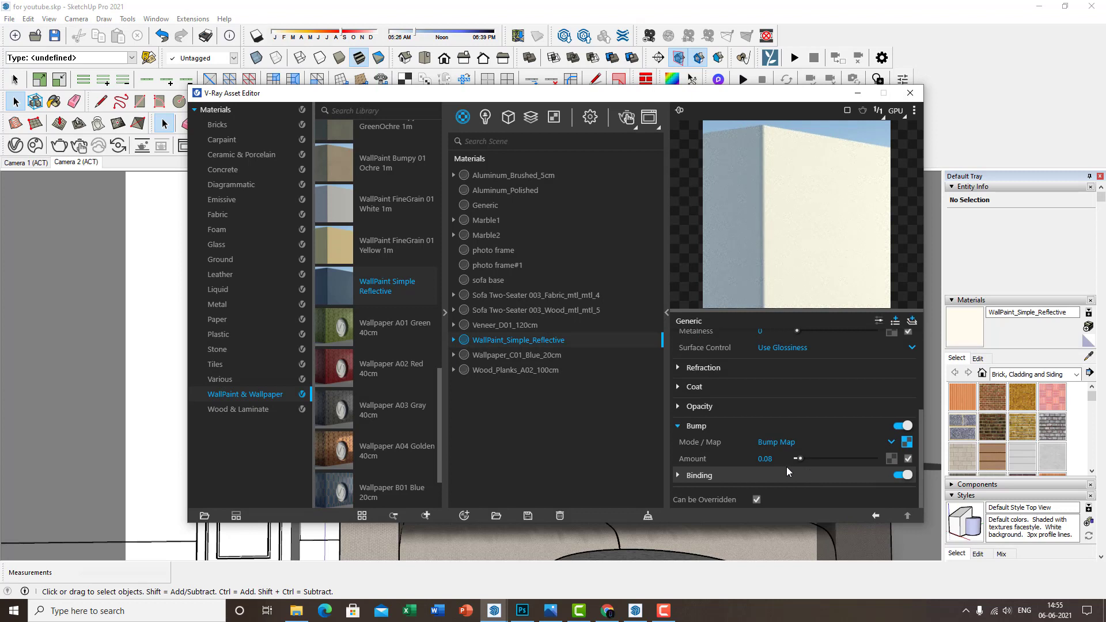
scroll(786, 466, "up", 3)
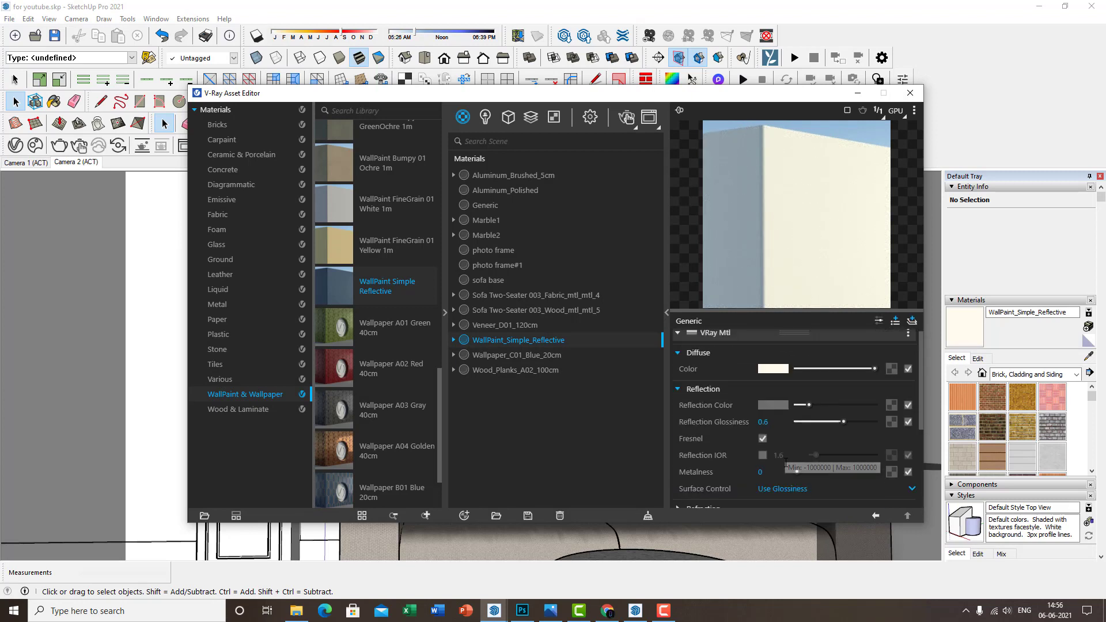
Assign a Dirt map to the wall paint's diffuse color and paste the copied off-white as its unoccluded color
right_click(891, 375)
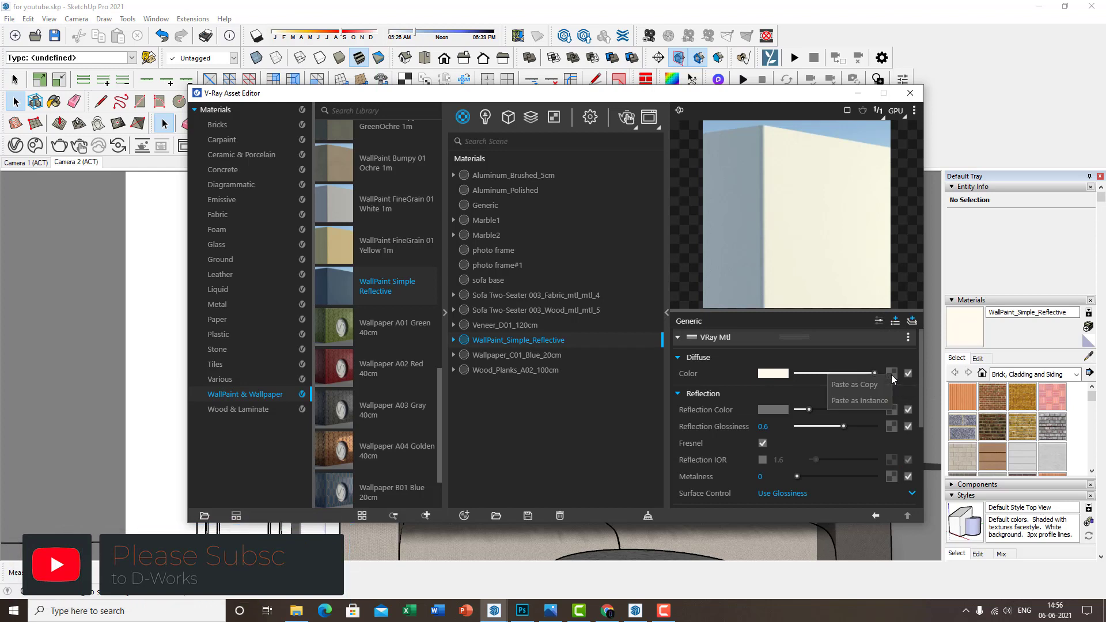
left_click(892, 374)
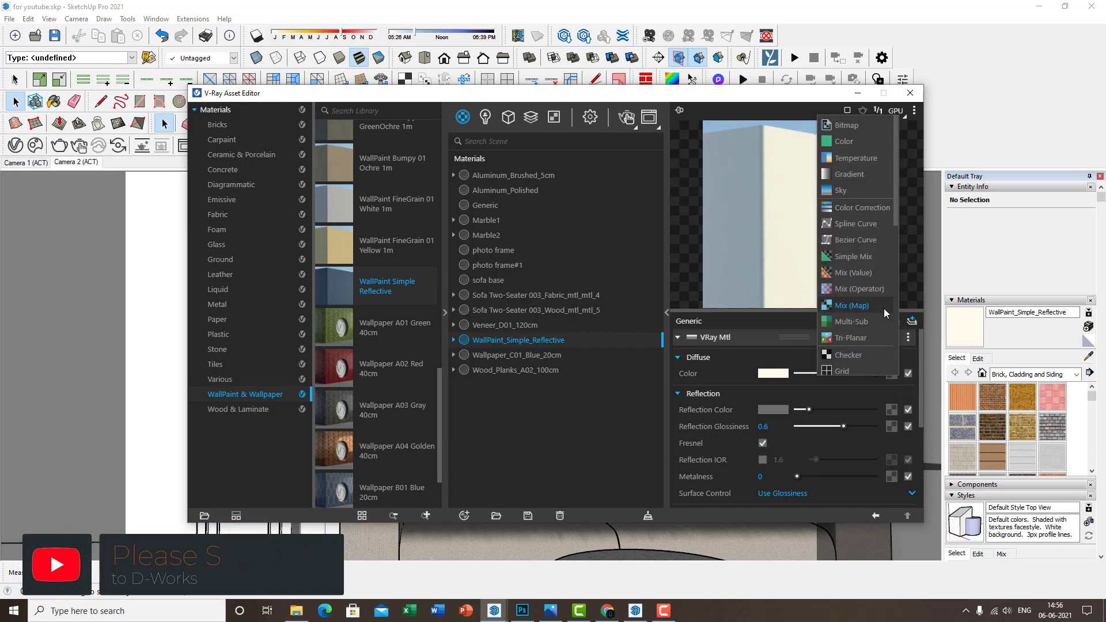
scroll(884, 311, "down", 5)
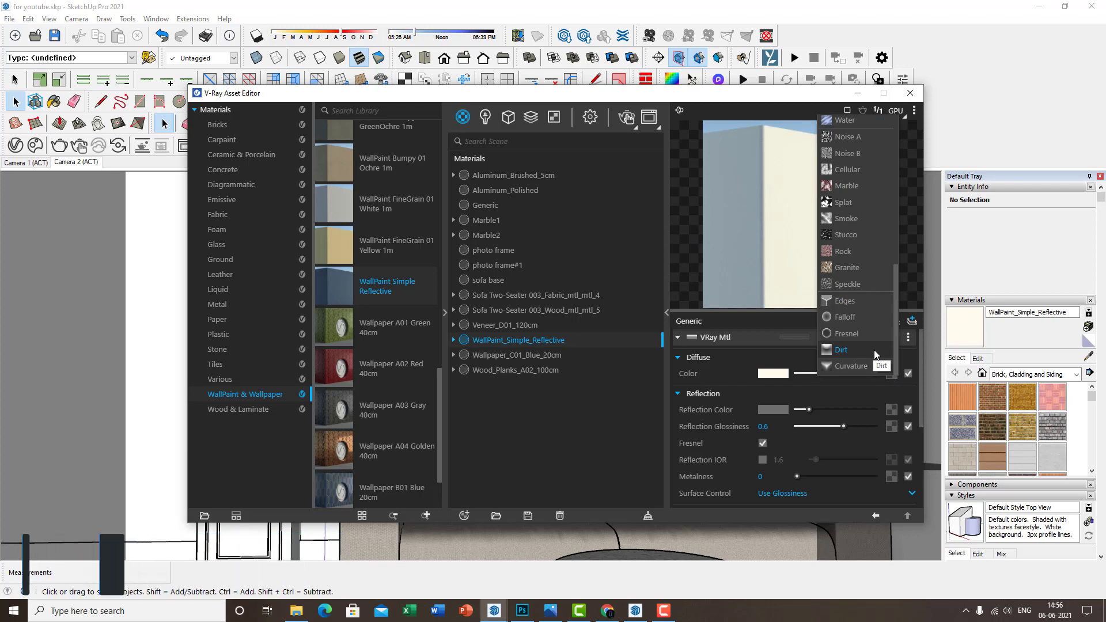
left_click(874, 351)
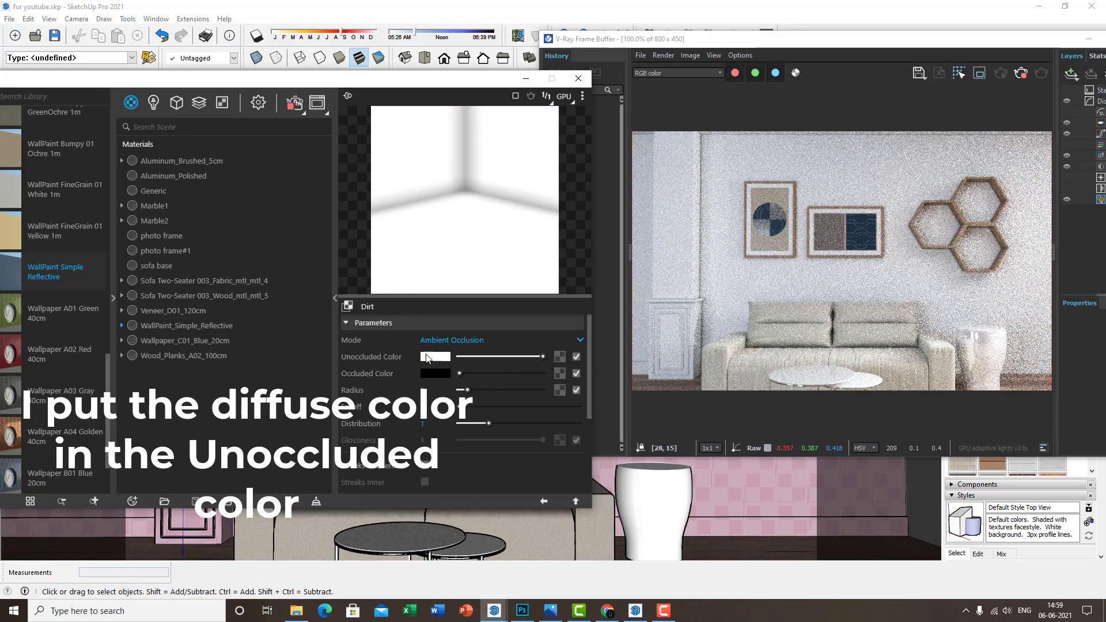
right_click(429, 357)
left_click(439, 397)
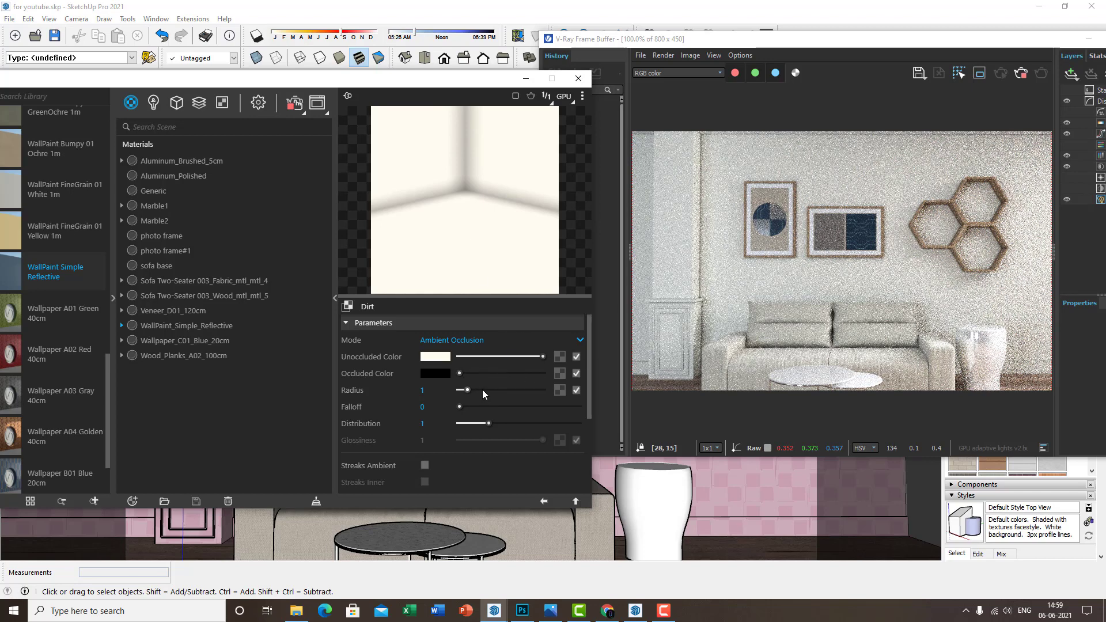
Set the wall paint's Dirt map radius to about 3.51 and its falloff to about 0.42
left_click_drag(480, 390, 495, 389)
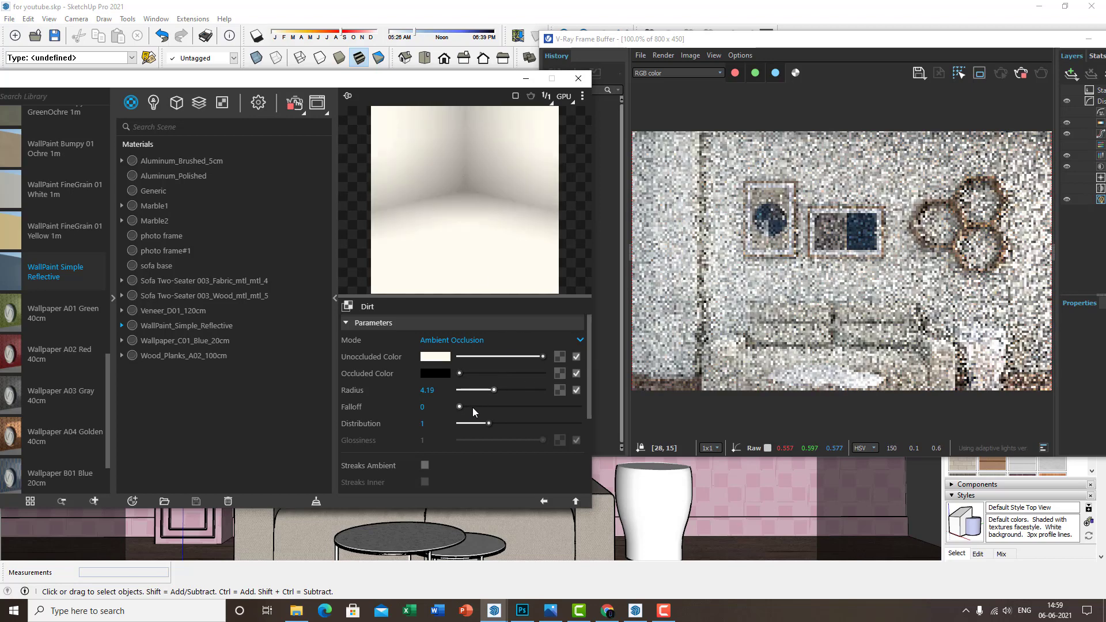
left_click(472, 406)
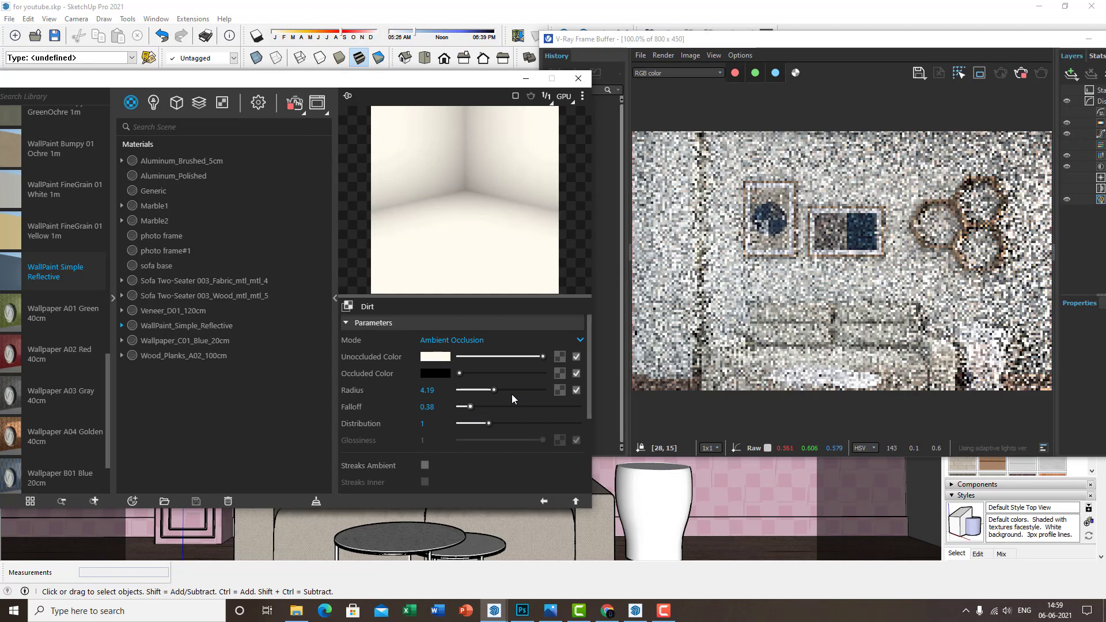
left_click(502, 390)
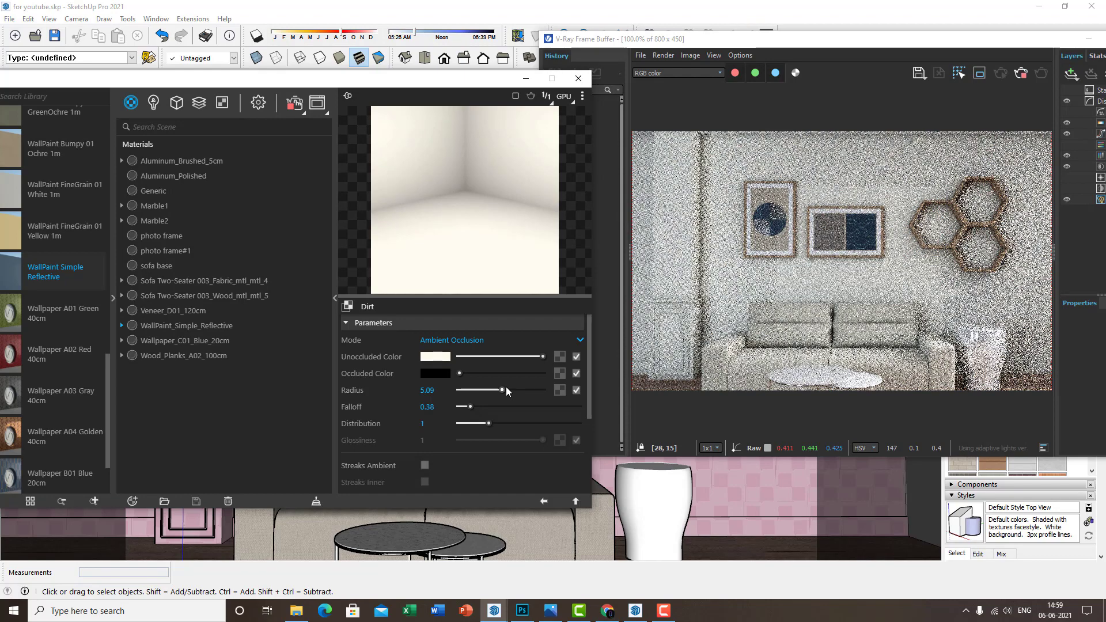
left_click(489, 389)
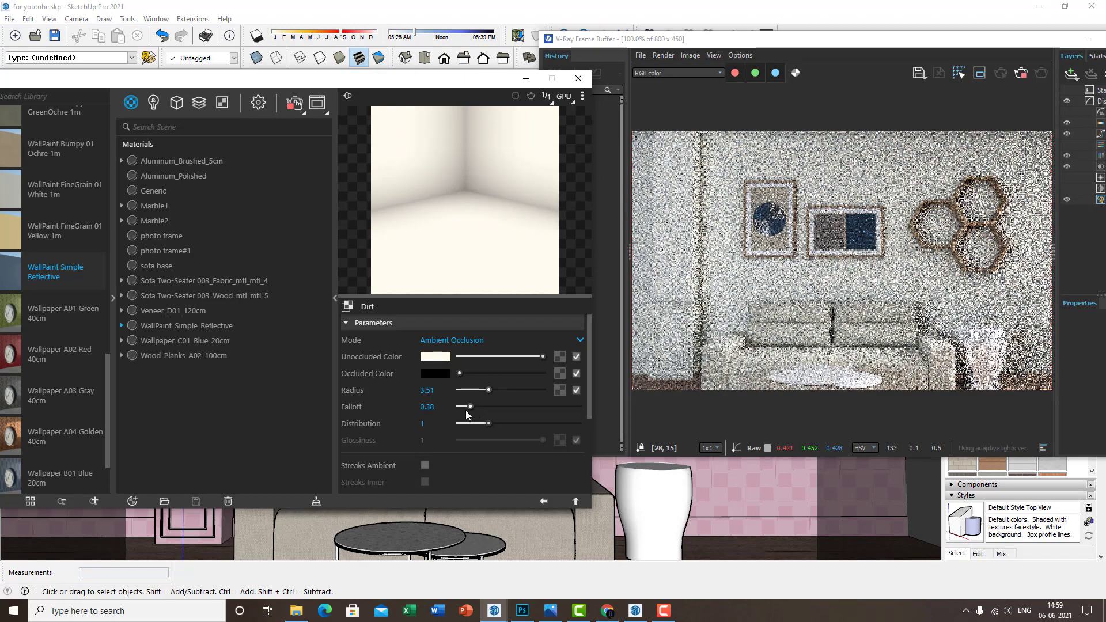
mouse_move(470, 408)
left_mouse_down()
mouse_move(488, 409)
mouse_move(473, 410)
left_mouse_up()
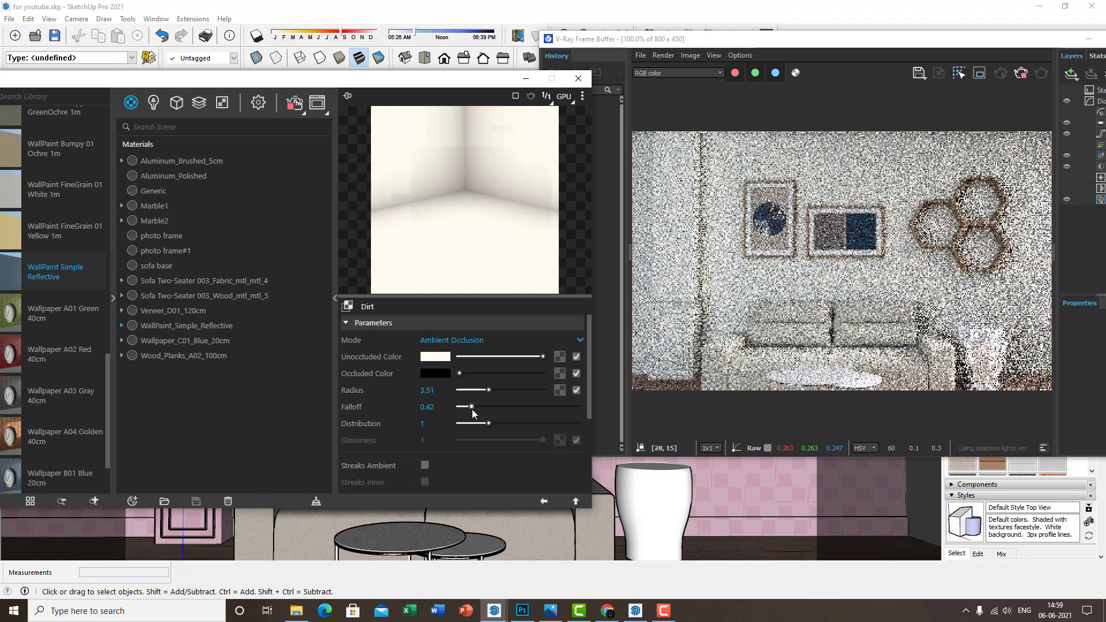
scroll(394, 435, "down", 2)
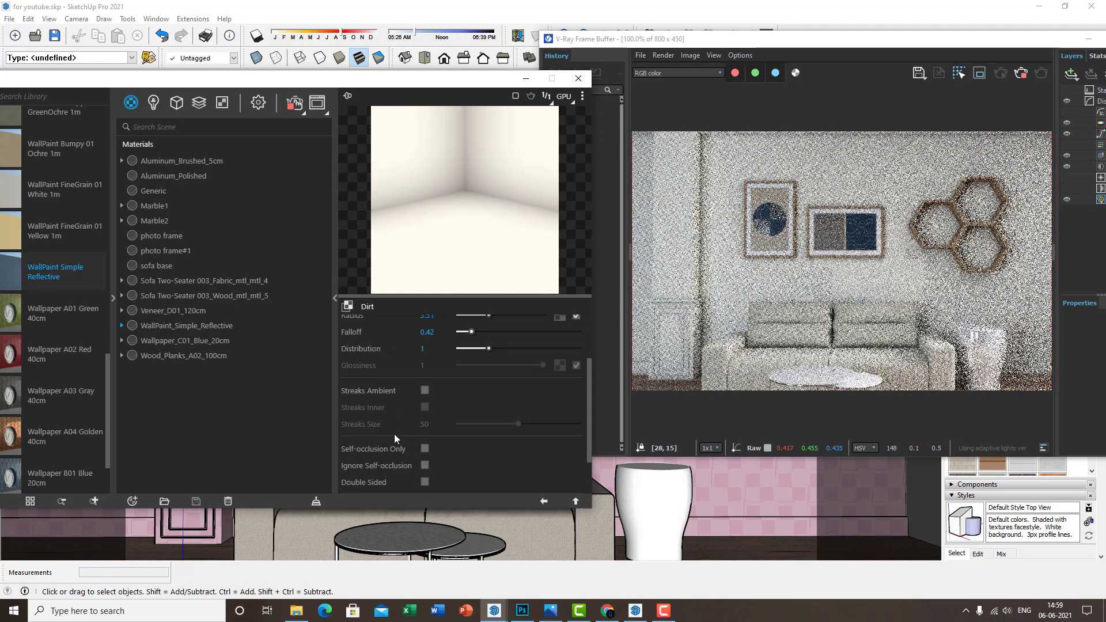
scroll(394, 434, "down", 2)
scroll(406, 438, "up", 4)
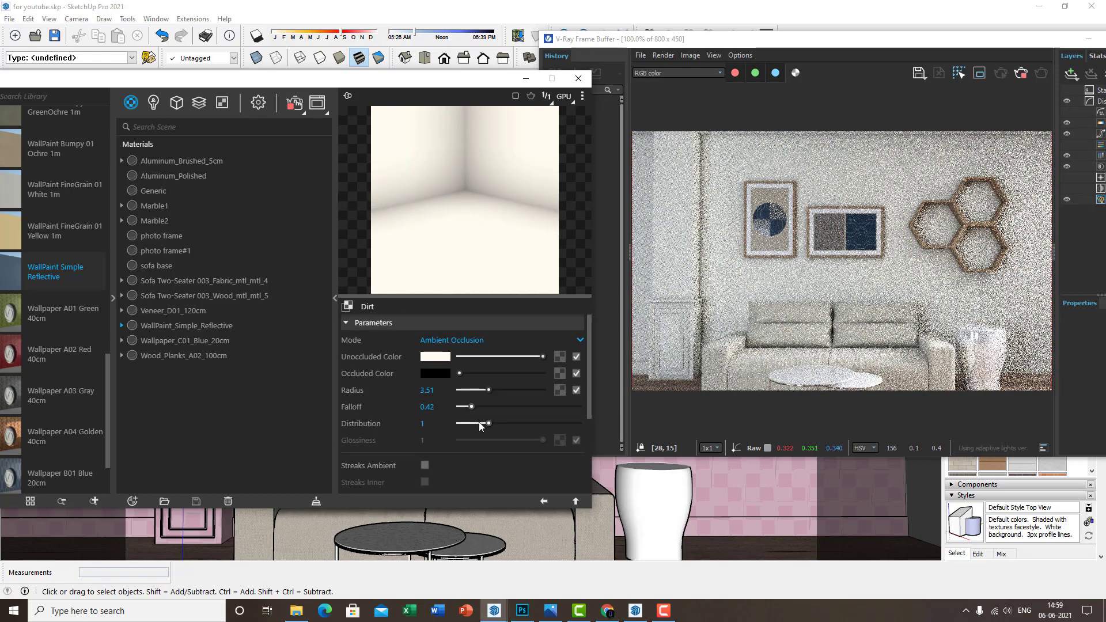
Lighten the Dirt map's unoccluded color to R 1, G 0.992, B 0.96
left_click(544, 501)
left_click(563, 361)
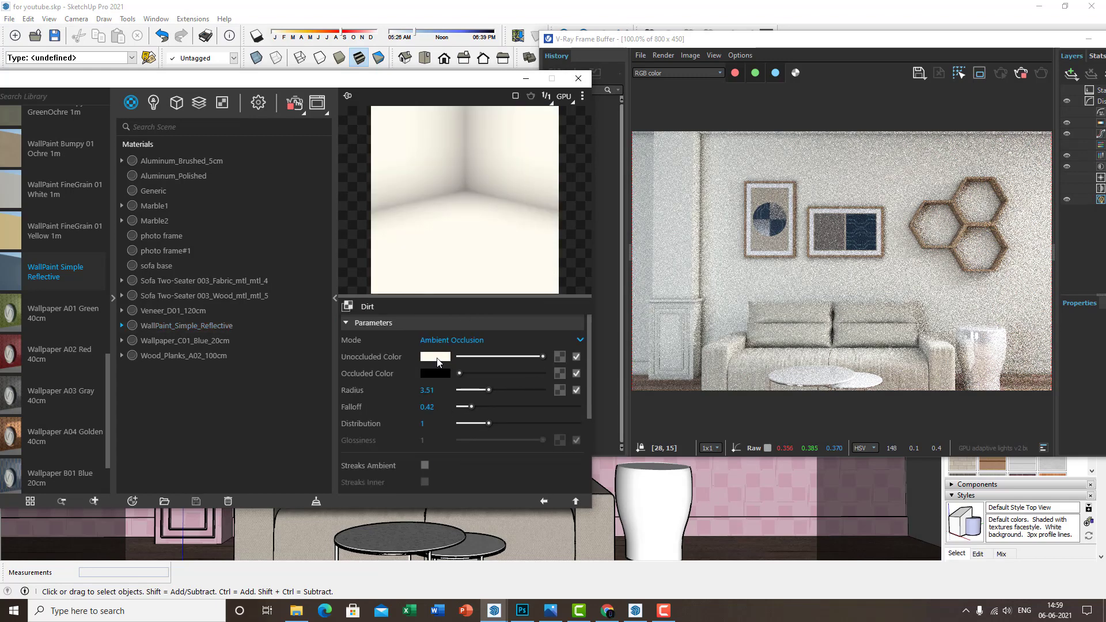
left_click(440, 357)
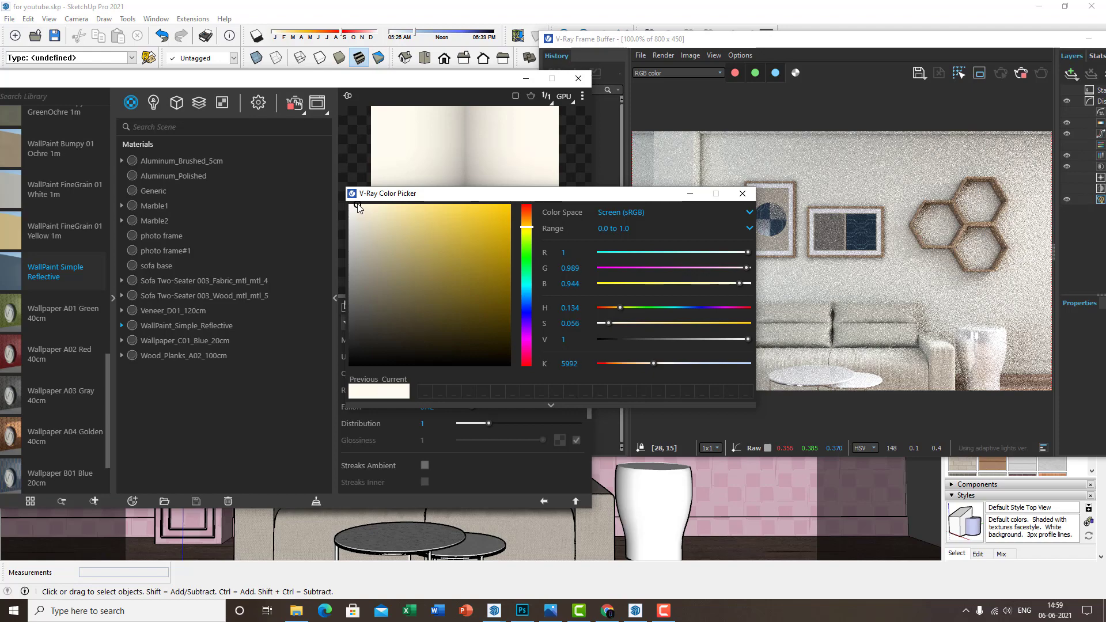
left_click_drag(357, 205, 354, 203)
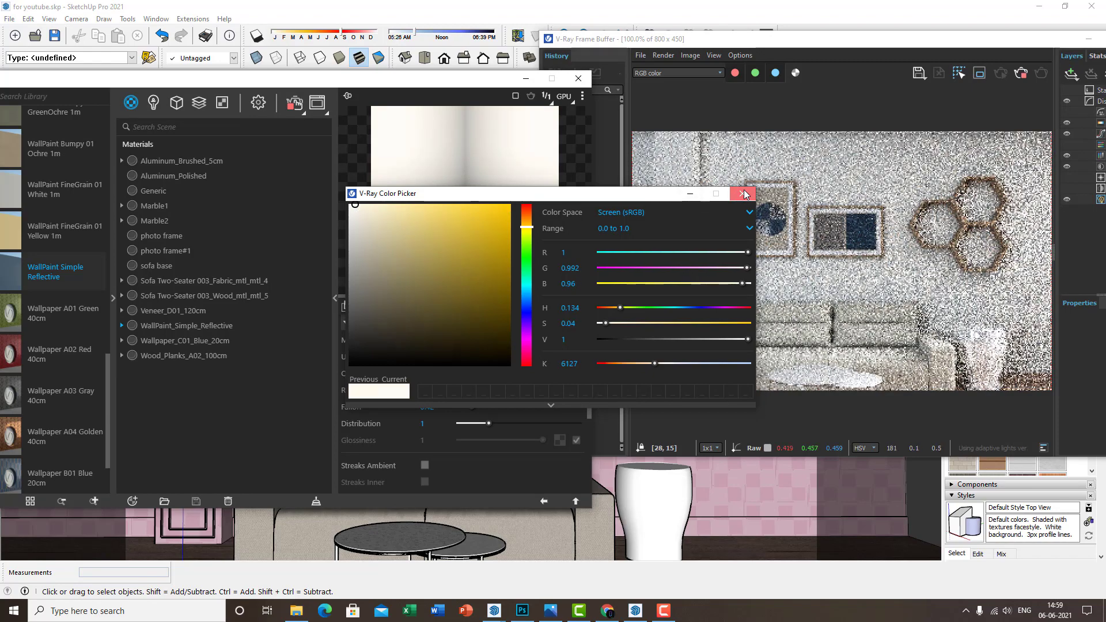
left_click(741, 194)
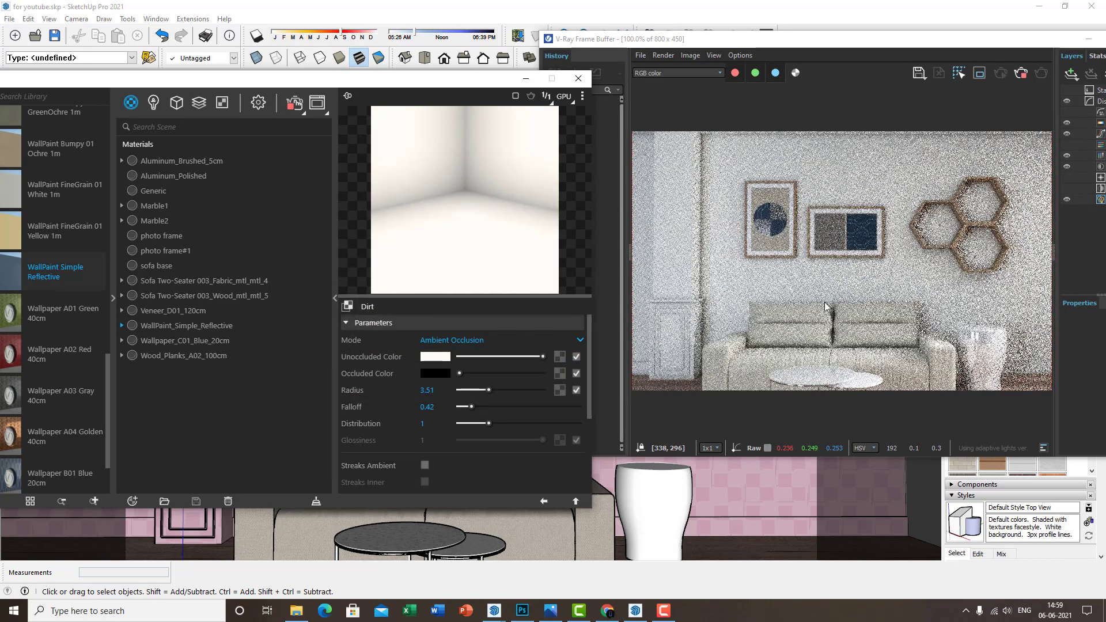
Check the wall paint in the interactive render, including a wider view of the room, and close the render
left_click(578, 79)
left_click(752, 43)
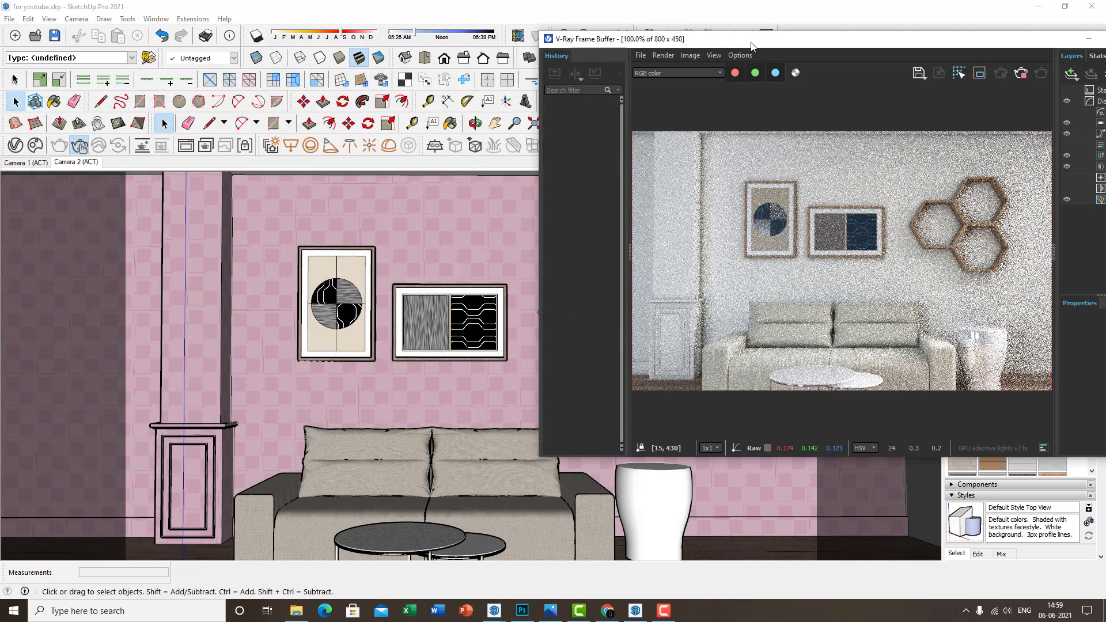
left_click_drag(751, 45, 514, 45)
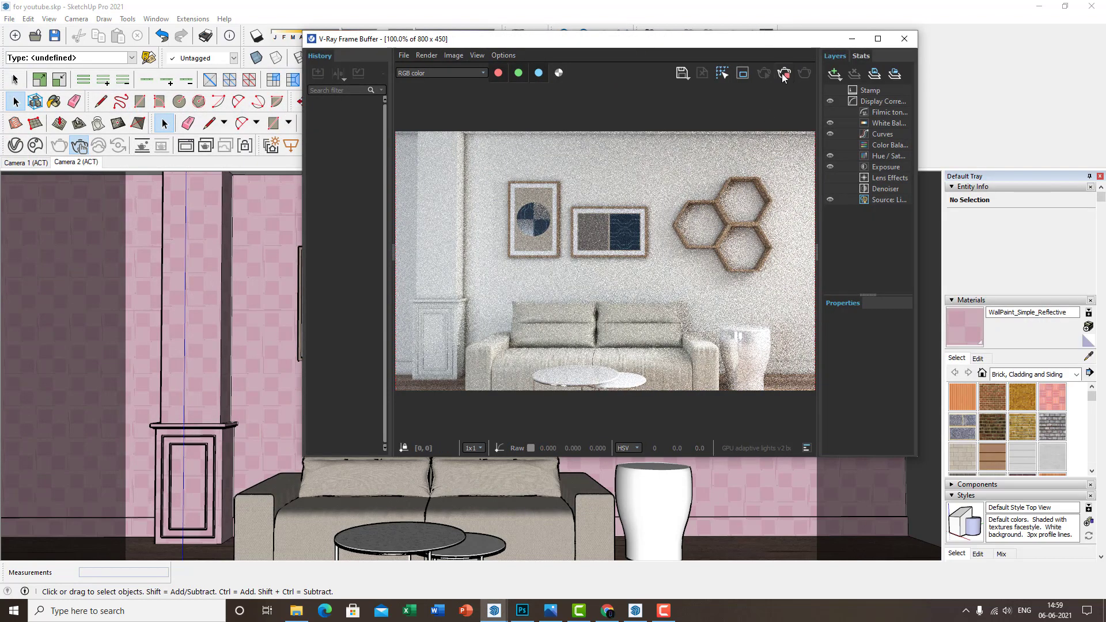
scroll(223, 372, "down", 2)
middle_click_drag(223, 372, 230, 380)
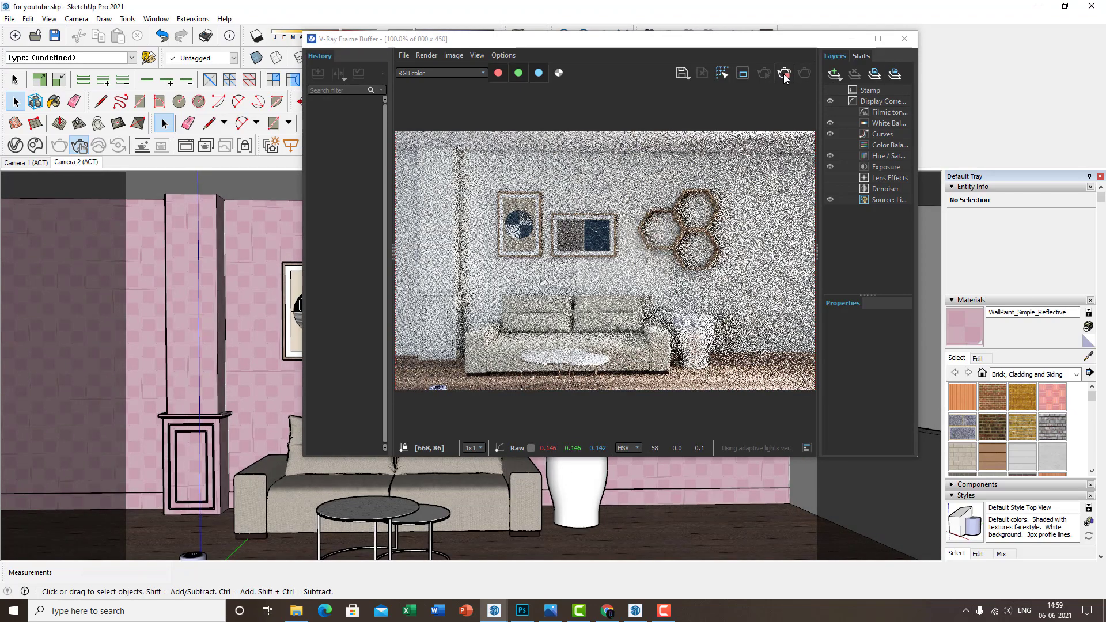
left_click(903, 38)
Sample the white Generic material from the round side table and paint the vase with it
scroll(587, 378, "down", 5)
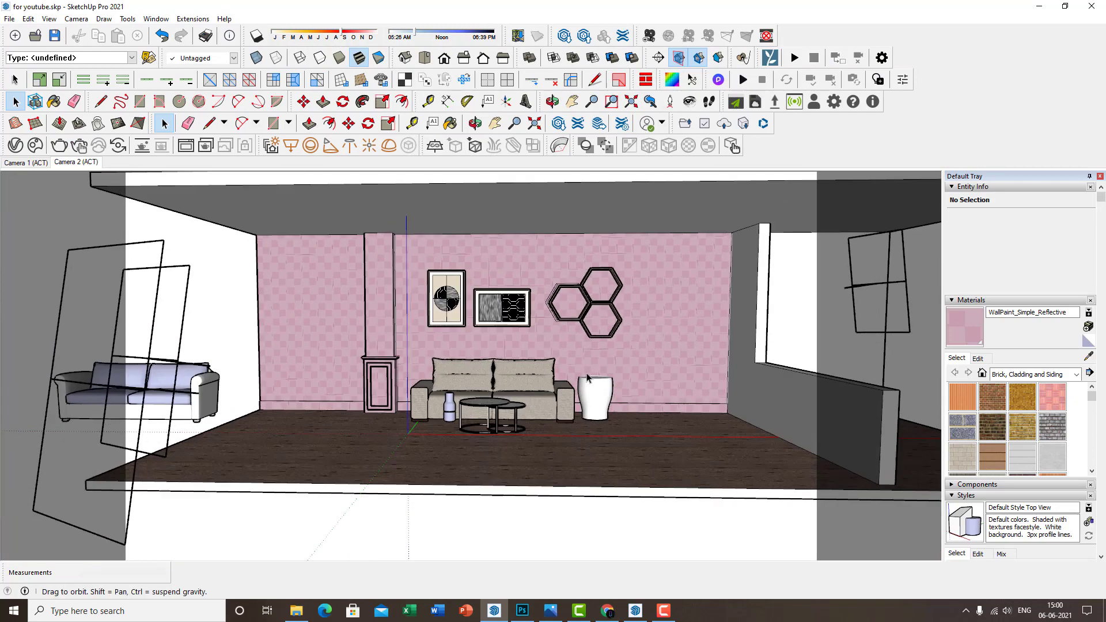
scroll(427, 455, "up", 6)
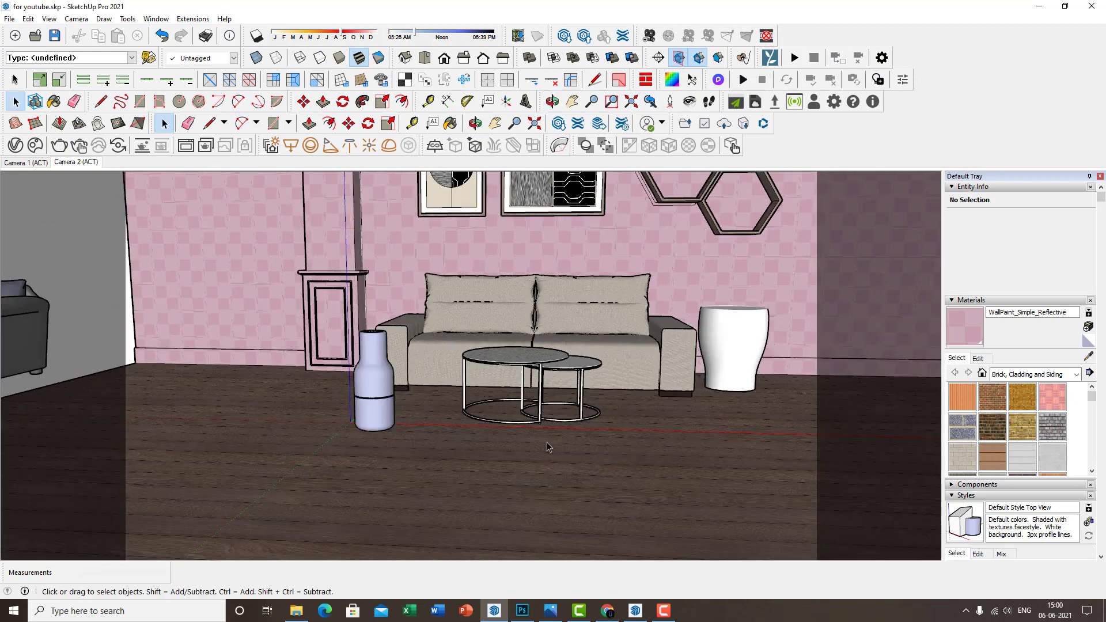
left_click(12, 144)
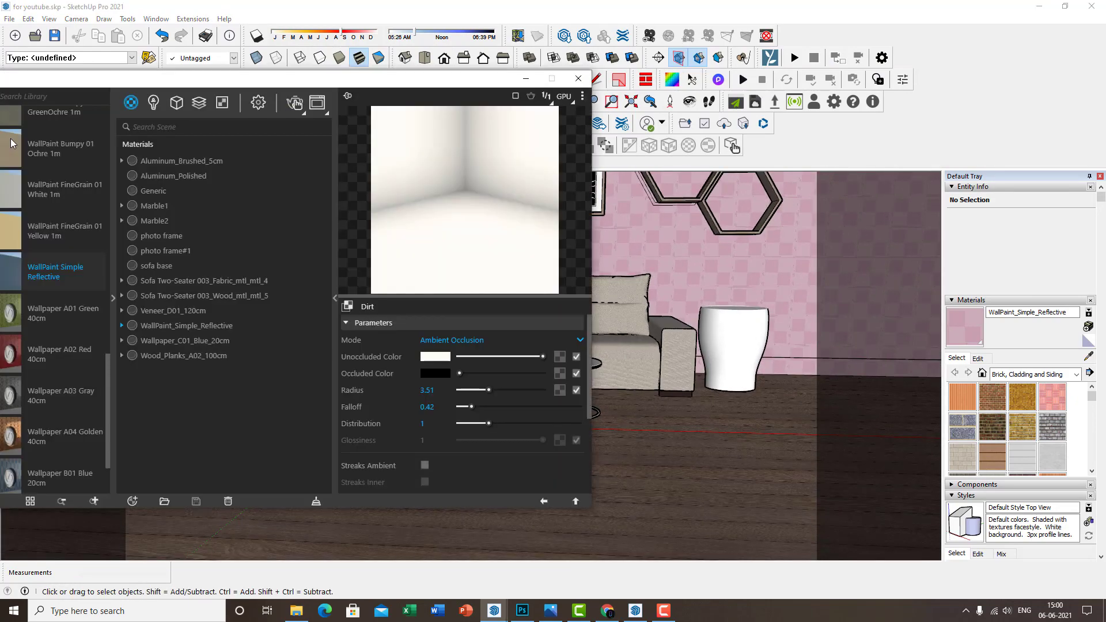
left_click(1091, 357)
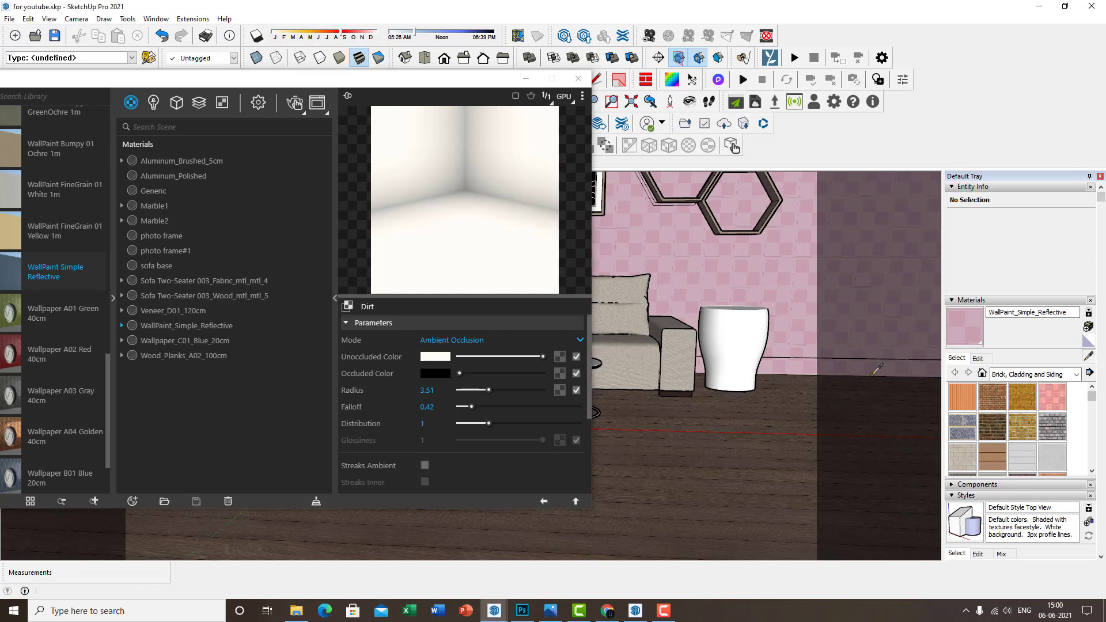
left_click(735, 326)
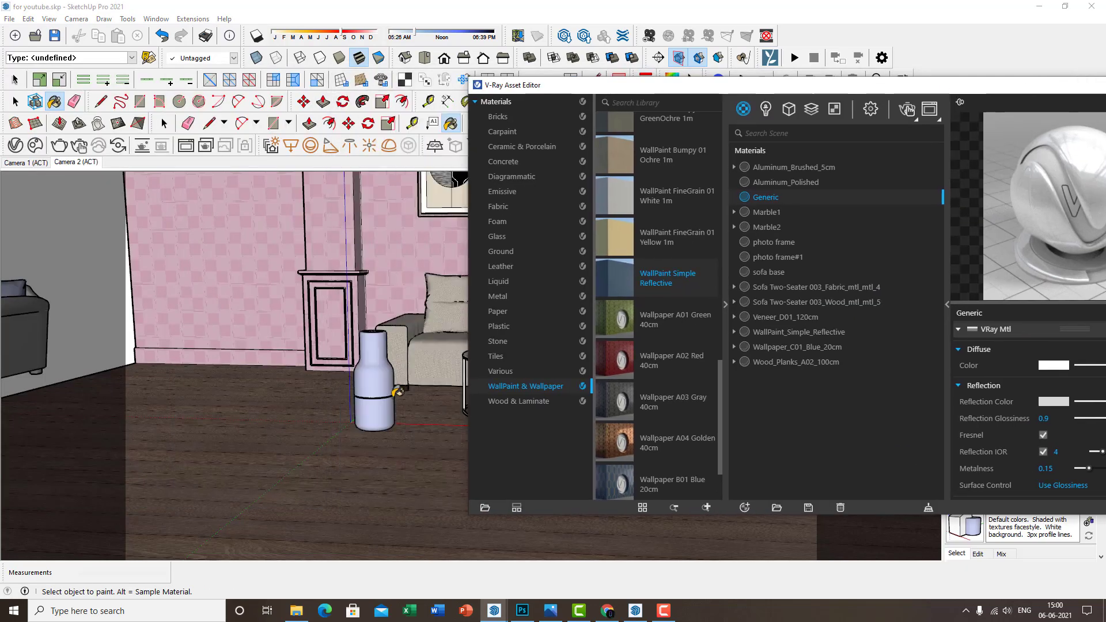
scroll(394, 395, "up", 3)
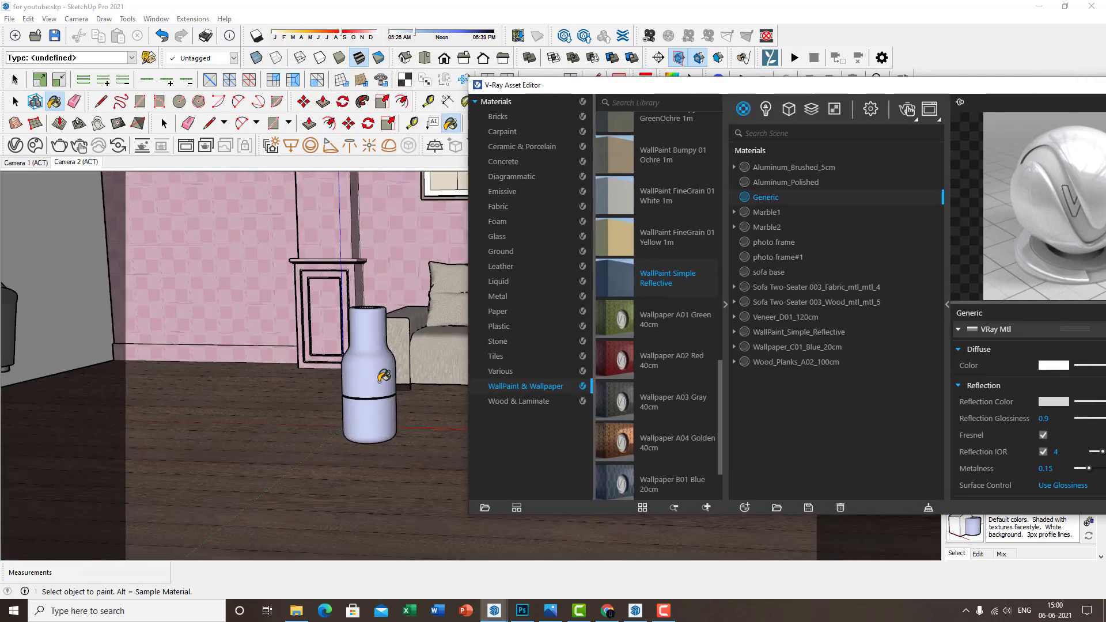
left_click(383, 380)
mouse_move(348, 363)
middle_mouse_down()
mouse_move(369, 376)
mouse_move(341, 372)
middle_mouse_up()
scroll(341, 373, "up", 2)
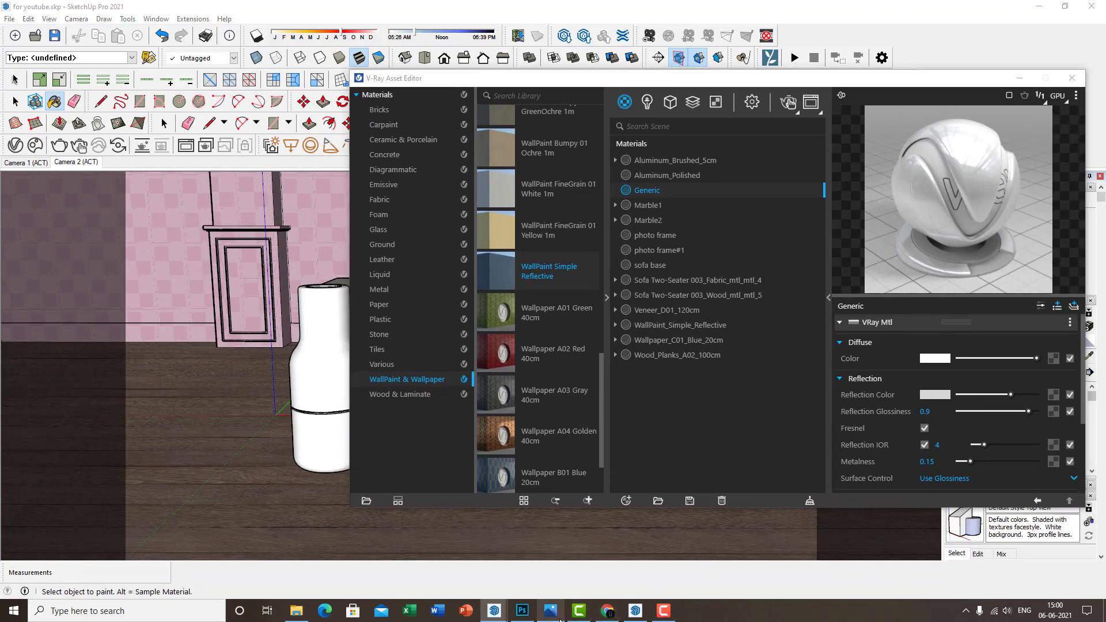
Check the vase in the reference picture, duplicate the Generic material and apply the copy to the vase
left_click(550, 610)
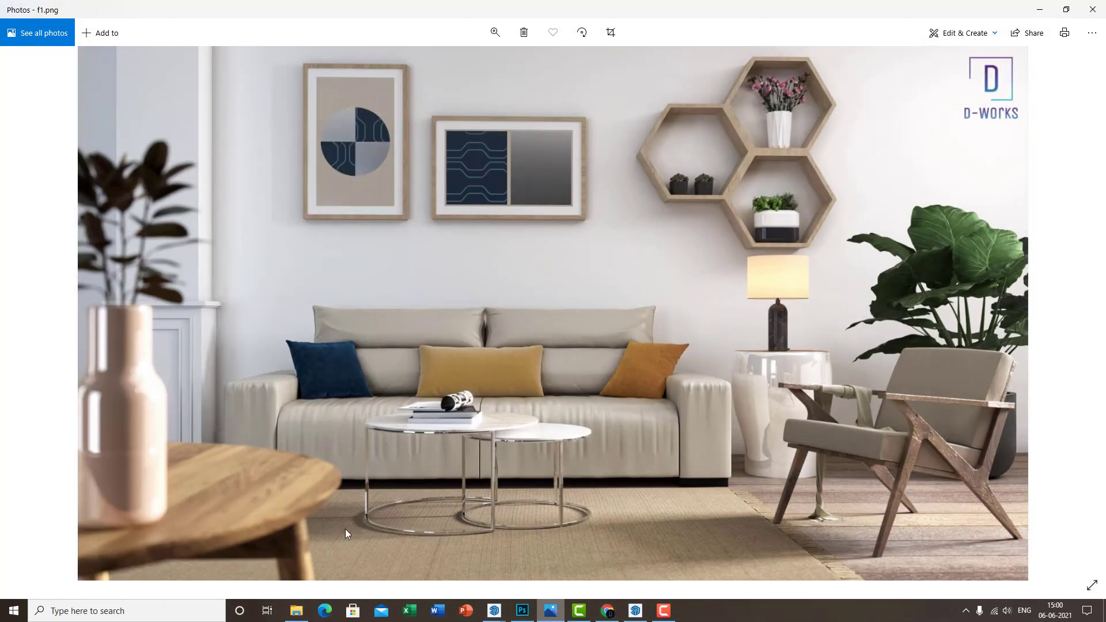
left_click(550, 611)
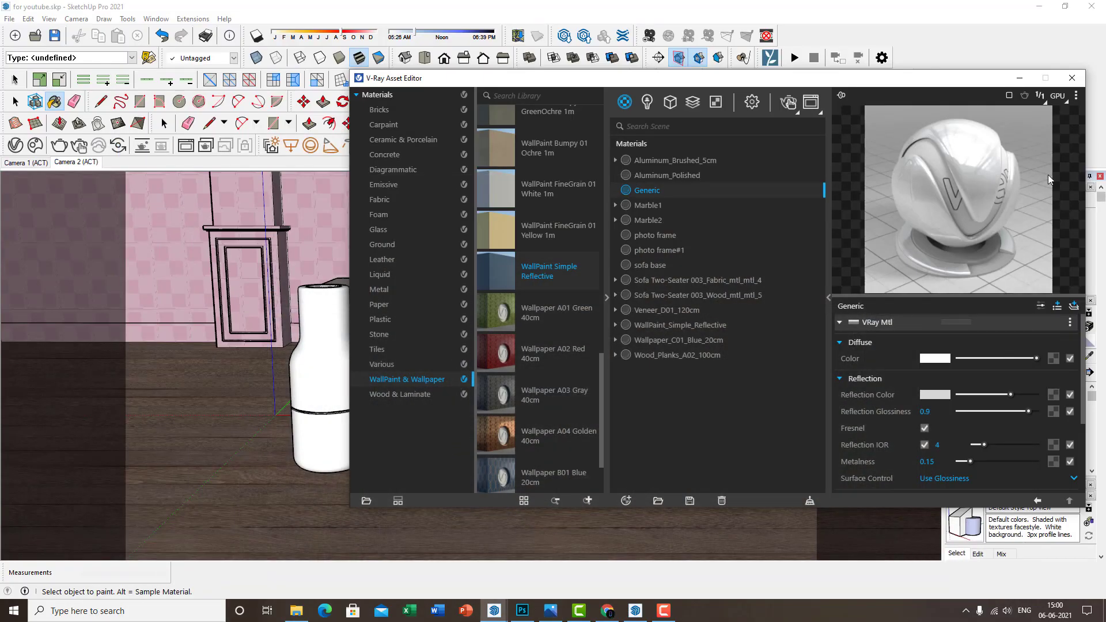
right_click(666, 190)
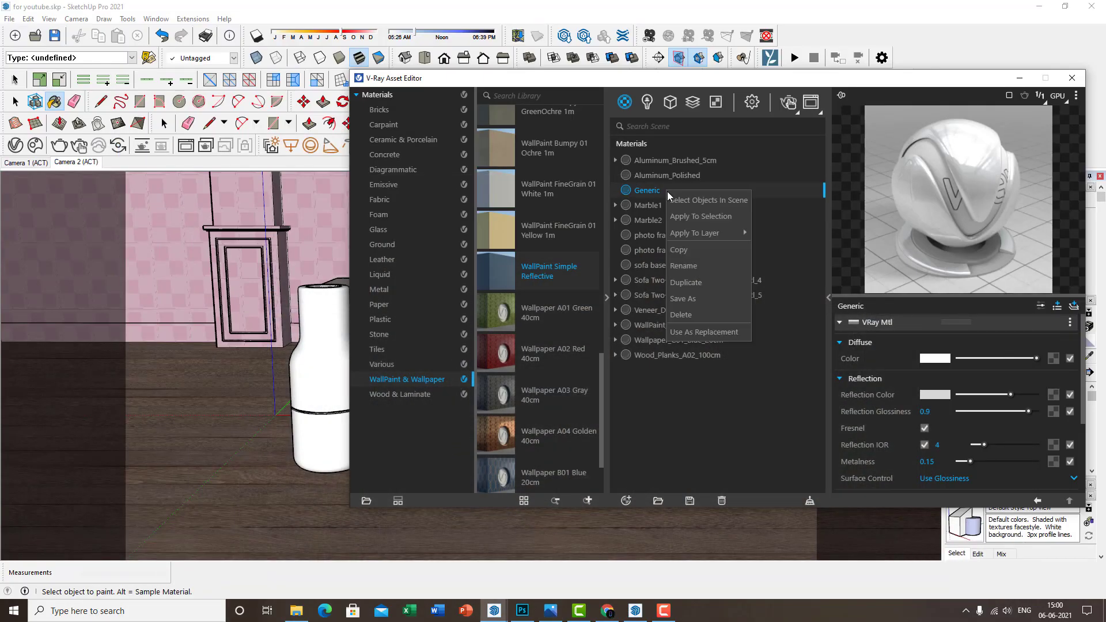
left_click(695, 283)
left_click(658, 208)
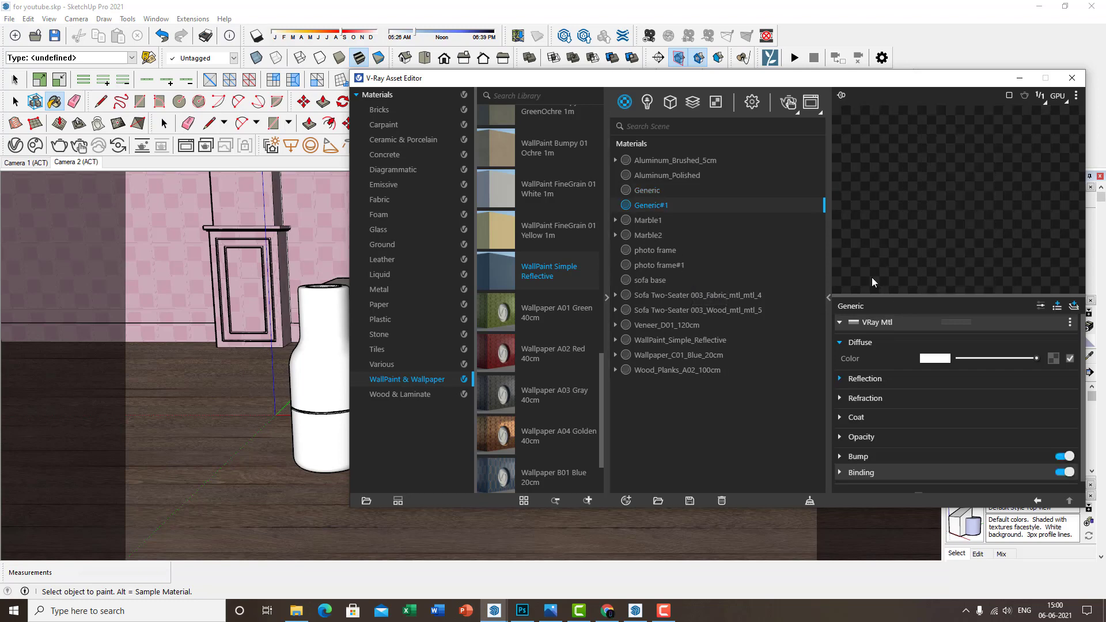
left_click_drag(886, 83, 901, 65)
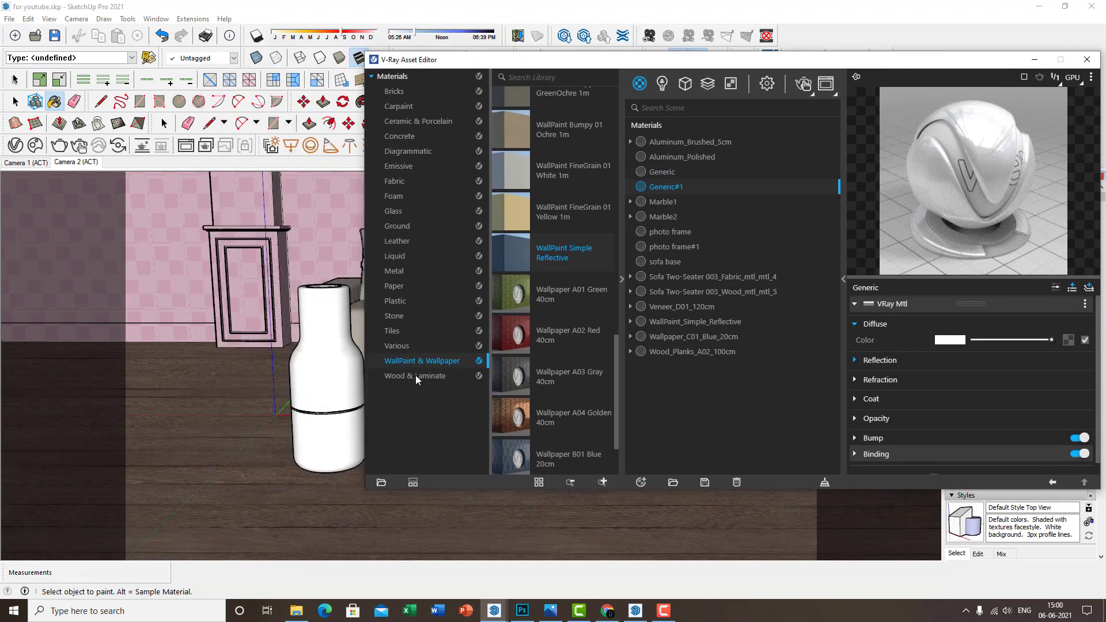
left_click(337, 372)
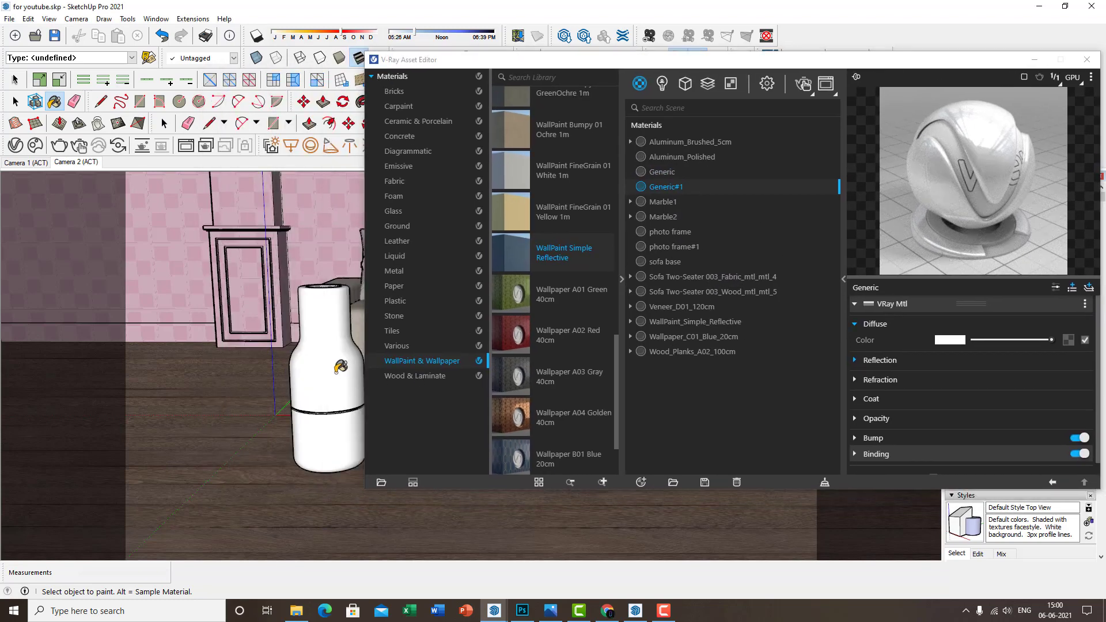
Set the duplicated vase material's diffuse color to a light peach of R 1, G 0.861, B 0.812
left_click(950, 340)
left_click(371, 217)
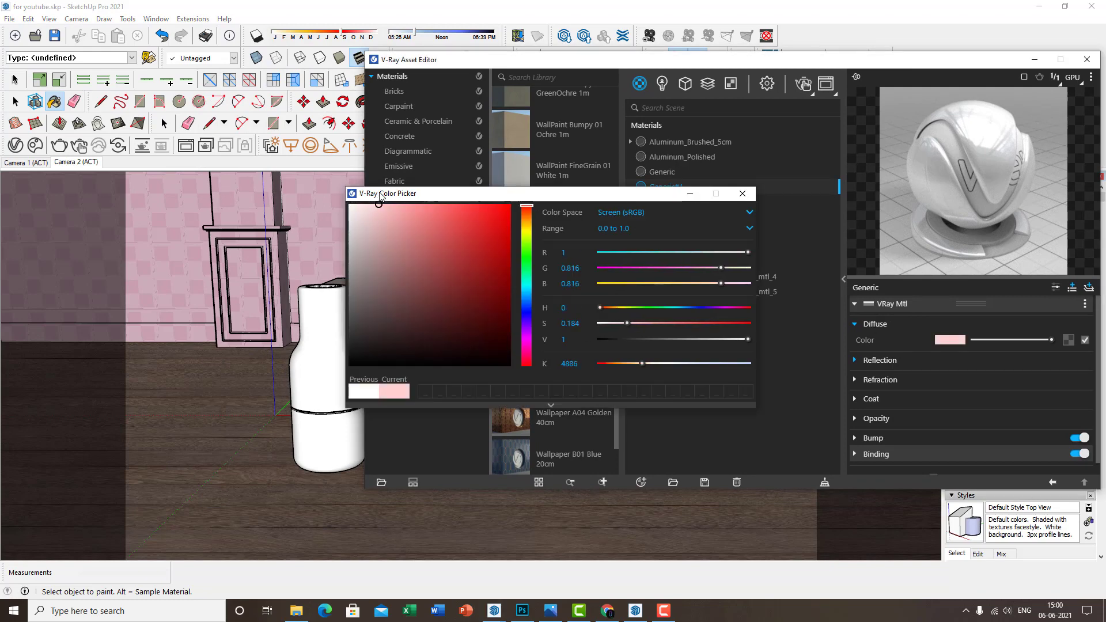
mouse_move(380, 196)
left_mouse_down()
mouse_move(389, 195)
mouse_move(379, 205)
left_mouse_up()
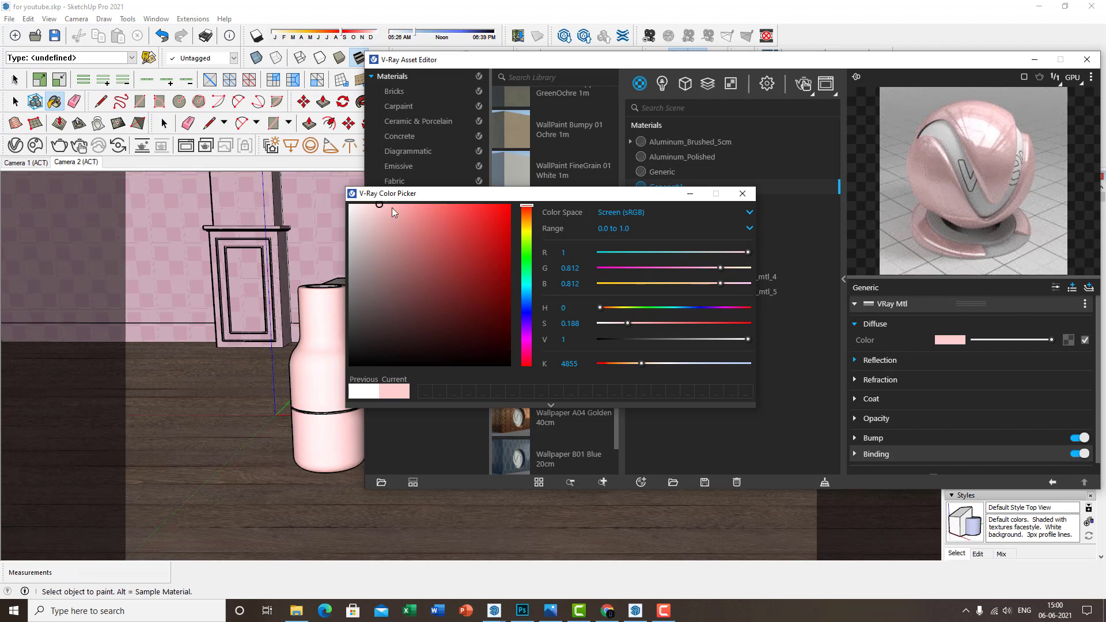
left_click(526, 212)
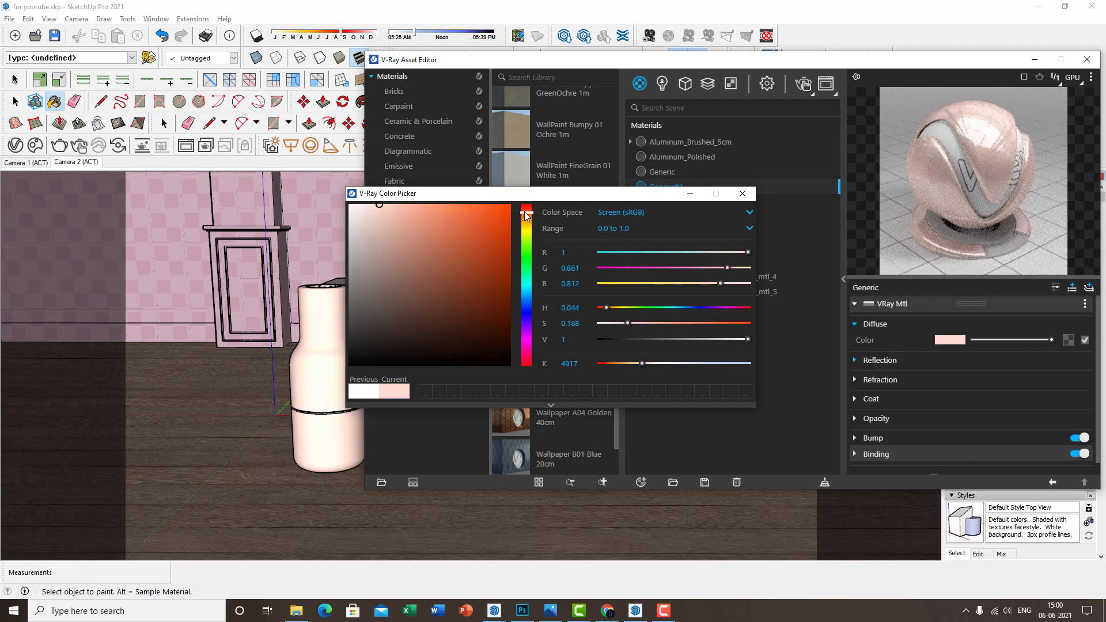
left_click(746, 197)
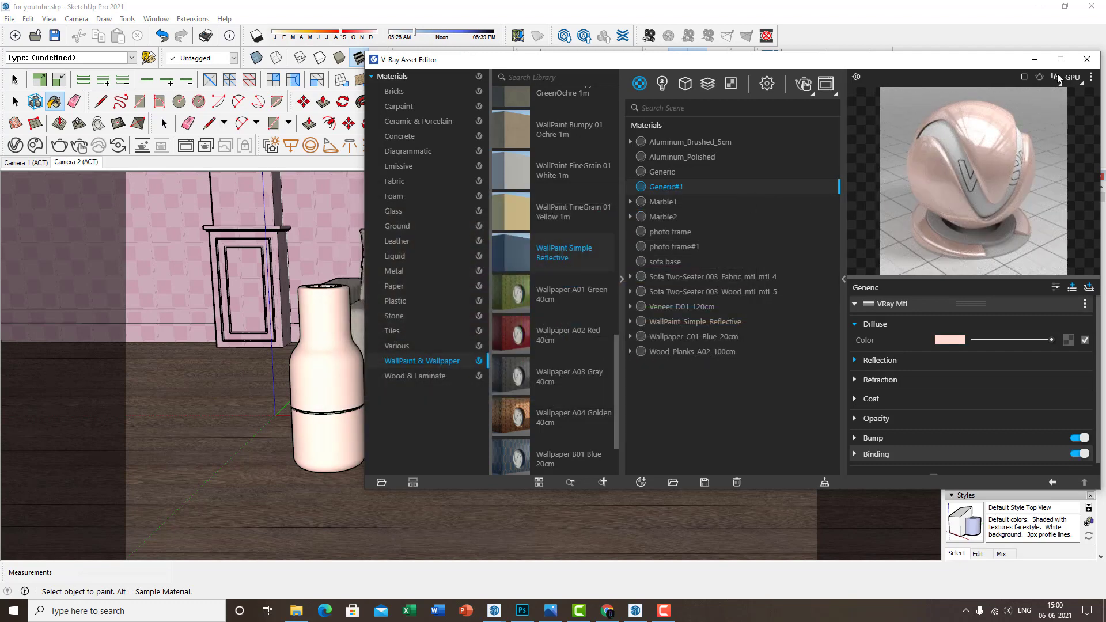
left_click(1087, 60)
scroll(597, 326, "down", 3)
middle_click_drag(568, 349, 553, 368)
key("space")
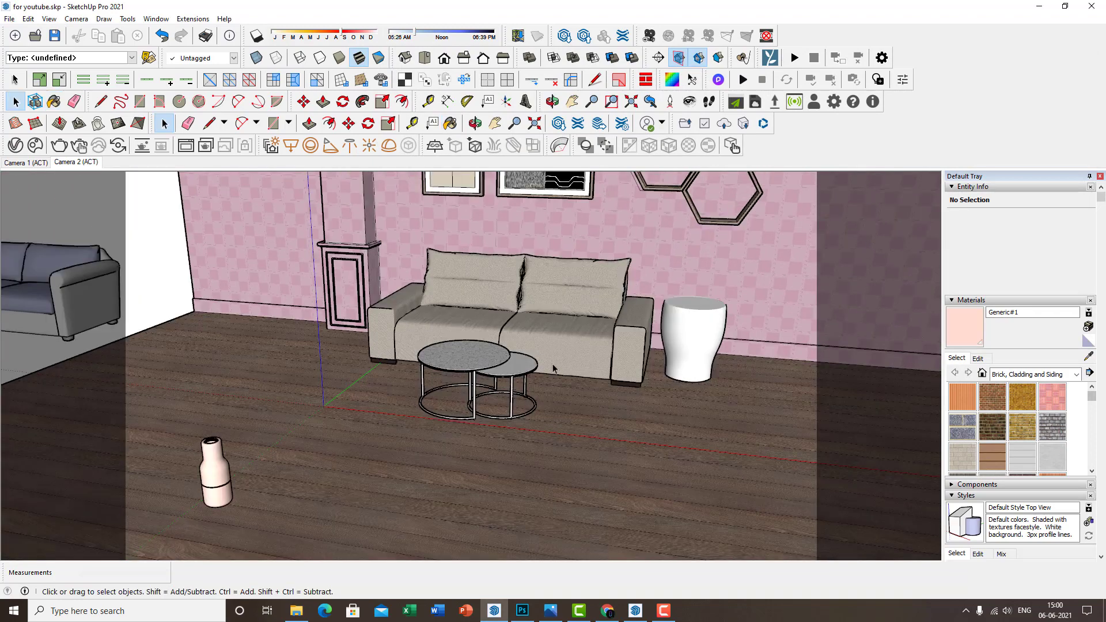
Examine the furnished living room around the sofa, coffee tables, armchair, side table and vase
middle_click_drag(573, 412, 547, 400)
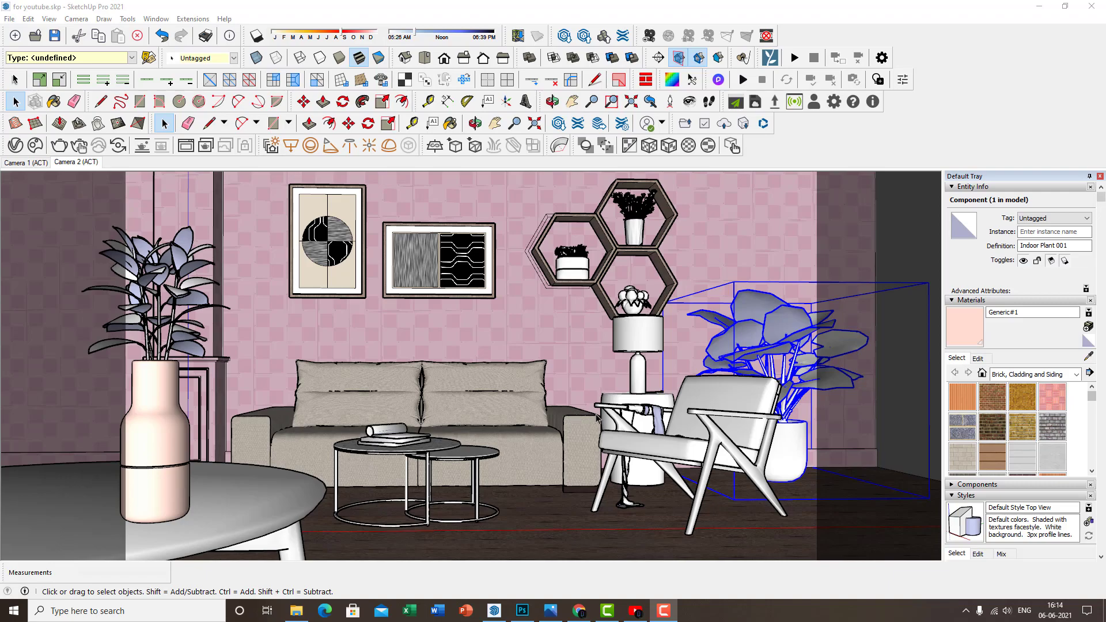
middle_click_drag(611, 403, 543, 424)
scroll(515, 441, "up", 2)
scroll(543, 424, "down", 2)
middle_click_drag(500, 455, 488, 426)
scroll(489, 435, "up", 2)
scroll(497, 441, "down", 3)
scroll(489, 427, "up", 1)
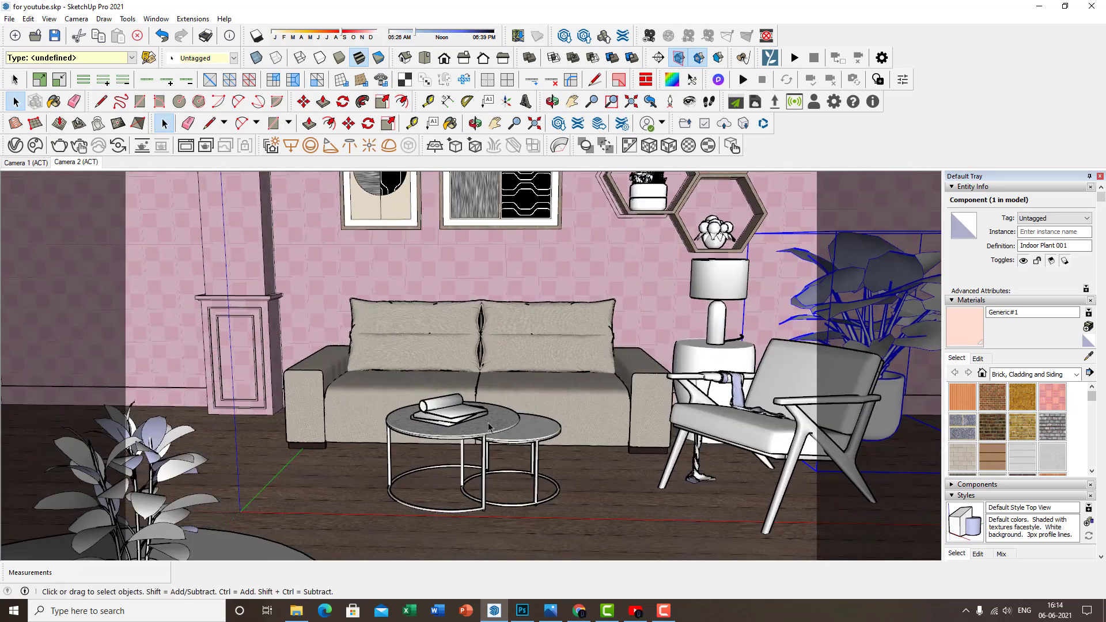
scroll(489, 427, "up", 2)
scroll(488, 427, "down", 3)
middle_click_drag(397, 445, 294, 396)
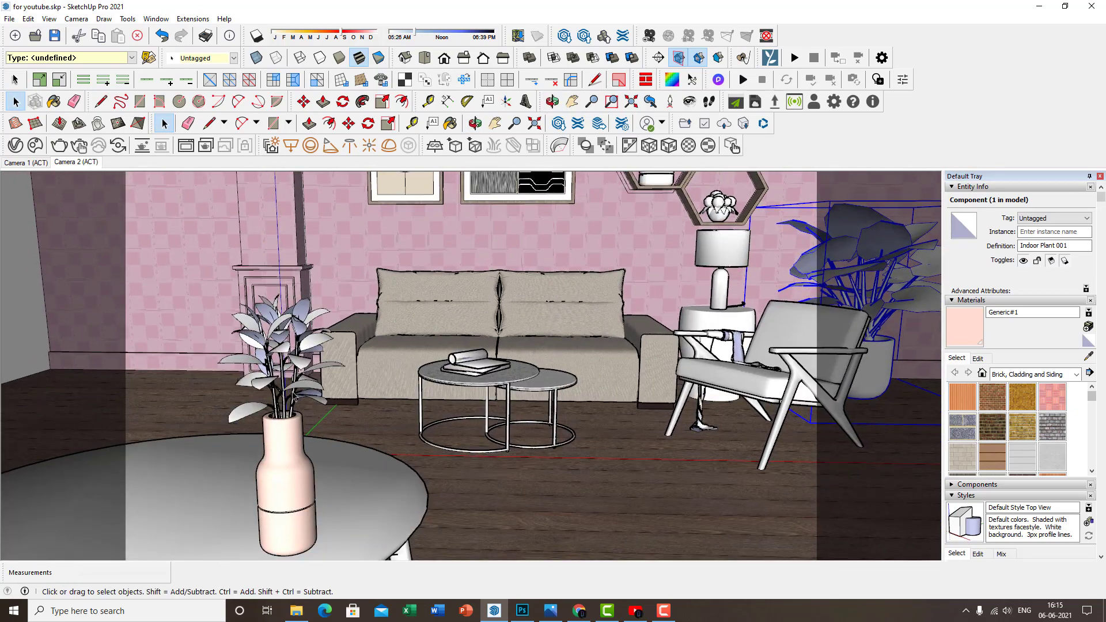
Examine the indoor plant, table lamp, picture frames and hexagonal shelves, and return to the Camera 2 view
middle_click_drag(578, 377, 154, 463)
middle_click_drag(516, 426, 652, 413)
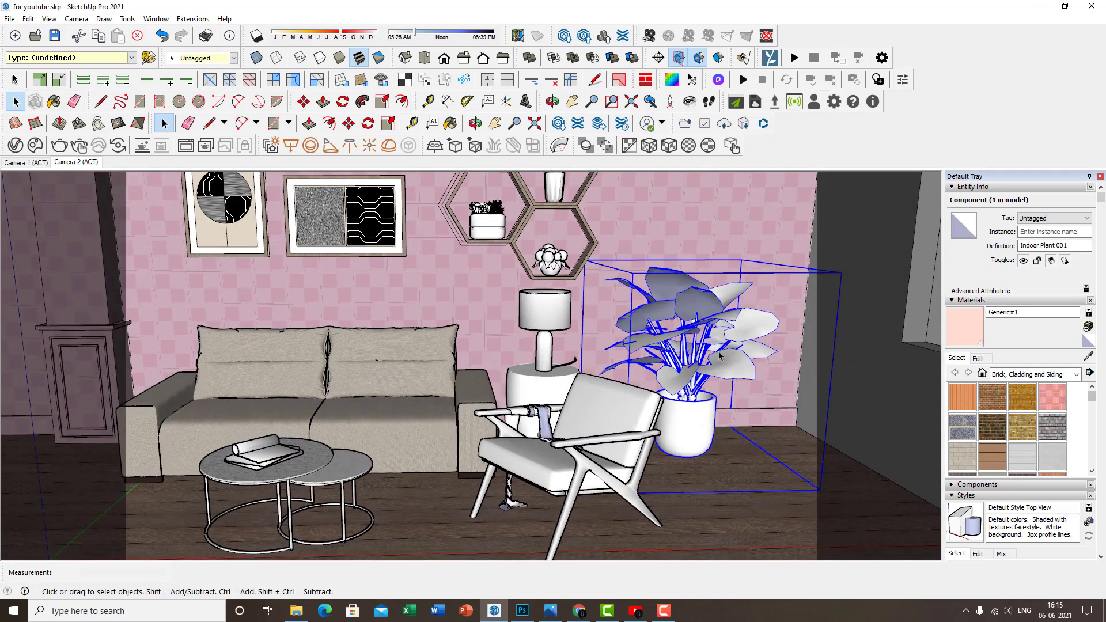
scroll(706, 350, "up", 1)
middle_click_drag(620, 341, 629, 418)
scroll(549, 311, "up", 1)
scroll(549, 310, "down", 1)
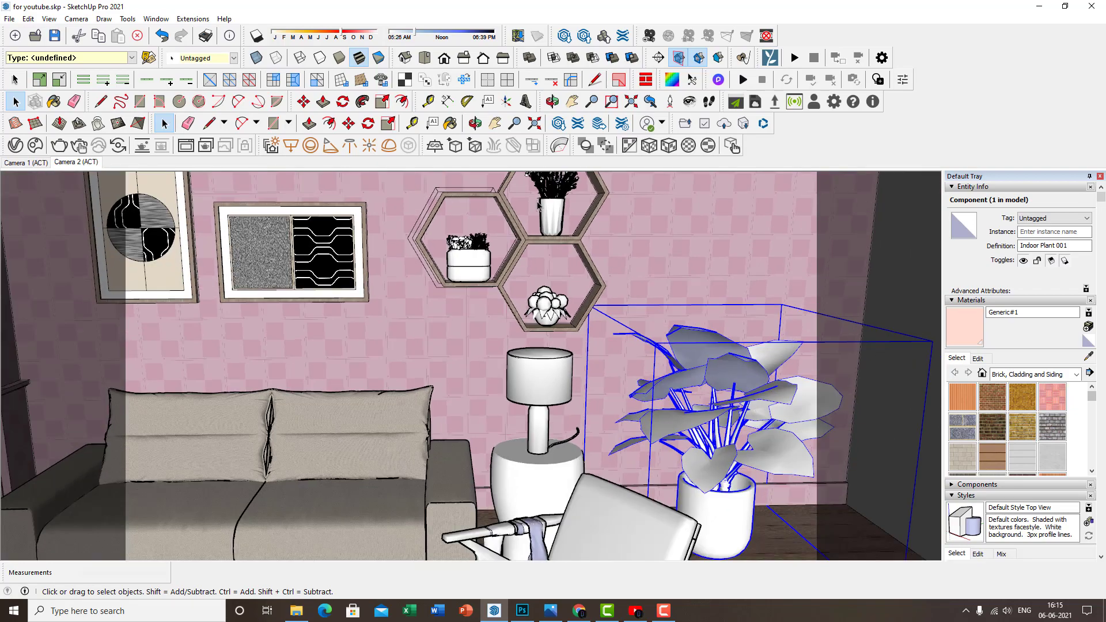
middle_click_drag(548, 310, 556, 360)
scroll(598, 320, "down", 1)
scroll(598, 321, "down", 2)
left_click(69, 162)
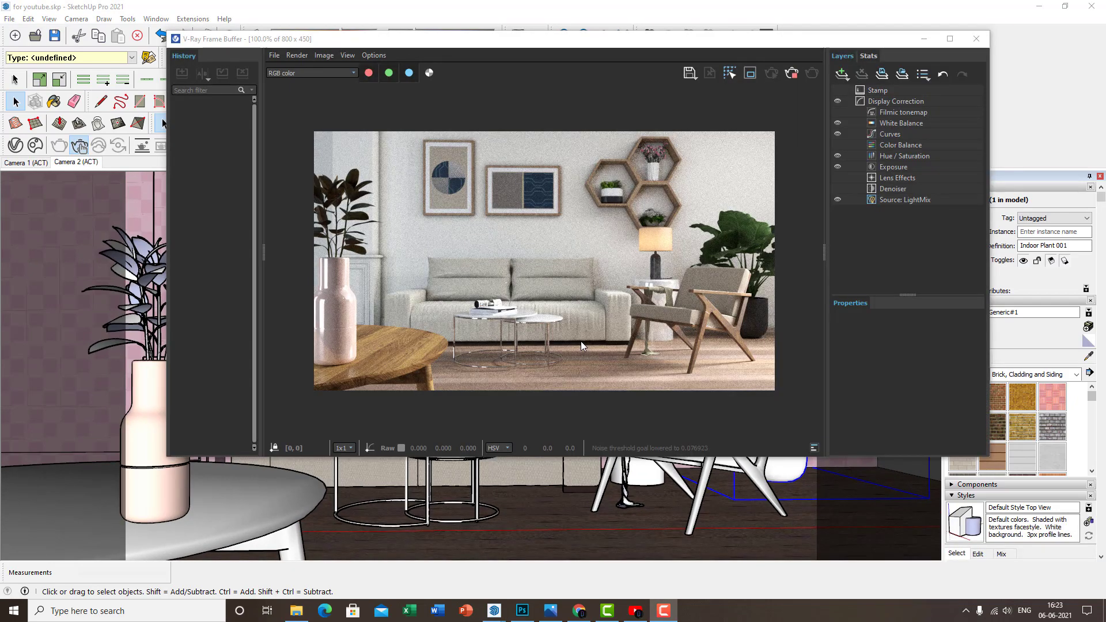
Select the table lamp on the round side table and bring it into close view in the interactive render
middle_click_drag(611, 513, 569, 504)
middle_click_drag(640, 477, 560, 482, "shift")
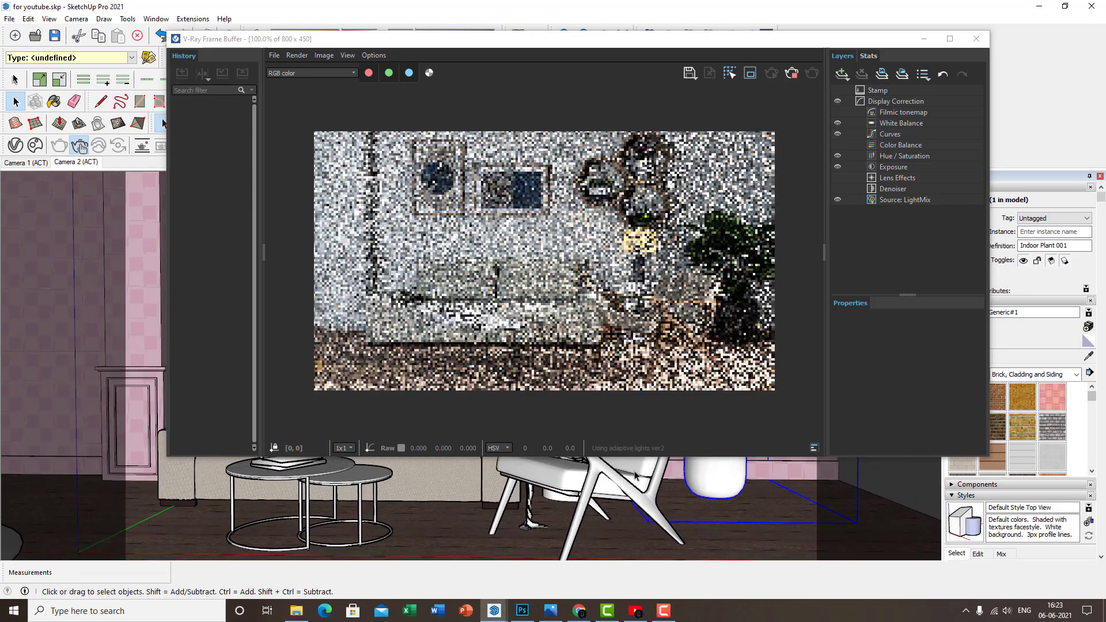
scroll(691, 470, "up", 3)
mouse_move(691, 470)
middle_mouse_down("shift")
mouse_move(543, 575)
mouse_move(513, 614)
middle_mouse_up("shift")
scroll(533, 483, "up", 2)
middle_click_drag(533, 484, 631, 488, "shift")
scroll(425, 473, "up", 2)
left_click(426, 475)
mouse_move(495, 507)
middle_mouse_down()
mouse_move(541, 538)
mouse_move(583, 526)
mouse_move(527, 517)
mouse_move(573, 496)
mouse_move(564, 511)
mouse_move(591, 536)
middle_mouse_up()
scroll(579, 523, "up", 1)
scroll(573, 496, "down", 1)
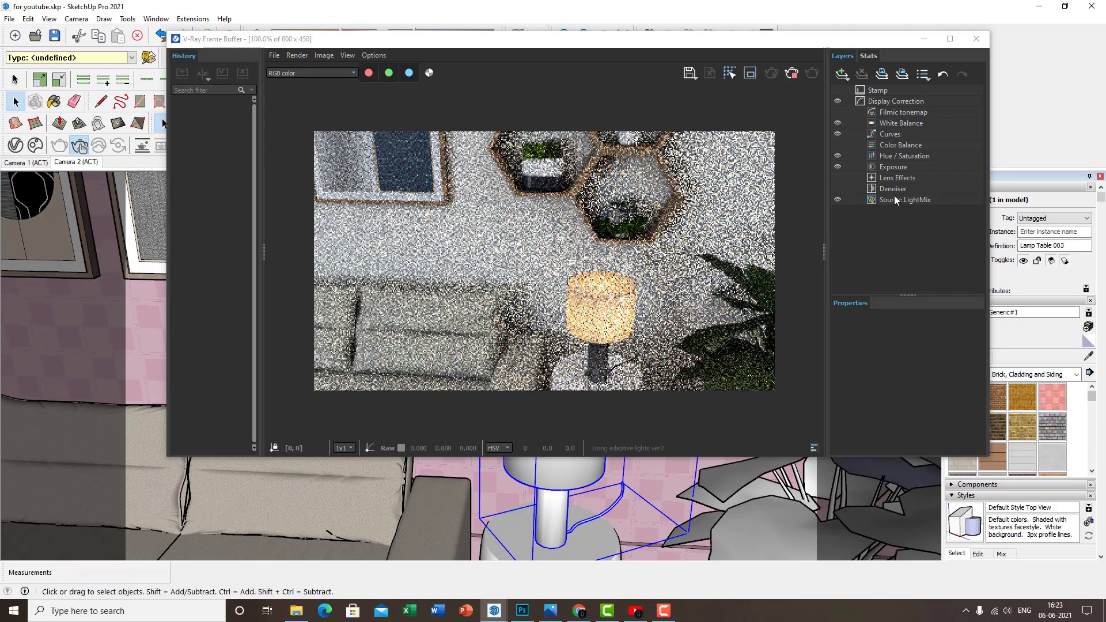
Set the light intensity multiplier of the Lamp Table 003 asset to 38.4, keeping the lamp visible in the render
left_click_drag(904, 42, 1033, 60)
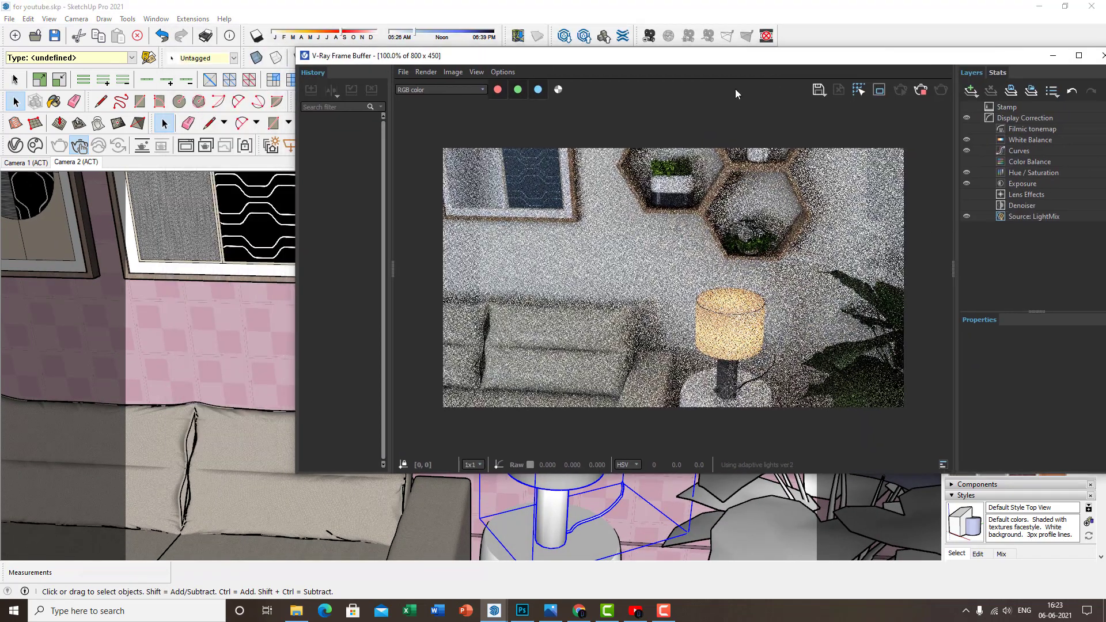
left_click(15, 145)
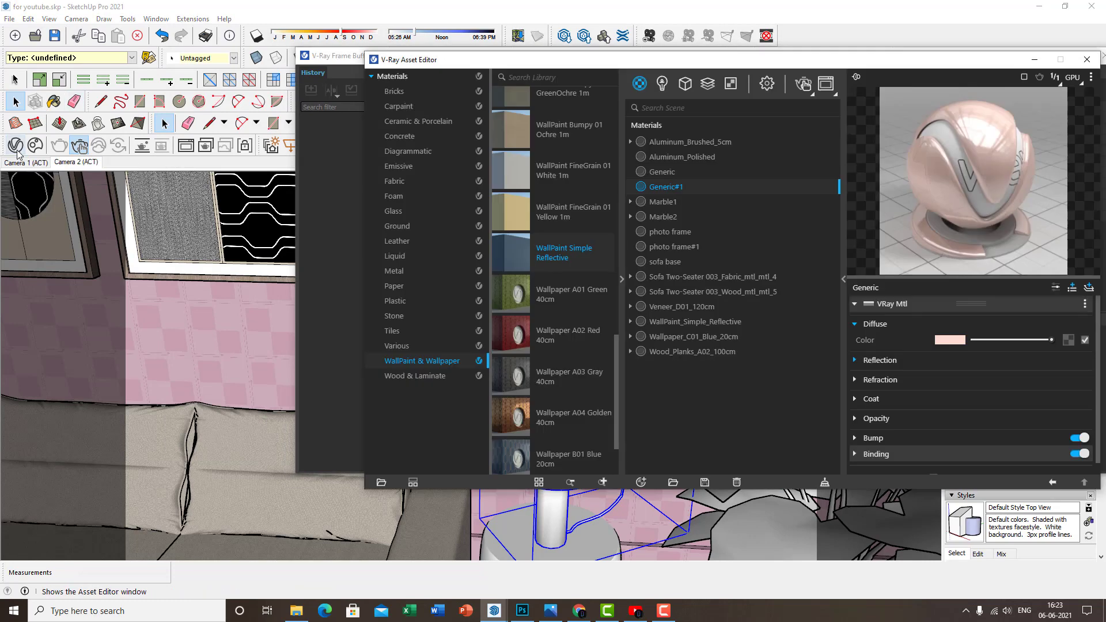
left_click_drag(717, 63, 320, 69)
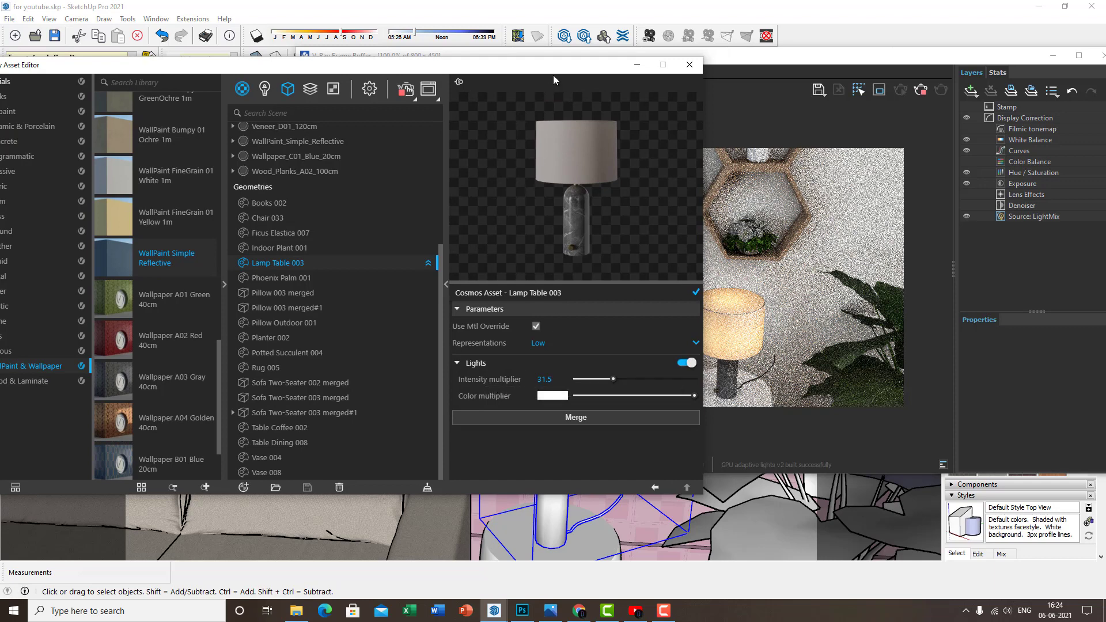
left_click_drag(515, 72, 374, 72)
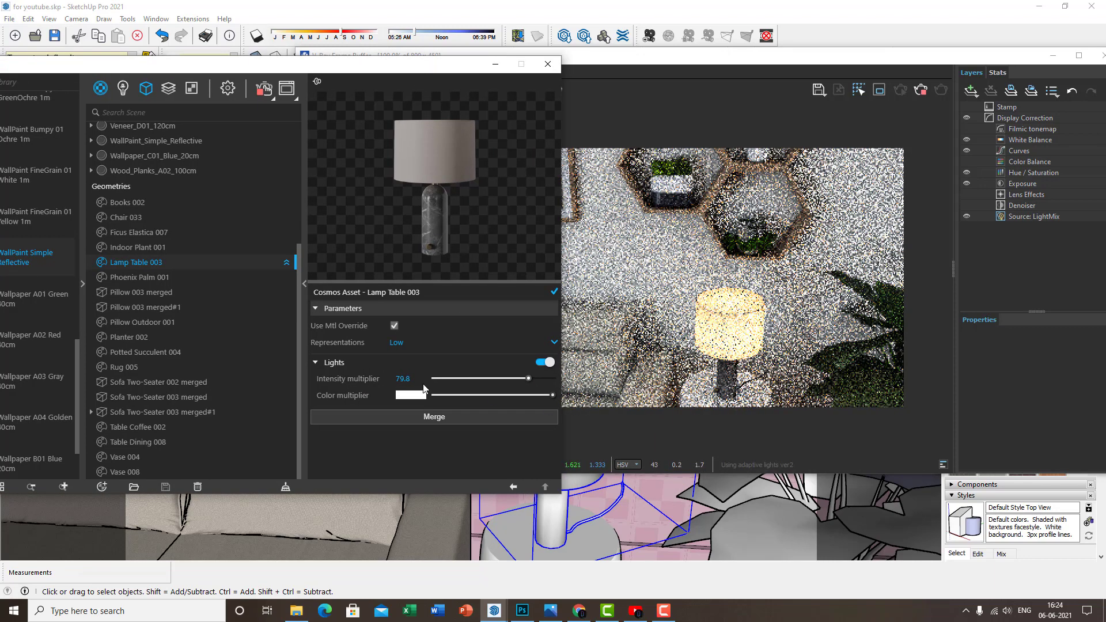
left_click(455, 379)
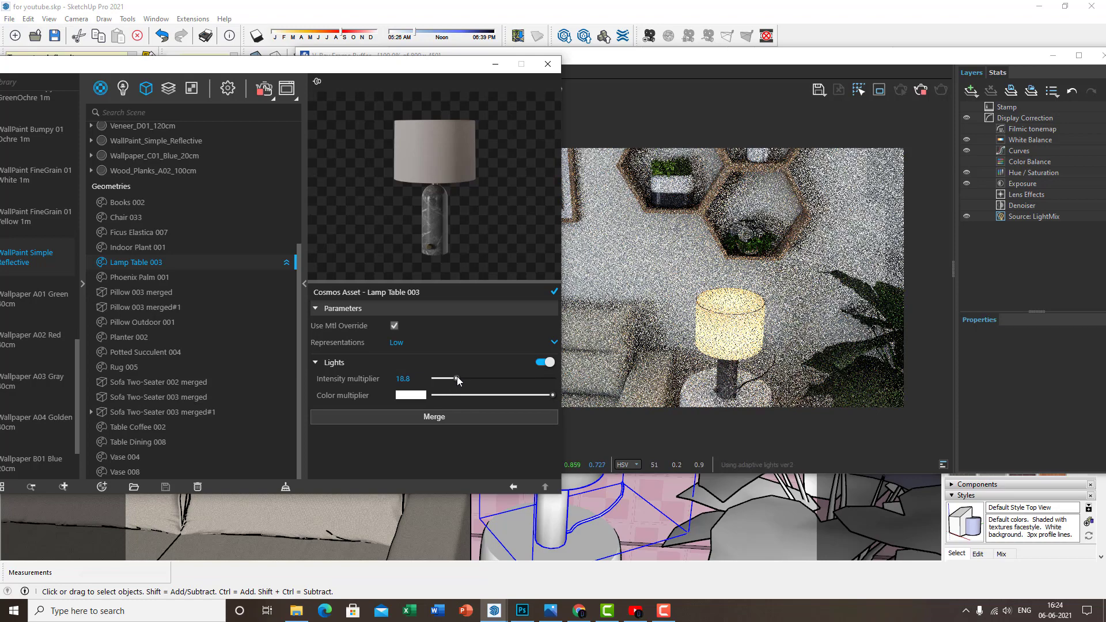
left_click_drag(457, 377, 475, 380)
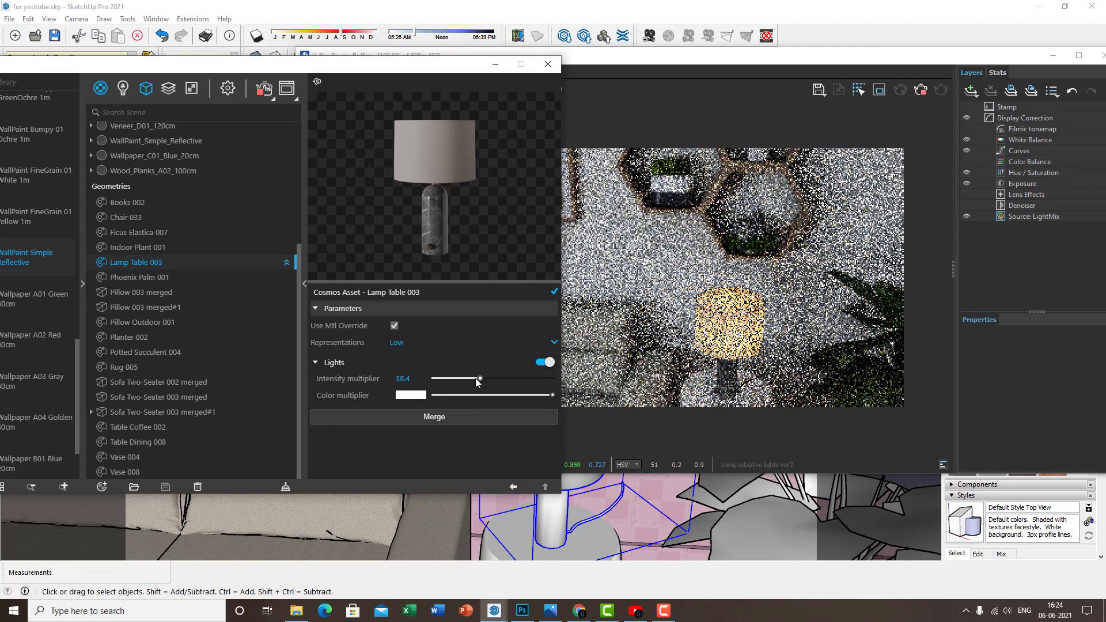
left_click_drag(446, 68, 570, 60)
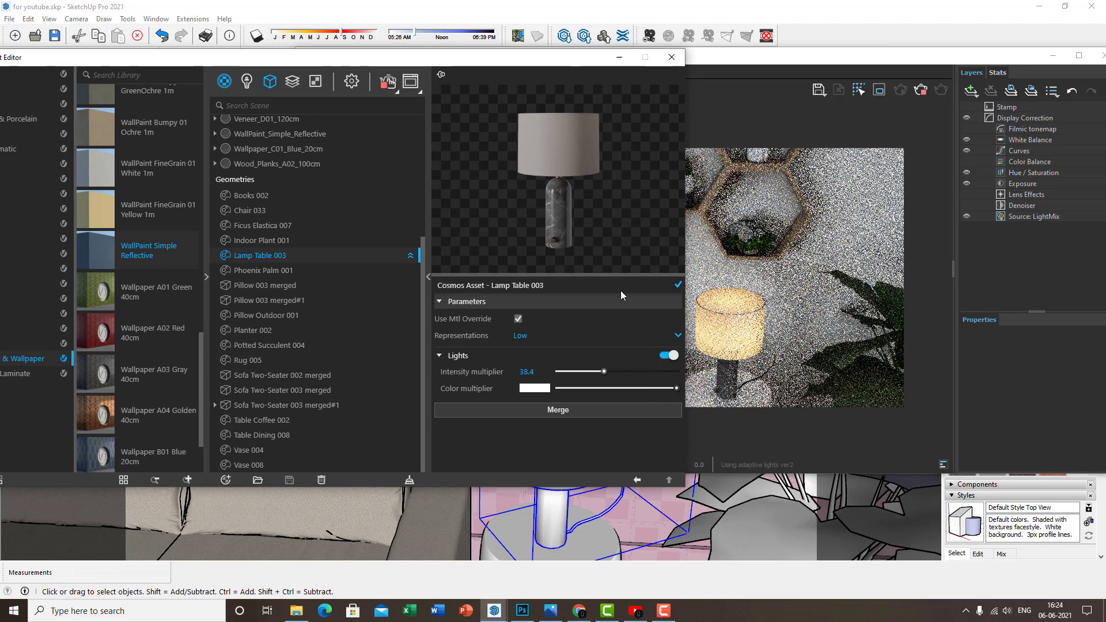
left_click_drag(515, 57, 353, 162)
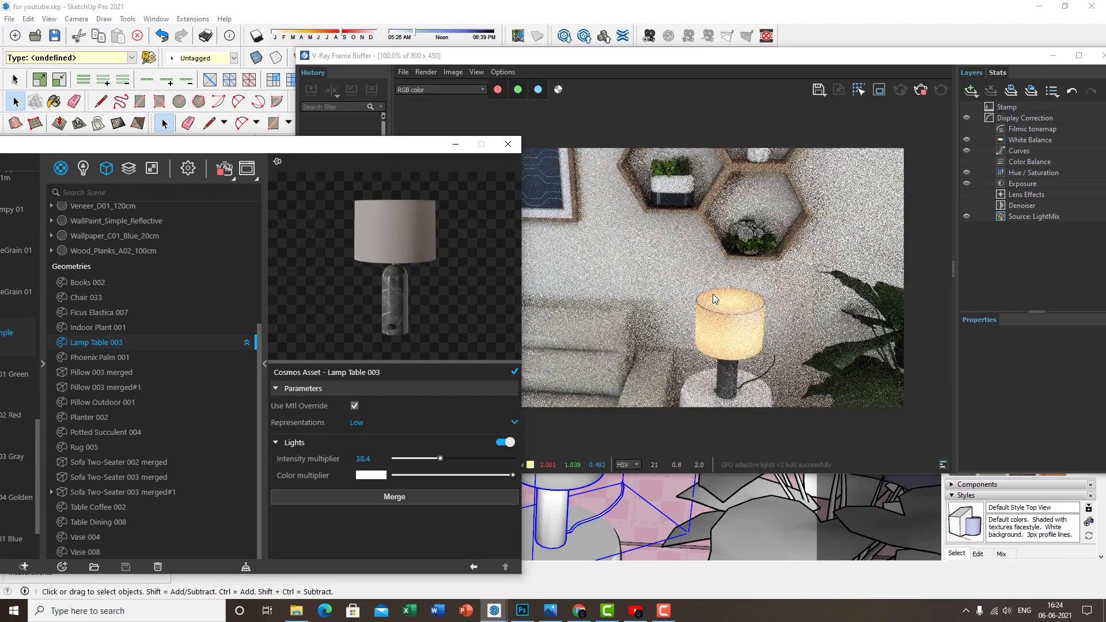
Put the asset editor away, bring the seating area and its wooden floor into the render, and stop the interactive rendering
left_click(838, 63)
left_click(469, 156)
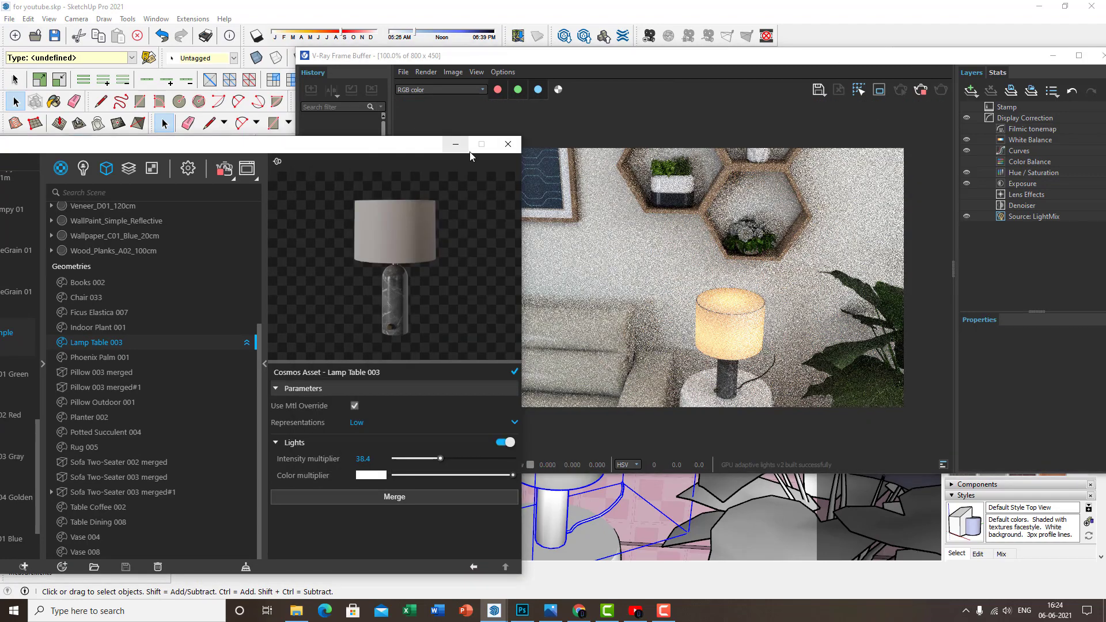
left_click(797, 62)
scroll(251, 336, "down", 3)
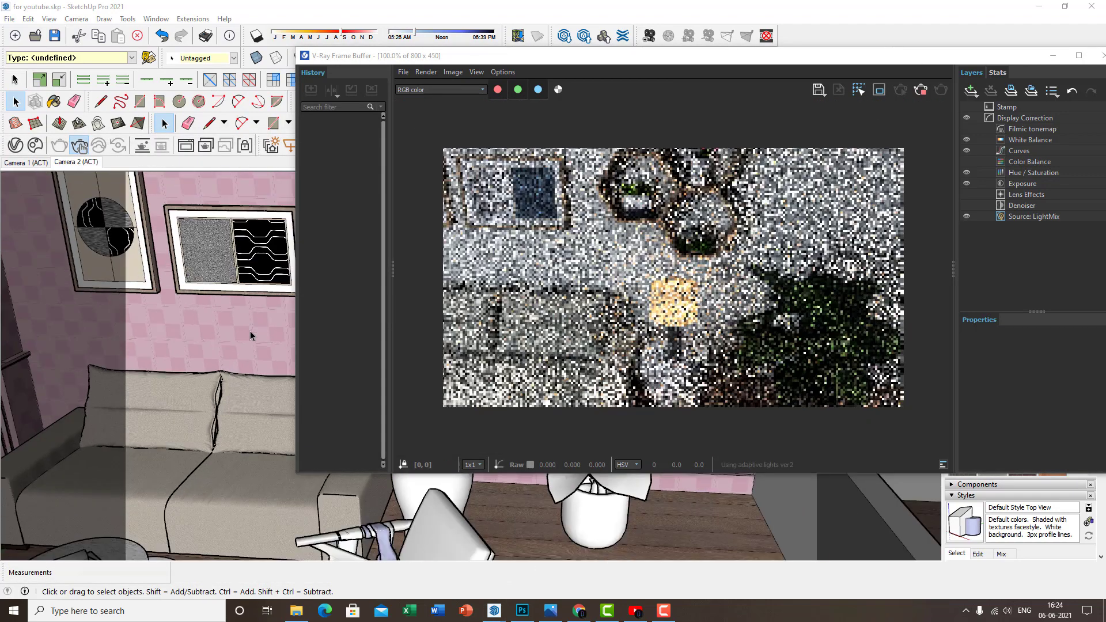
mouse_move(251, 337)
middle_mouse_down()
mouse_move(281, 338)
mouse_move(348, 278)
middle_mouse_up()
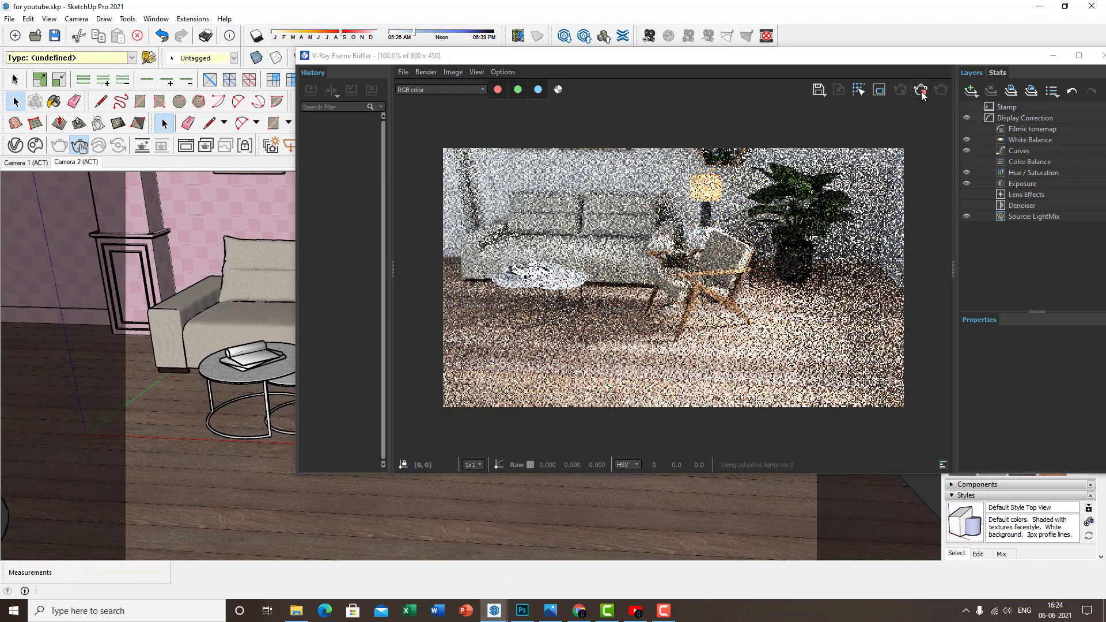
left_click(921, 95)
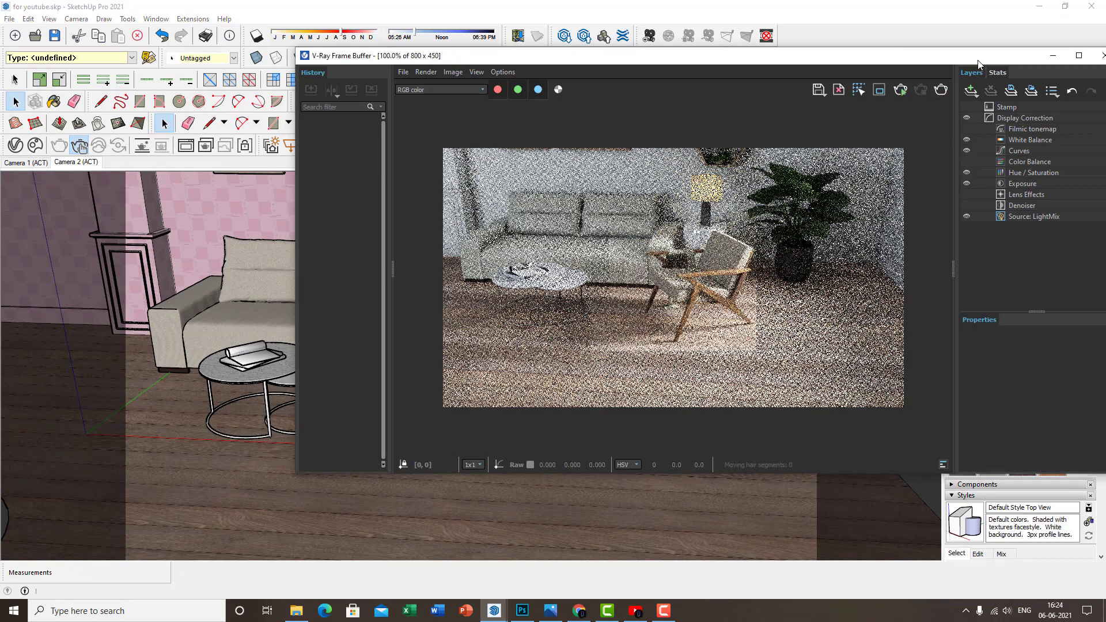
Open the Chaos Cosmos asset library and browse its 3D models from Furniture to Accessories
left_click(38, 146)
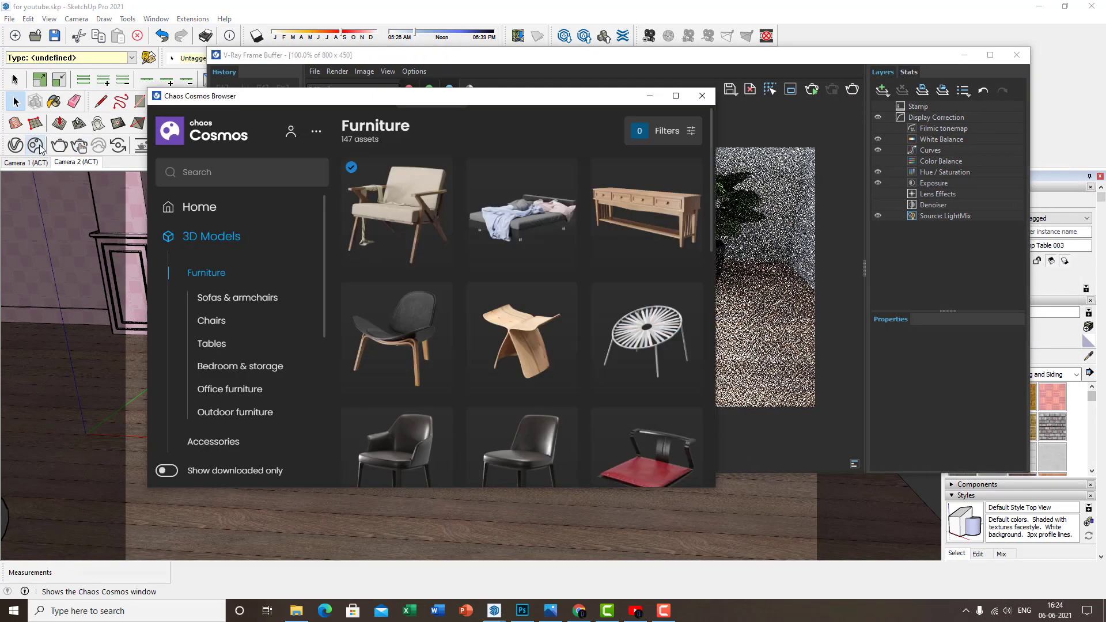
scroll(476, 339, "down", 10)
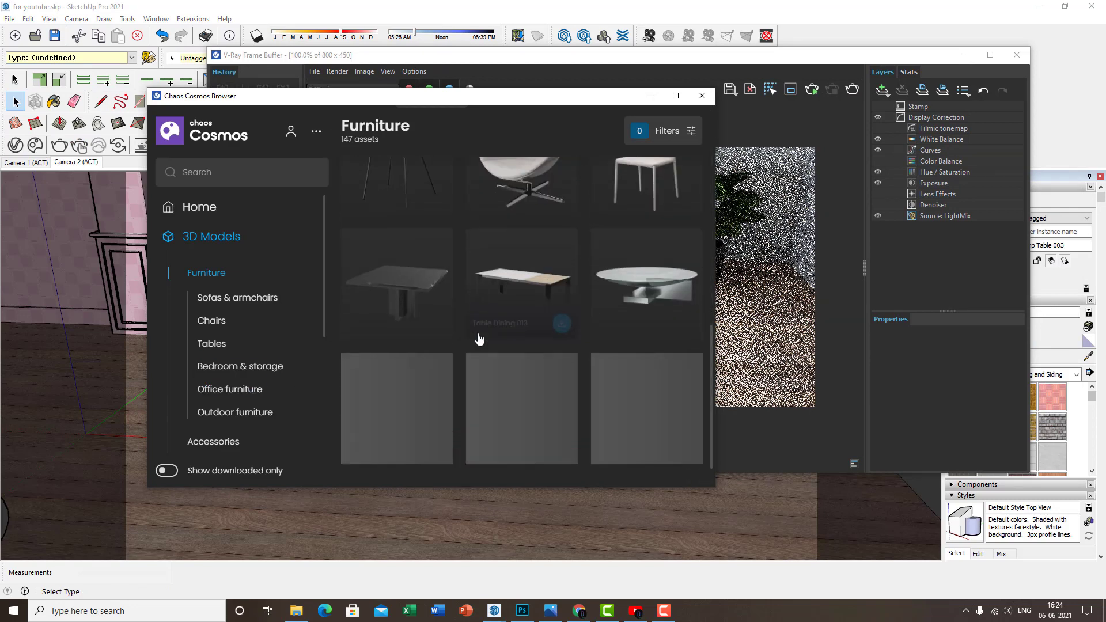
scroll(224, 351, "down", 1)
scroll(450, 380, "down", 3)
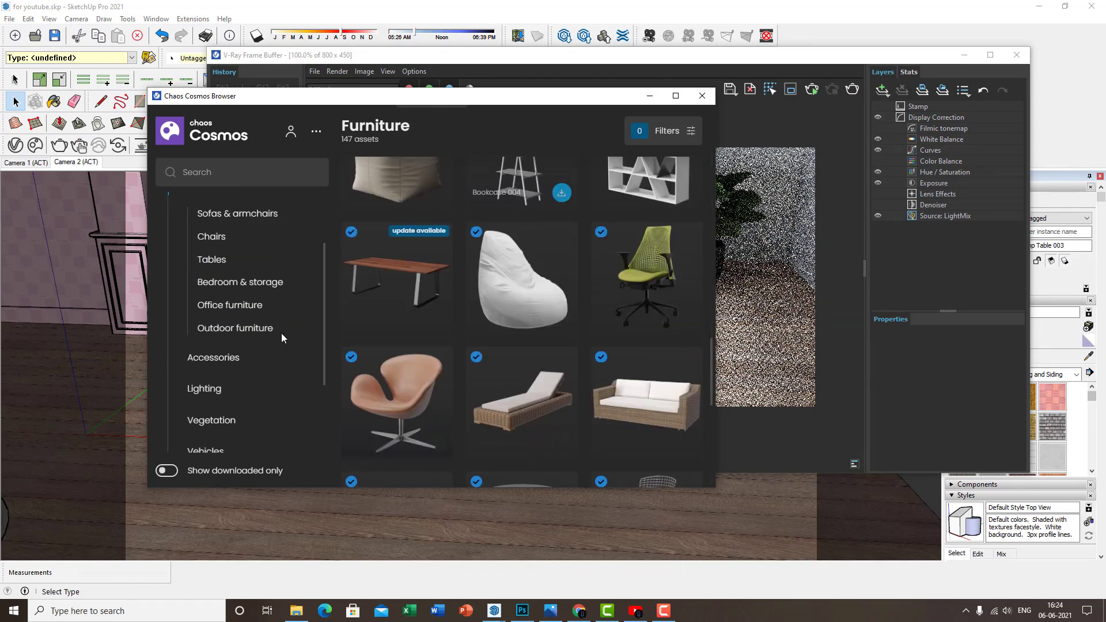
scroll(230, 310, "down", 1)
left_click(237, 273)
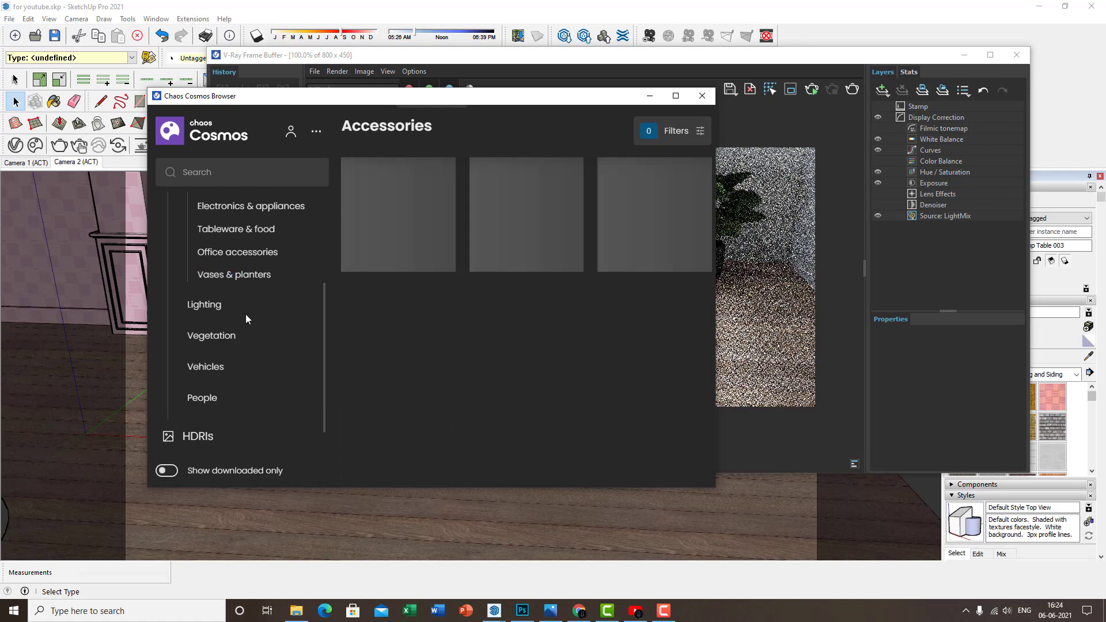
scroll(510, 341, "down", 1)
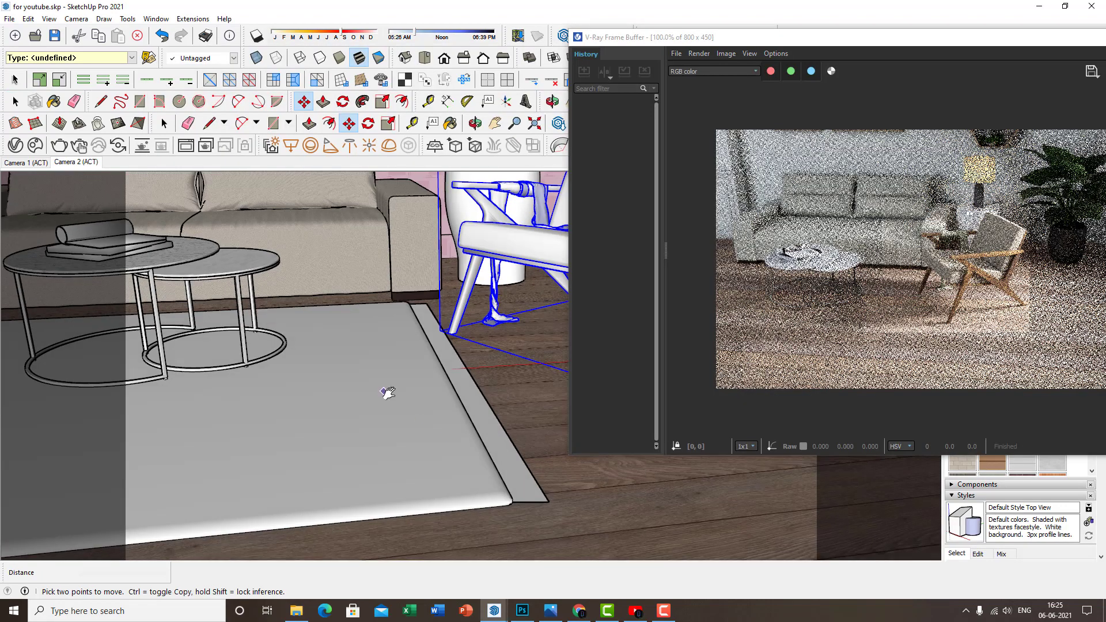
Leave the Move command, return to the Camera 2 view and restart the interactive render with the rug in place
scroll(407, 414, "down", 1)
key("space")
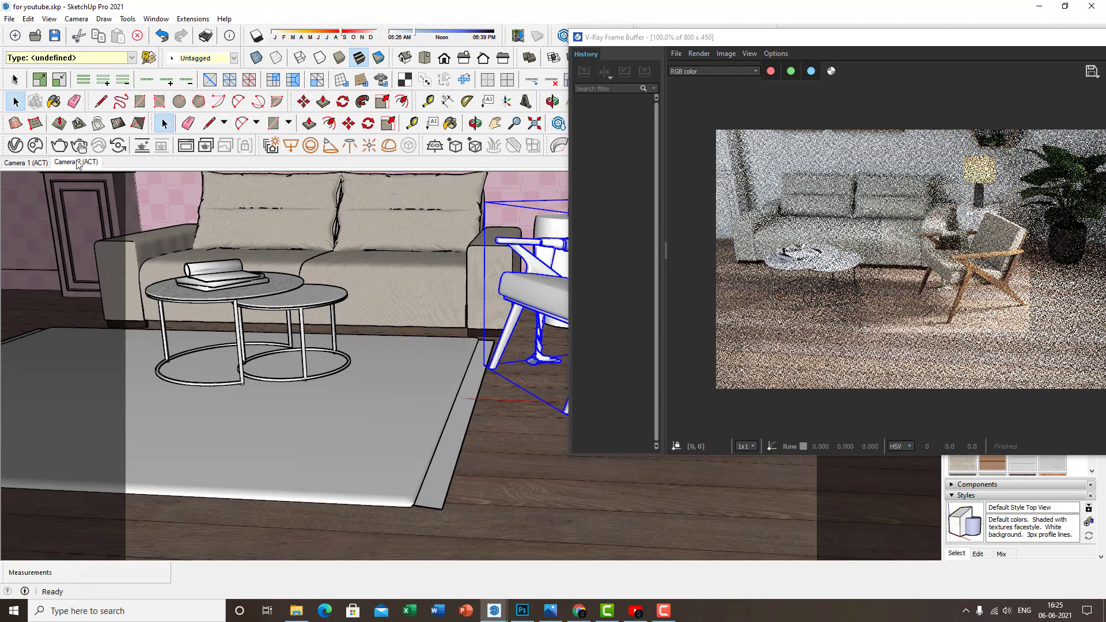
left_click(77, 163)
left_click_drag(824, 46, 758, 67)
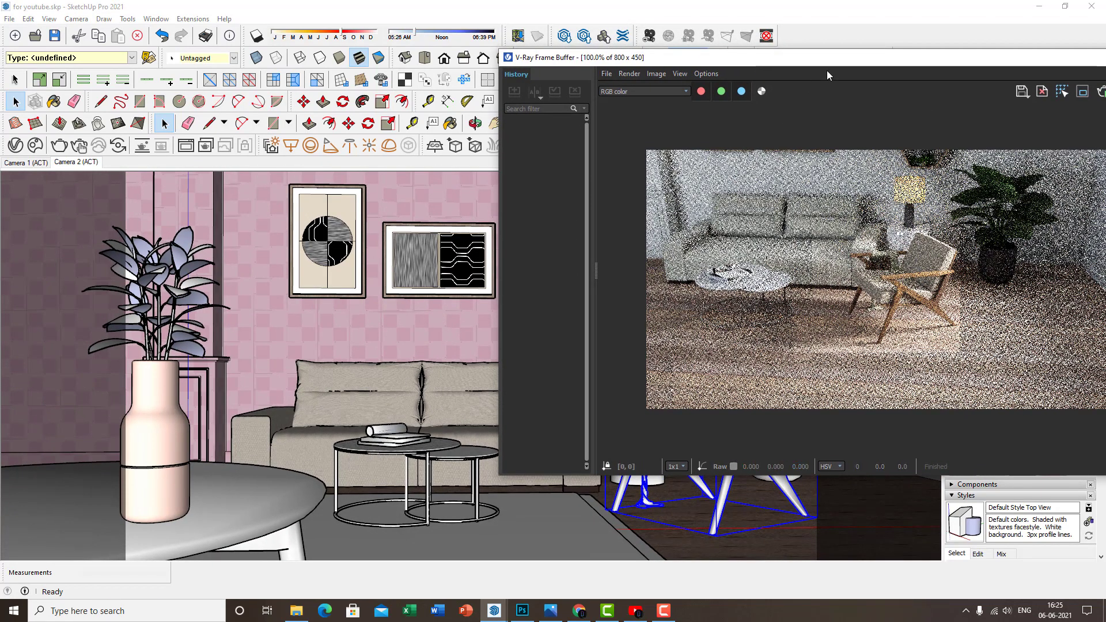
left_click_drag(826, 61, 625, 67)
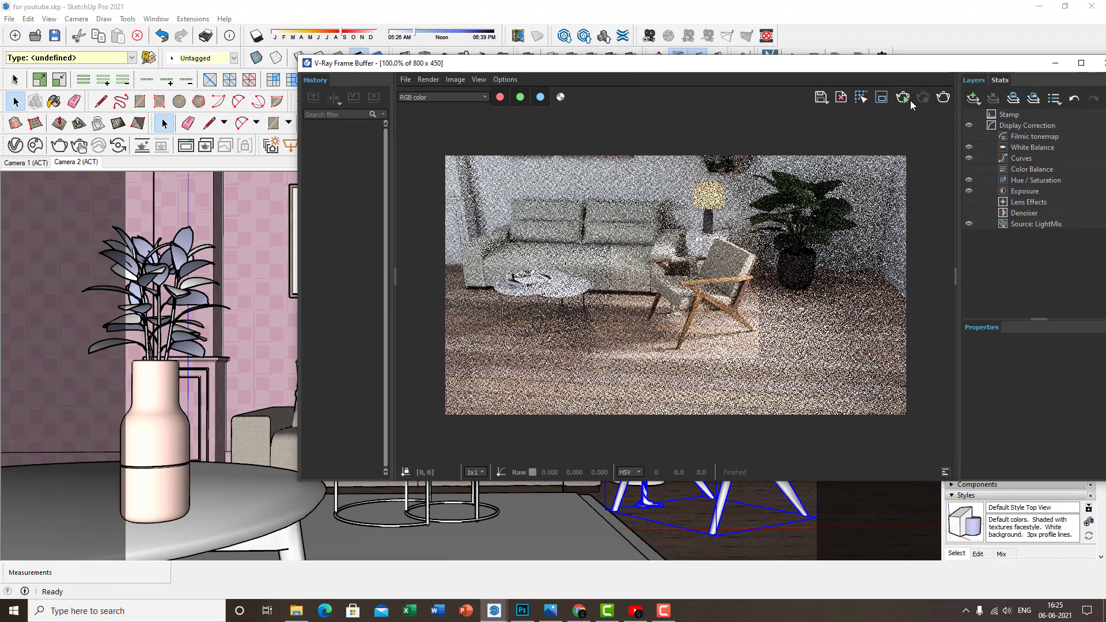
left_click(660, 615)
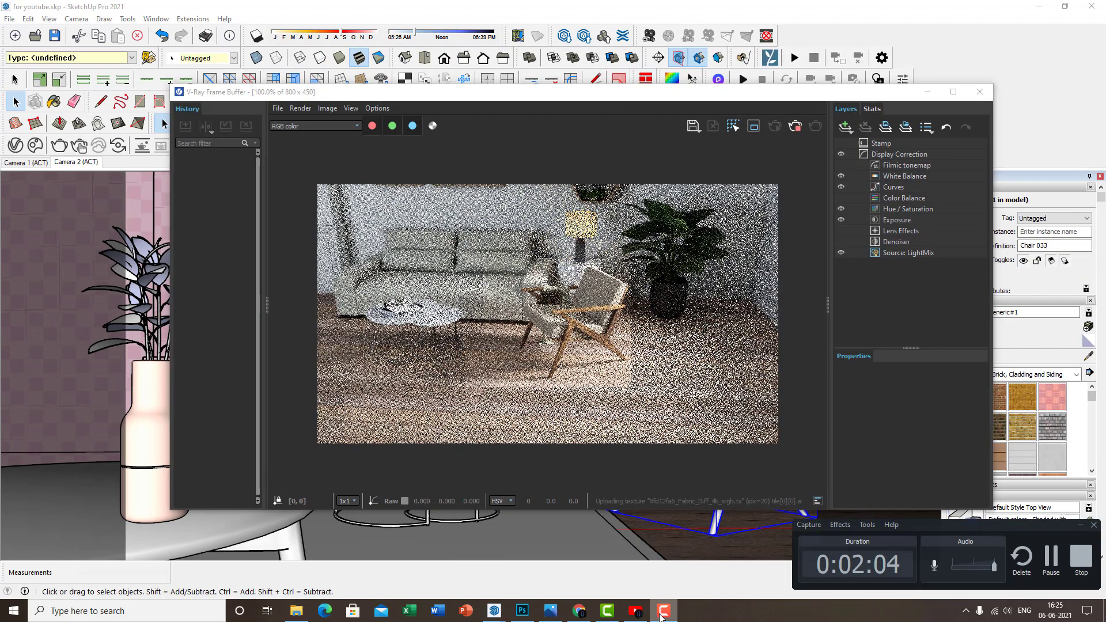
left_click(1057, 573)
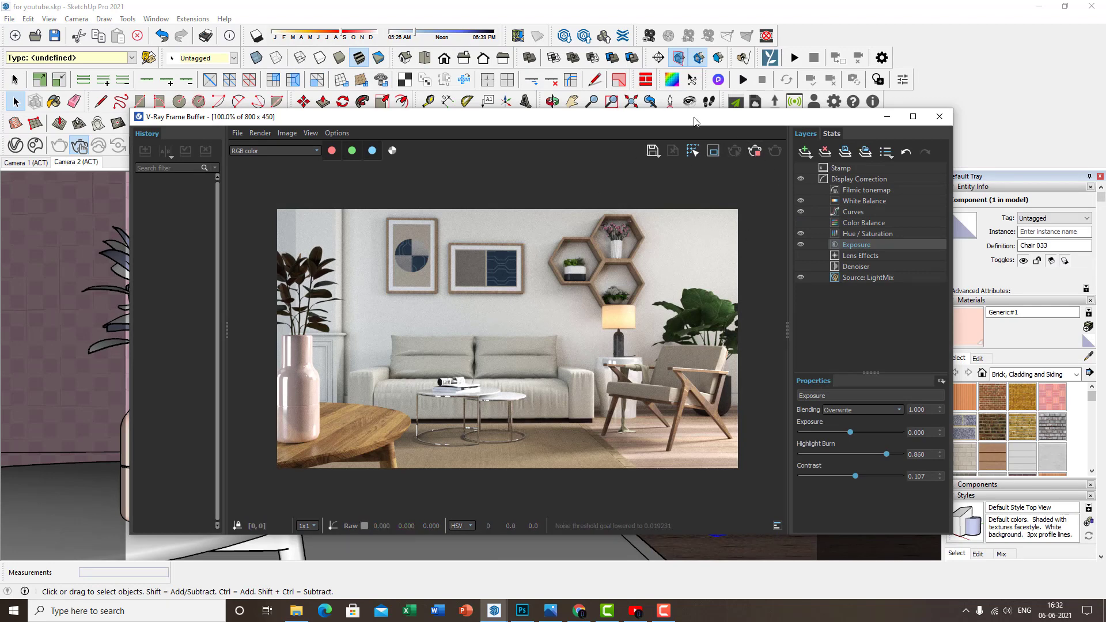
Enable Depth of Field in the V-Ray camera settings and expand its Defocus and Focus Source options
left_click_drag(694, 121, 743, 52)
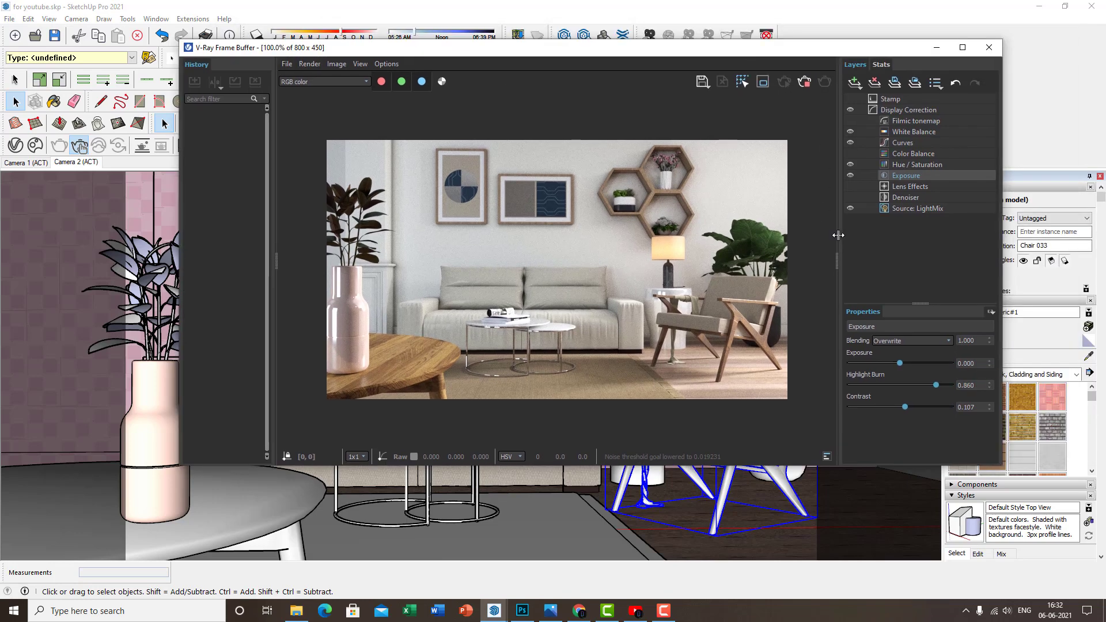
left_click_drag(838, 235, 784, 231)
left_click_drag(744, 51, 924, 44)
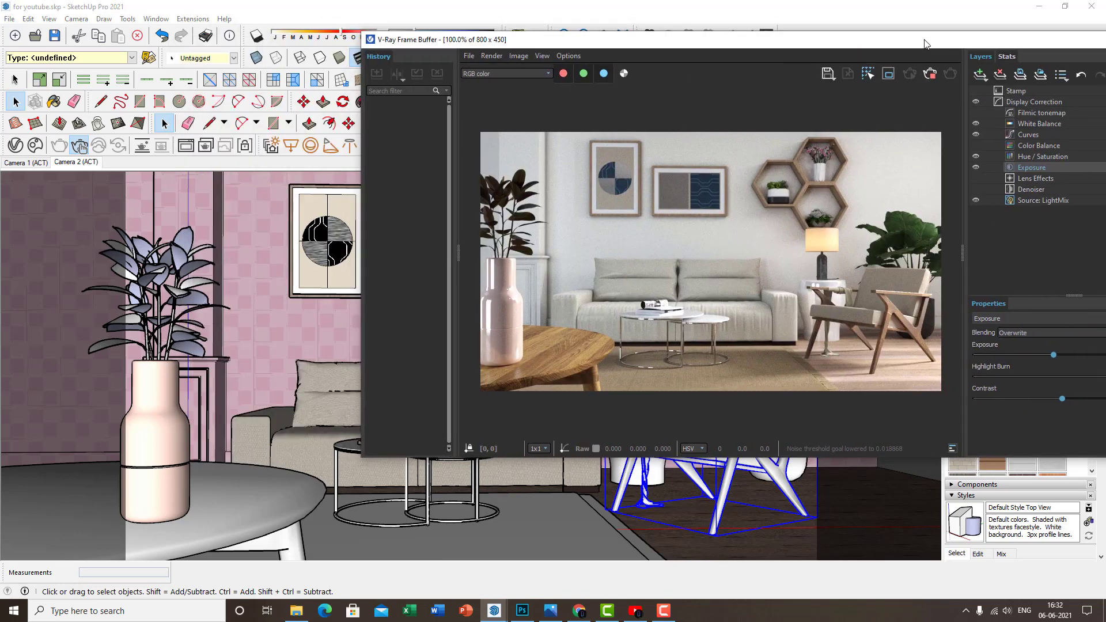
left_click(15, 145)
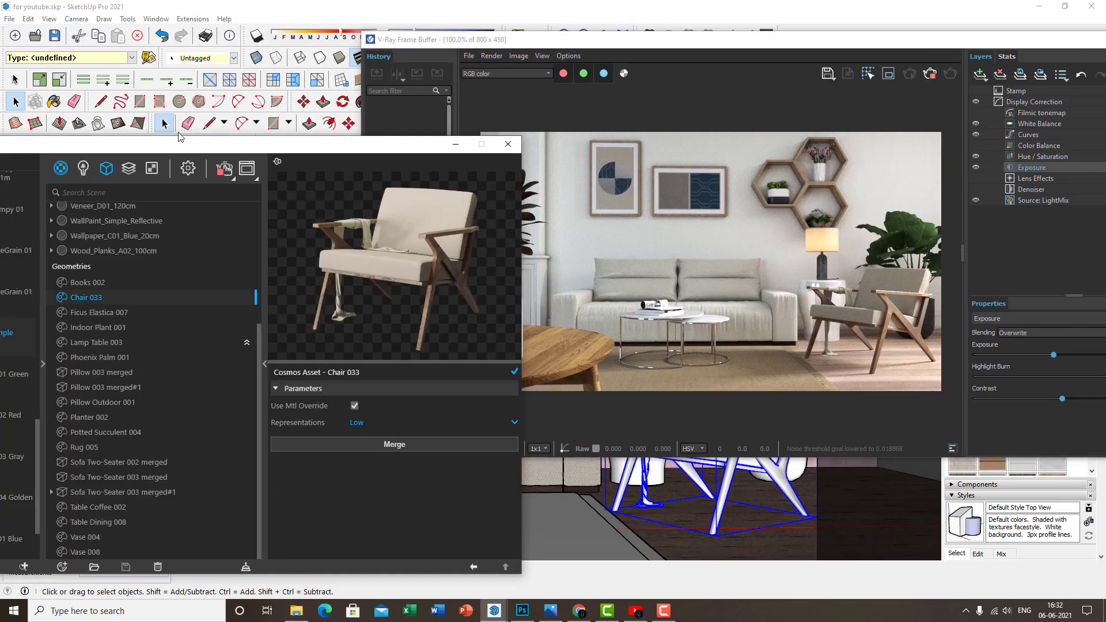
left_click_drag(211, 144, 416, 78)
left_click(402, 98)
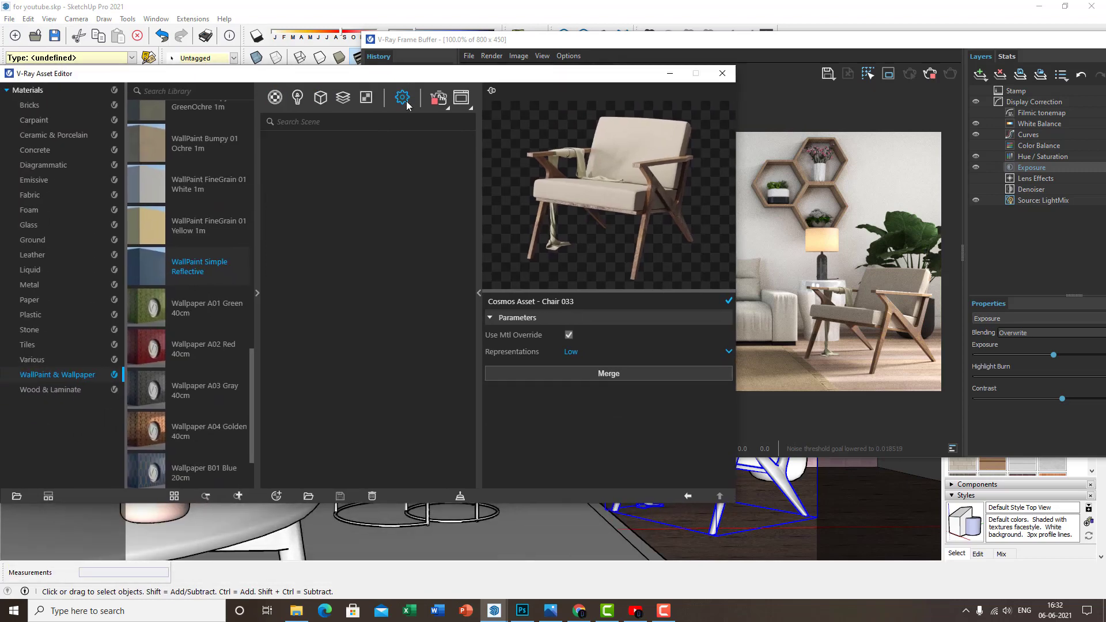
scroll(327, 369, "down", 1)
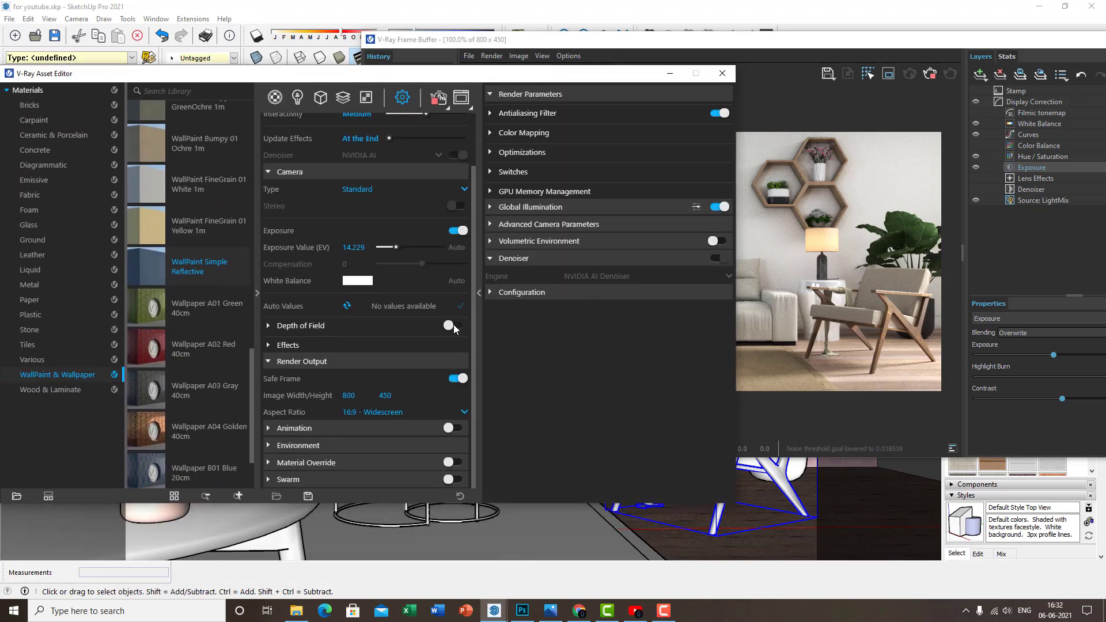
left_click(452, 326)
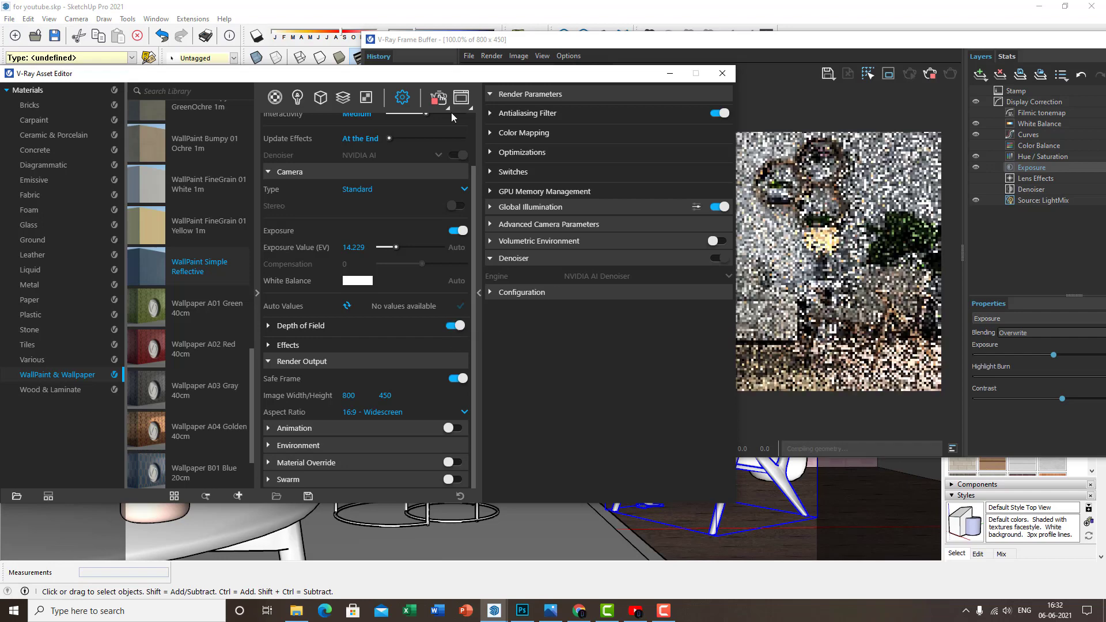
left_click_drag(474, 79, 490, 47)
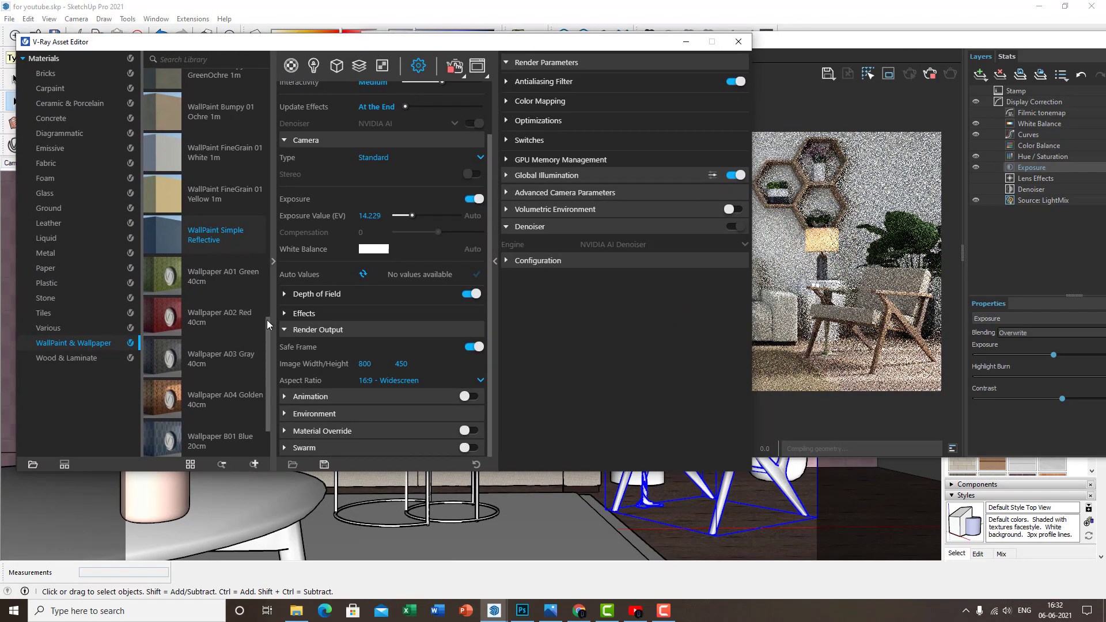
left_click(313, 293)
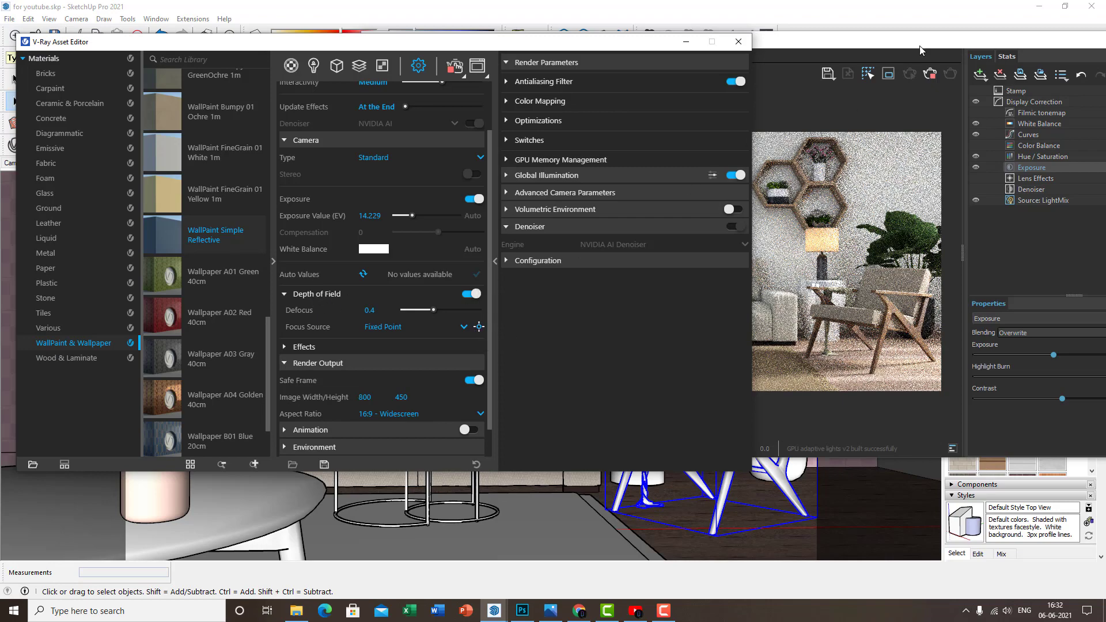
Stop the interactive rendering and rearrange the windows so the camera settings and the model are both accessible
left_click_drag(920, 51, 759, 279)
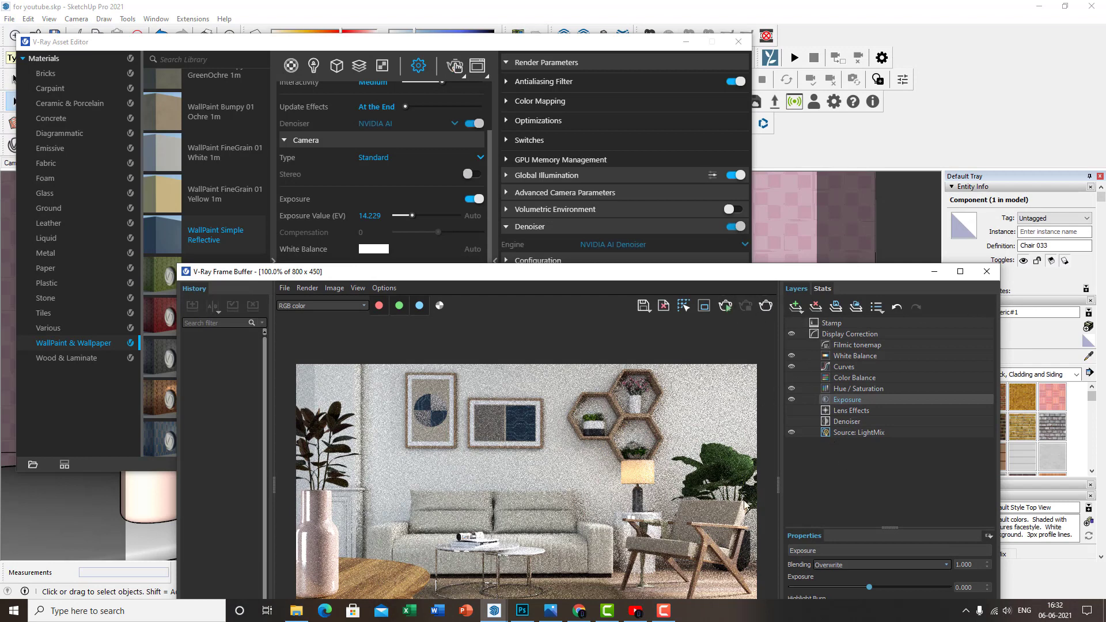
left_click(687, 134)
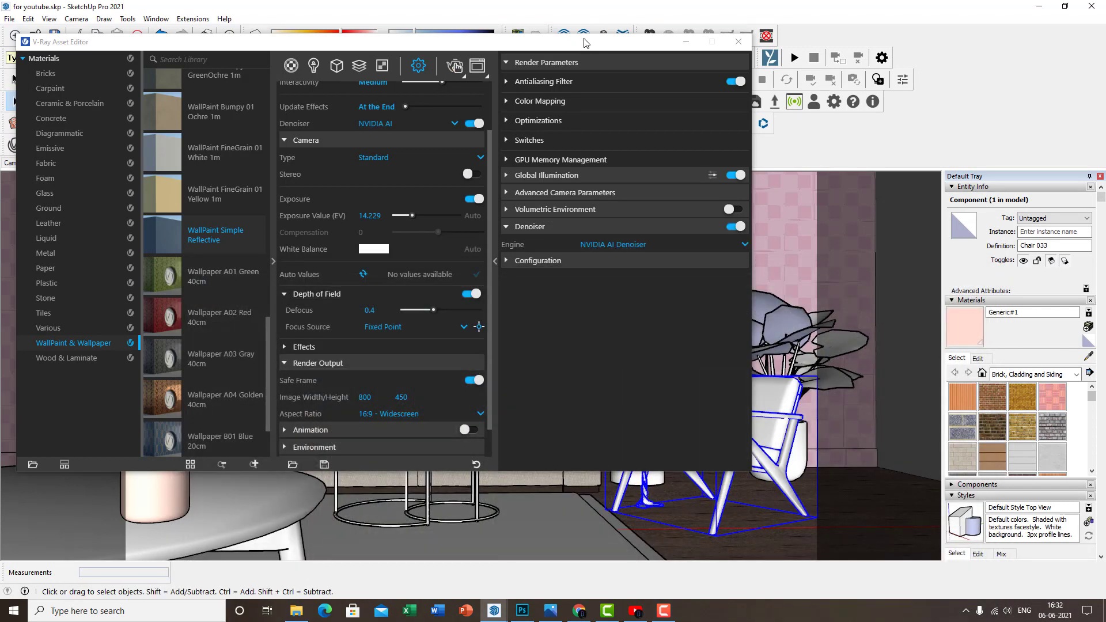
left_click_drag(588, 49, 956, 77)
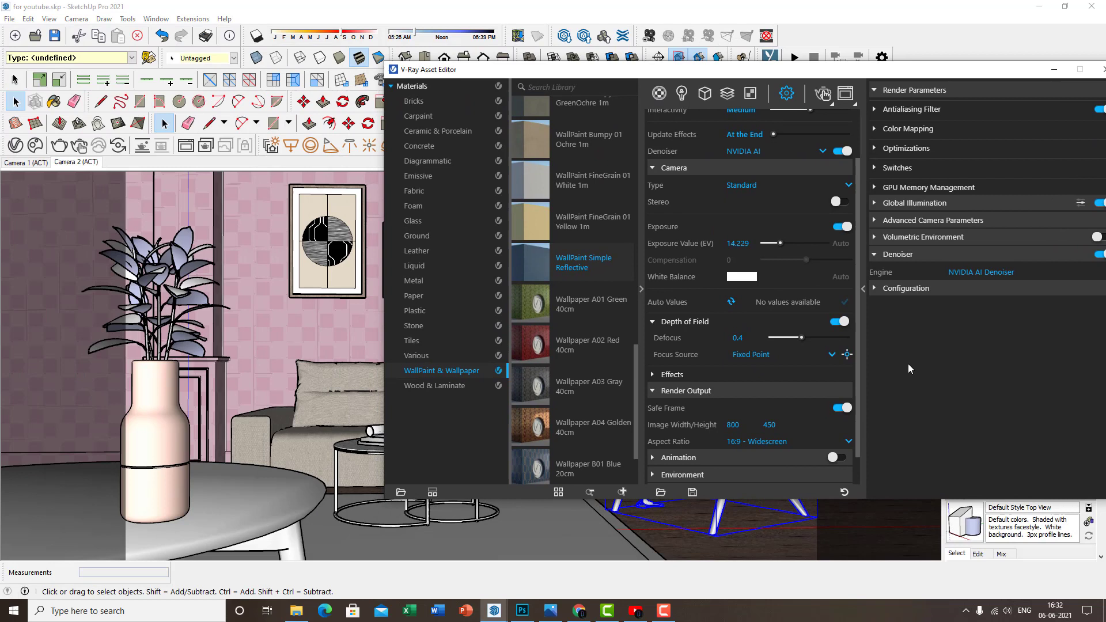
Keep Fixed Point as the Depth of Field focus source and pick the focus point on the sofa's seat beside the armrest
left_click(829, 356)
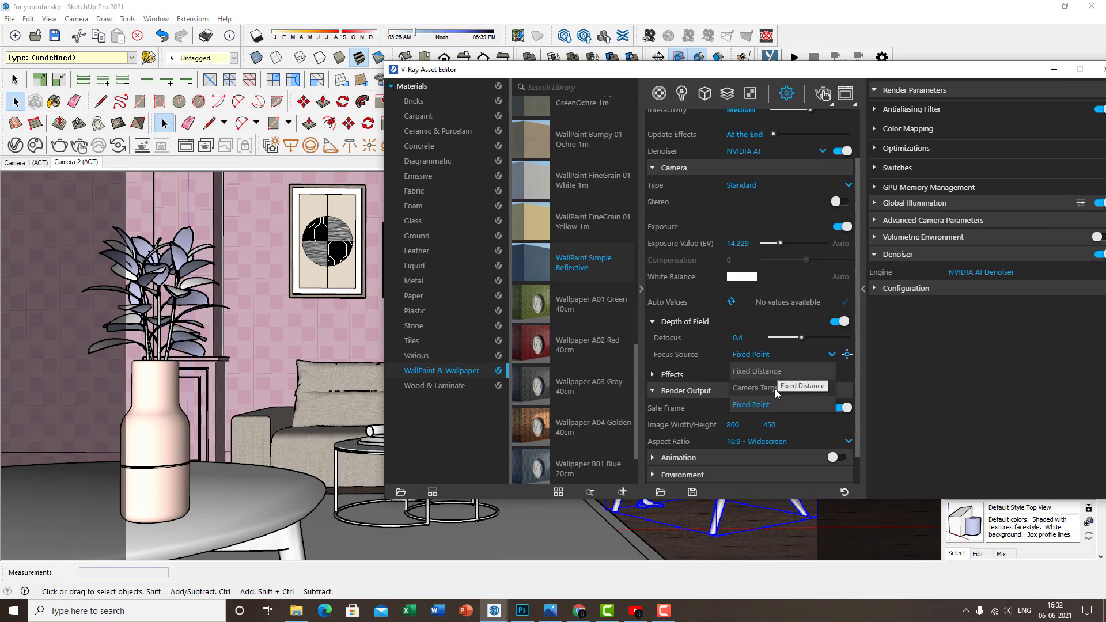
left_click(769, 404)
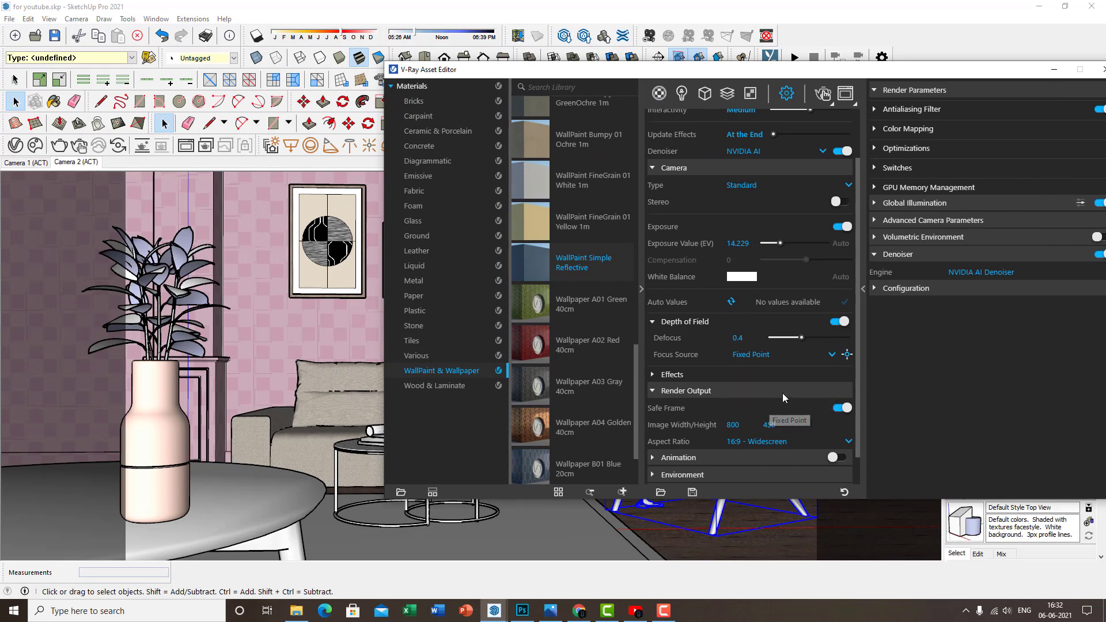
left_click(847, 354)
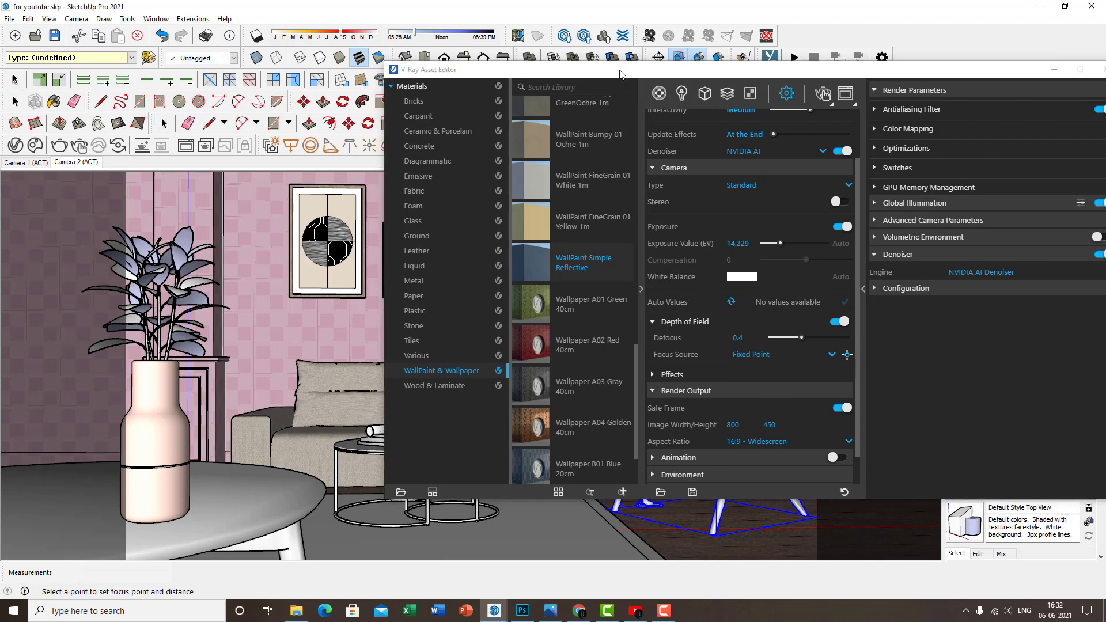
mouse_move(620, 74)
left_mouse_down()
mouse_move(705, 346)
mouse_move(346, 437)
mouse_move(353, 481)
left_mouse_up()
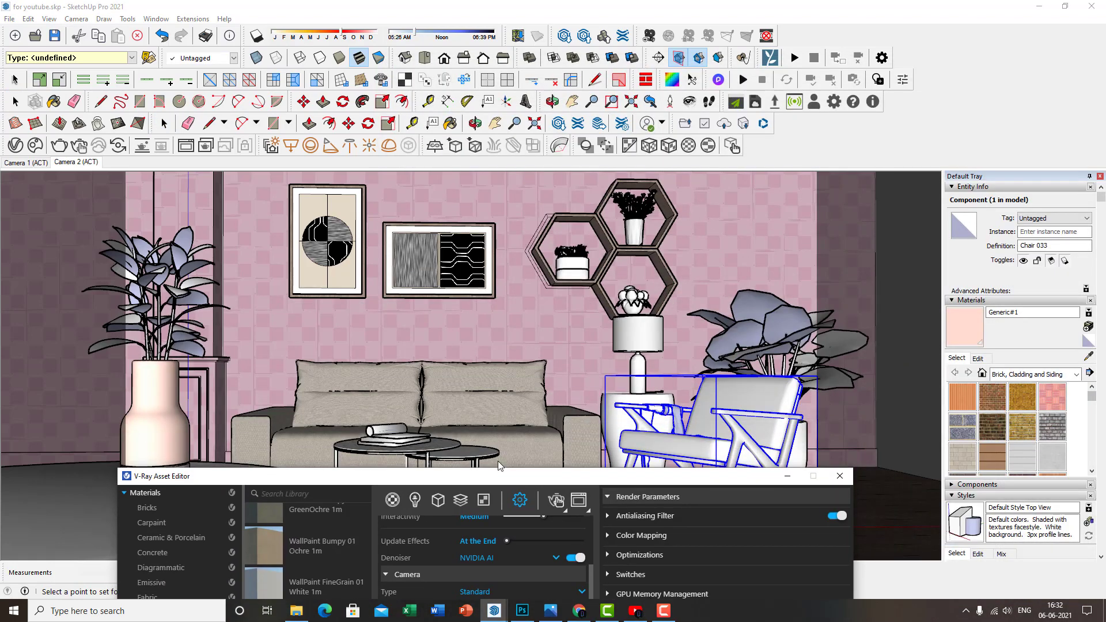
left_click(552, 442)
left_click_drag(598, 475, 738, 80)
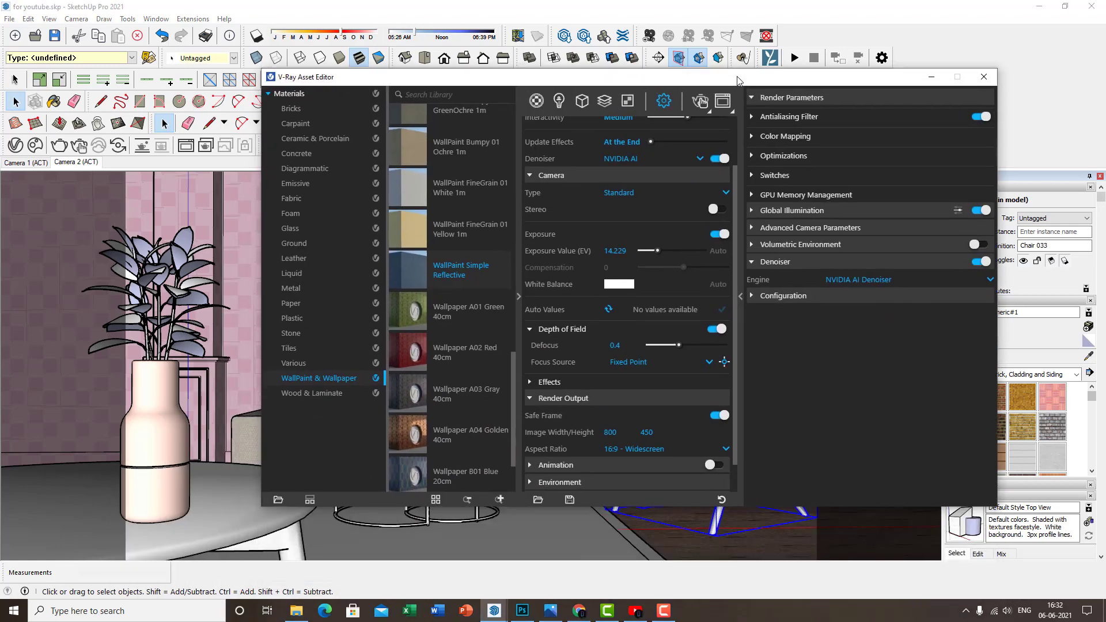
Lower the Depth of Field Defocus to 0.233 and restart the interactive render, arranging it beside the settings
left_click(675, 345)
left_click(673, 345)
left_click(704, 104)
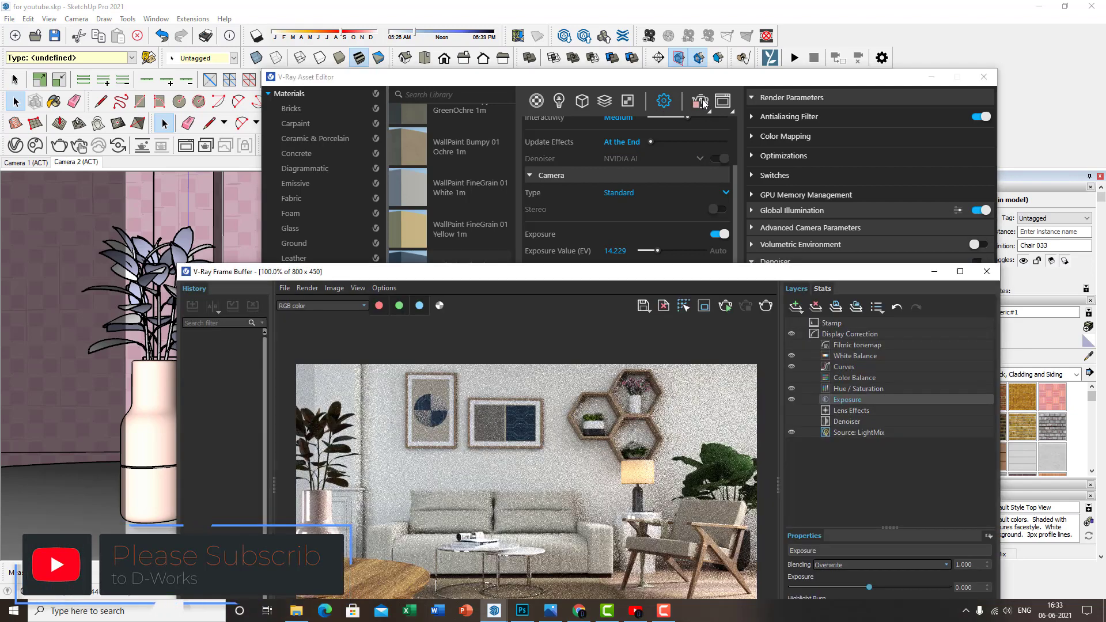
left_click_drag(623, 279, 578, 136)
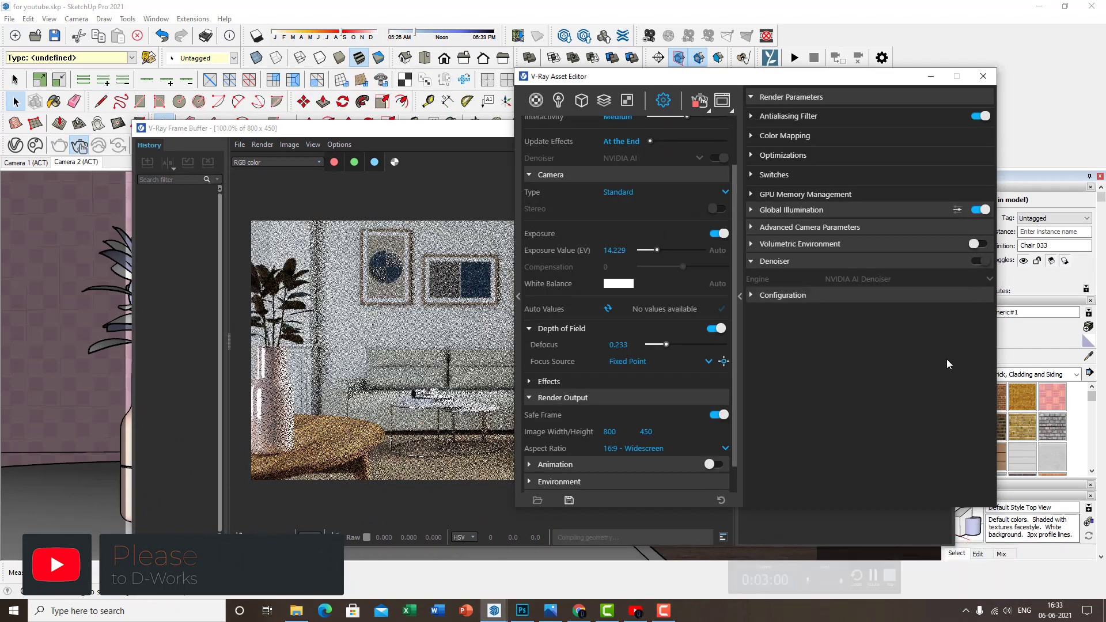
left_click_drag(774, 82, 877, 95)
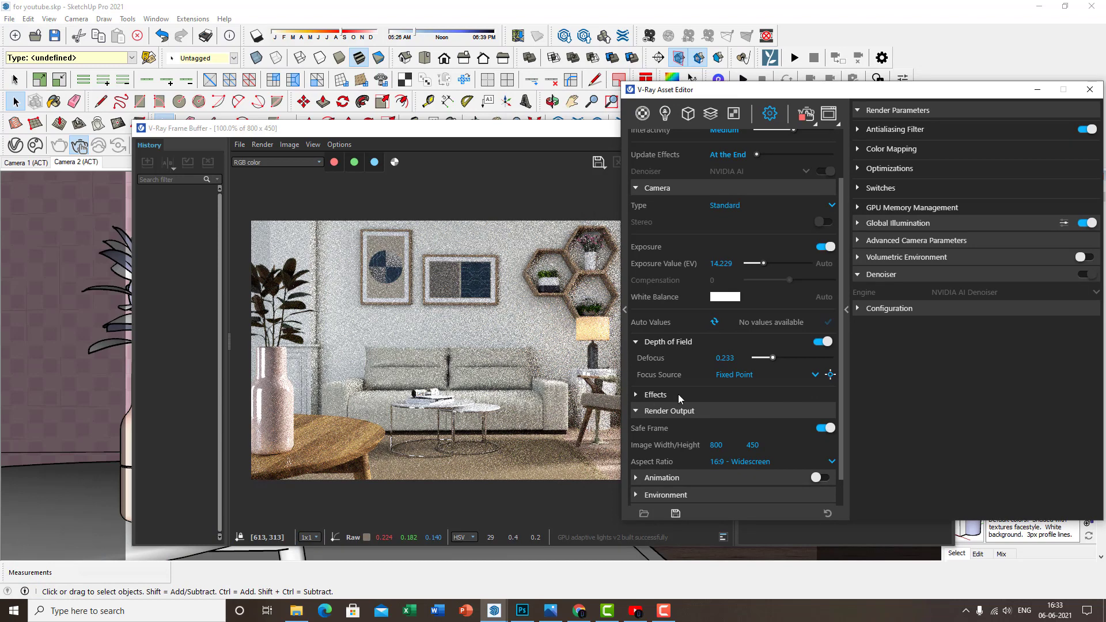
Try Defocus values of 0.363 and 0.309, settle on 0.386, and bring the whole render into view
left_click_drag(782, 358, 789, 359)
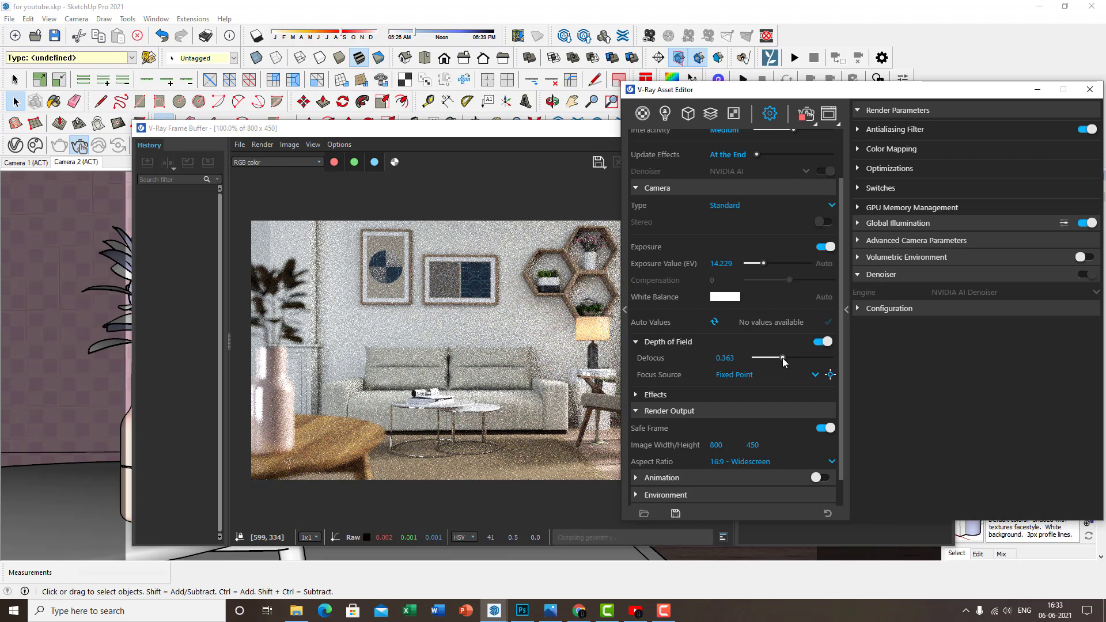
left_click_drag(783, 357, 779, 358)
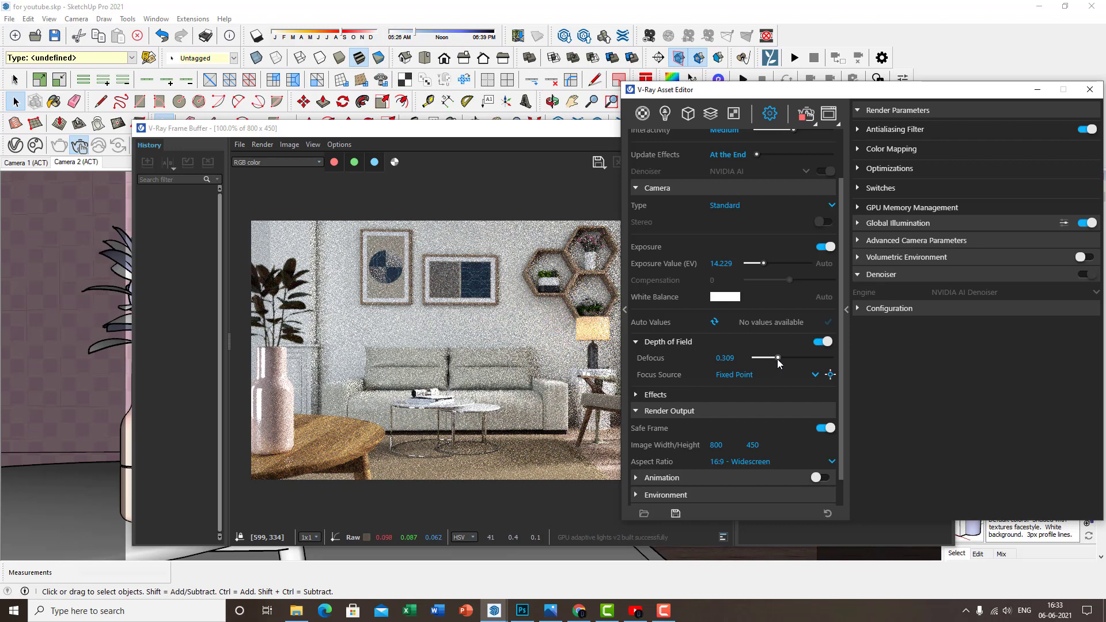
left_click_drag(777, 358, 783, 358)
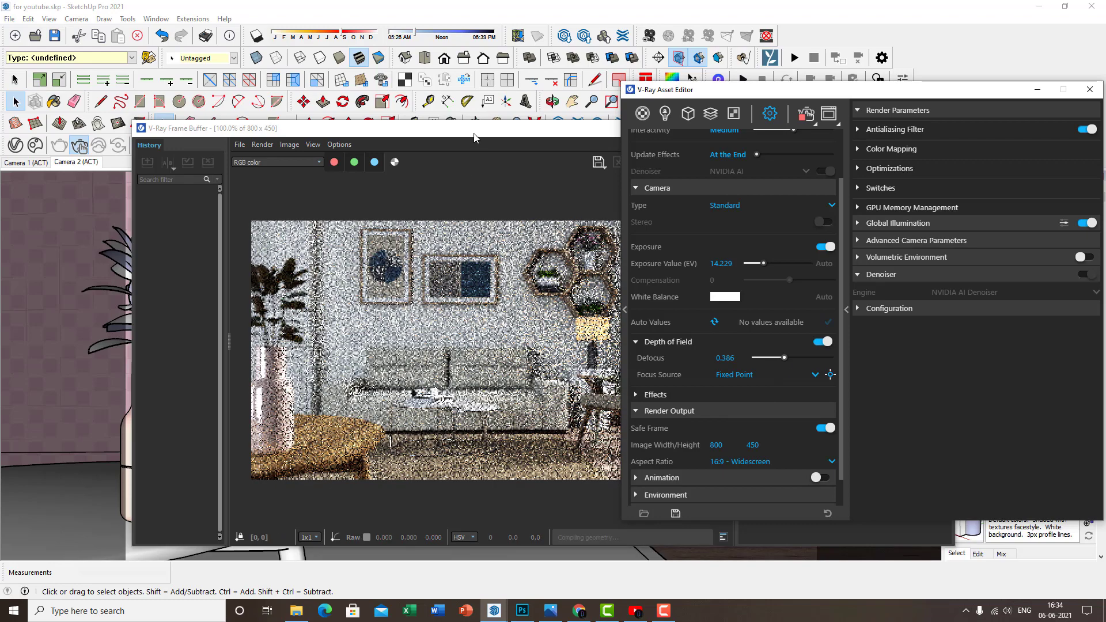
left_click_drag(474, 137, 397, 135)
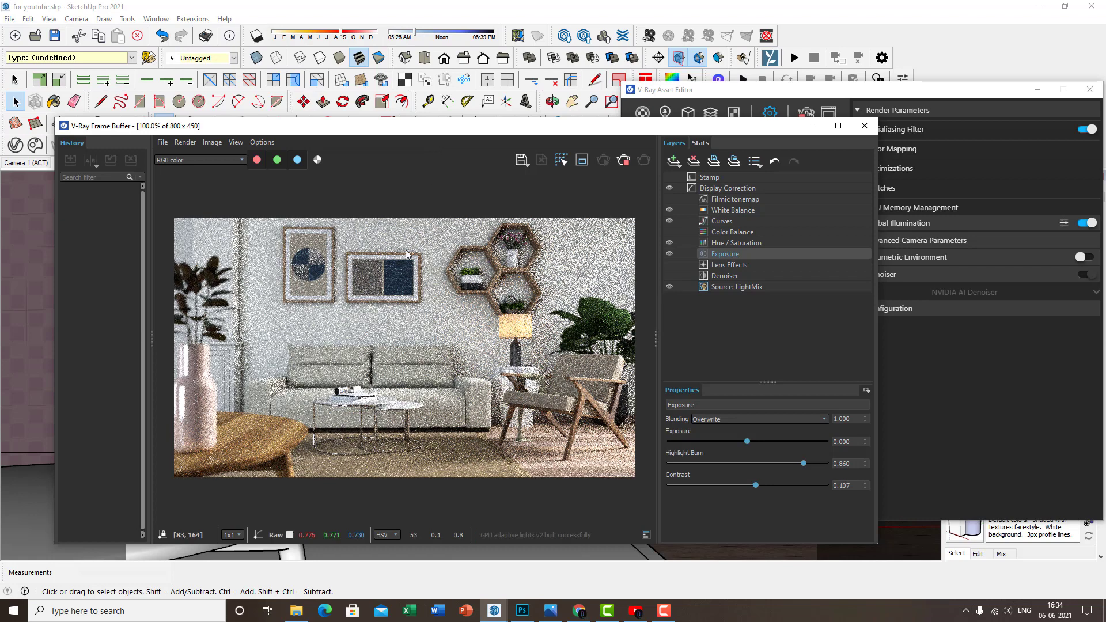
Expand the camera's Effects options and check the blur in the reference picture f1.png
left_click(712, 91)
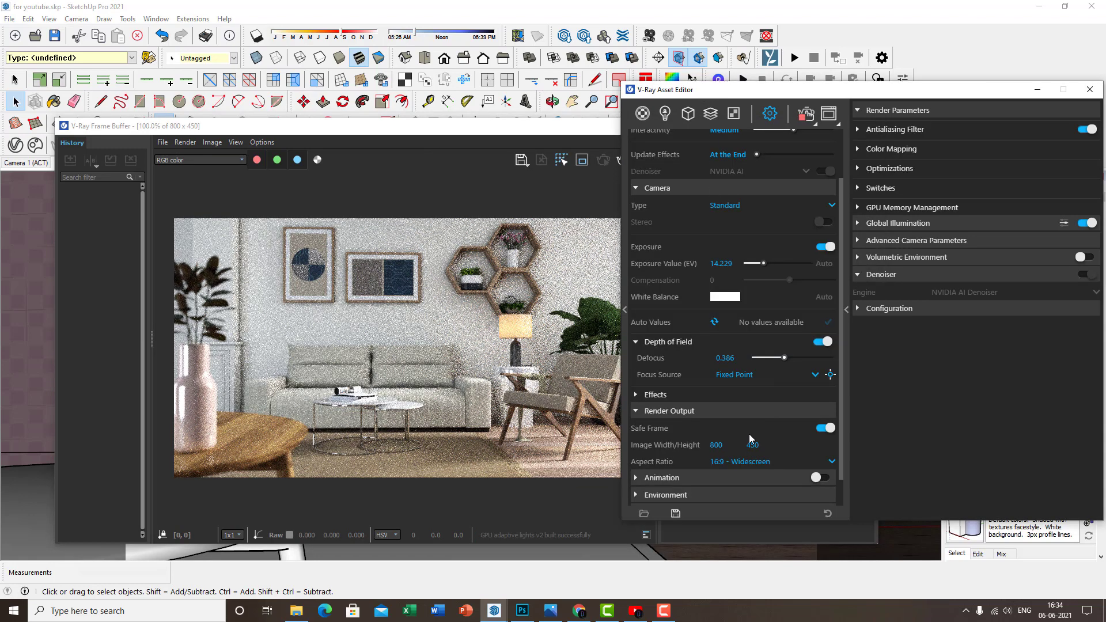
scroll(693, 444, "down", 2)
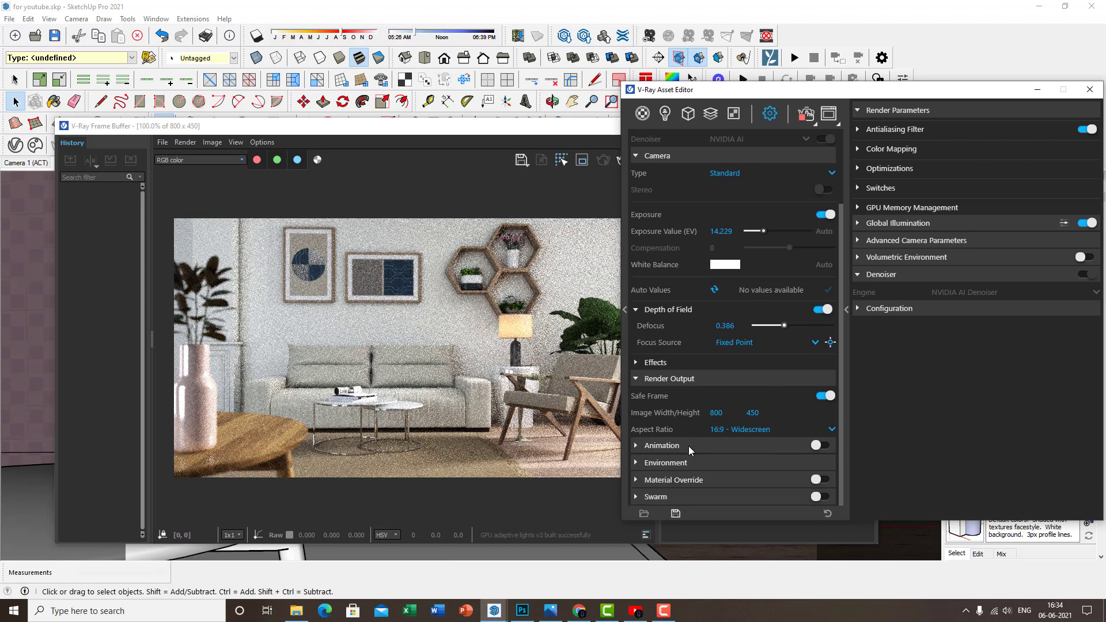
left_click(672, 361)
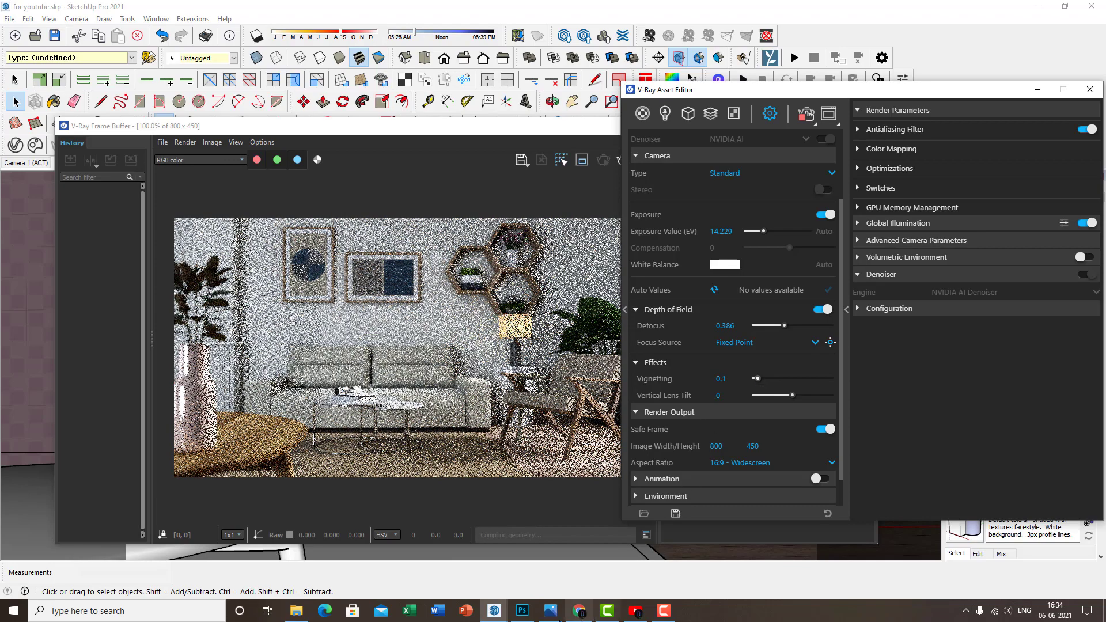
left_click(551, 611)
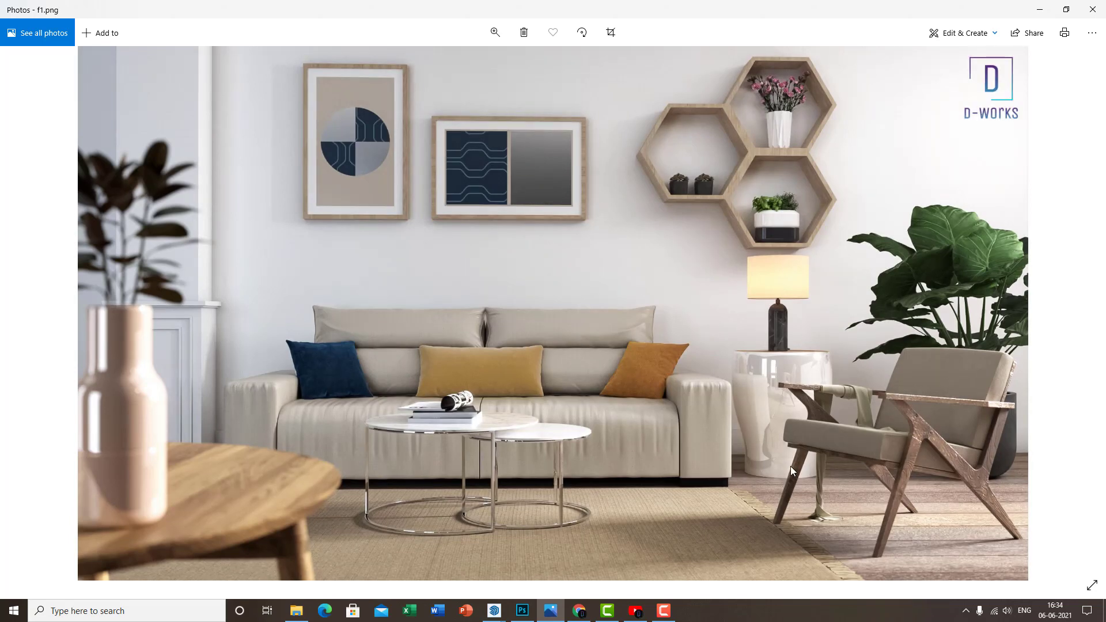
left_click(1036, 11)
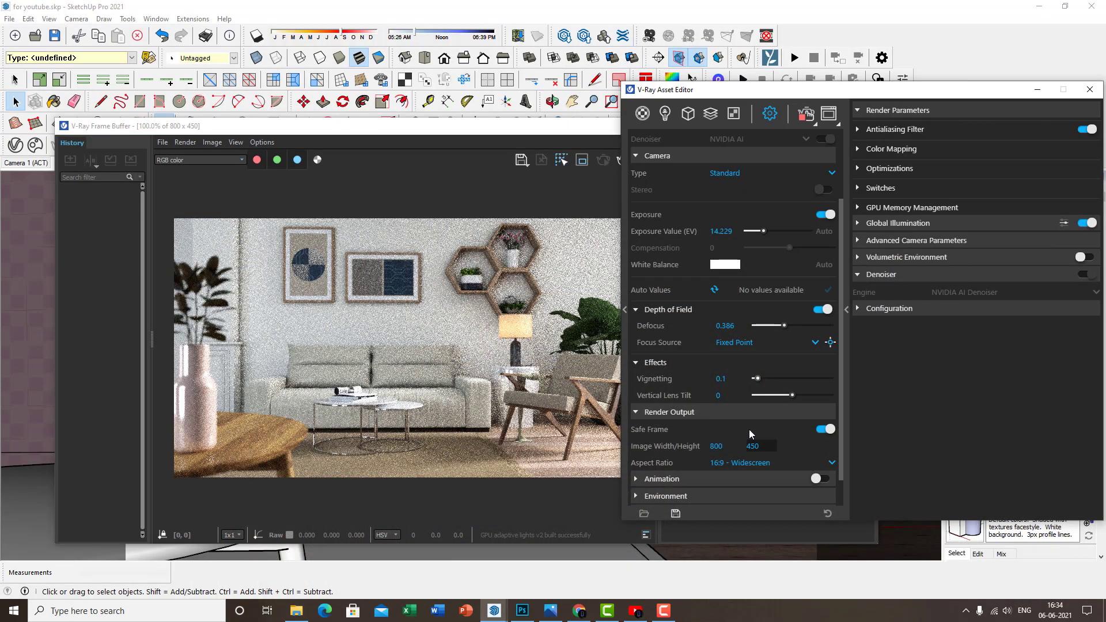
Review the render and camera settings, then compare the full rendered image with the reference picture
left_click_drag(749, 90, 616, 77)
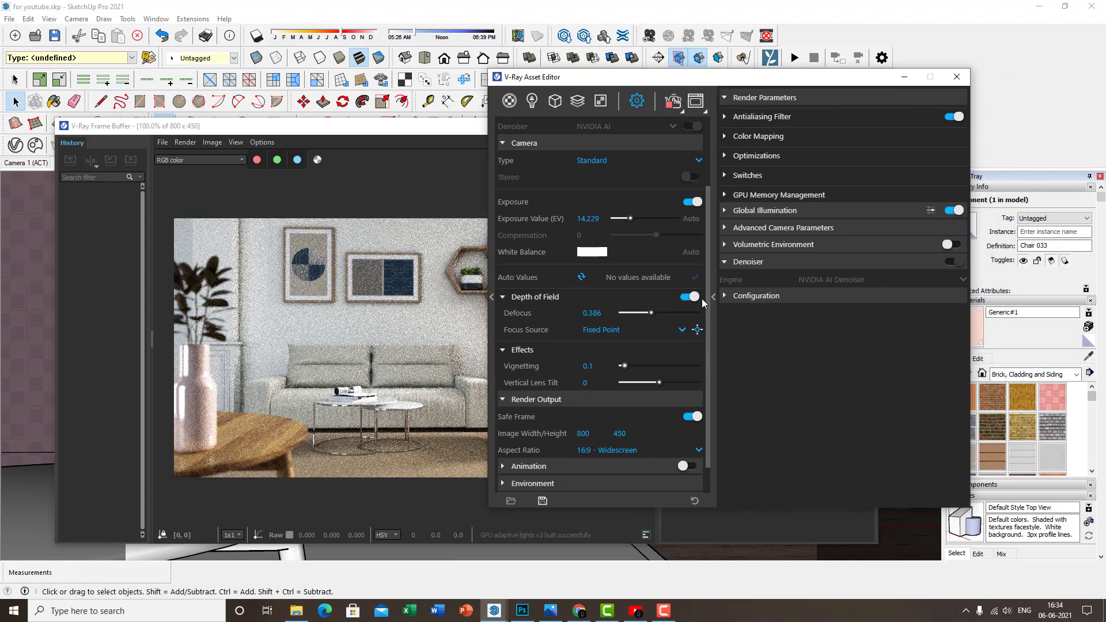
scroll(654, 324, "up", 3)
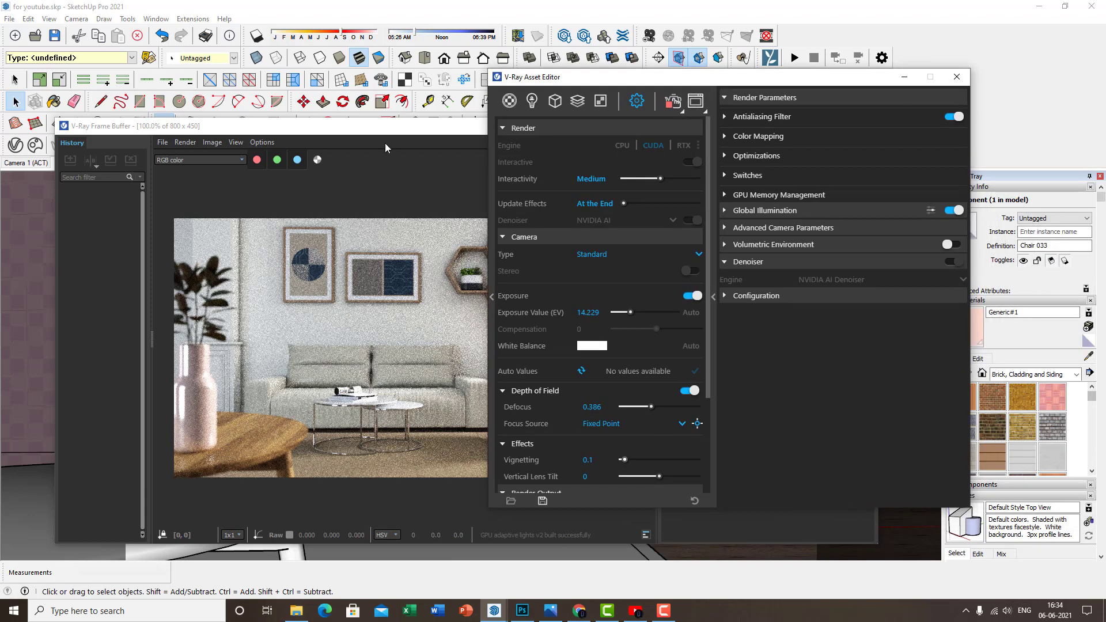
left_click(377, 125)
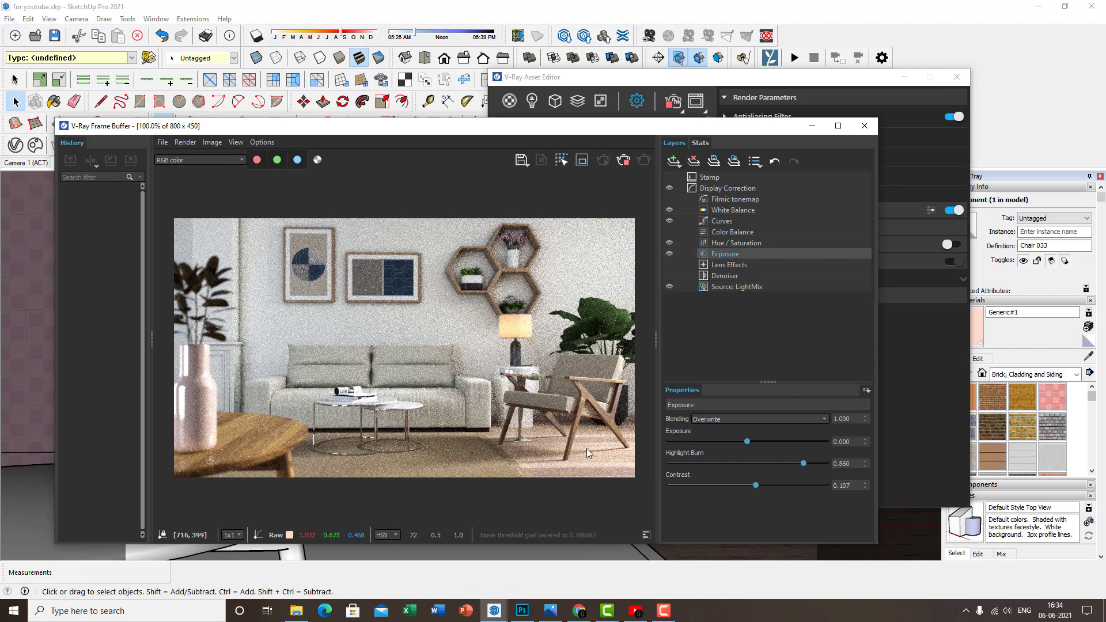
left_click(551, 612)
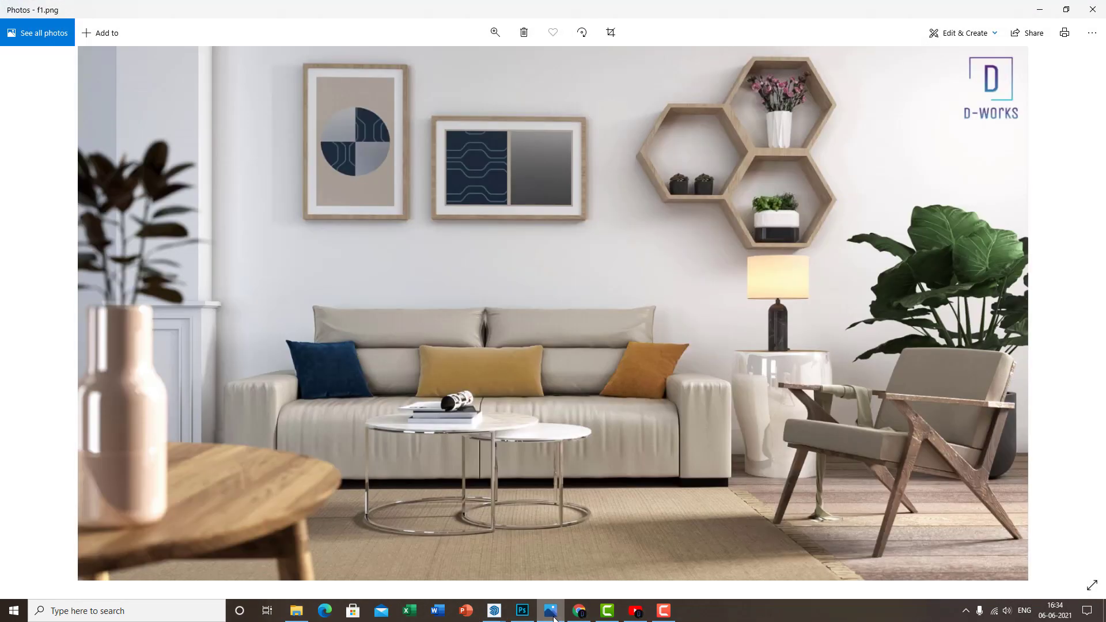
left_click(552, 613)
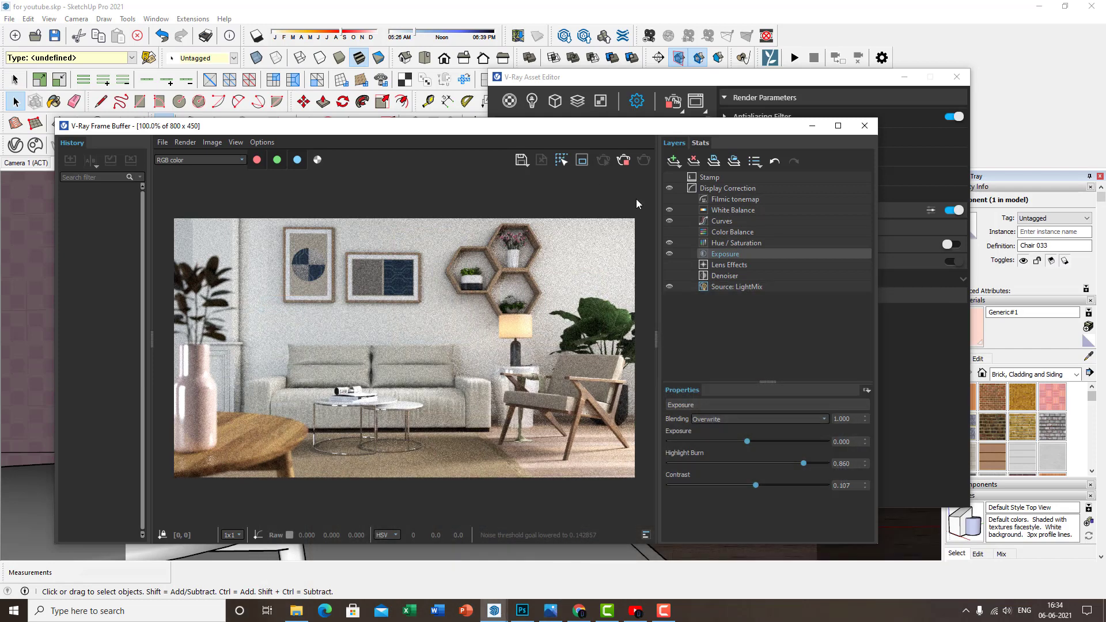
Switch the Depth of Field focus source to Fixed Distance and pick its distance on the sofa's seat beside the armrest
left_click_drag(661, 129, 500, 154)
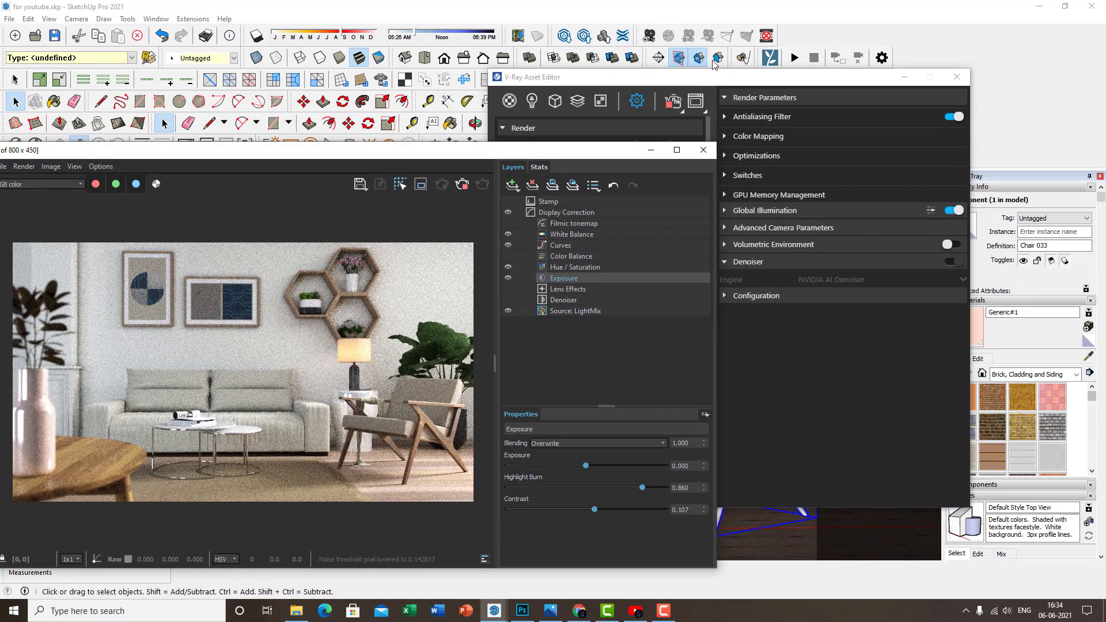
left_click_drag(707, 83, 810, 82)
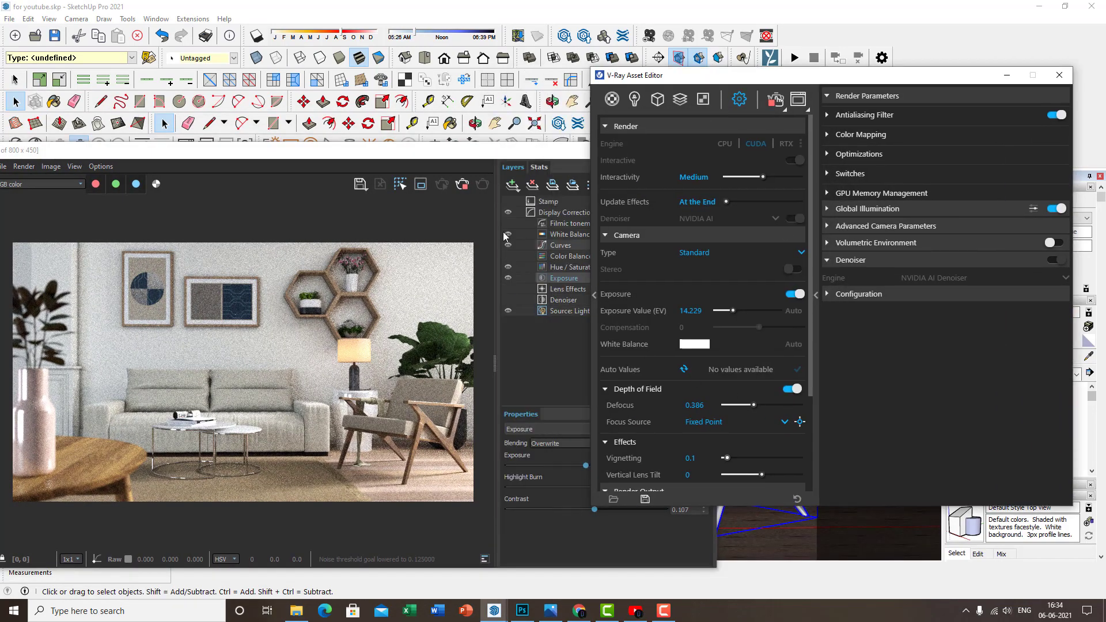
mouse_move(523, 157)
left_mouse_down()
mouse_move(384, 360)
mouse_move(376, 501)
left_mouse_up()
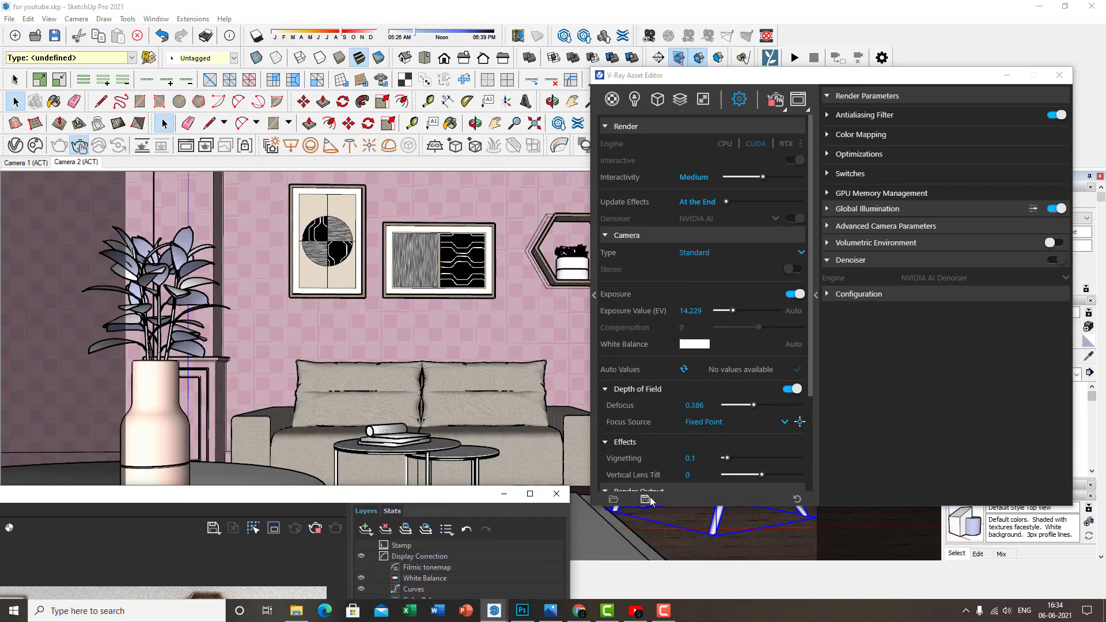
left_click(774, 424)
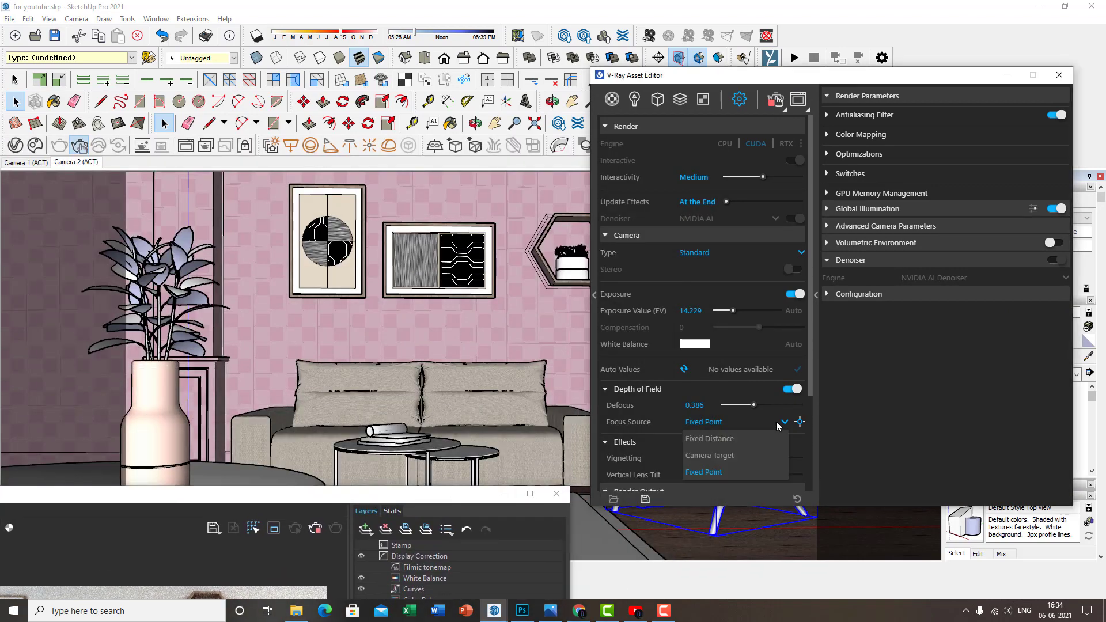
left_click(750, 440)
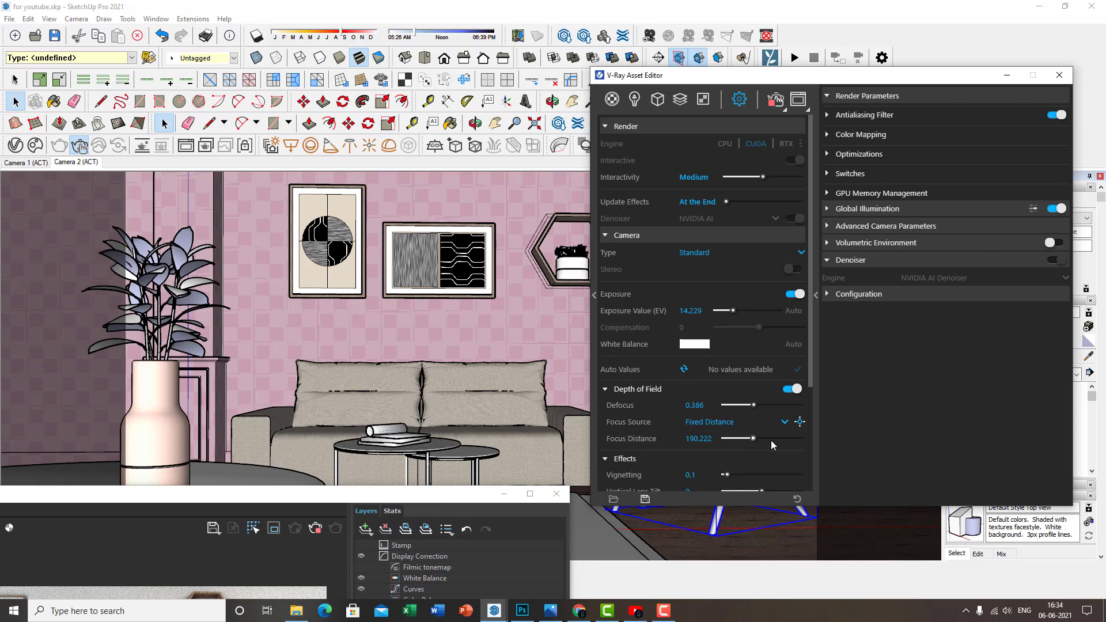
left_click(800, 423)
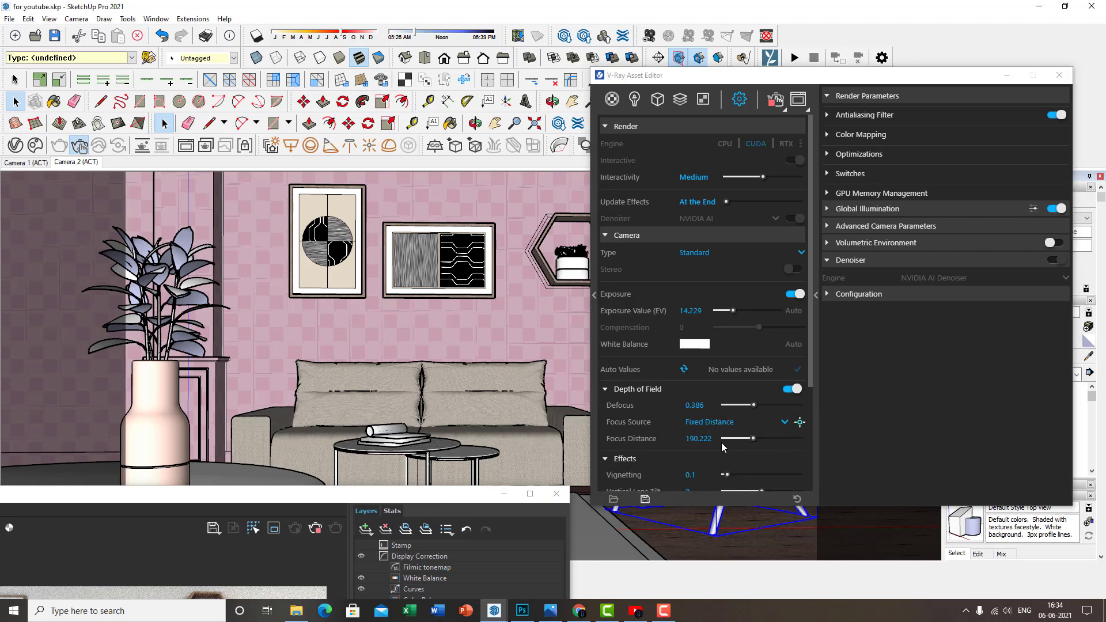
left_click(550, 443)
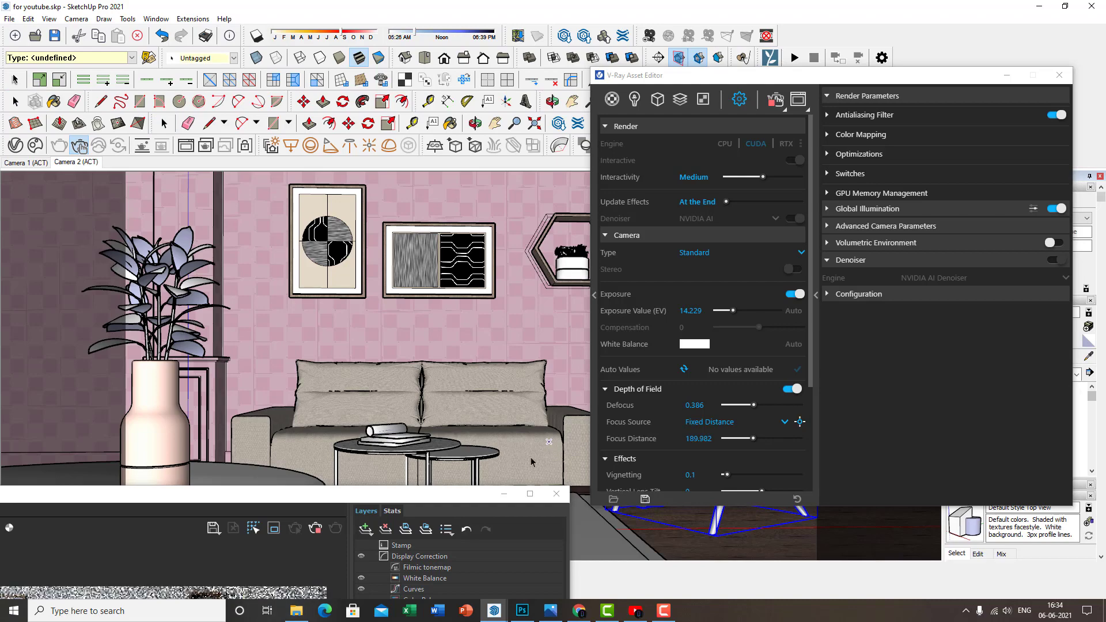
Set the Focus Distance to 500 and bring the interactive render into full view
left_click_drag(493, 496, 459, 218)
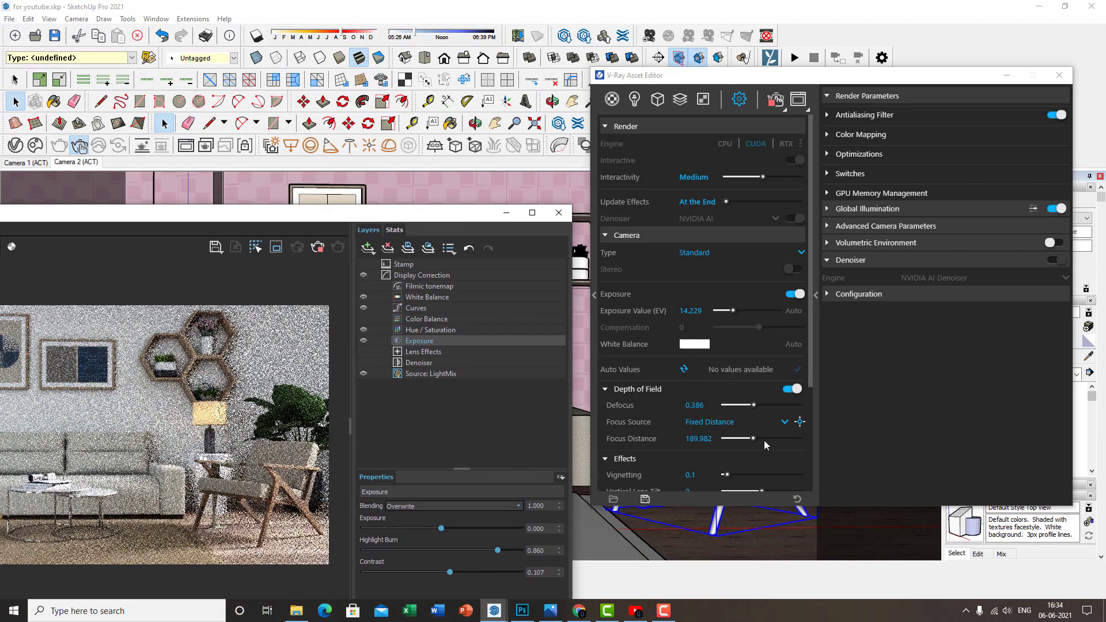
left_click_drag(764, 440, 807, 439)
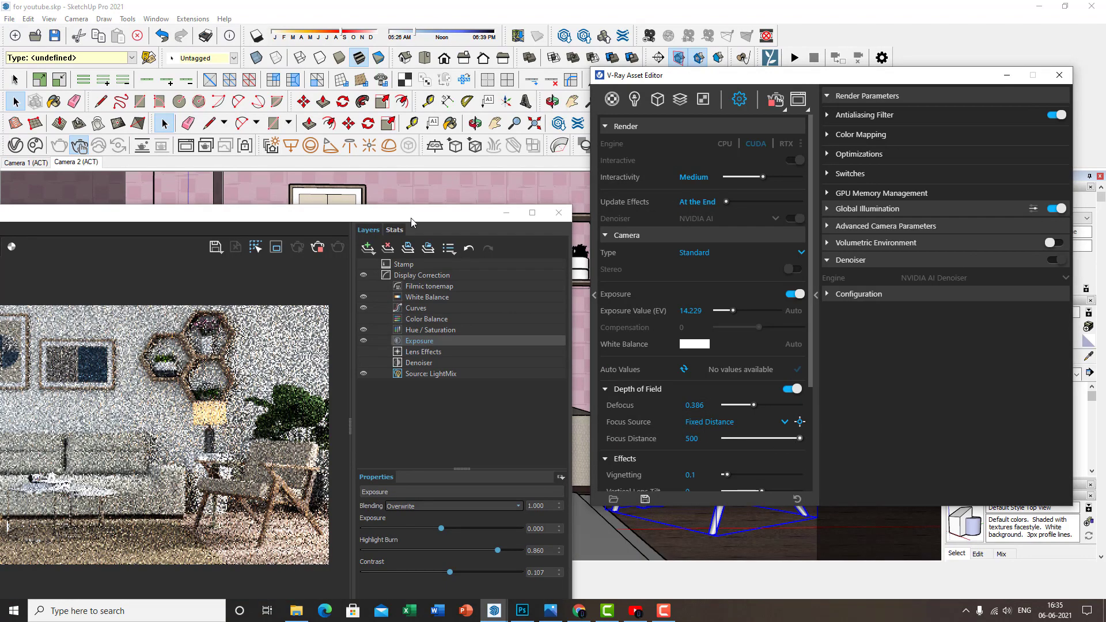
mouse_move(437, 213)
left_mouse_down()
mouse_move(606, 136)
mouse_move(575, 139)
left_mouse_up()
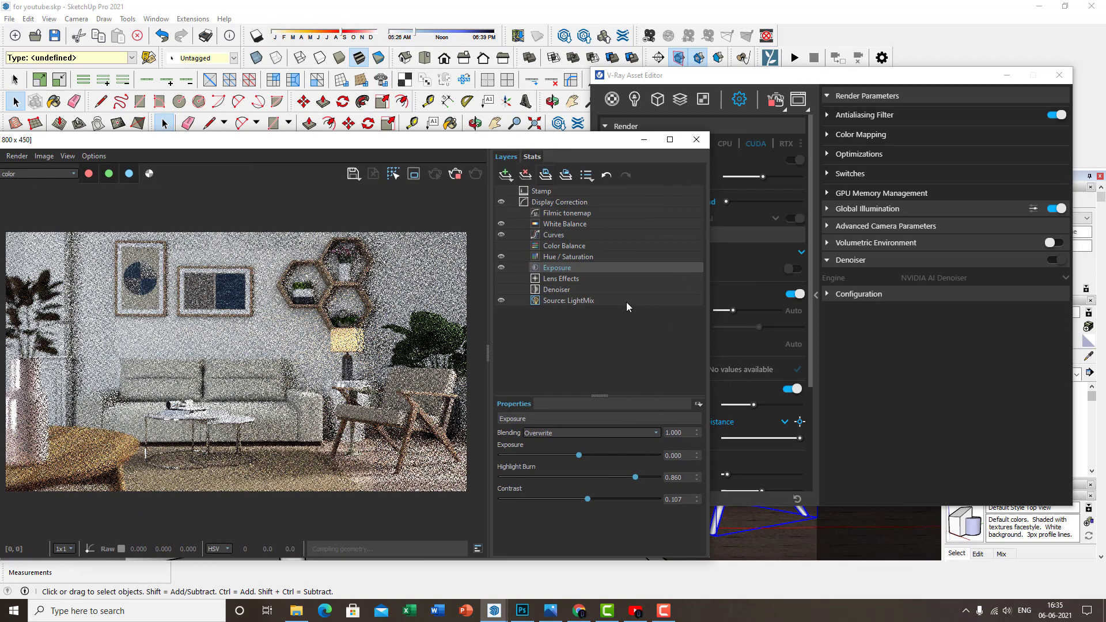
Lower the Depth of Field Focus Distance to 139 and set the Defocus to 0.45
left_click(745, 439)
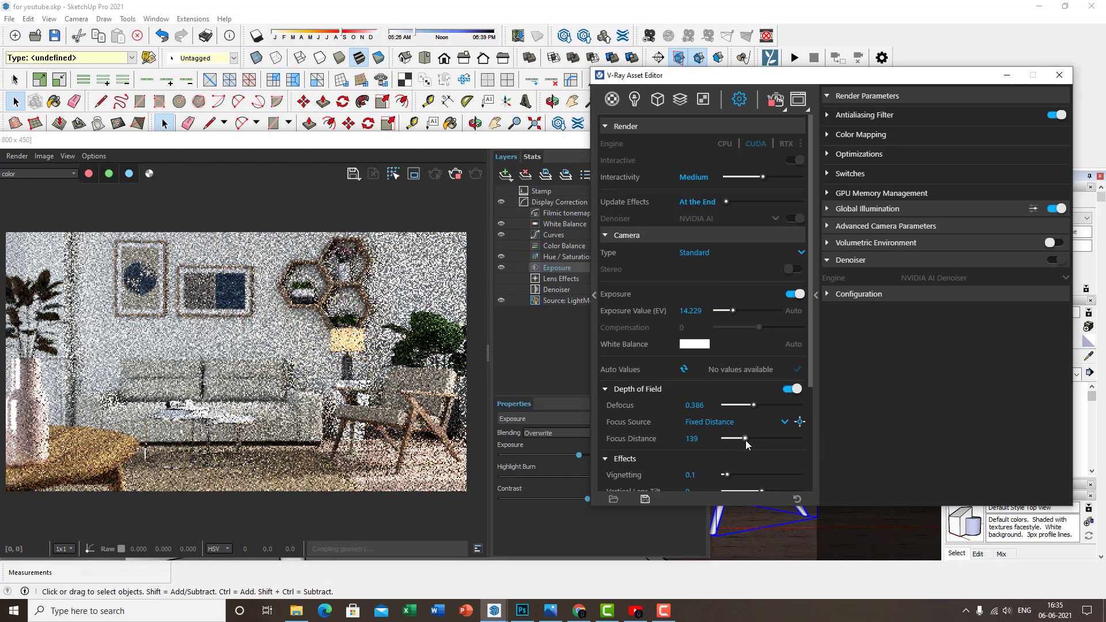
left_click(770, 406)
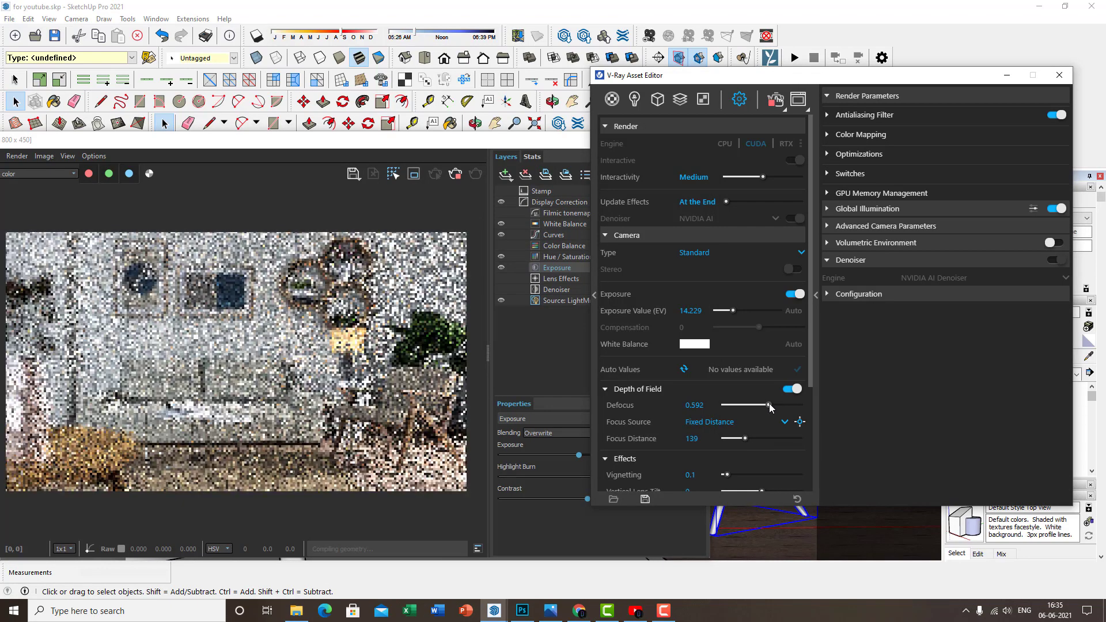
left_click(765, 406)
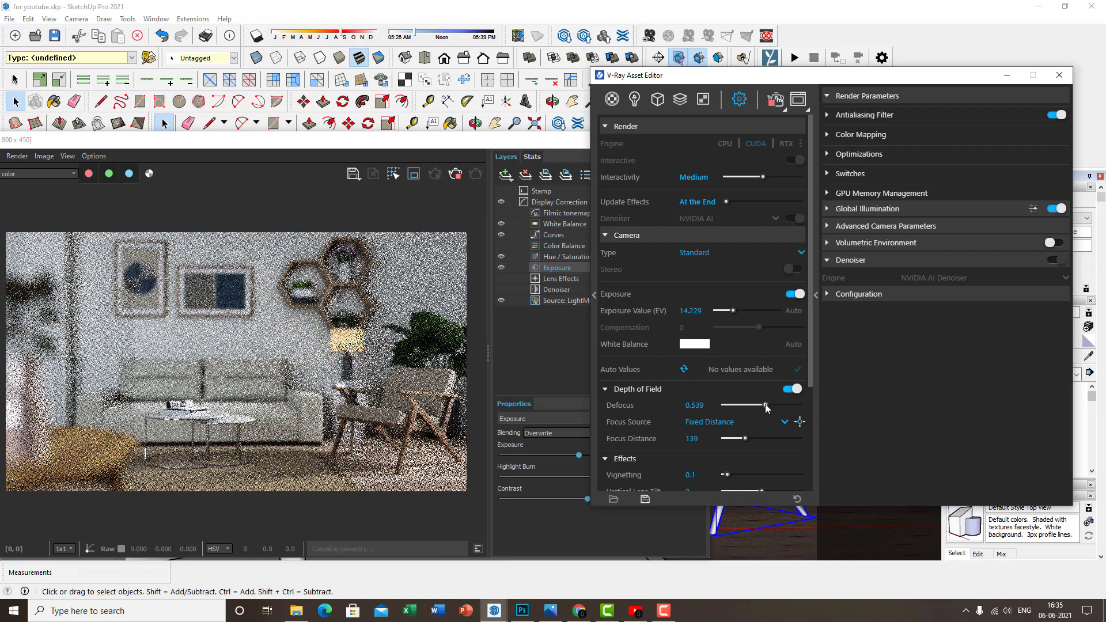
left_click(696, 406)
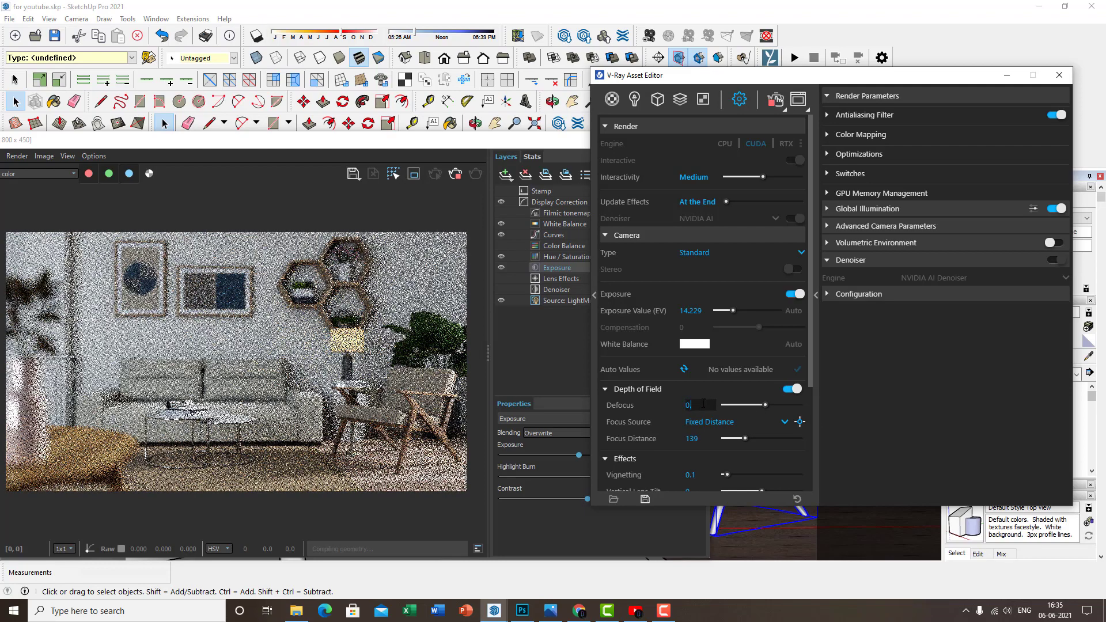
type("0.45")
key("Return")
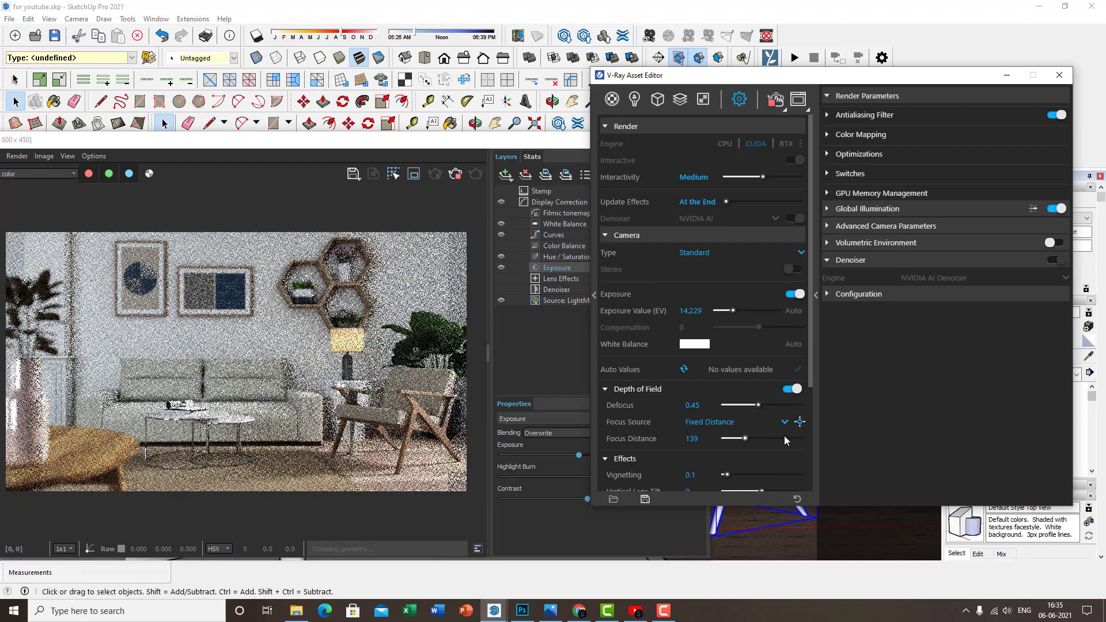
Try a Focus Distance of 500, settle on 154, and bring the frame buffer into full view
left_click_drag(783, 436, 819, 433)
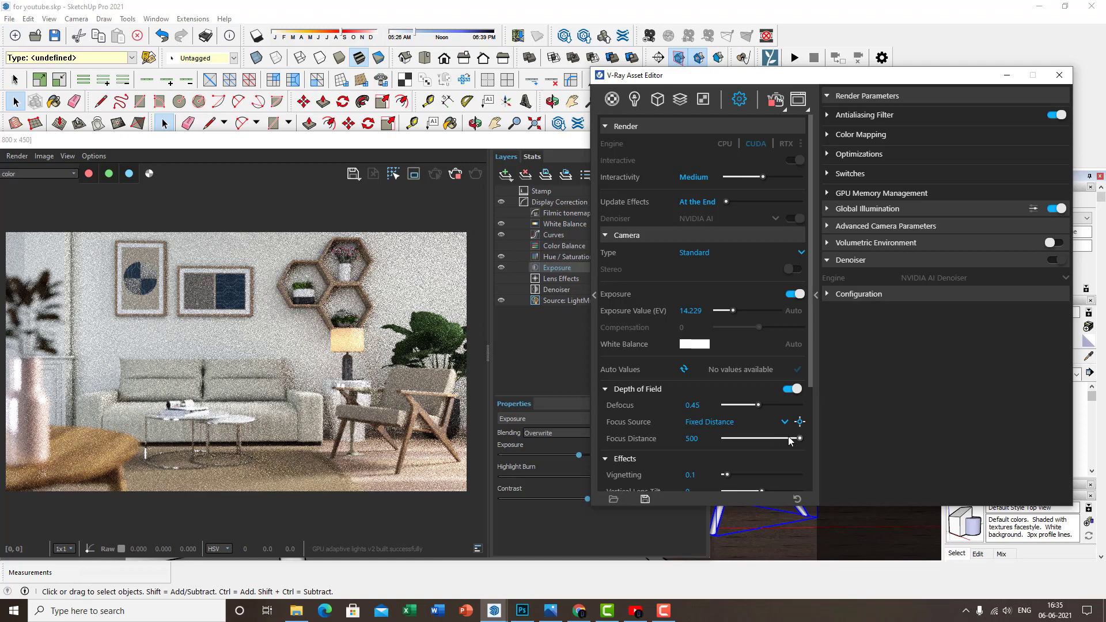
left_click(749, 439)
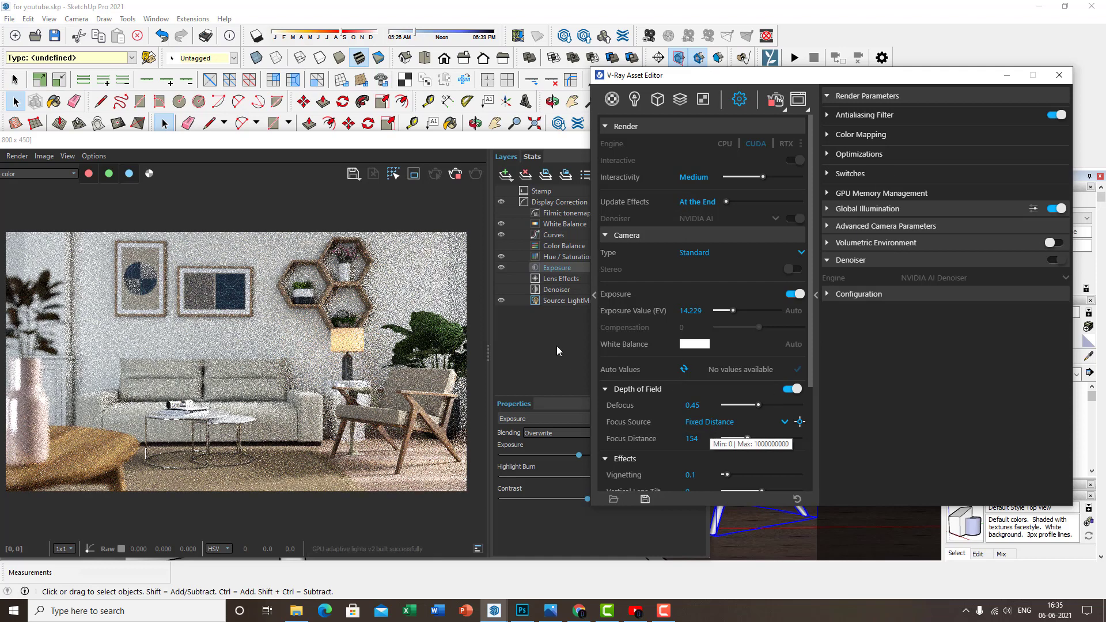
left_click(494, 158)
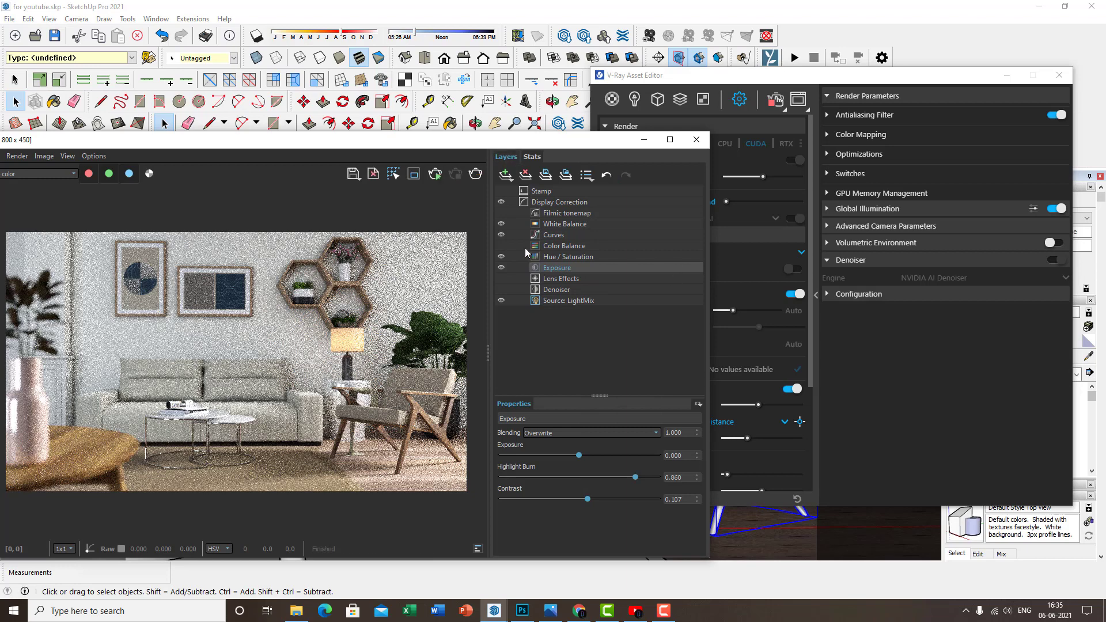
left_click_drag(524, 140, 573, 96)
left_click(663, 612)
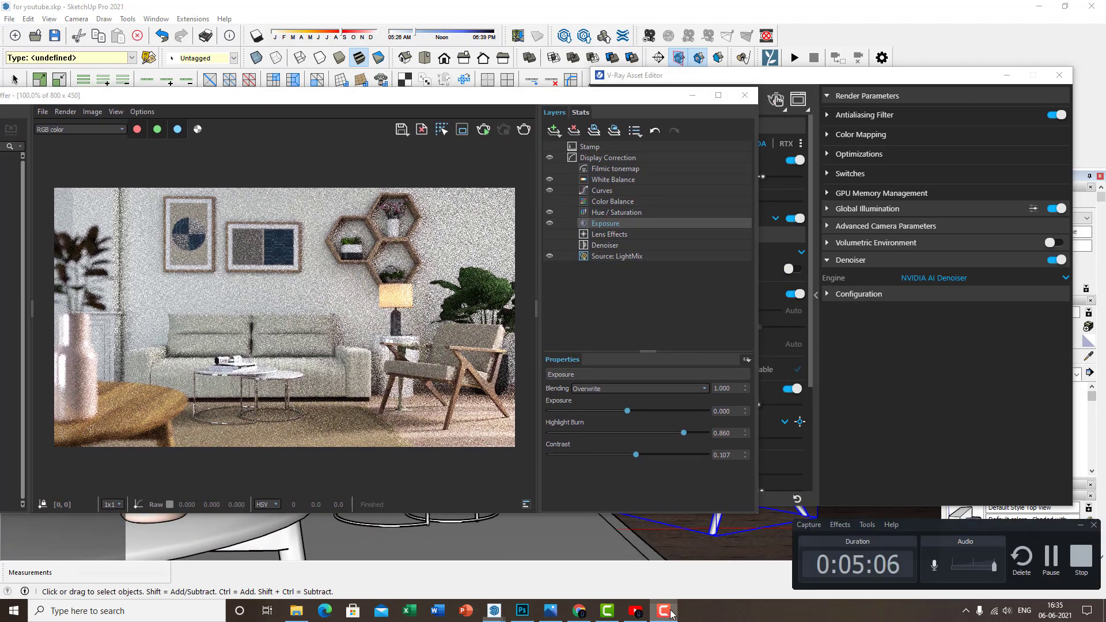
left_click(1052, 562)
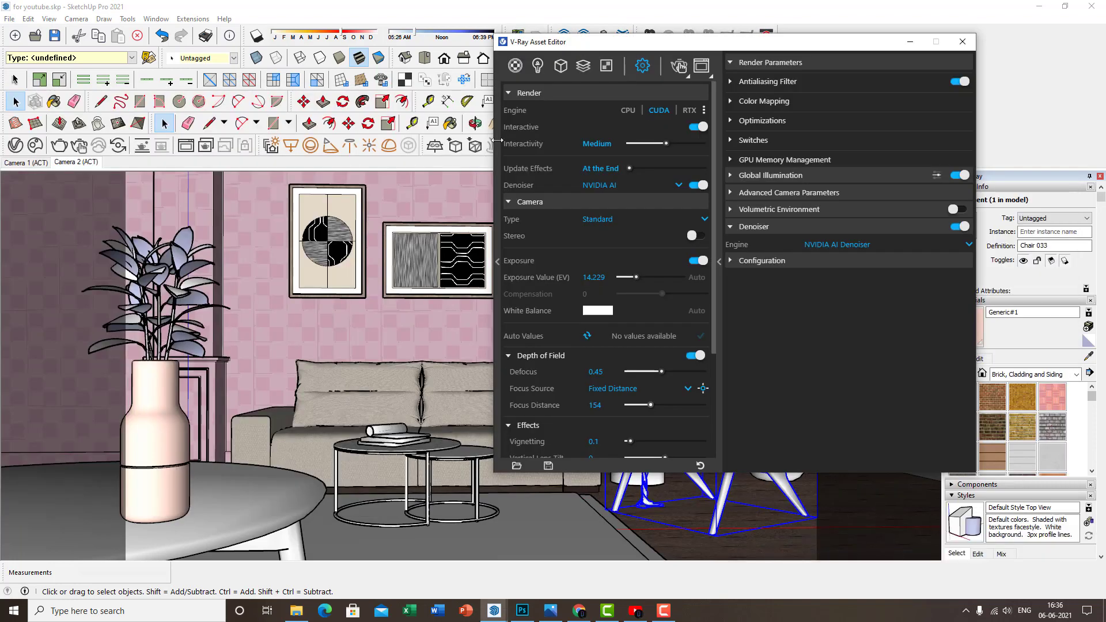
Start an interactive render in the SketchUp viewport and move the asset editor clear of the scene
left_click_drag(583, 45, 739, 63)
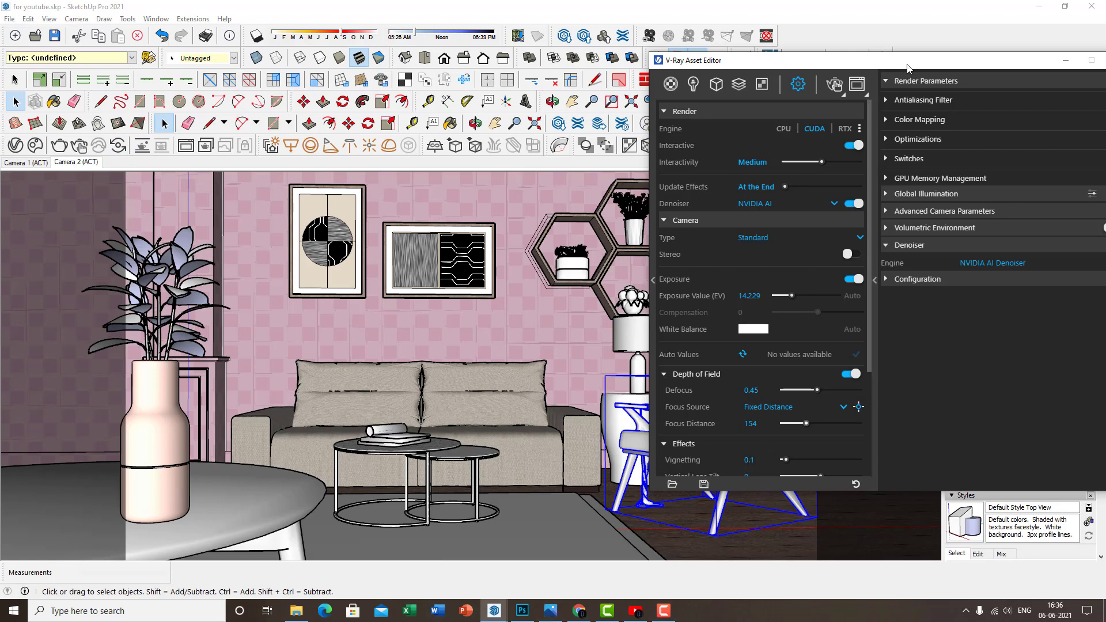
left_click_drag(910, 65, 722, 124)
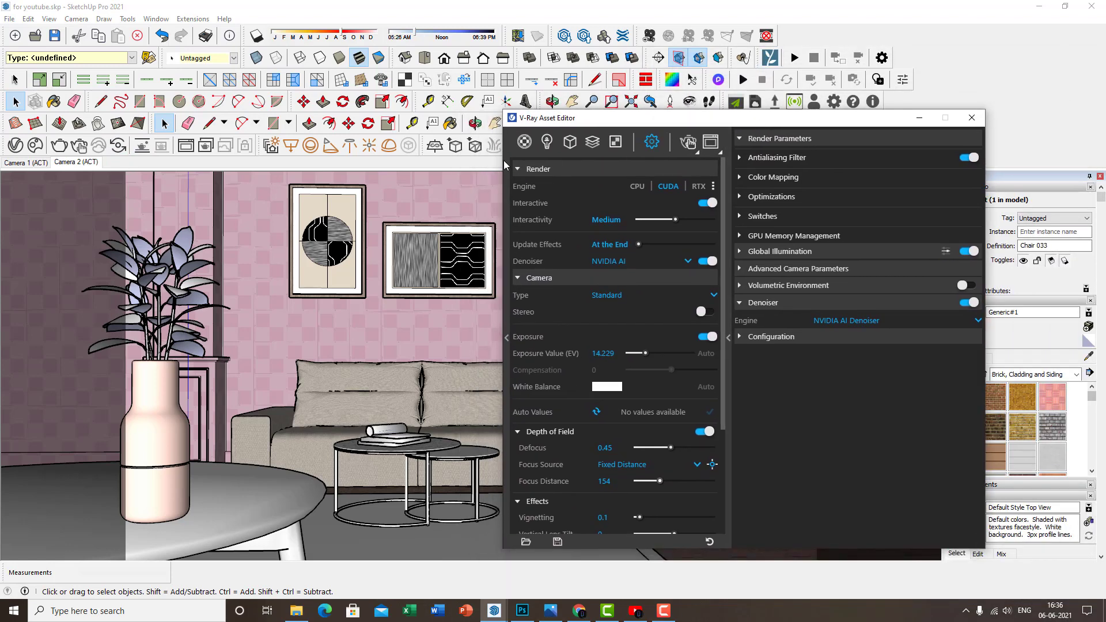
left_click(143, 147)
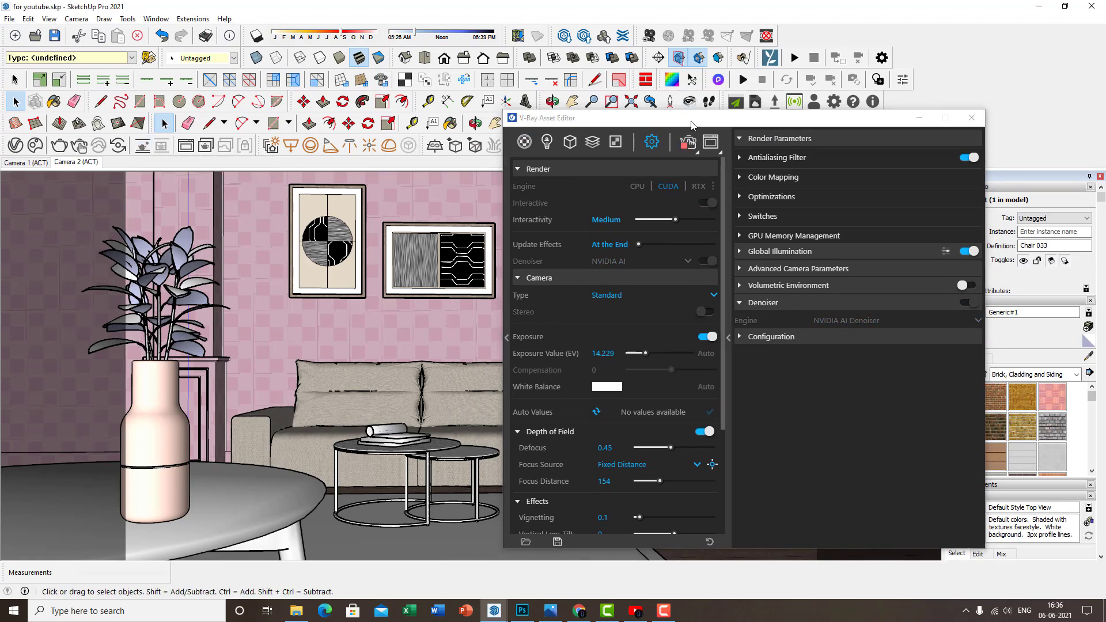
mouse_move(671, 118)
left_mouse_down()
mouse_move(898, 10)
mouse_move(957, 77)
mouse_move(720, 75)
mouse_move(69, 253)
mouse_move(676, 118)
mouse_move(820, 101)
mouse_move(787, 58)
left_mouse_up()
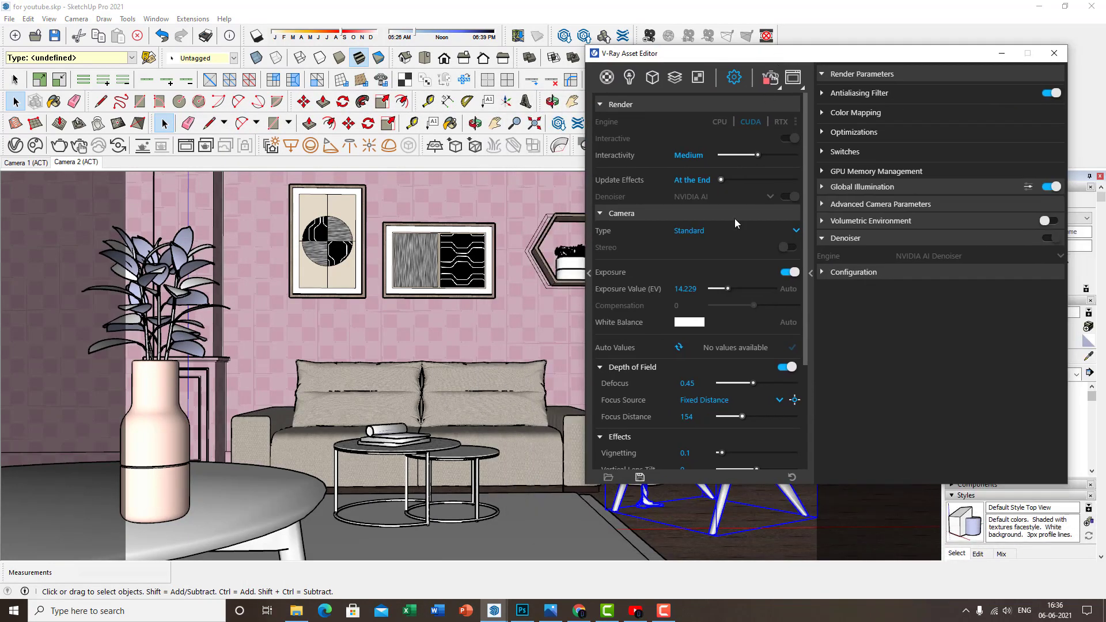
left_click(663, 611)
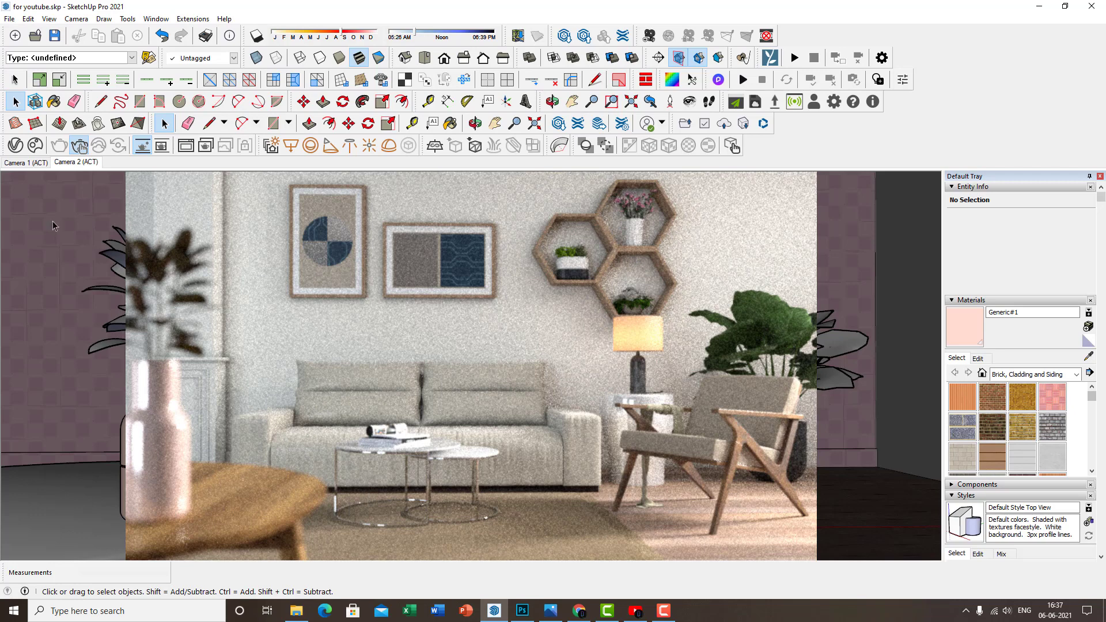
Stop the viewport render and turn off Interactive mode in the V-Ray render settings, with Quality at High+
left_click(81, 146)
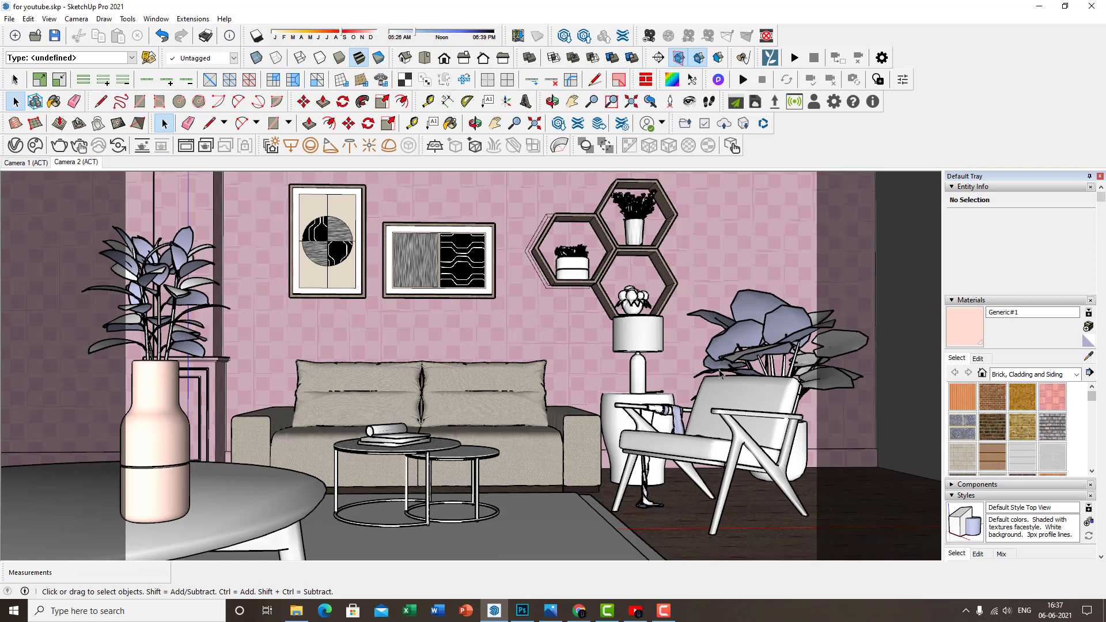
left_click(732, 146)
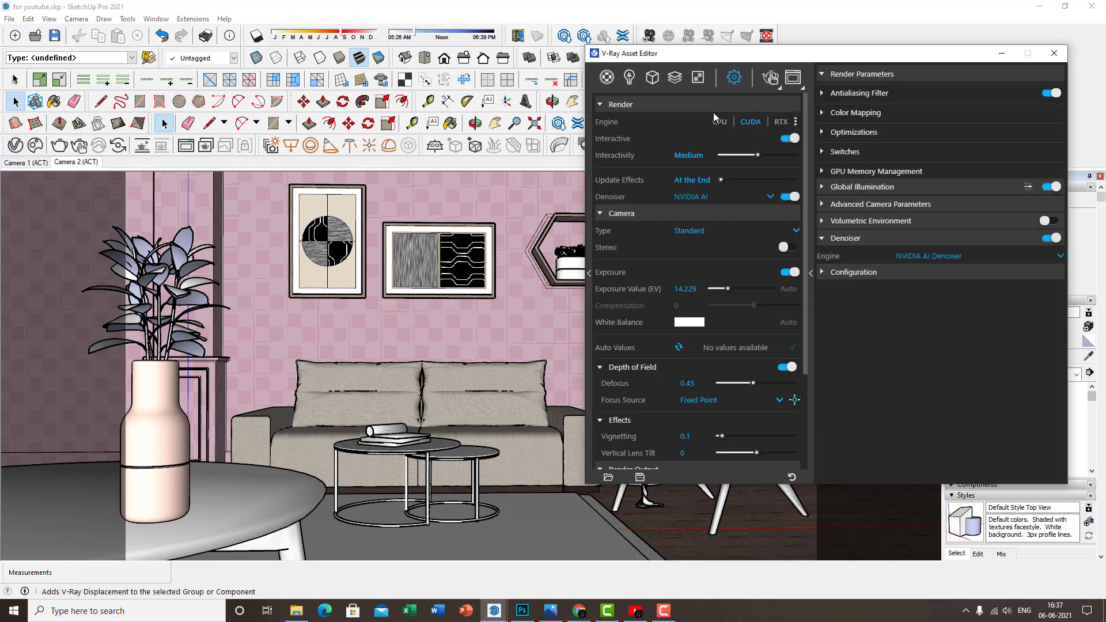
left_click_drag(819, 53, 744, 79)
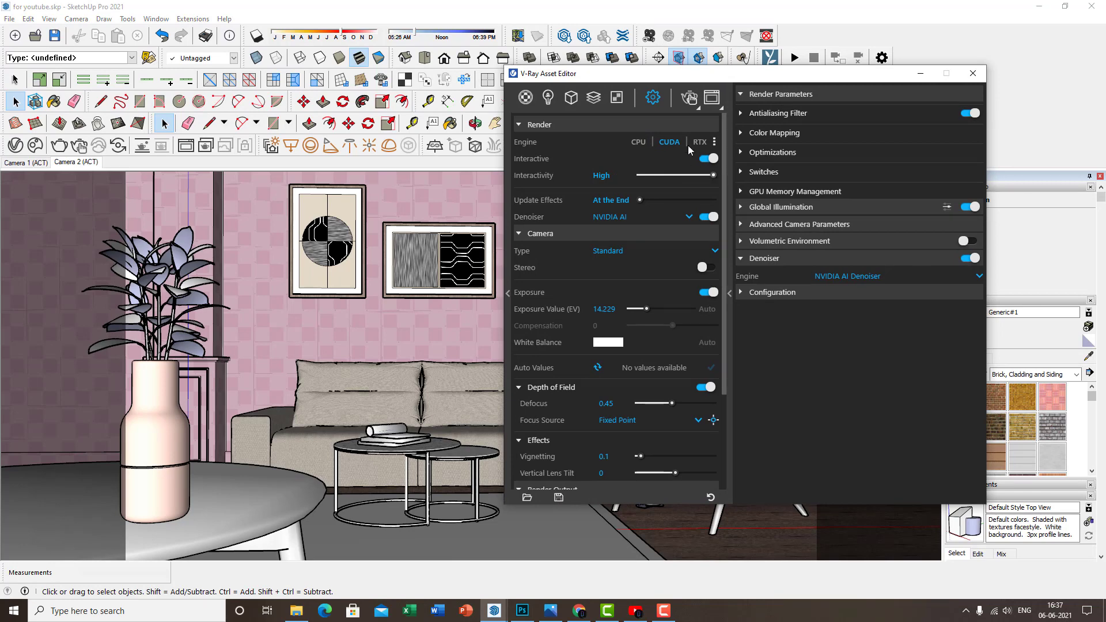
left_click(708, 161)
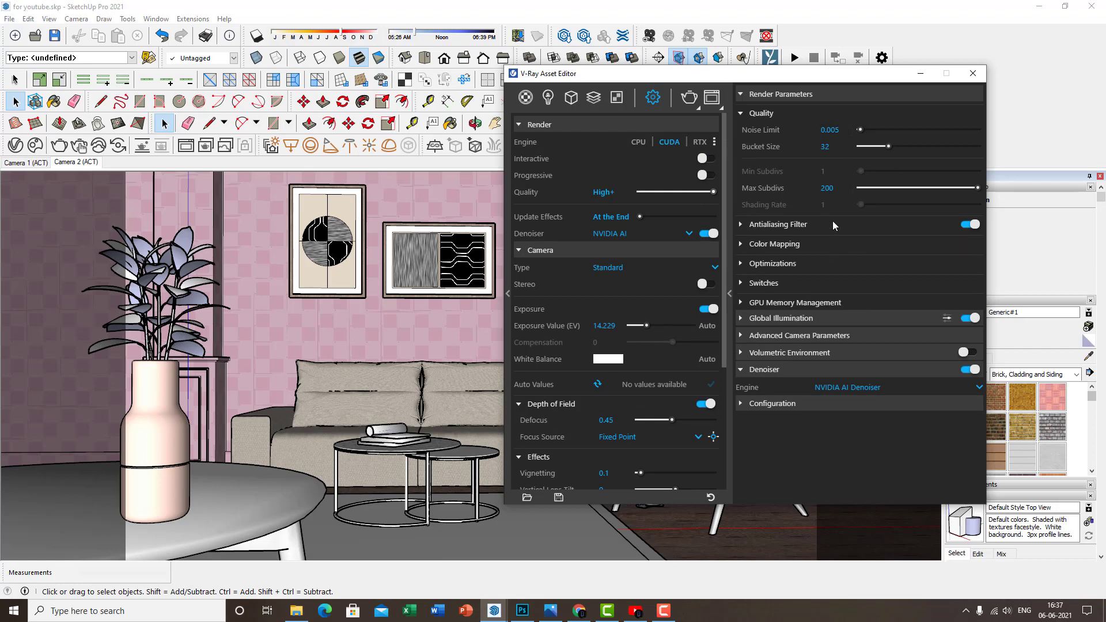
Check the Color Mapping and GPU Memory Management render parameters
left_click(801, 243)
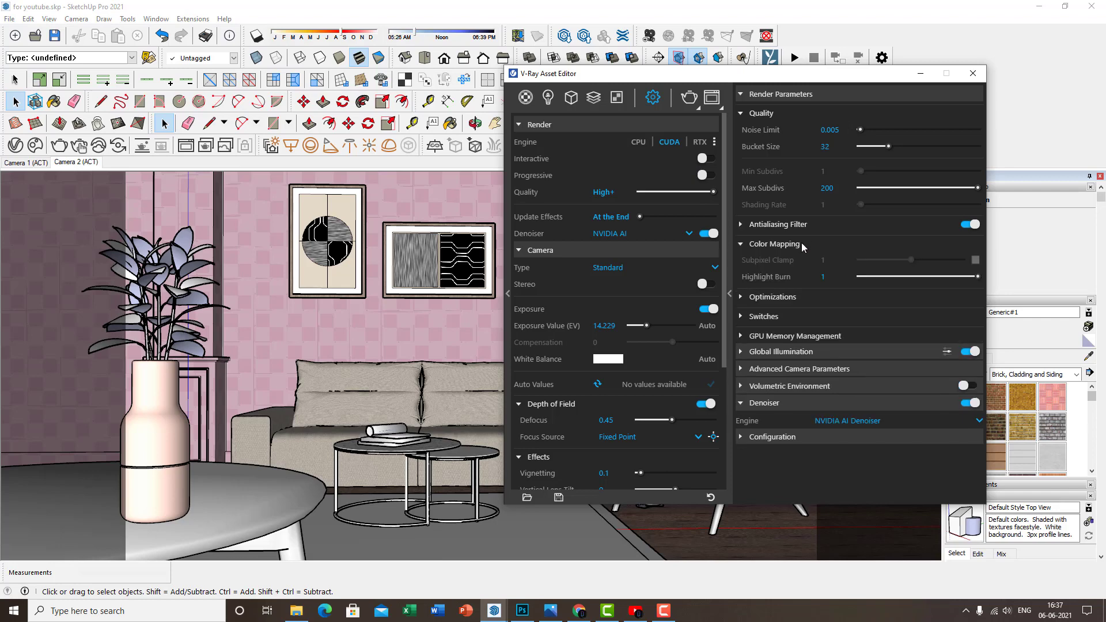
left_click(800, 244)
left_click(811, 304)
left_click(811, 304)
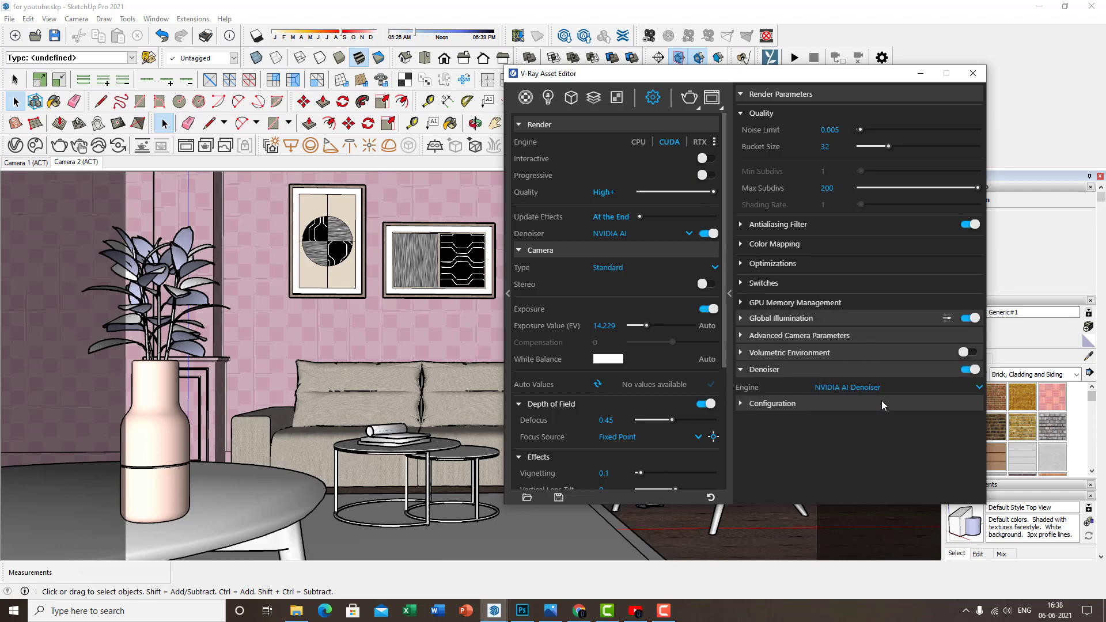
Try the Intel Open Image denoiser, then return the denoiser to NVIDIA AI
left_click(626, 235)
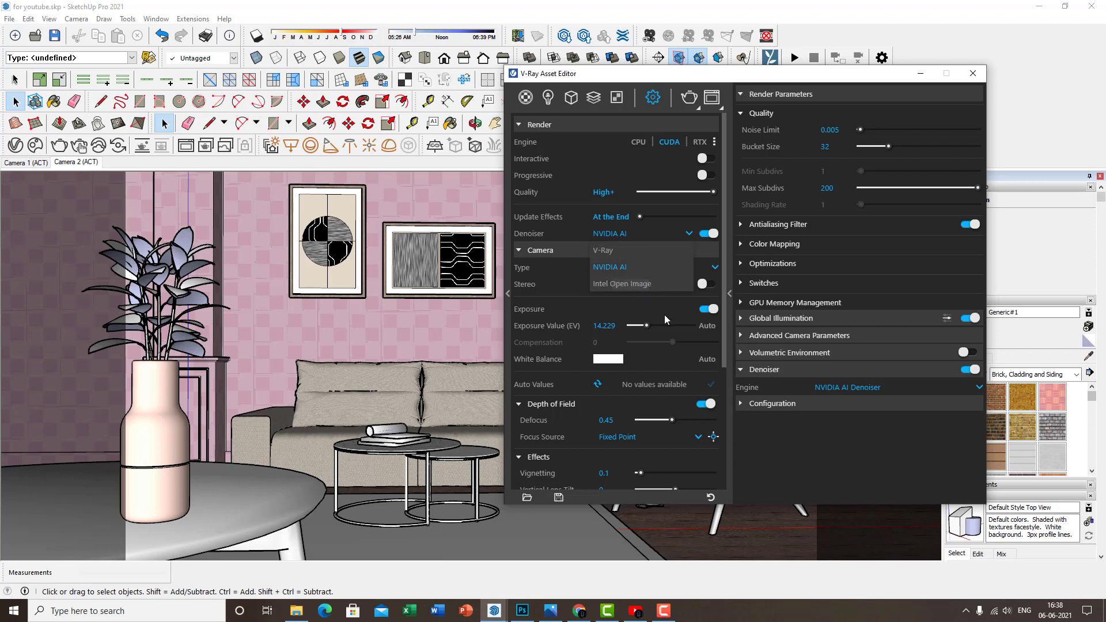
left_click(638, 285)
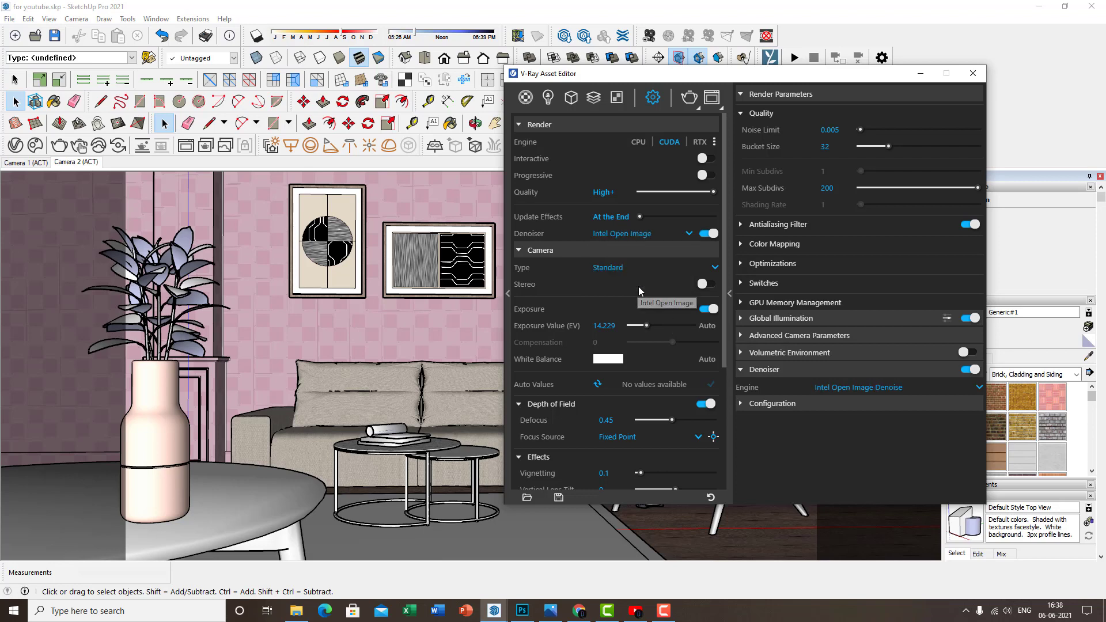
left_click(910, 387)
left_click(910, 387)
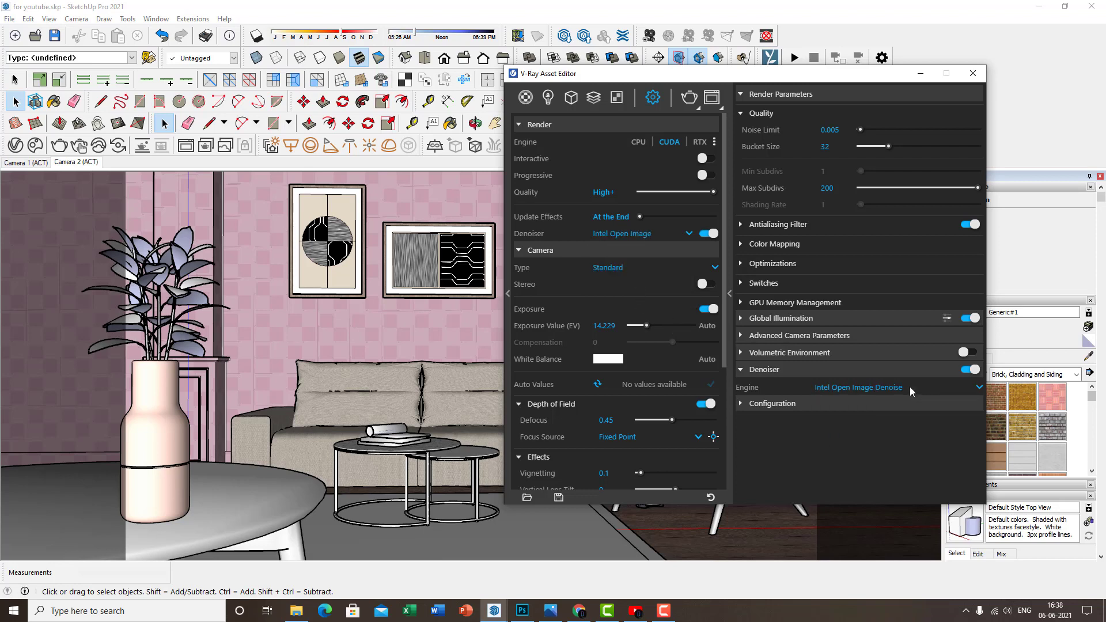
left_click(647, 235)
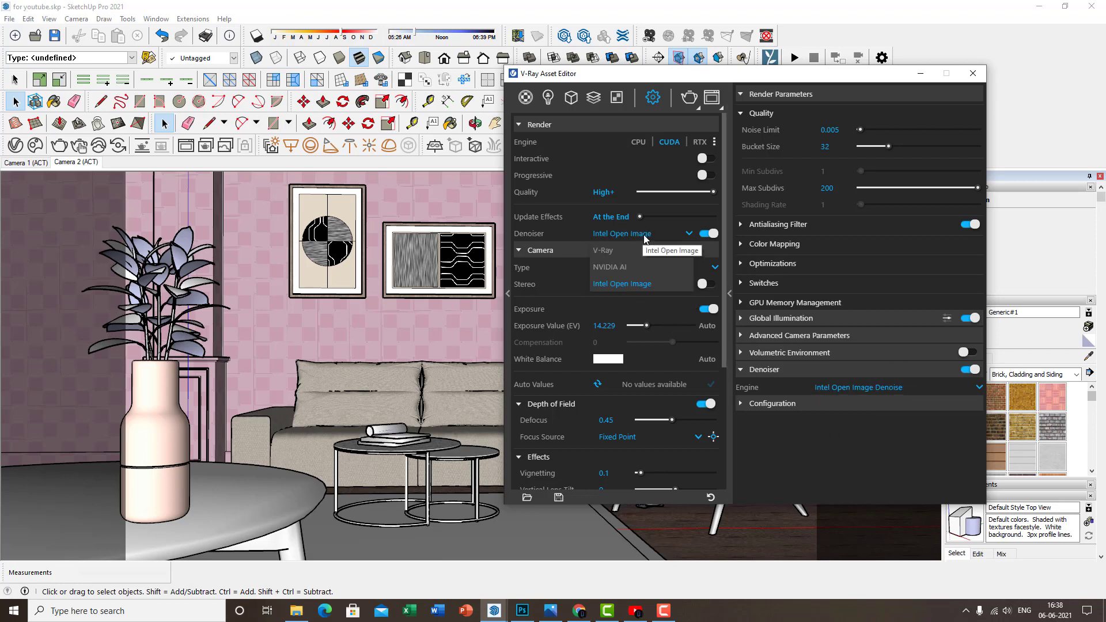
left_click(660, 268)
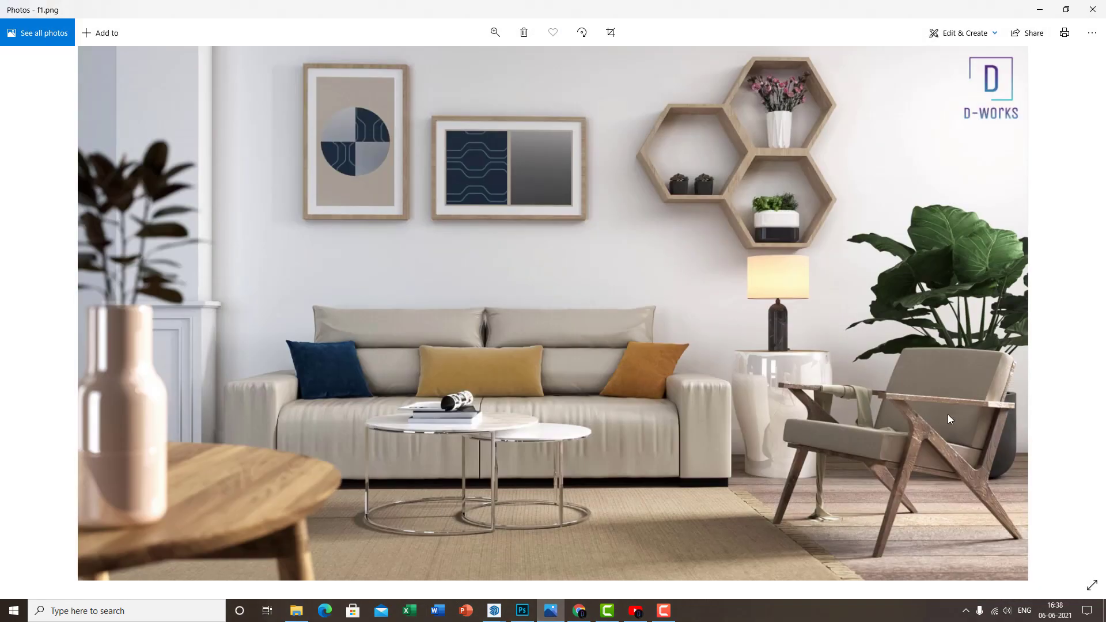
Examine the lamp, plant, shelves and sofa up close in the reference picture f1.png
scroll(962, 411, "up", 3)
left_click_drag(942, 326, 907, 534)
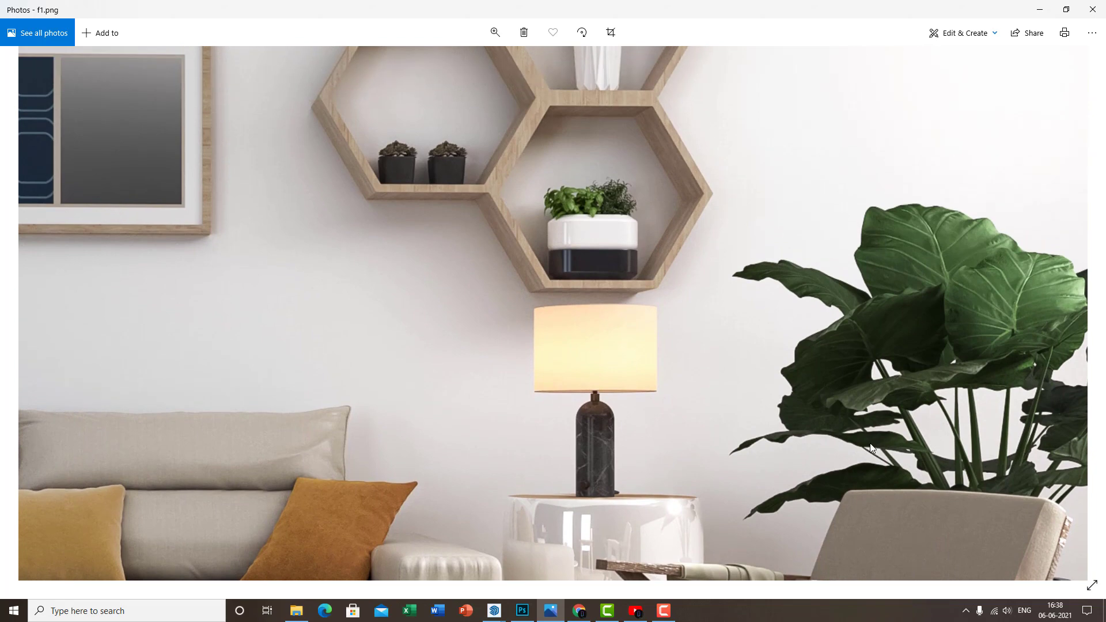
left_click_drag(686, 322, 697, 450)
left_click_drag(416, 379, 433, 482)
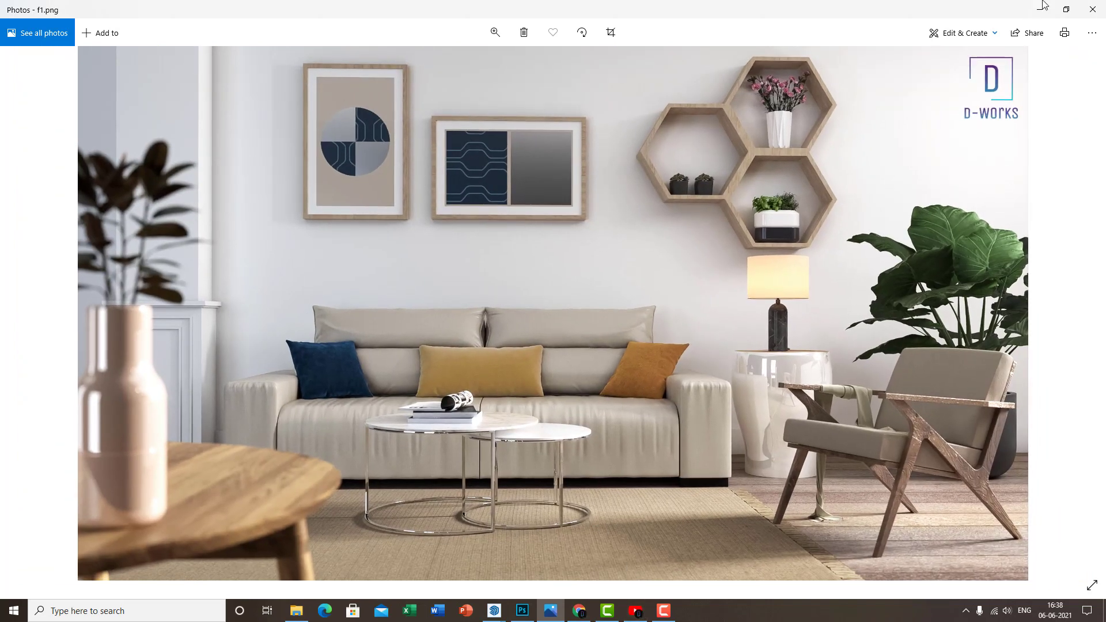
left_click(1042, 7)
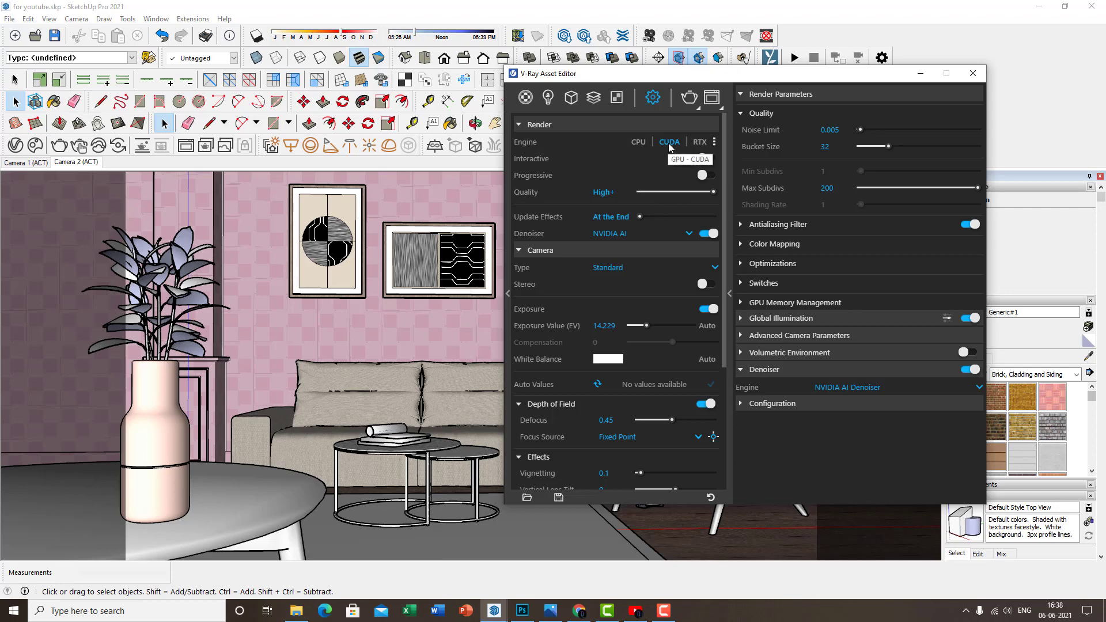
Review the image width and height under Render Output along with the other render and camera settings
scroll(631, 282, "down", 3)
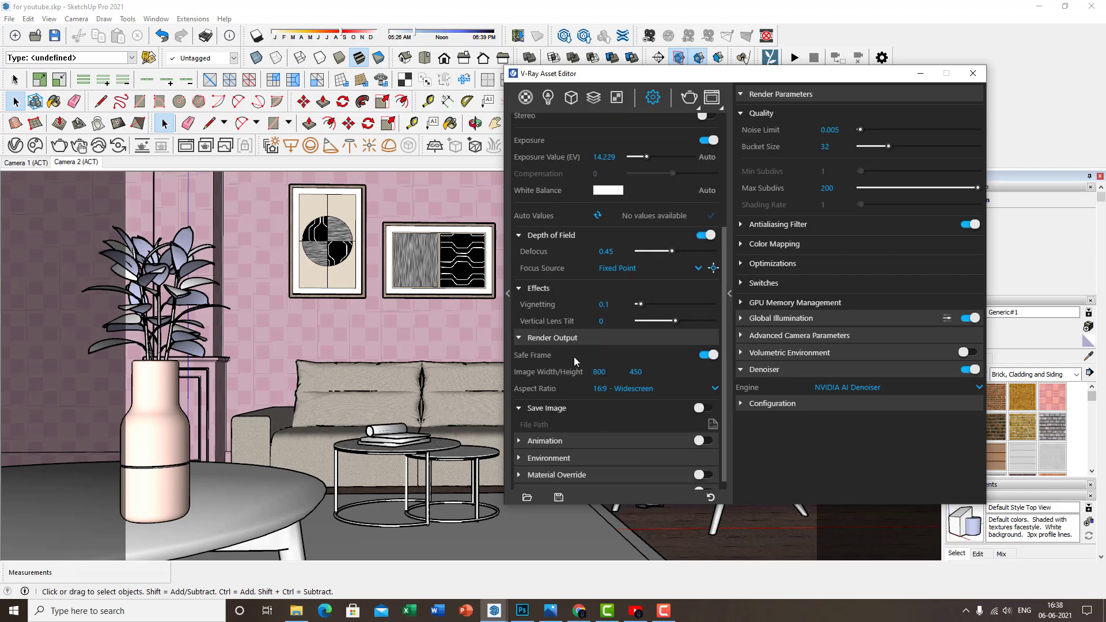
double_click(608, 372)
scroll(668, 234, "up", 5)
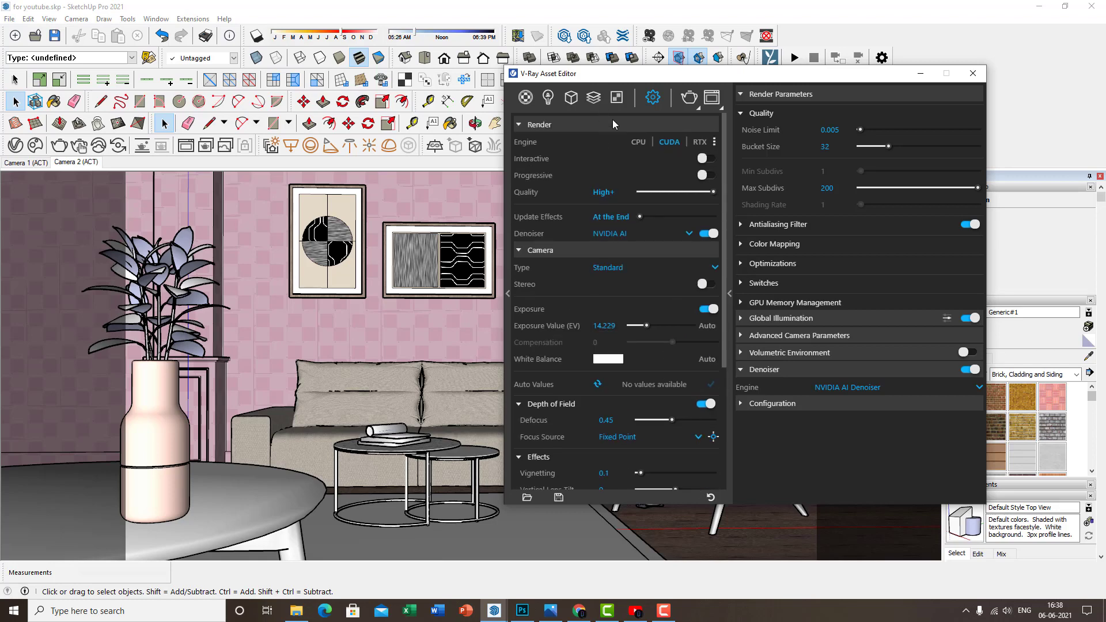
scroll(655, 441, "down", 5)
scroll(600, 357, "up", 5)
Review the available render elements and inspect the scene's Light Mix, Lighting and Reflection elements
left_click(597, 105)
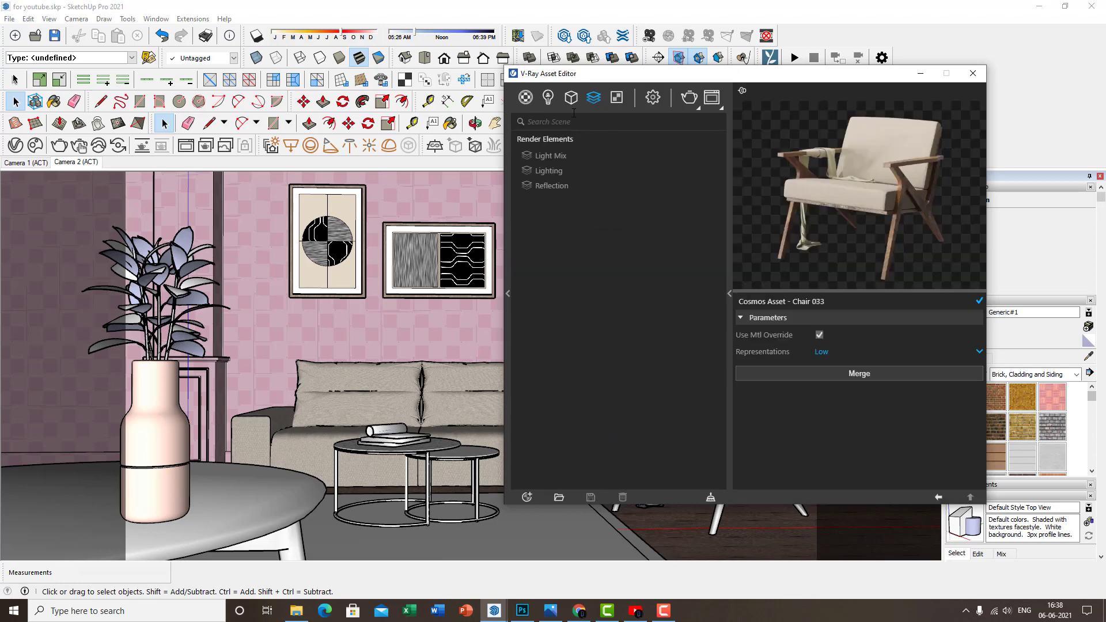
left_click(594, 104)
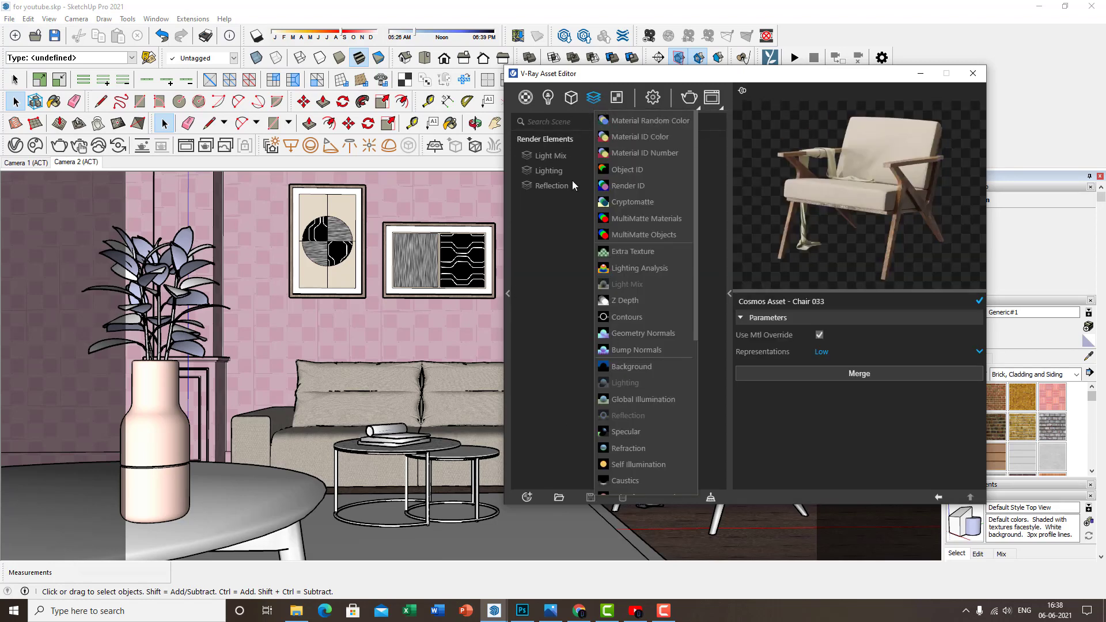
left_click(565, 286)
left_click(559, 170)
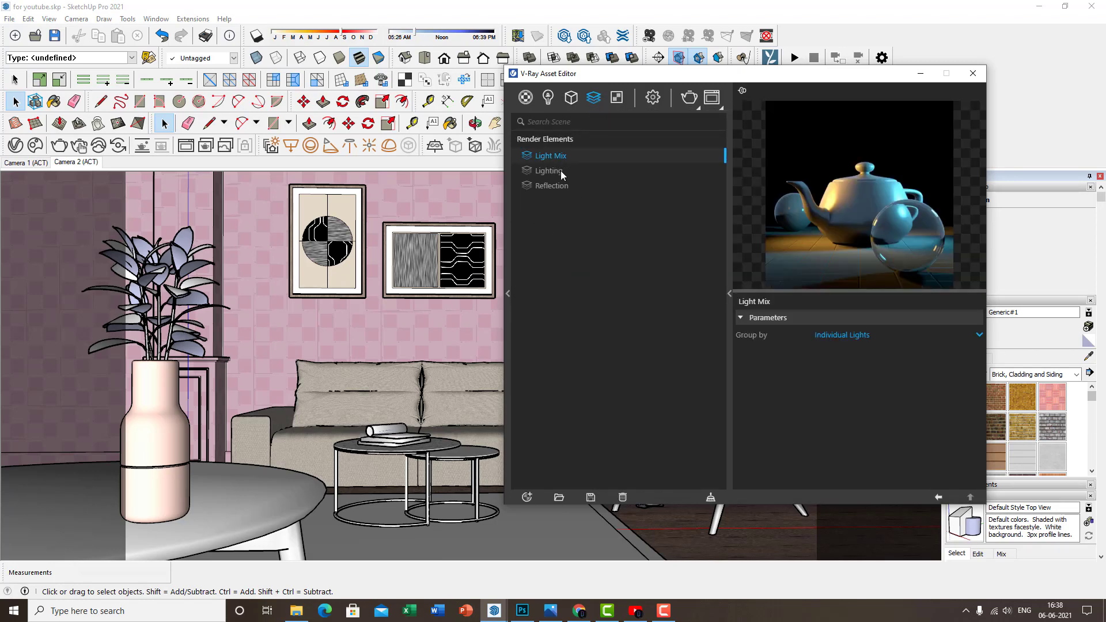
left_click(563, 185)
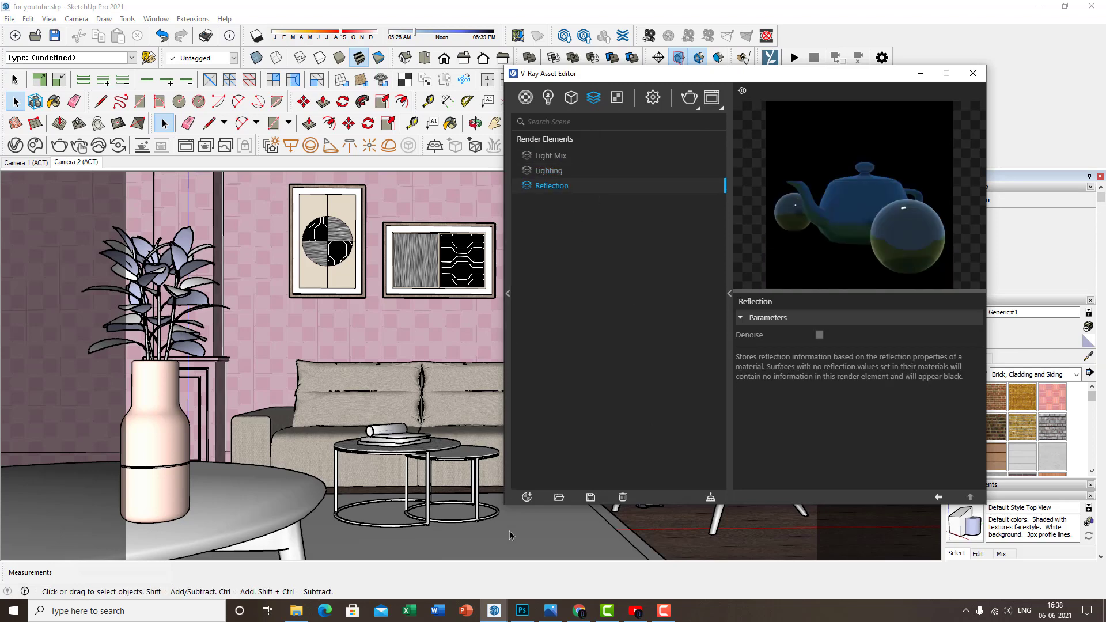
Check the living room reference picture f1.png once more, then return to the render elements
left_click(550, 611)
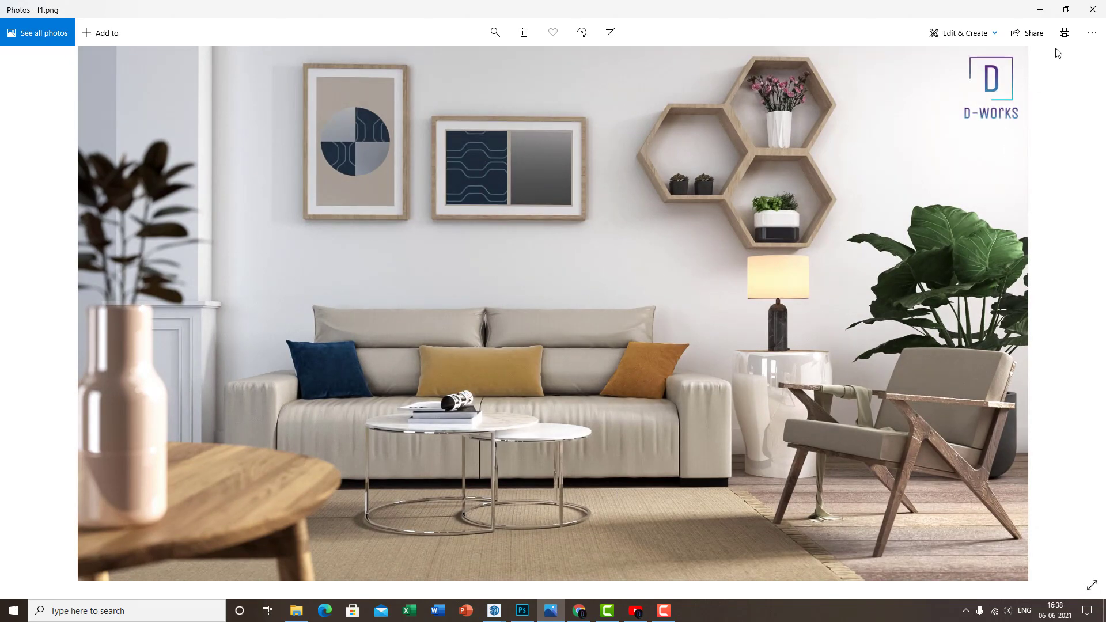
left_click(1040, 10)
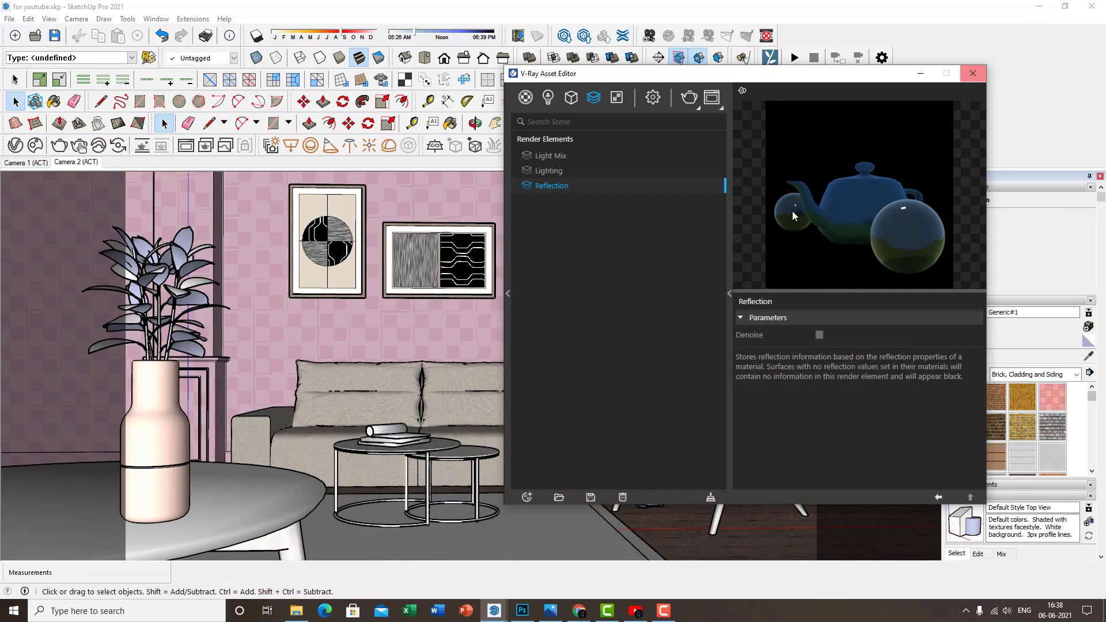
left_click(584, 170)
left_click(585, 188)
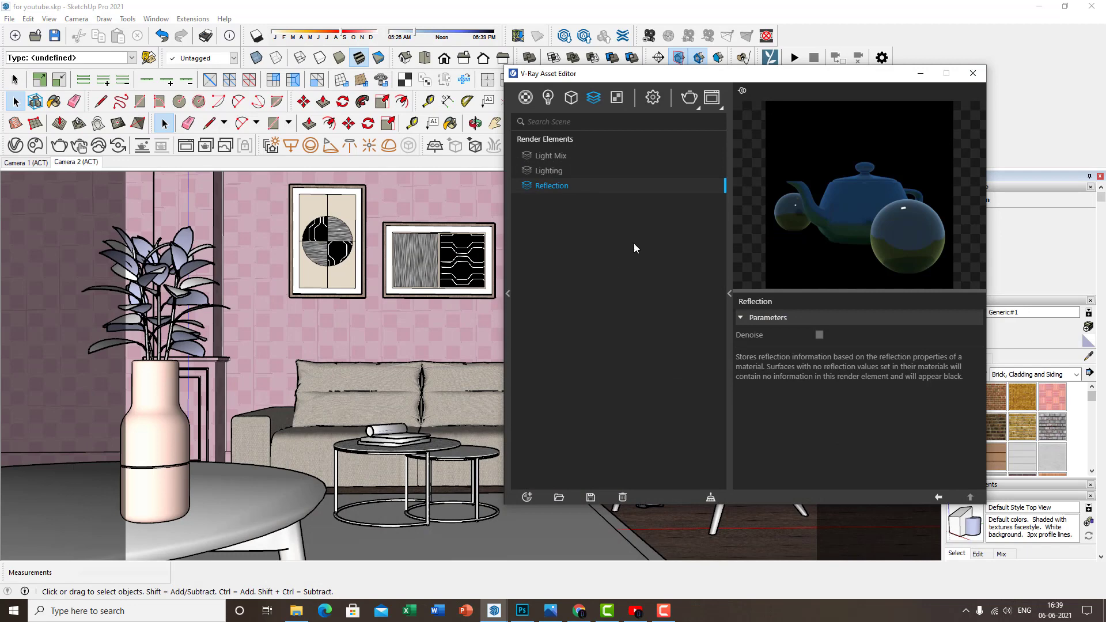
Start the V-Ray render of the living room from the current camera view
left_click(689, 99)
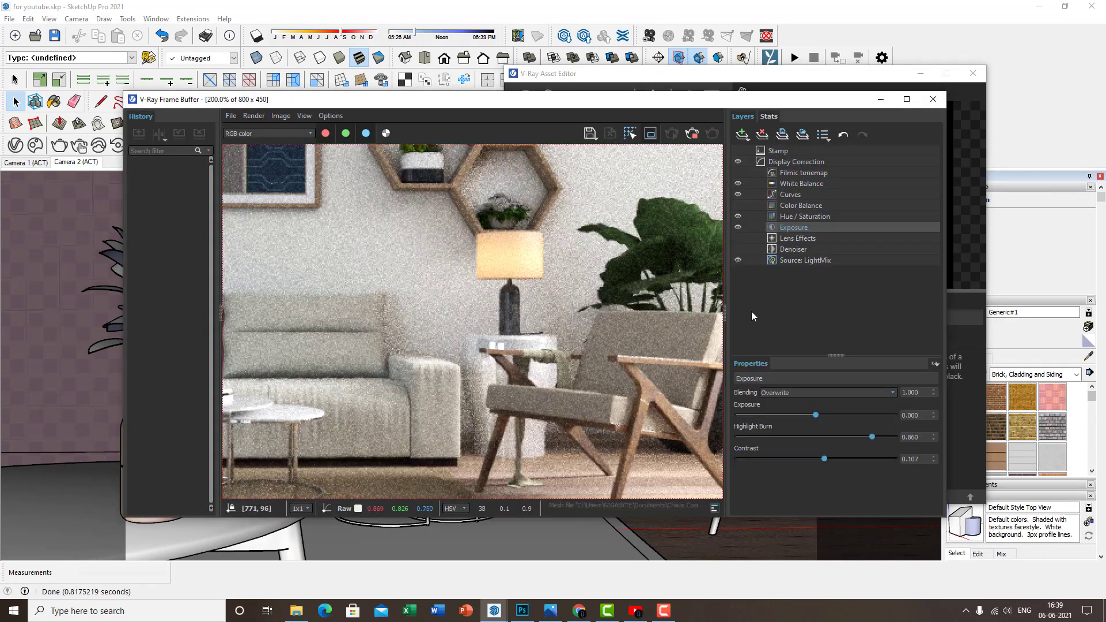
left_click(664, 612)
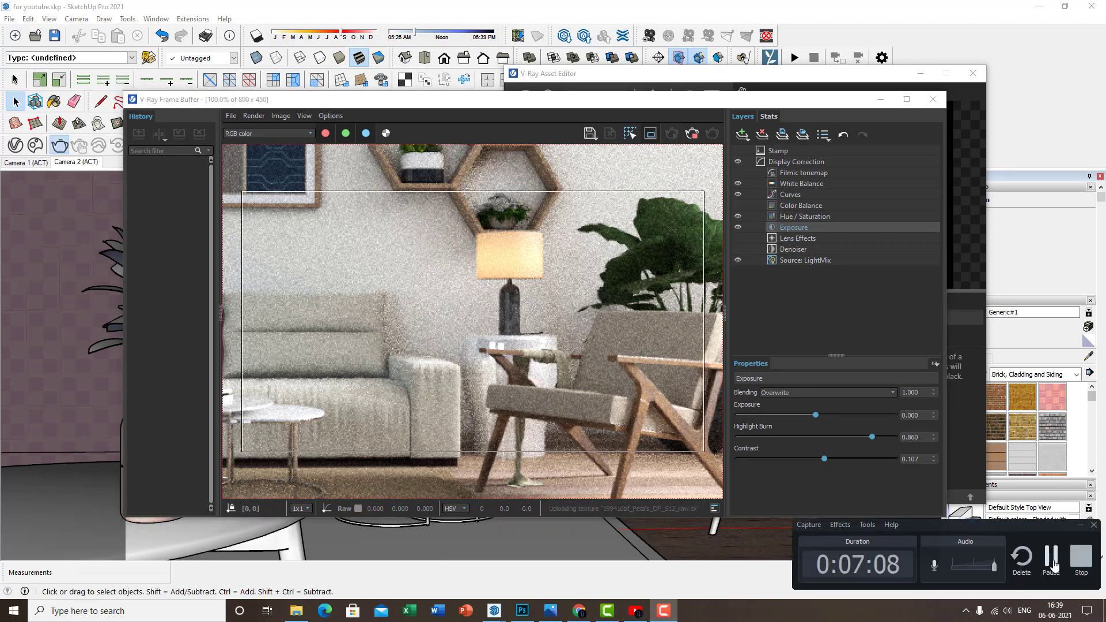
left_click(1051, 558)
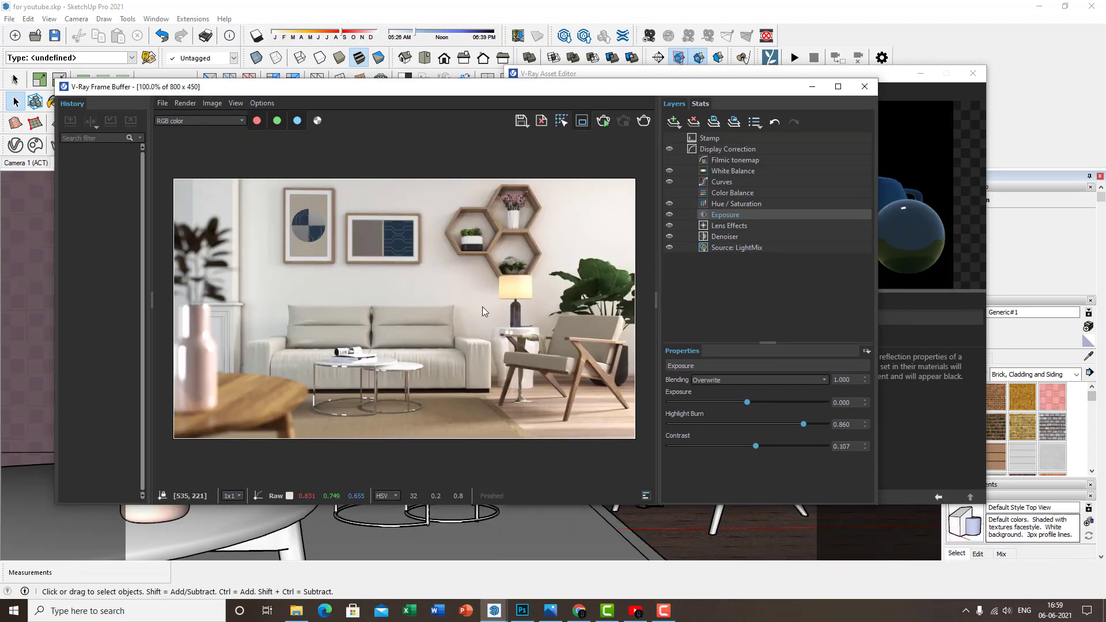
Inspect the finished render, then show the LightMix source settings with the frame buffer enlarged to reveal every light
scroll(445, 325, "up", 2)
scroll(383, 308, "down", 3)
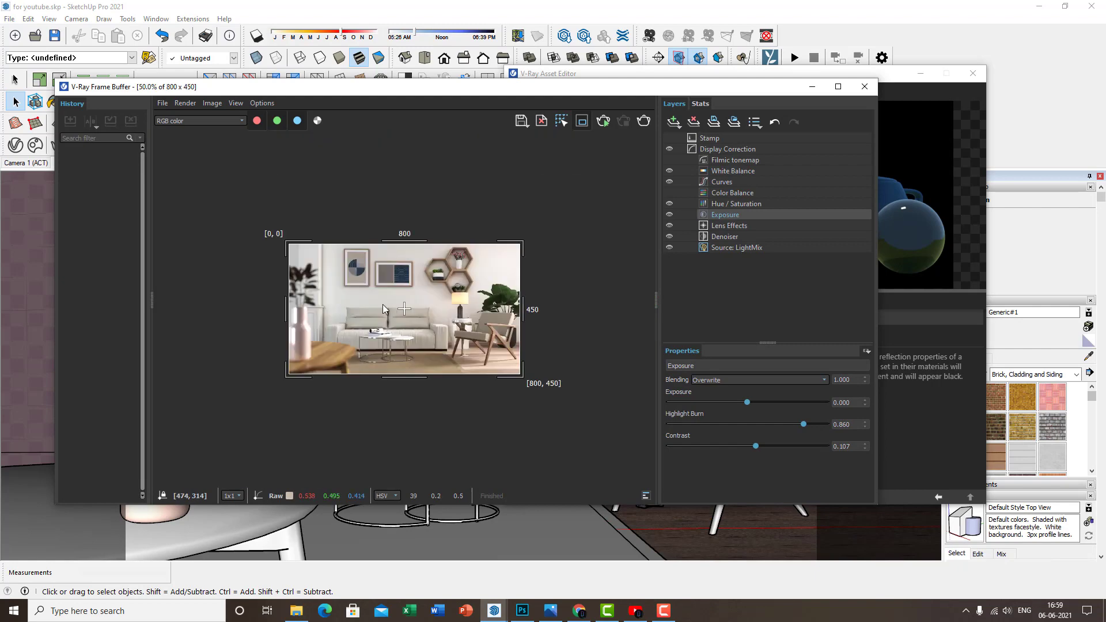
scroll(383, 308, "up", 2)
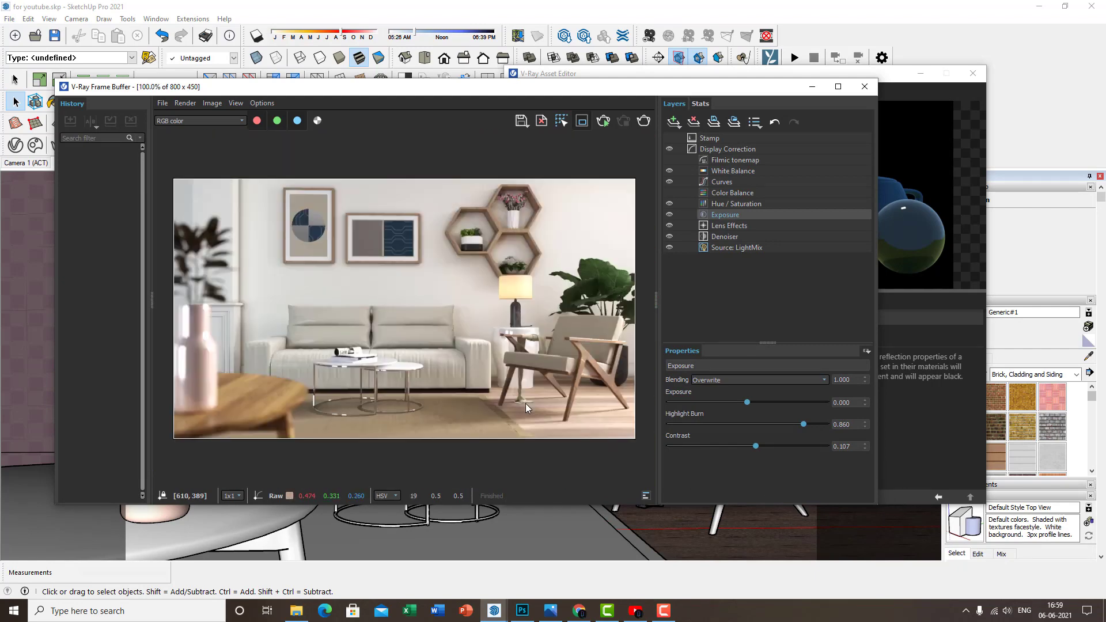
left_click(771, 249)
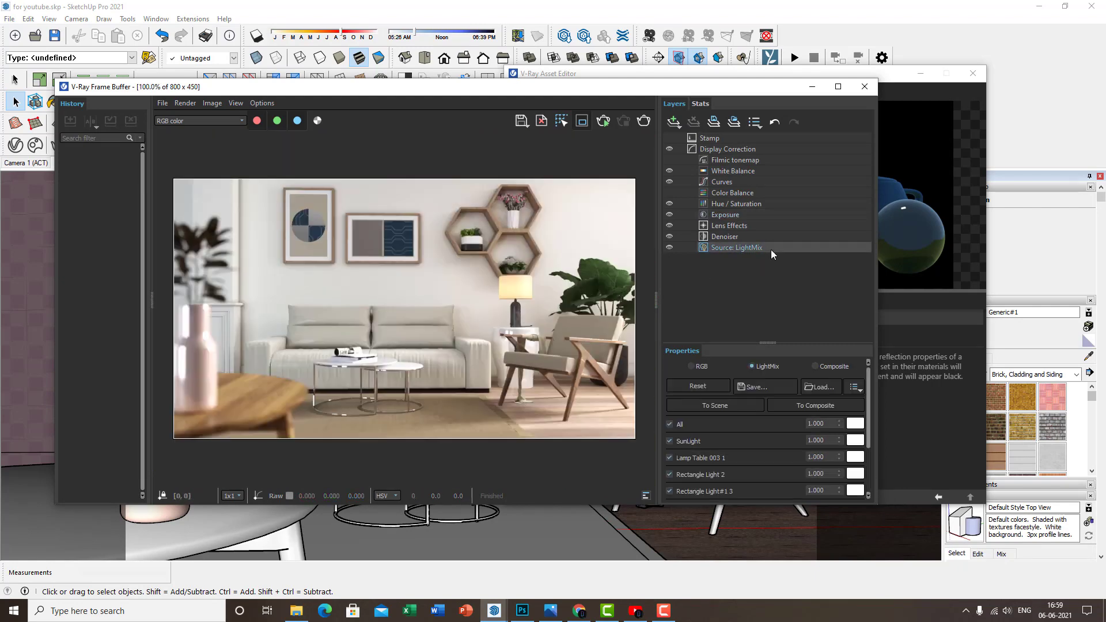
scroll(771, 443, "down", 2)
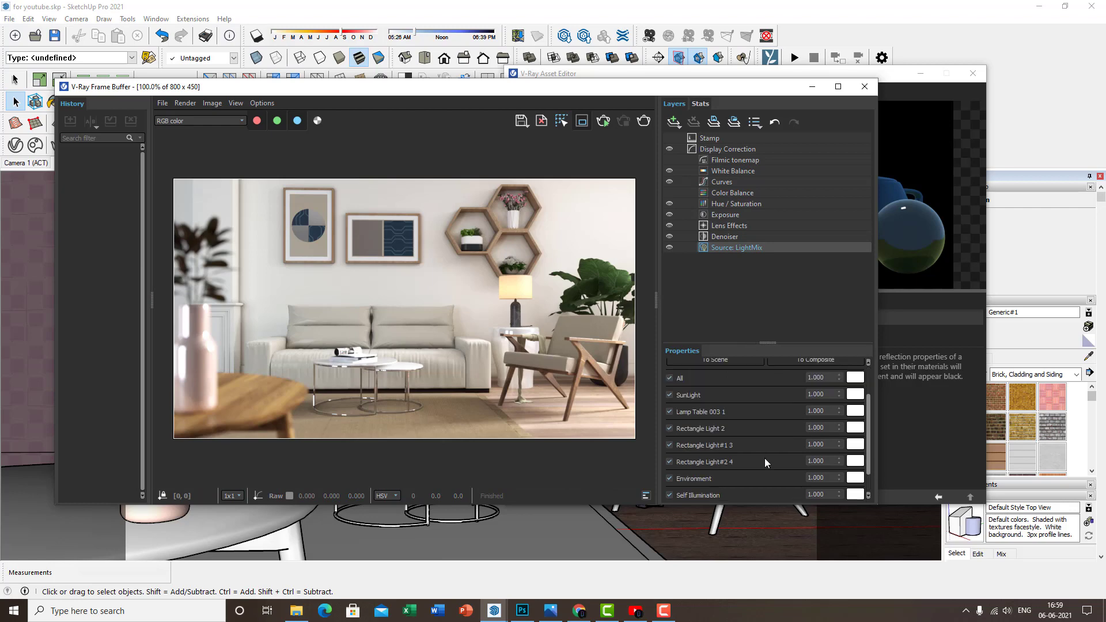
double_click(756, 507)
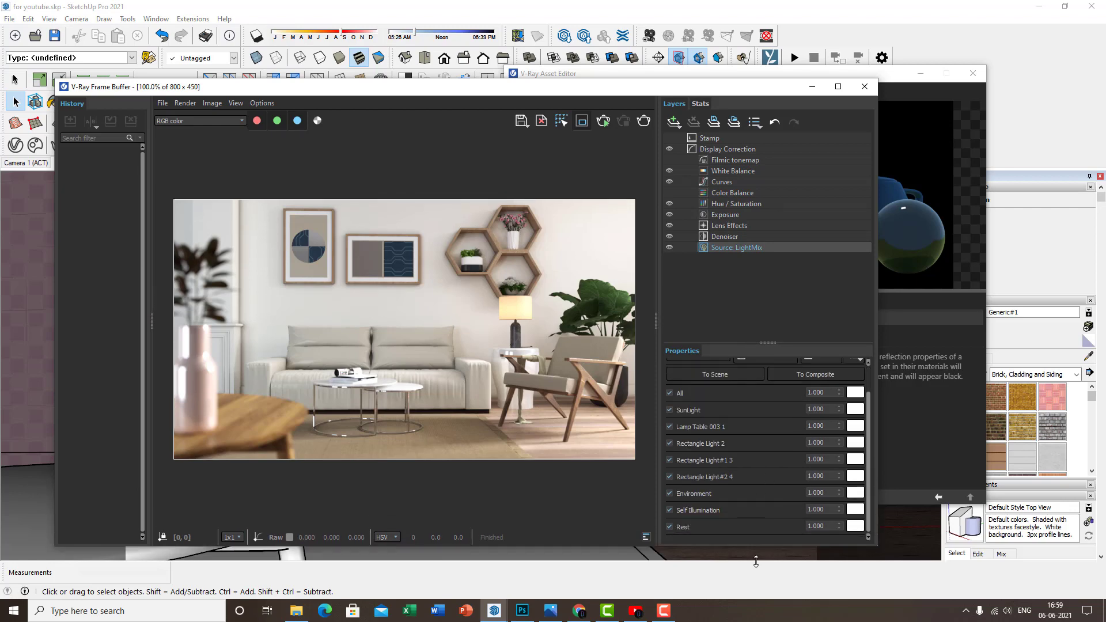
left_click_drag(707, 10, 730, 10)
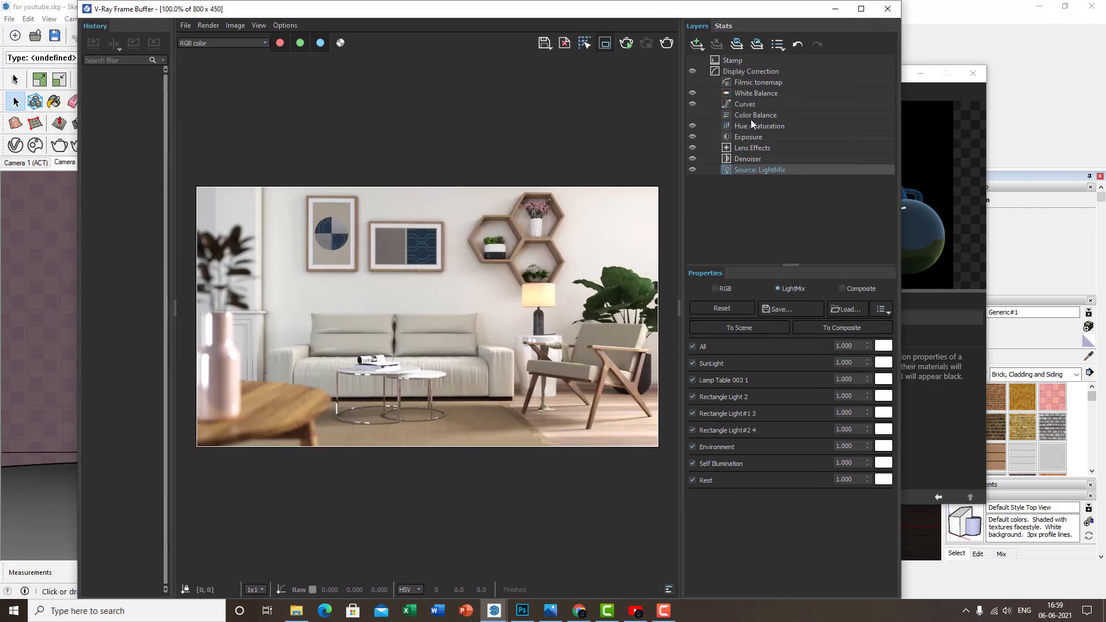
Toggle Lamp Table 003 1 and Rectangle Light 2 to compare their effect, and set Rectangle Light 2's intensity to 1.2
left_click(692, 379)
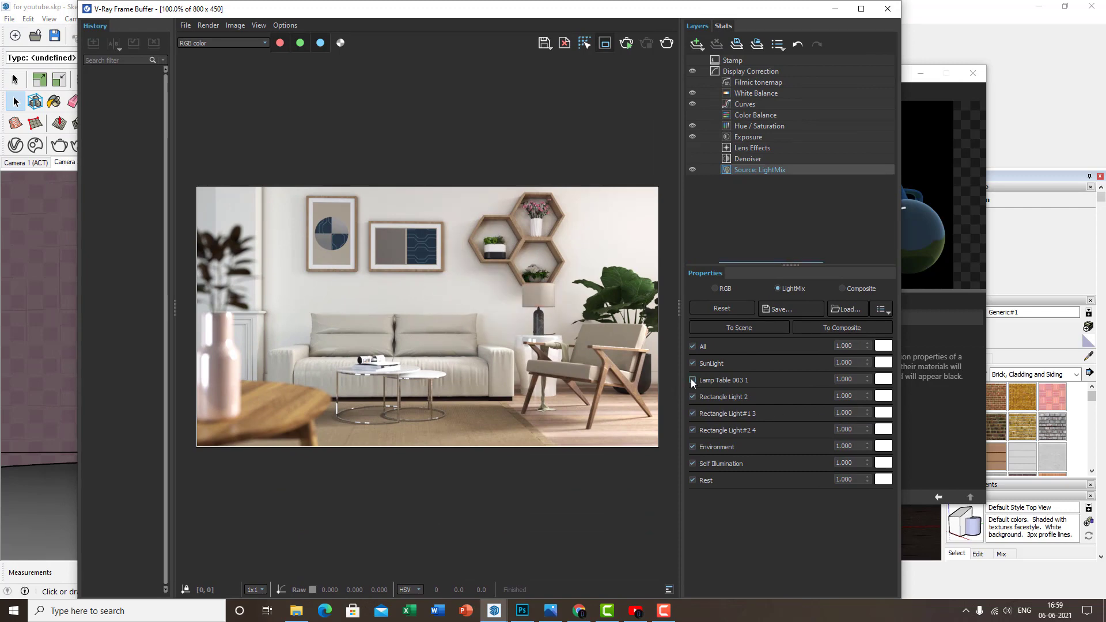
left_click(692, 380)
left_click(692, 397)
left_click(693, 397)
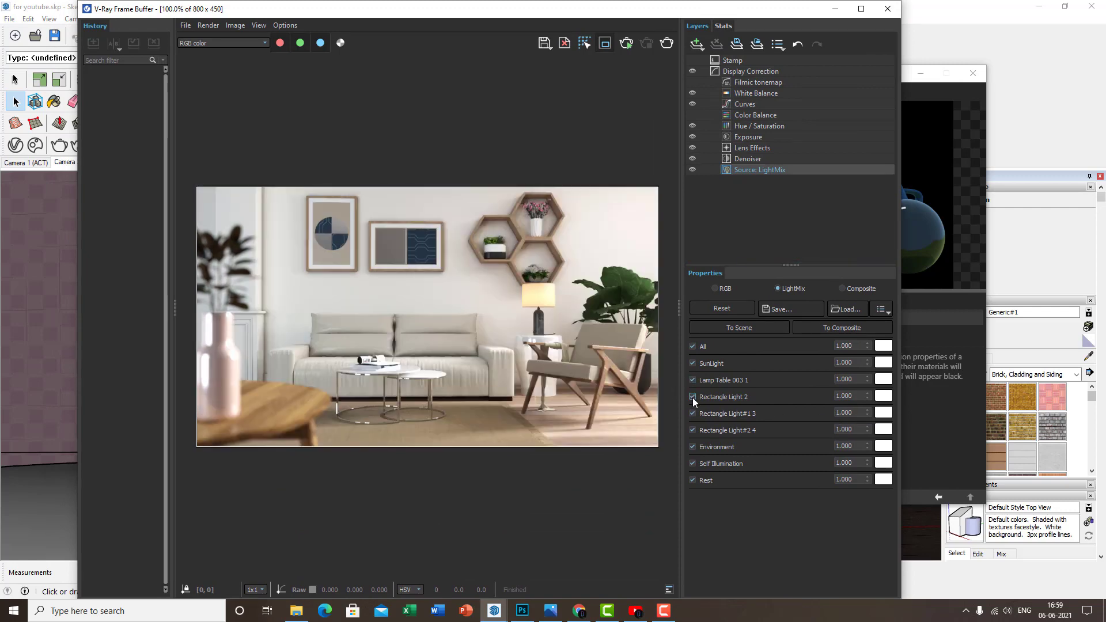
double_click(847, 396)
type("1.2")
key("Return")
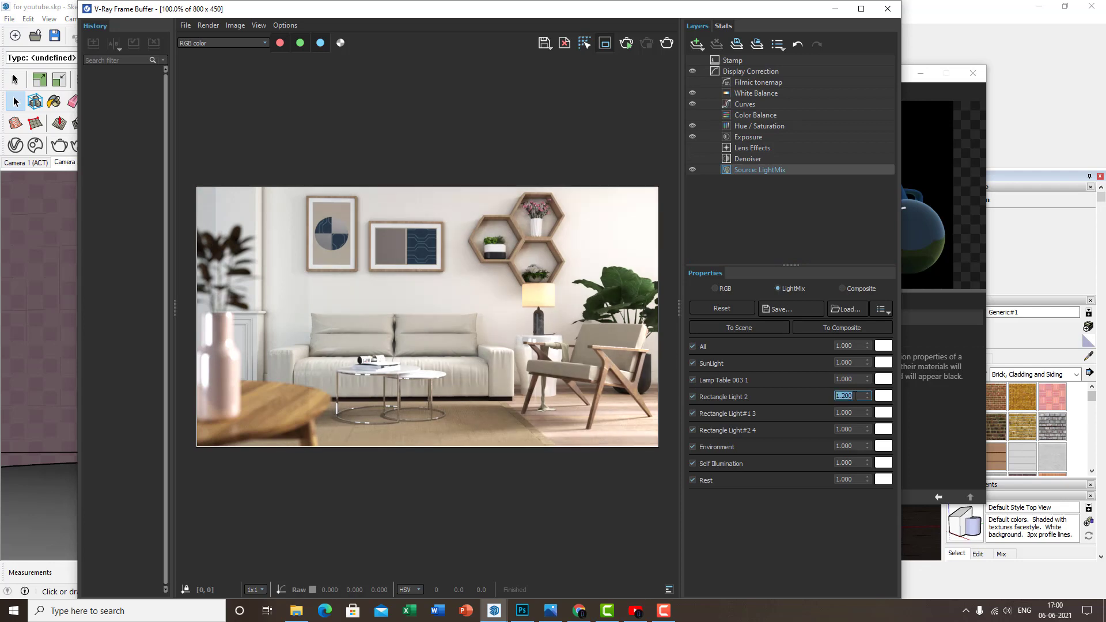
Compare the render with Rectangle Light#1 3 switched off and on in the LightMix
left_click(693, 415)
left_click(693, 415)
left_click(693, 415)
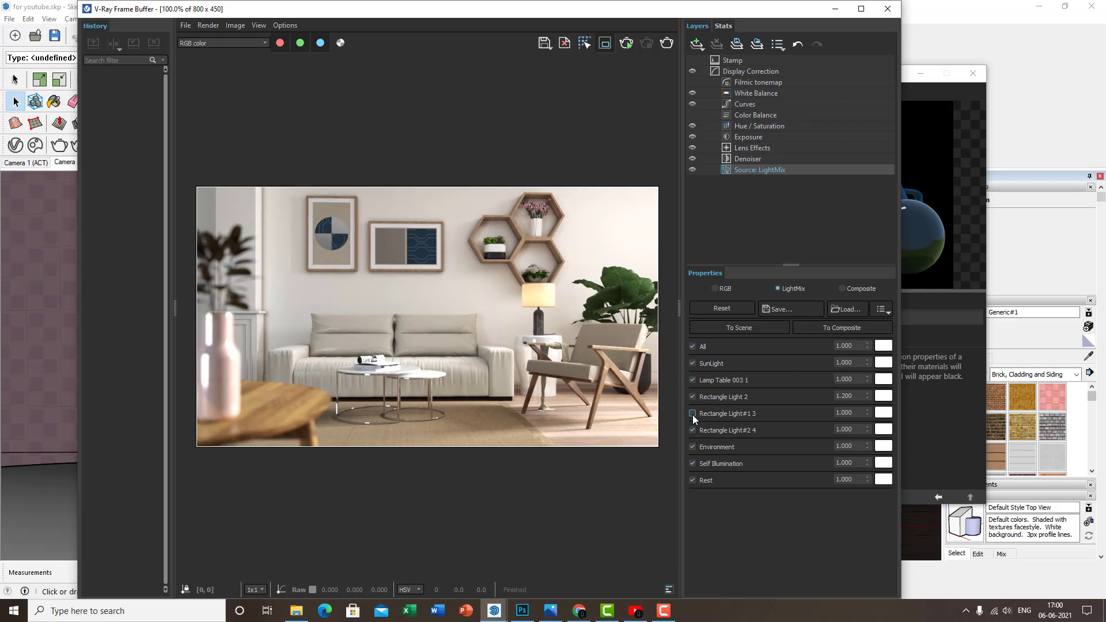
left_click(693, 415)
Toggle Rectangle Light#2 4 to compare its effect, then set its LightMix intensity to 0.8
left_click(693, 430)
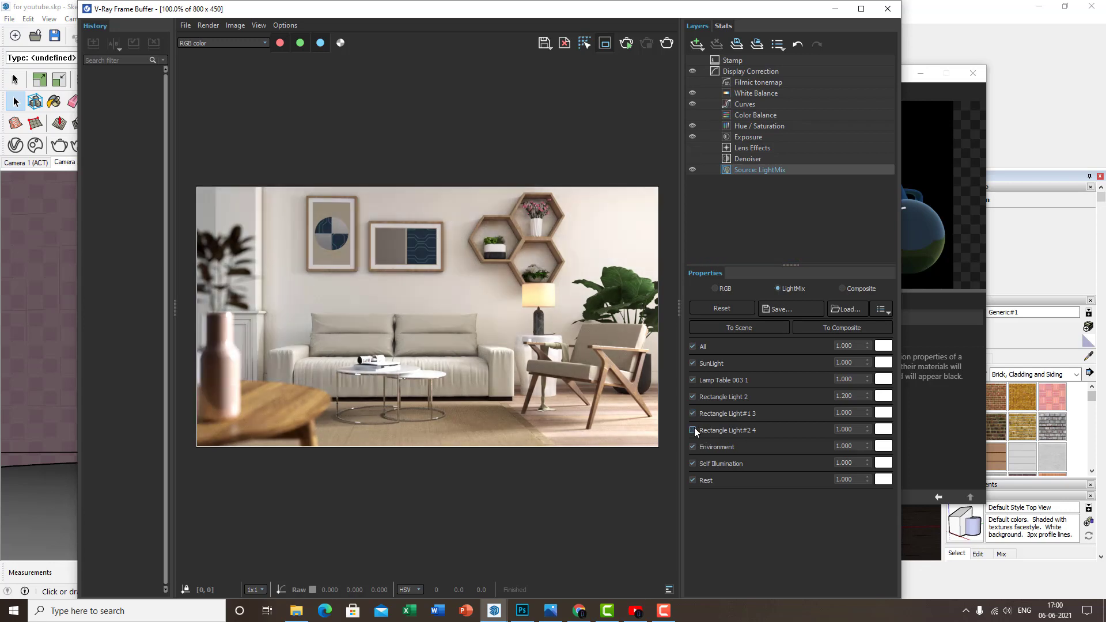
left_click(693, 430)
left_click(693, 431)
left_click(693, 430)
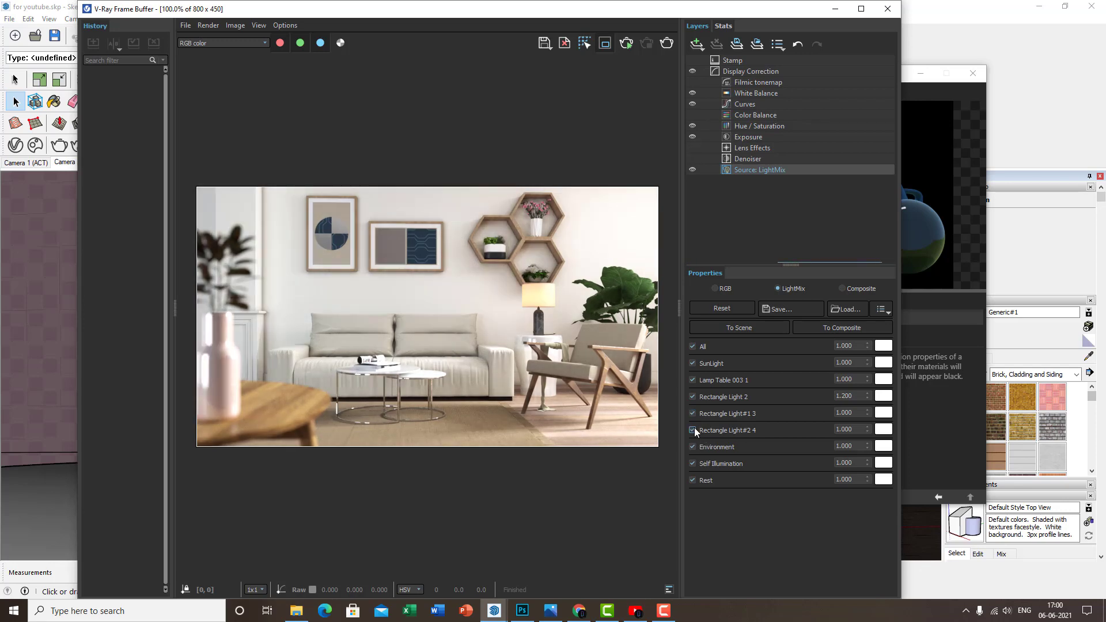
double_click(845, 429)
type("0.8")
key("Return")
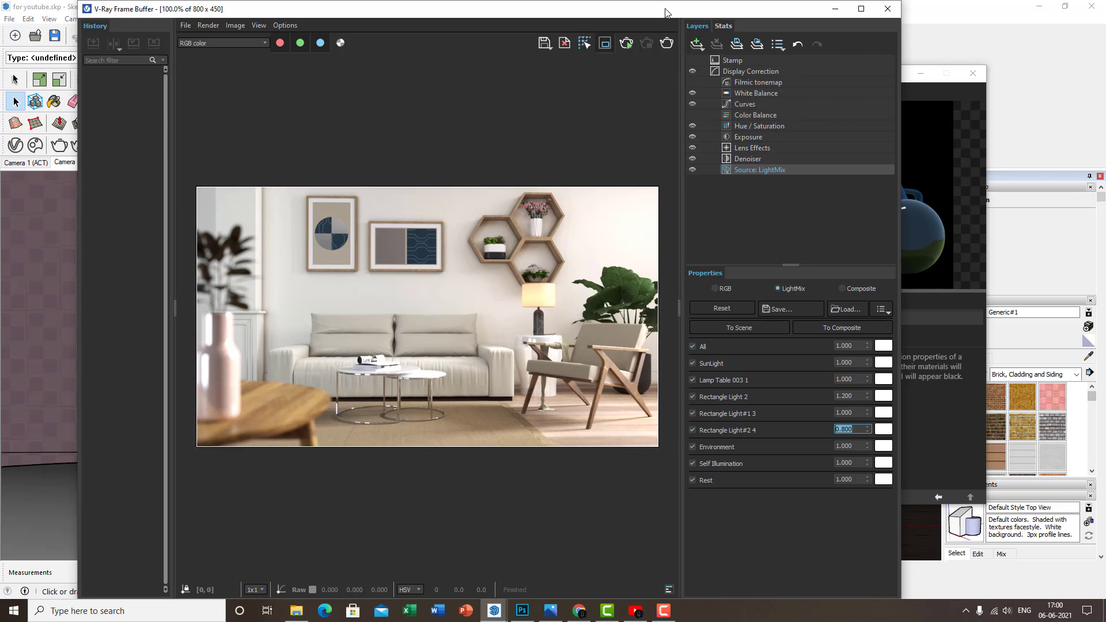
Open the Denoiser layer's properties and examine the denoised sofa, table, plant and wall frames up close
left_click_drag(671, 1, 677, 23)
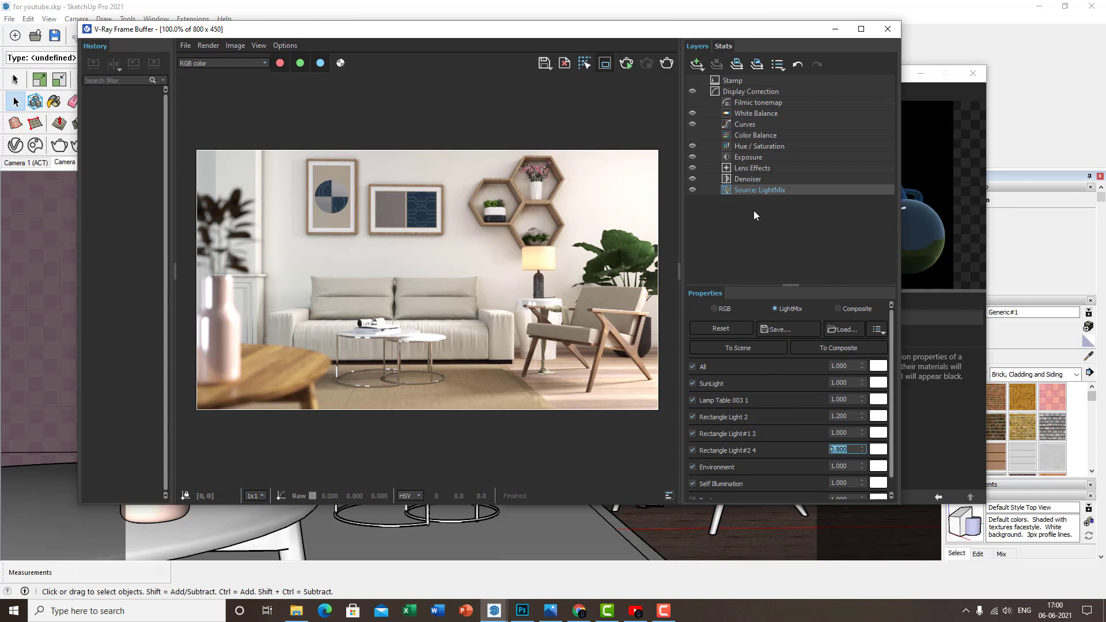
left_click(749, 179)
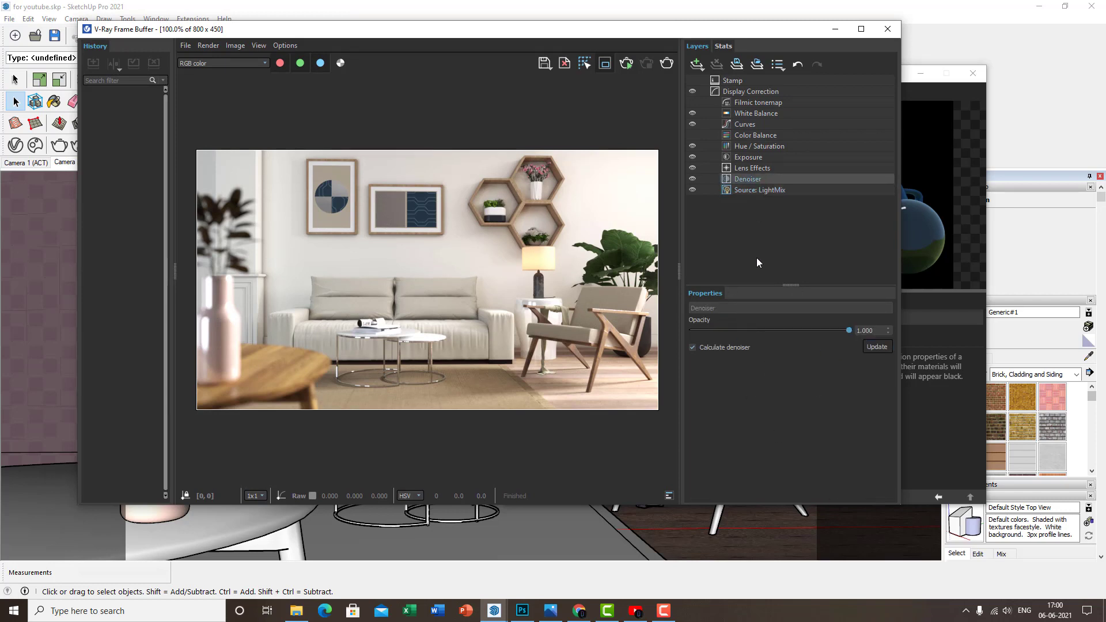
scroll(316, 279, "up", 4)
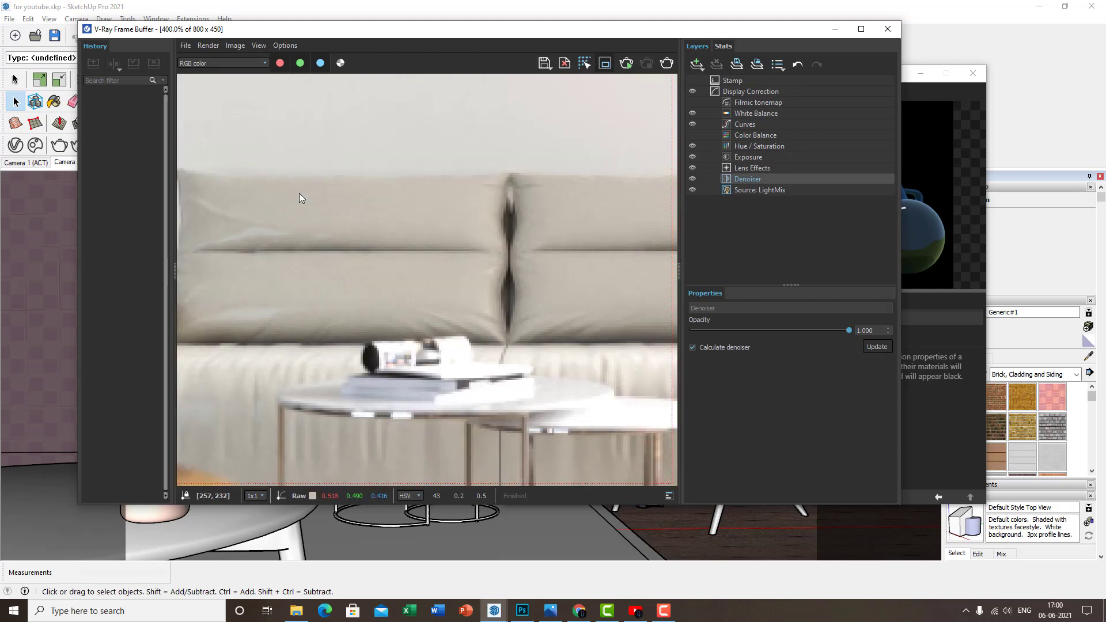
scroll(352, 296, "down", 4)
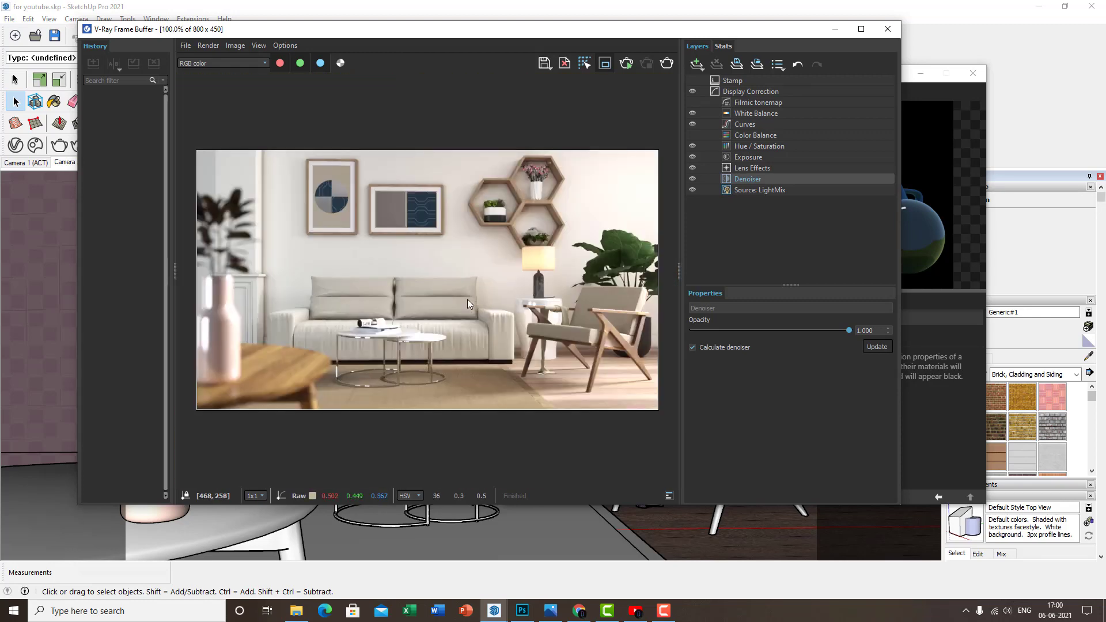
scroll(240, 205, "up", 1)
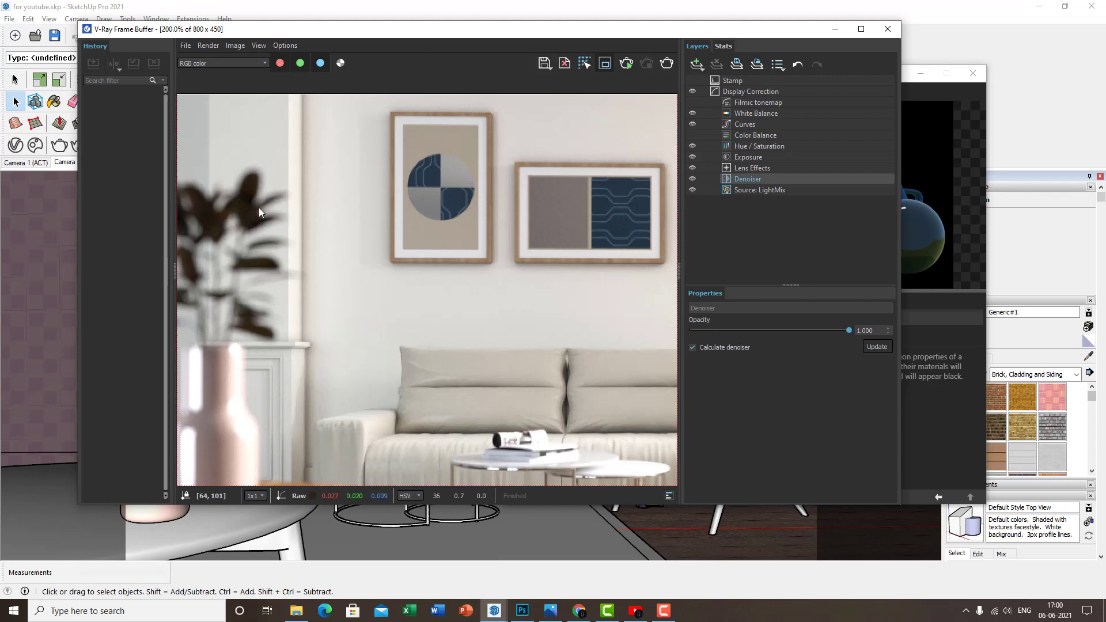
scroll(314, 205, "down", 2)
scroll(312, 205, "up", 1)
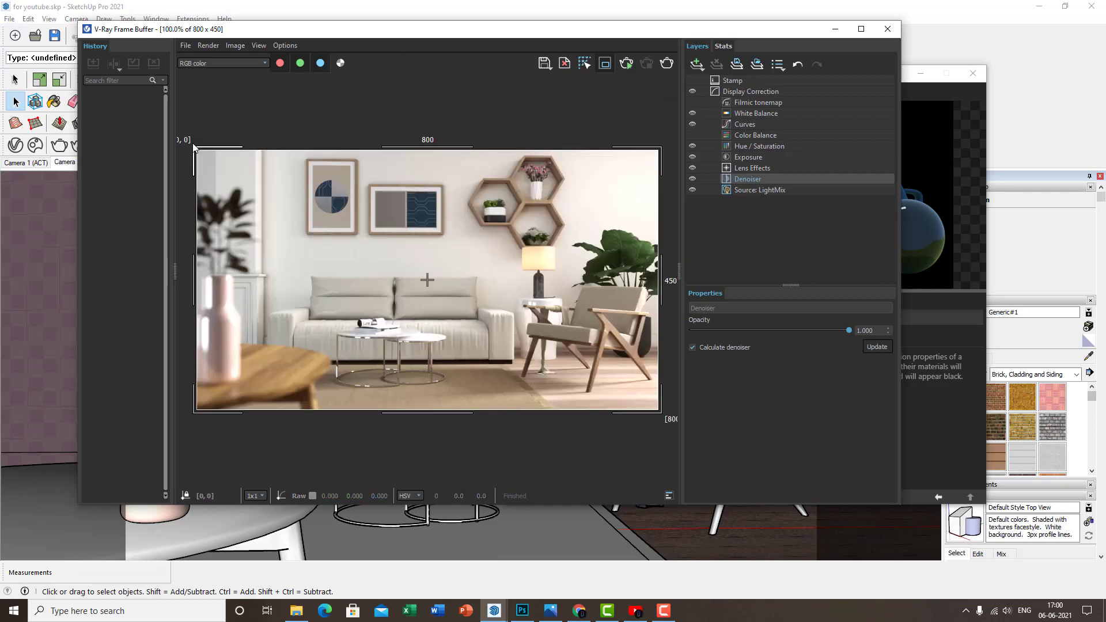
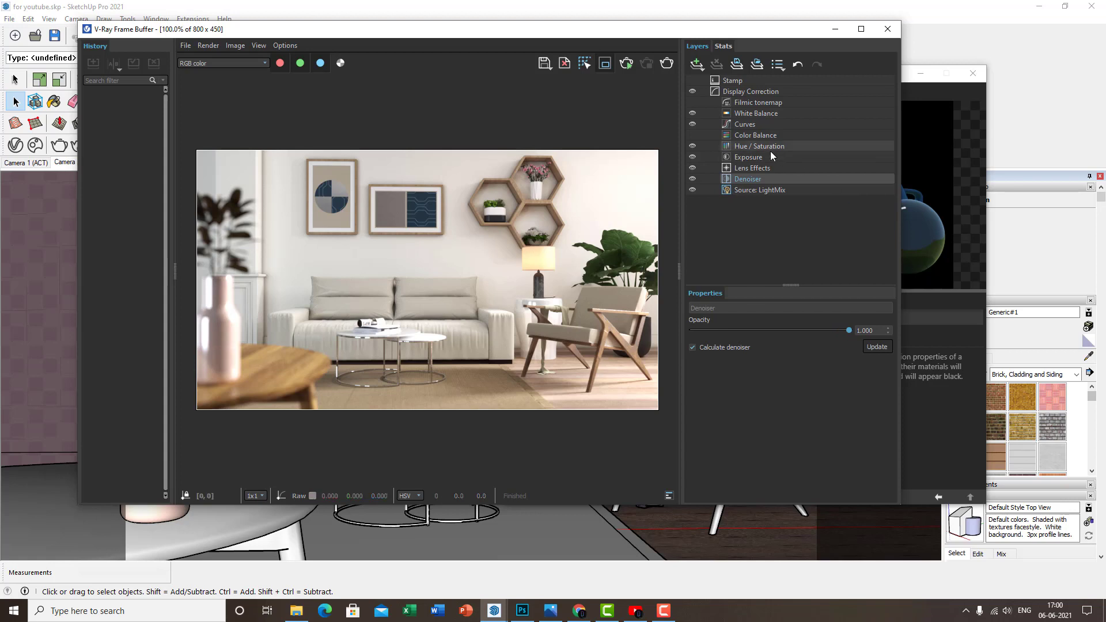
Raise the Lens Effects bloom/glare size to 81.061 and its intensity to 3.068
left_click(777, 167)
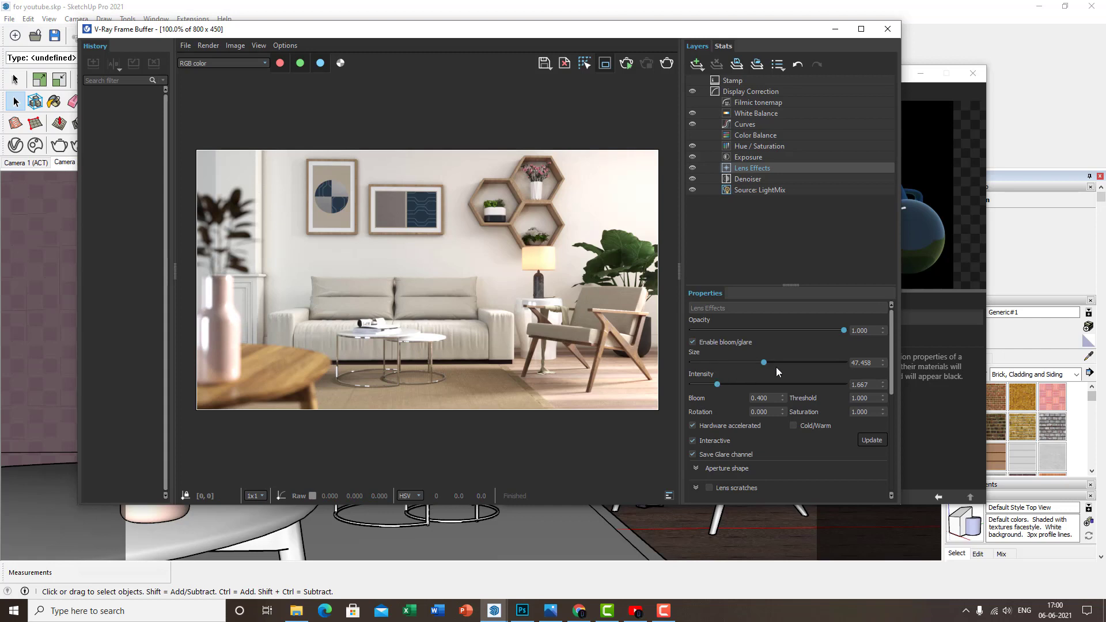
left_click(814, 362)
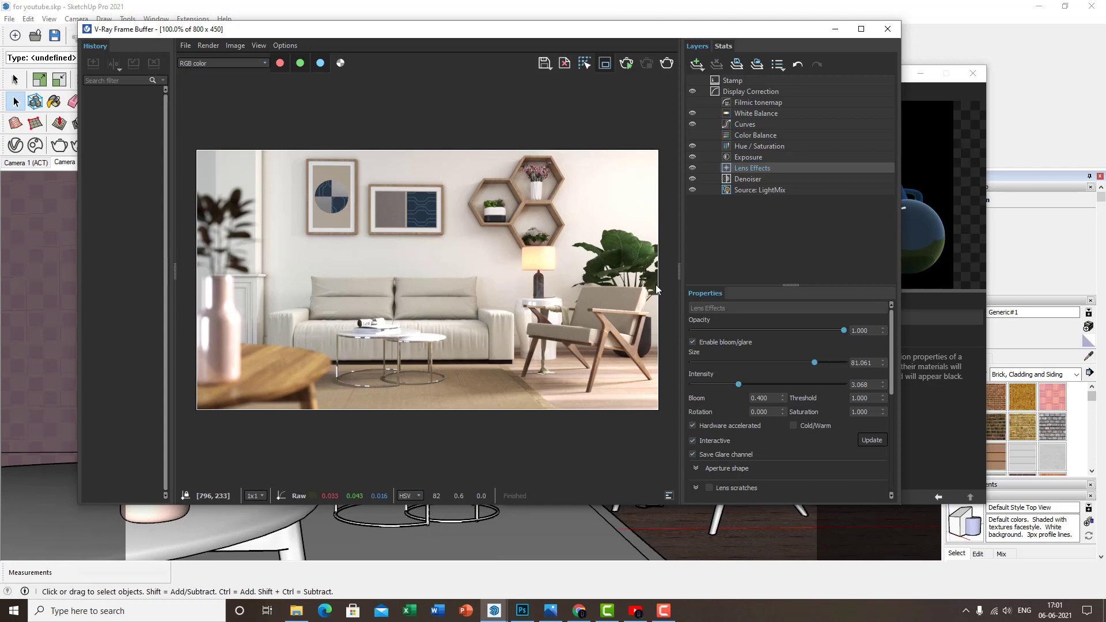
Open the Exposure layer's properties and turn on the display of clamped colors in the render
left_click(755, 159)
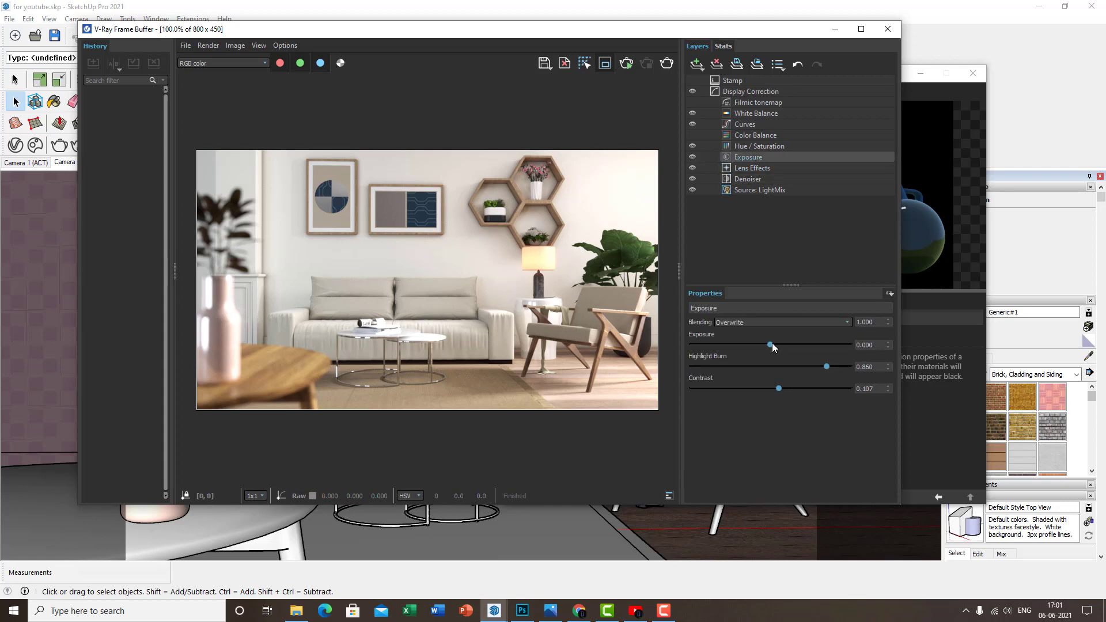
left_click(256, 45)
mouse_move(301, 101)
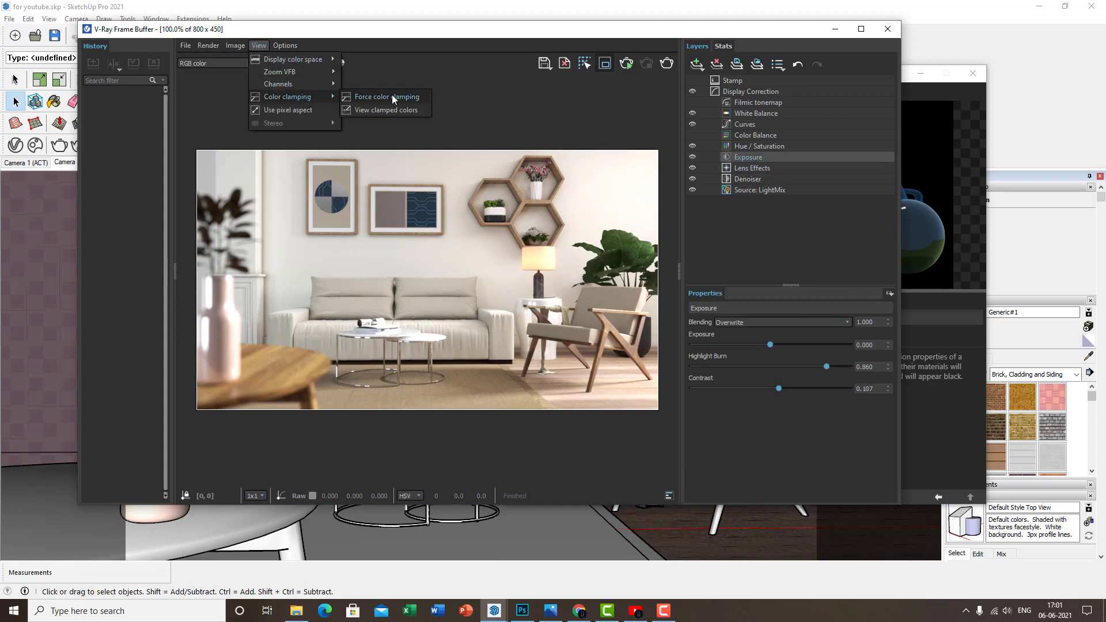
left_click(396, 97)
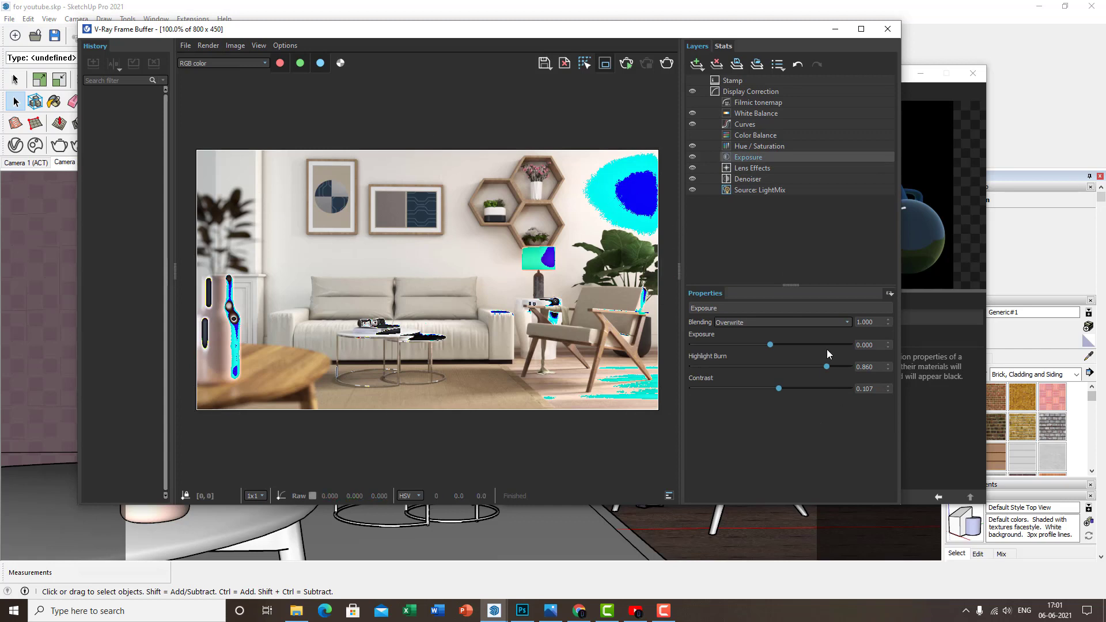
Set highlight burn to 0.769, exposure to 0.055 and contrast to 0.121, comparing against the reference picture f1.png
left_click_drag(827, 369, 814, 364)
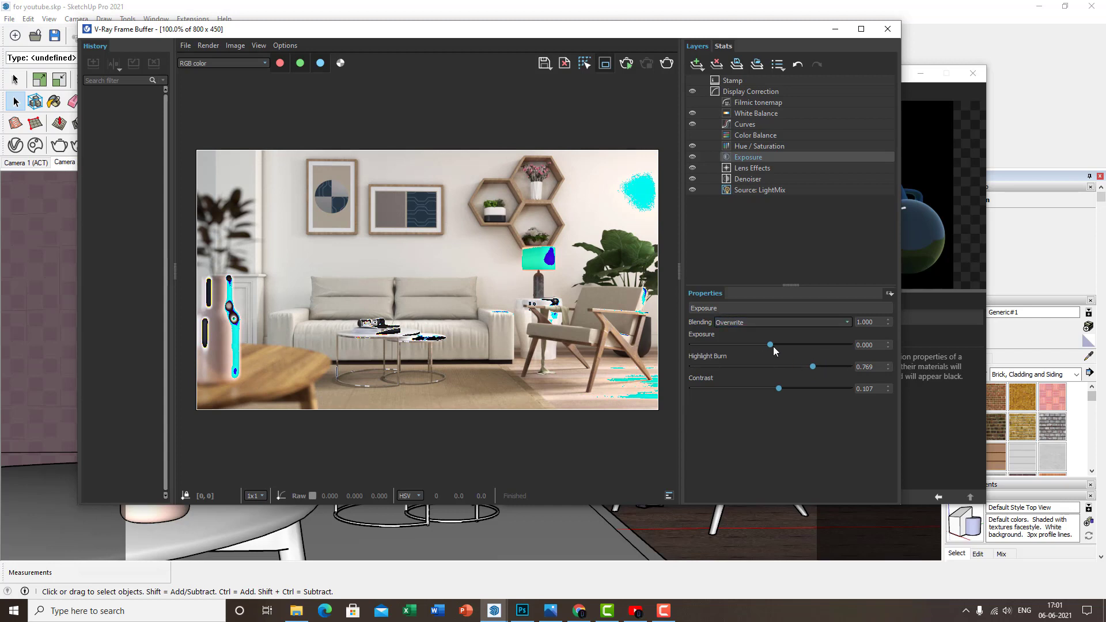
left_click_drag(772, 347, 772, 344)
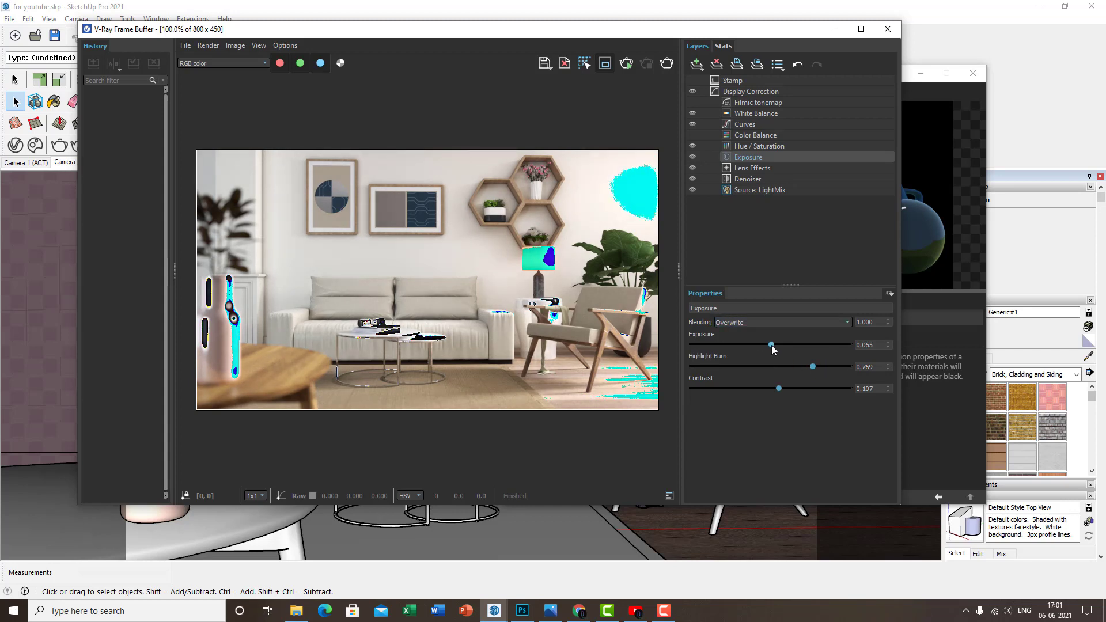
left_click_drag(772, 345, 772, 344)
left_click_drag(779, 388, 780, 390)
left_click(550, 614)
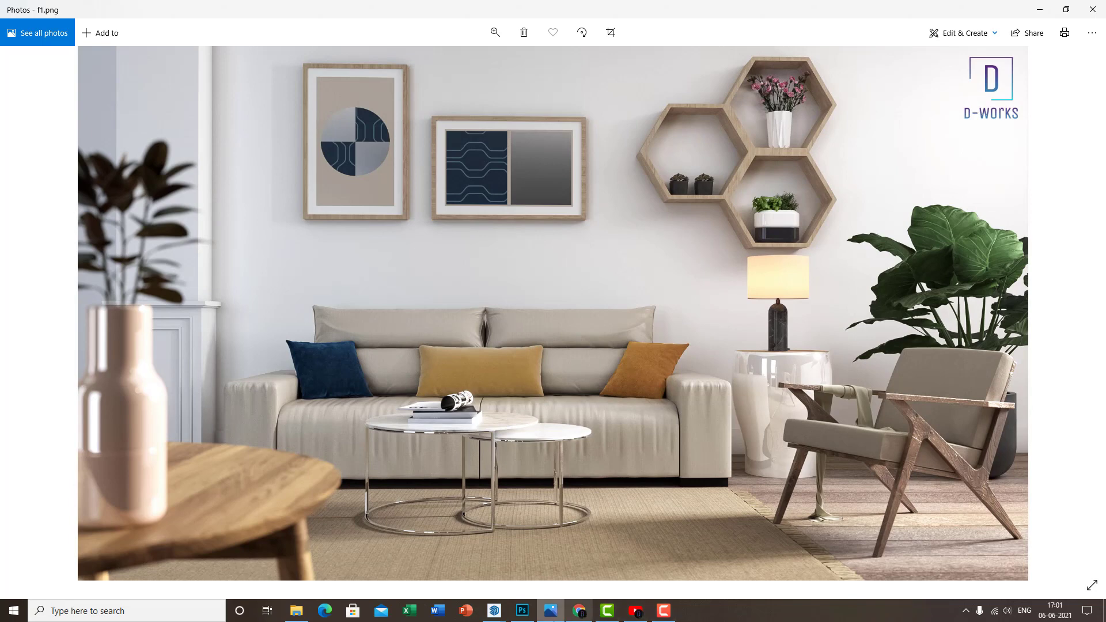
left_click(553, 620)
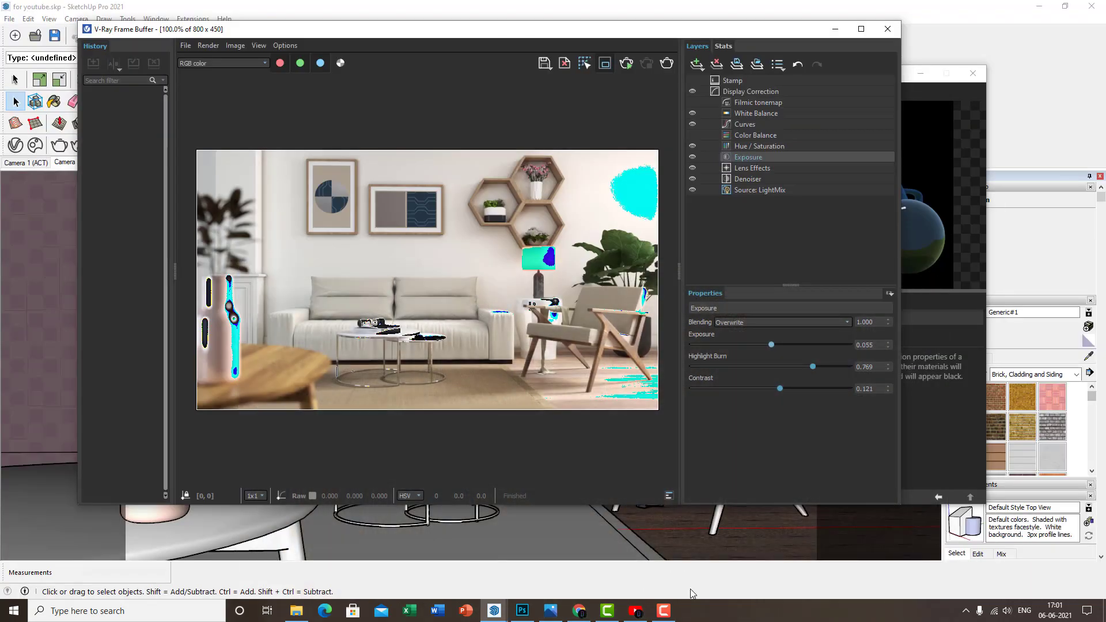
left_click(665, 611)
left_click(1049, 567)
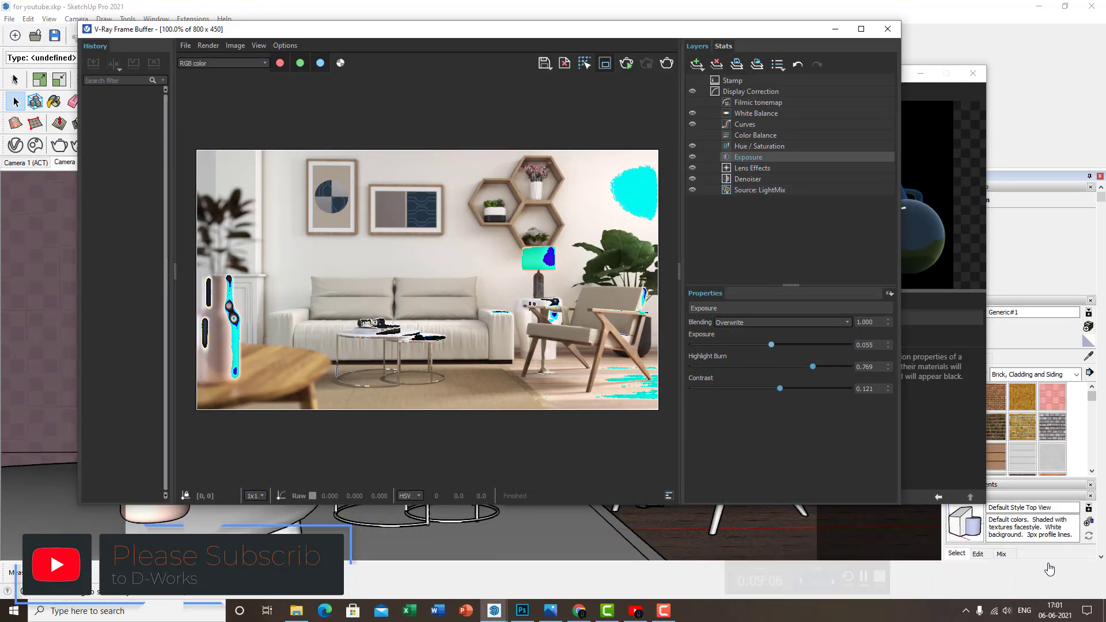
Turn off the display of clamped colors in the render
scroll(470, 266, "up", 1)
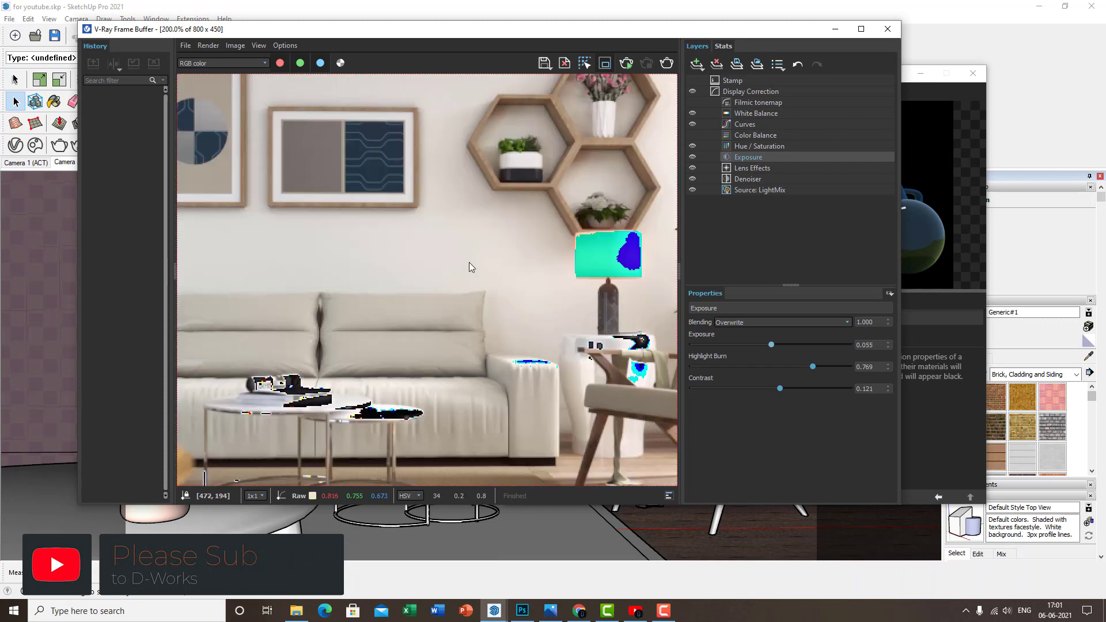
scroll(470, 264, "down", 1)
left_click(259, 46)
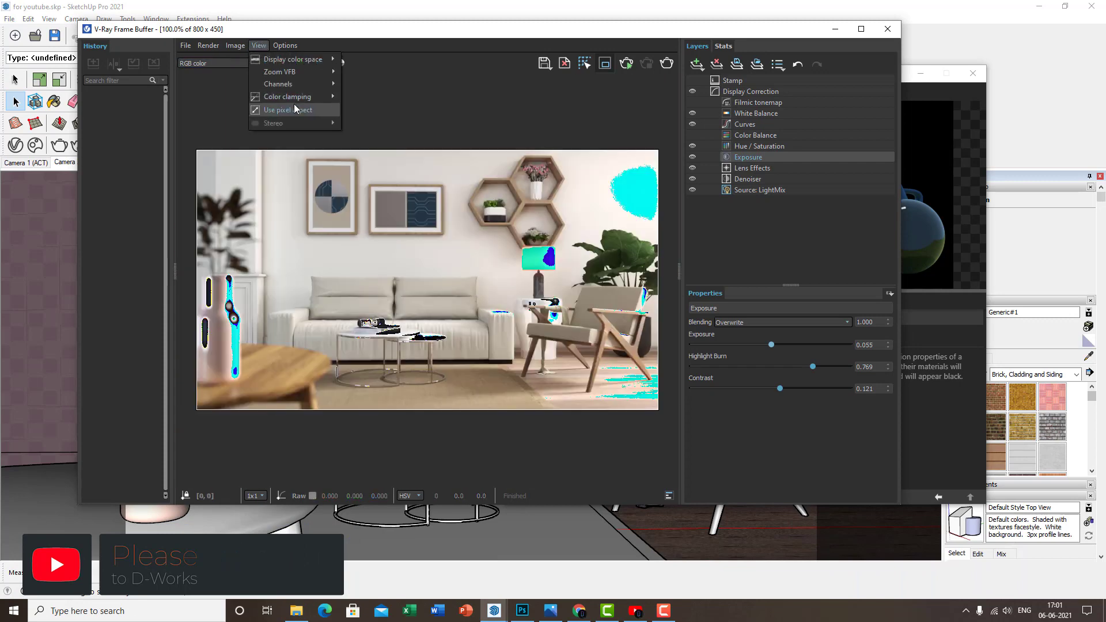
mouse_move(301, 101)
left_click(428, 111)
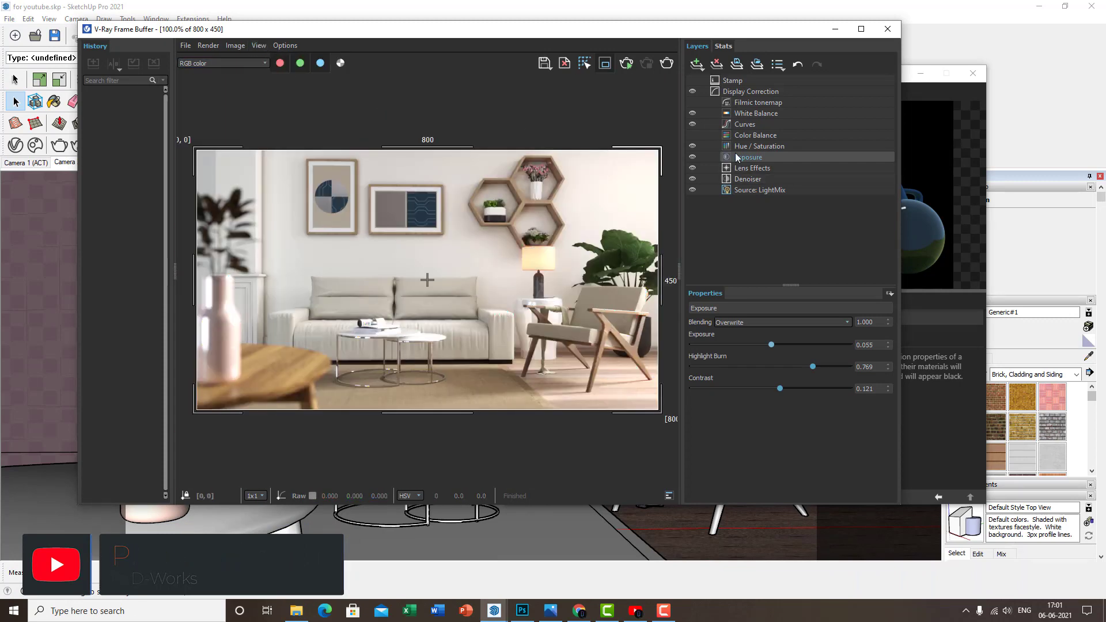
Check the Hue / Saturation and Color Balance layers and reshape the master curve of the Curves layer
left_click(759, 146)
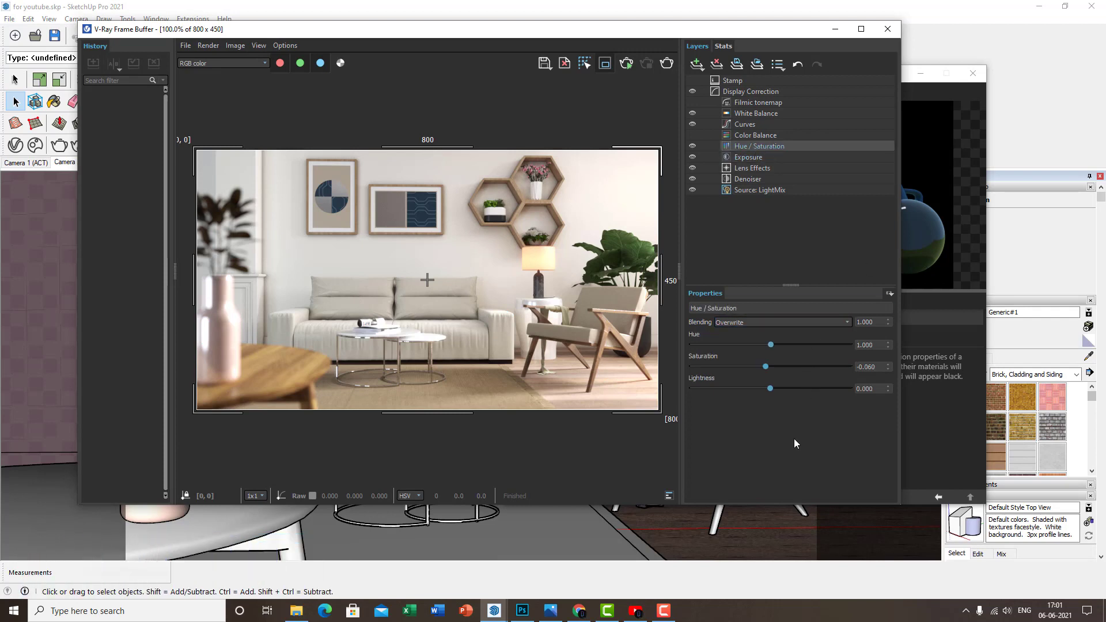
left_click(754, 136)
left_click(745, 124)
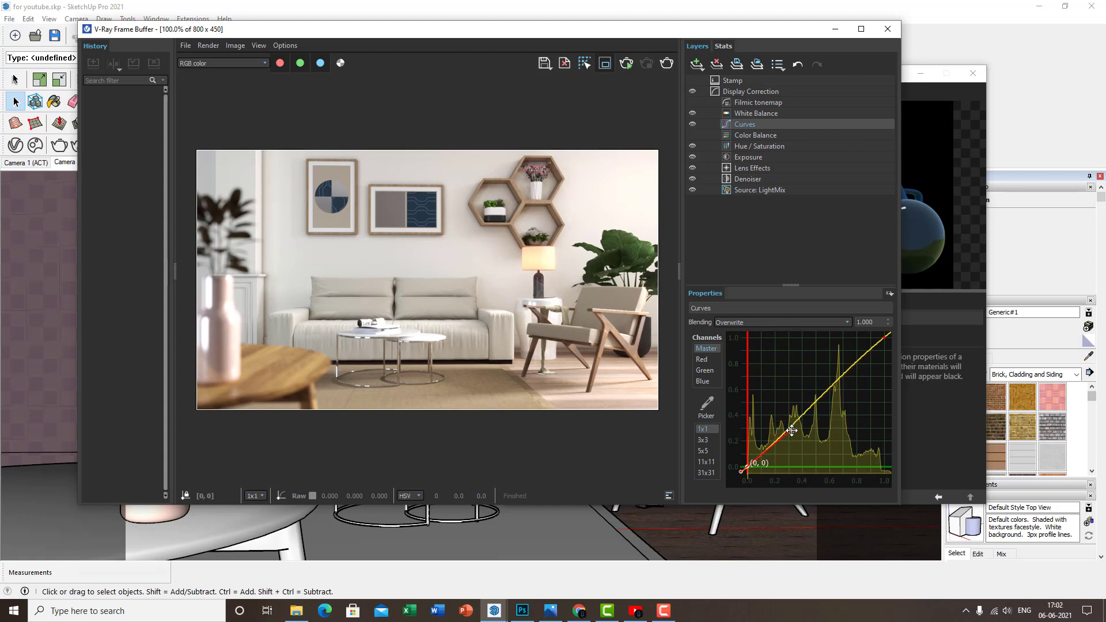
left_click_drag(792, 434, 793, 434)
left_click_drag(881, 345, 837, 373)
Set the White Balance layer's temperature to 6128.206
left_click(756, 113)
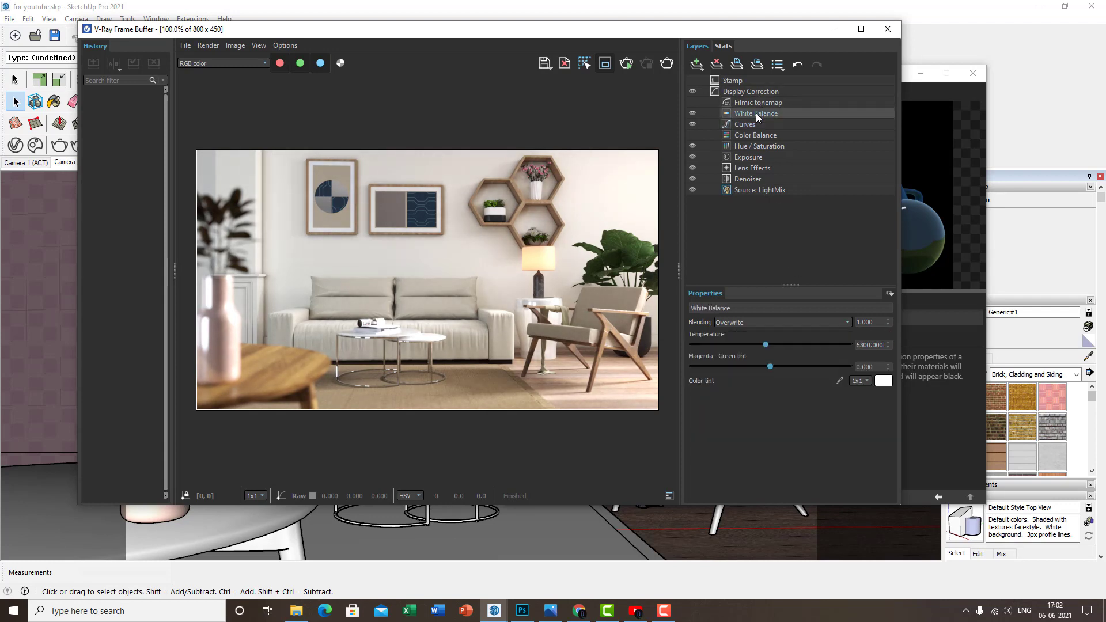
mouse_move(764, 345)
left_mouse_down()
mouse_move(677, 340)
mouse_move(874, 349)
mouse_move(762, 349)
left_mouse_up()
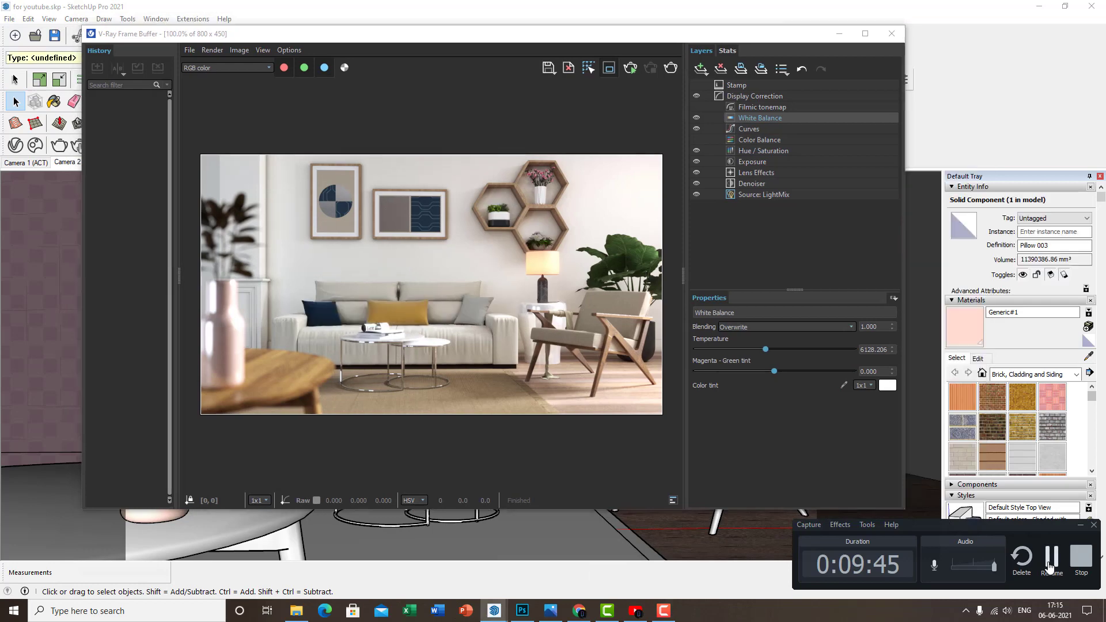
Reposition the frame buffer window and examine the sofa, cushions, coffee tables and foreground vase up close in the render
left_click(1051, 558)
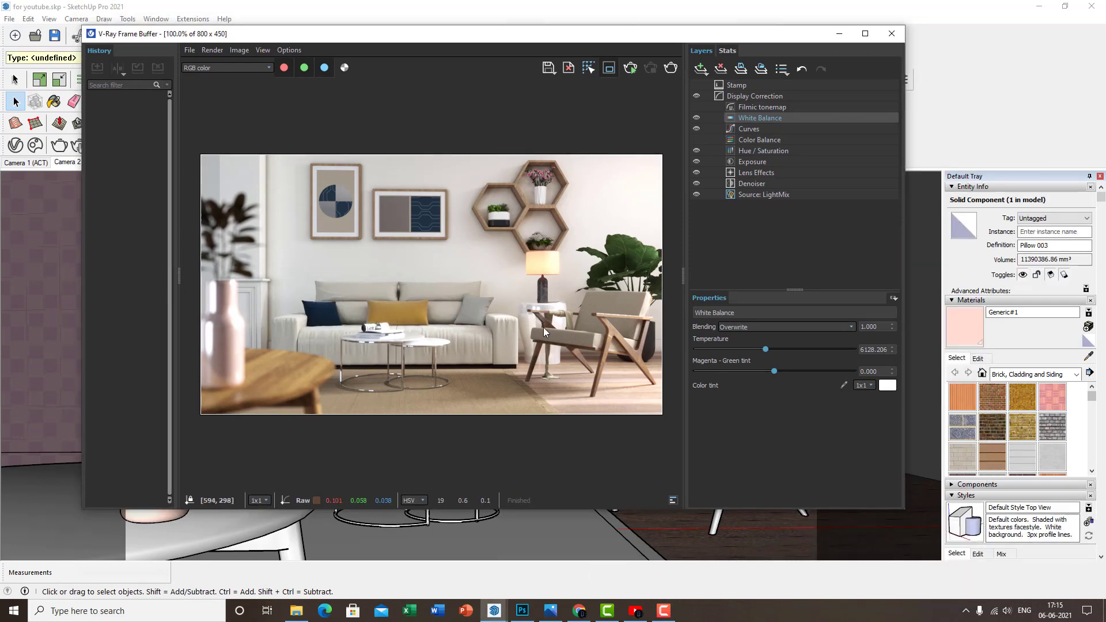
left_click_drag(595, 42, 614, 85)
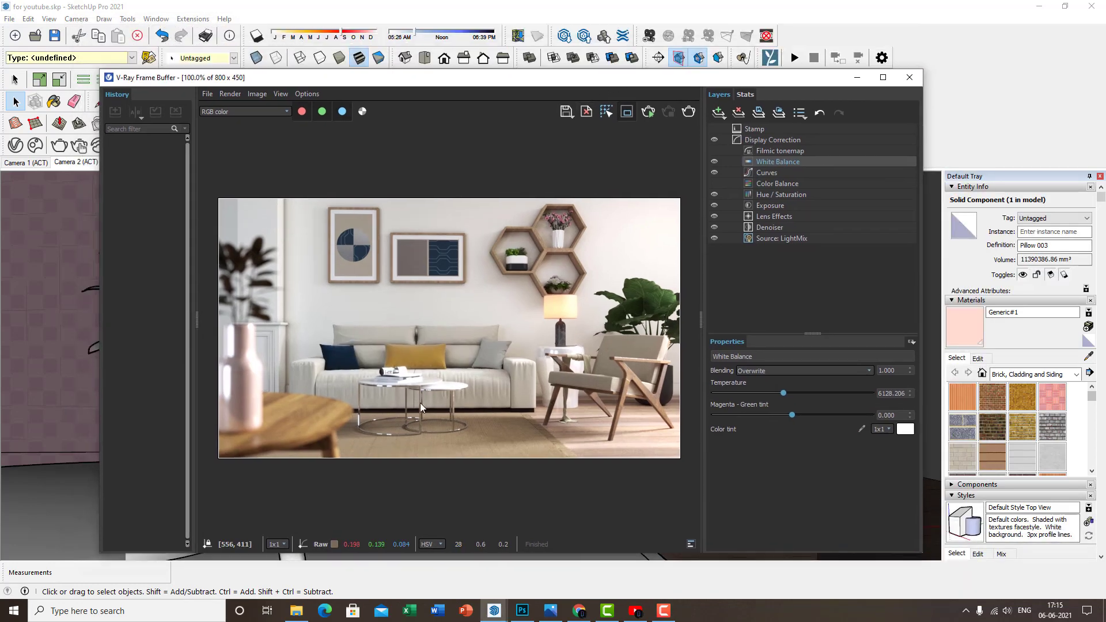
scroll(420, 402, "up", 2)
scroll(393, 368, "down", 2)
scroll(389, 381, "up", 2)
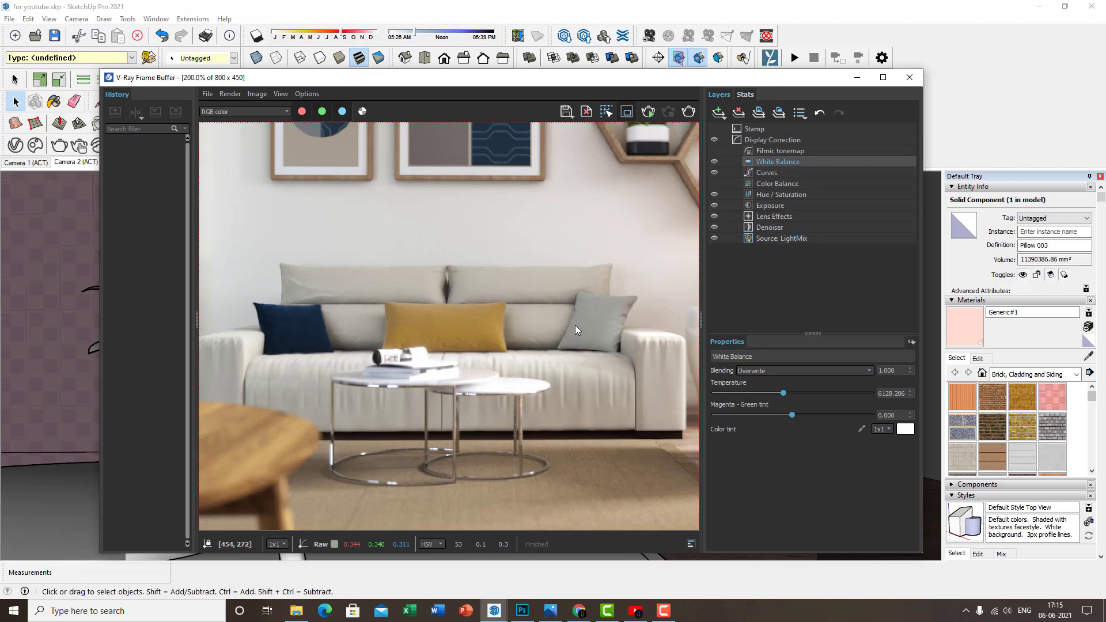
middle_click_drag(366, 358, 447, 359)
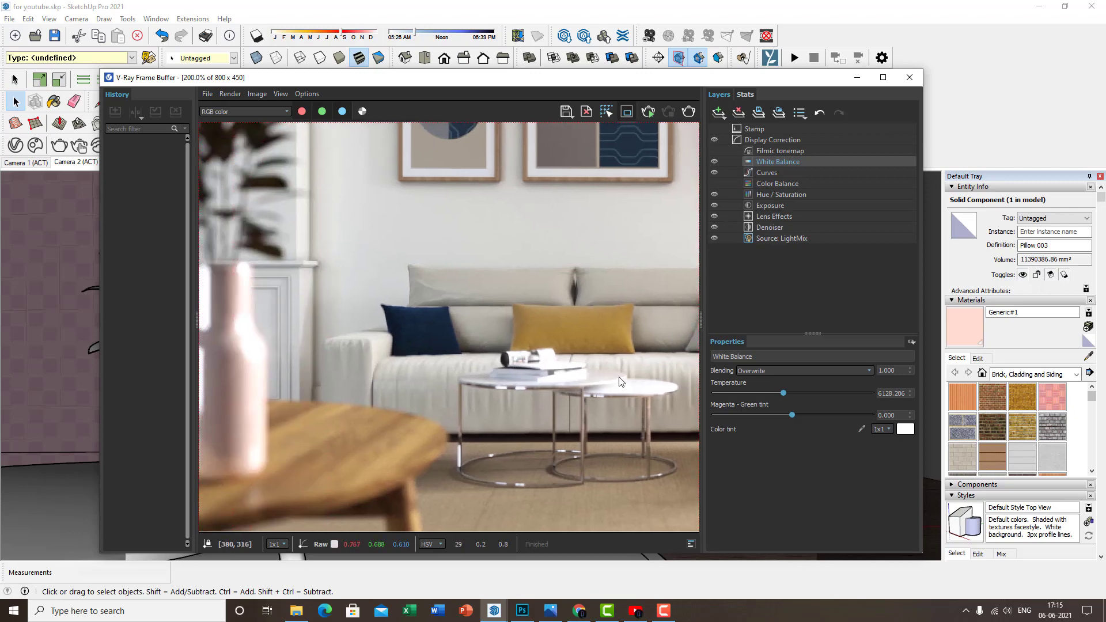
scroll(459, 355, "down", 3)
scroll(423, 409, "up", 2)
scroll(506, 428, "down", 2)
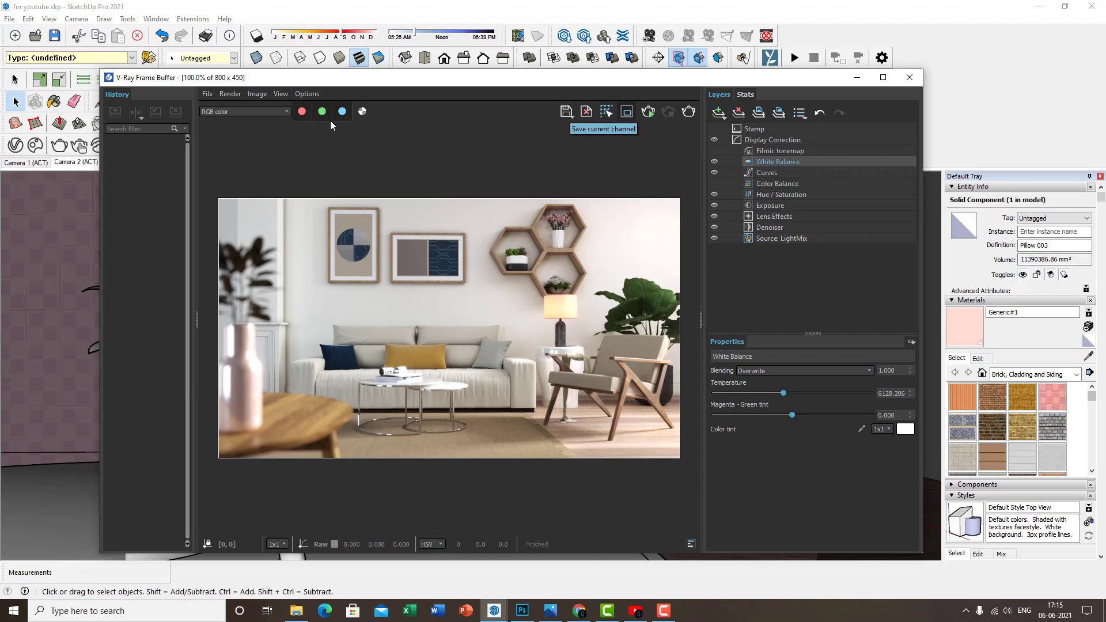
Switch the render to the effectsResult channel, start saving it, and create and open a new folder named output inside folder 10
left_click(274, 113)
left_click(235, 233)
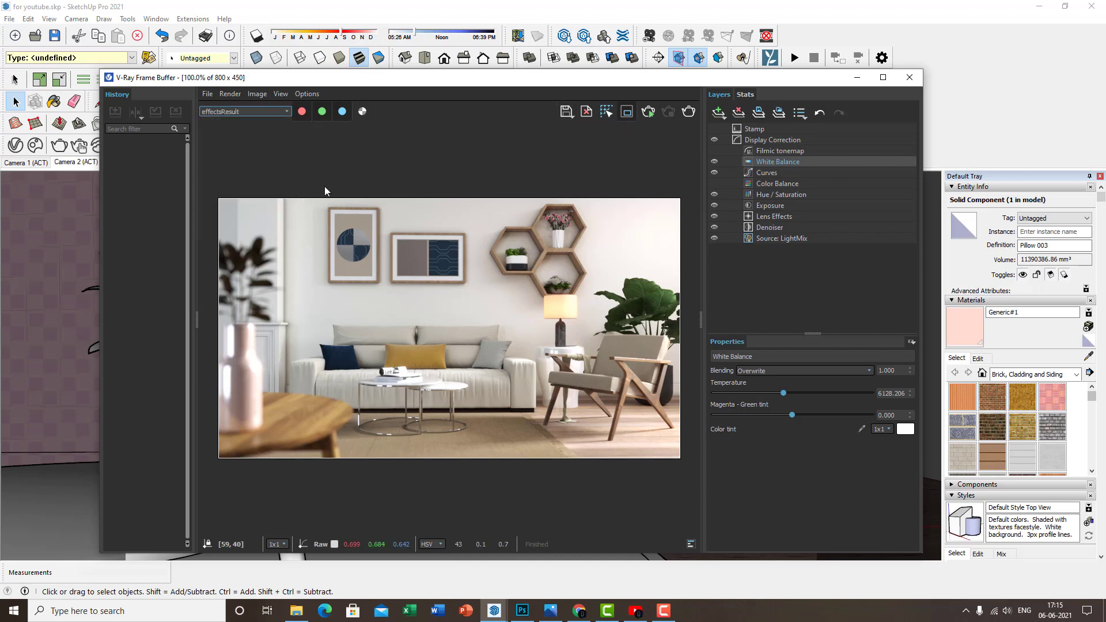
left_click(566, 111)
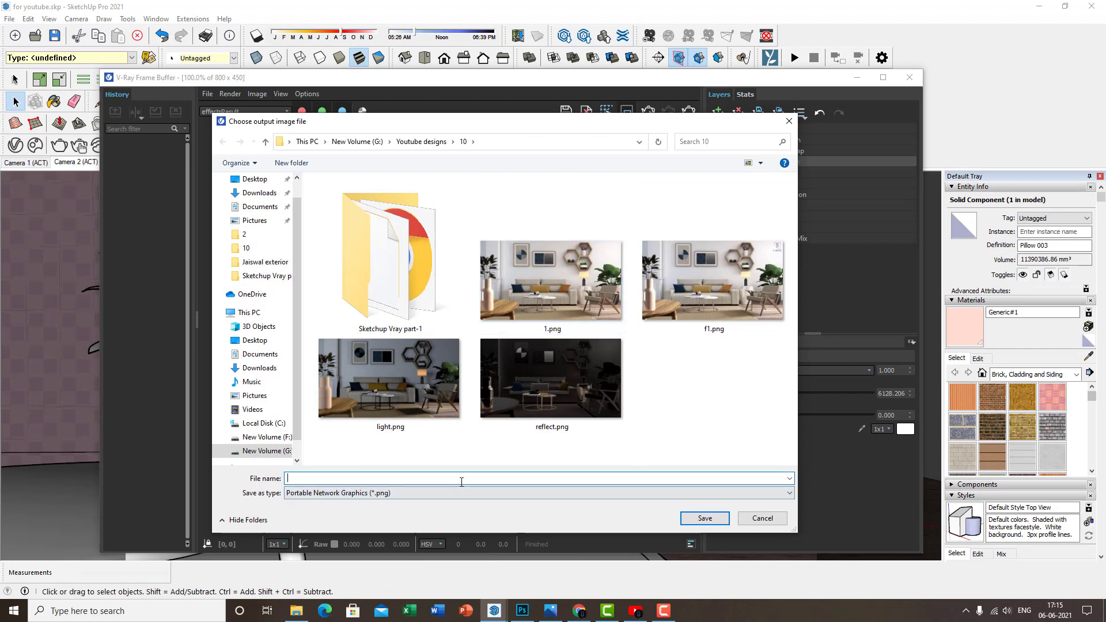
right_click(738, 396)
mouse_move(766, 503)
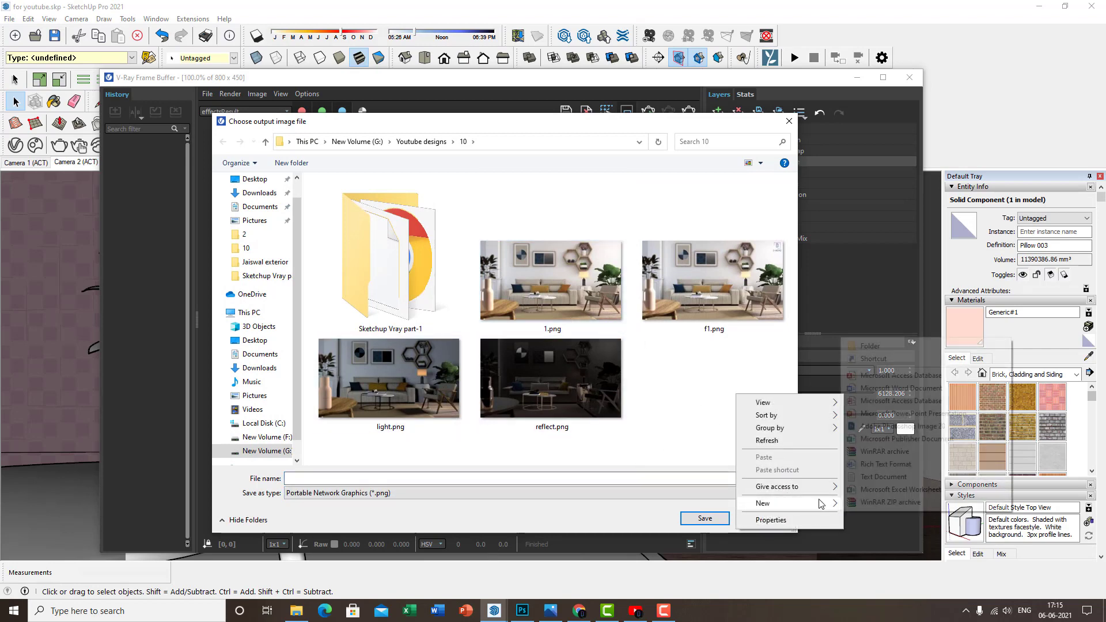
left_click(873, 346)
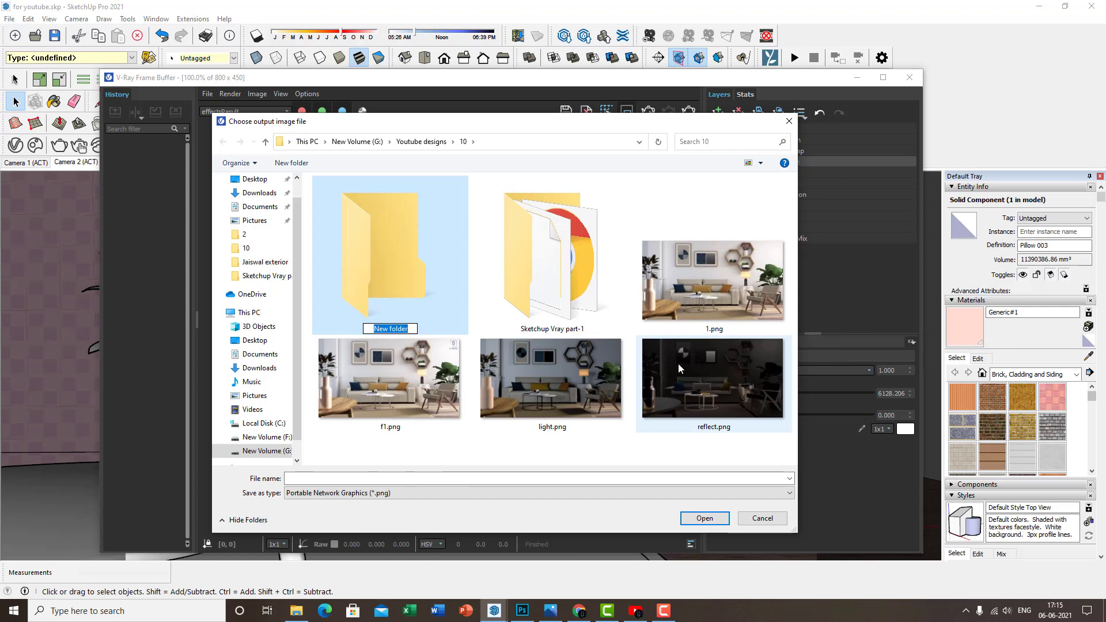
type("output")
key("Return")
key("Return")
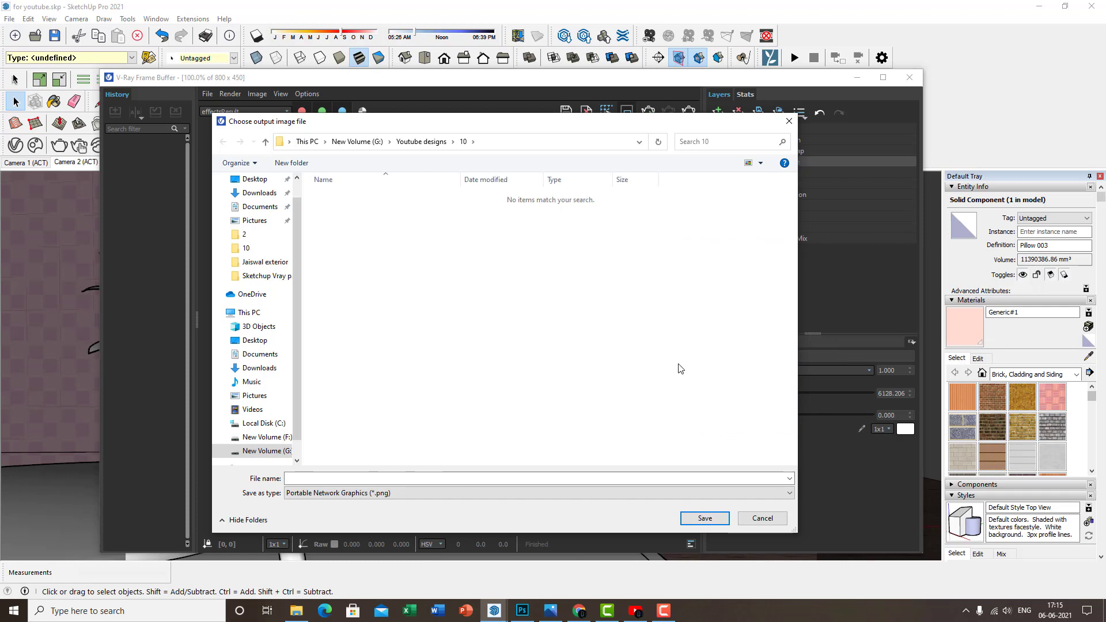
Save the effectsResult channel as a PNG named 1 in the output folder
left_click(422, 477)
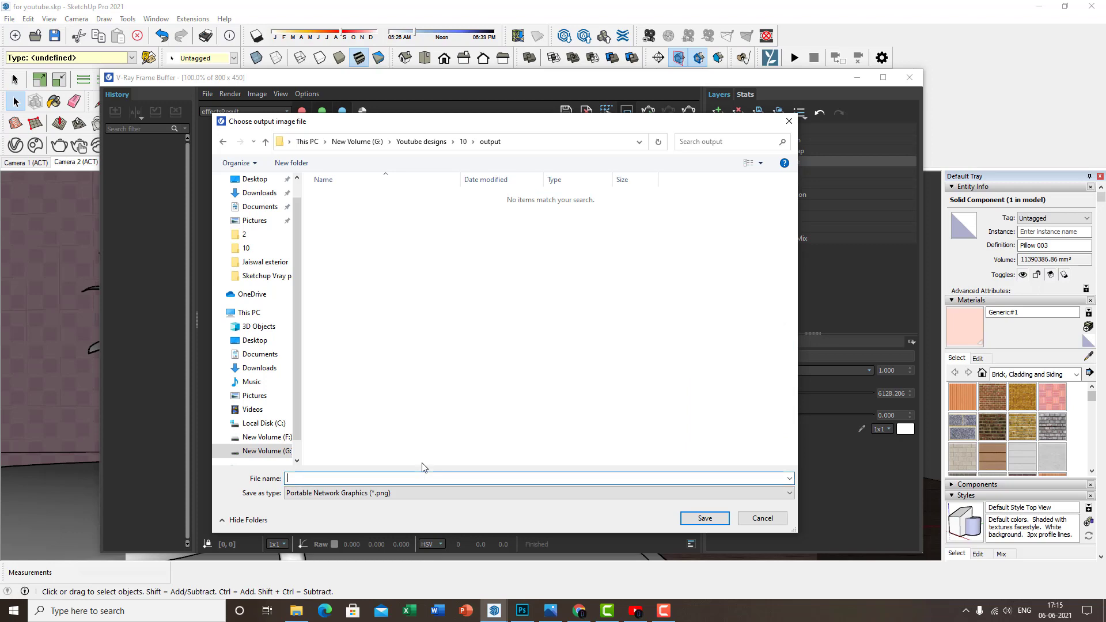
type("1")
key("Return")
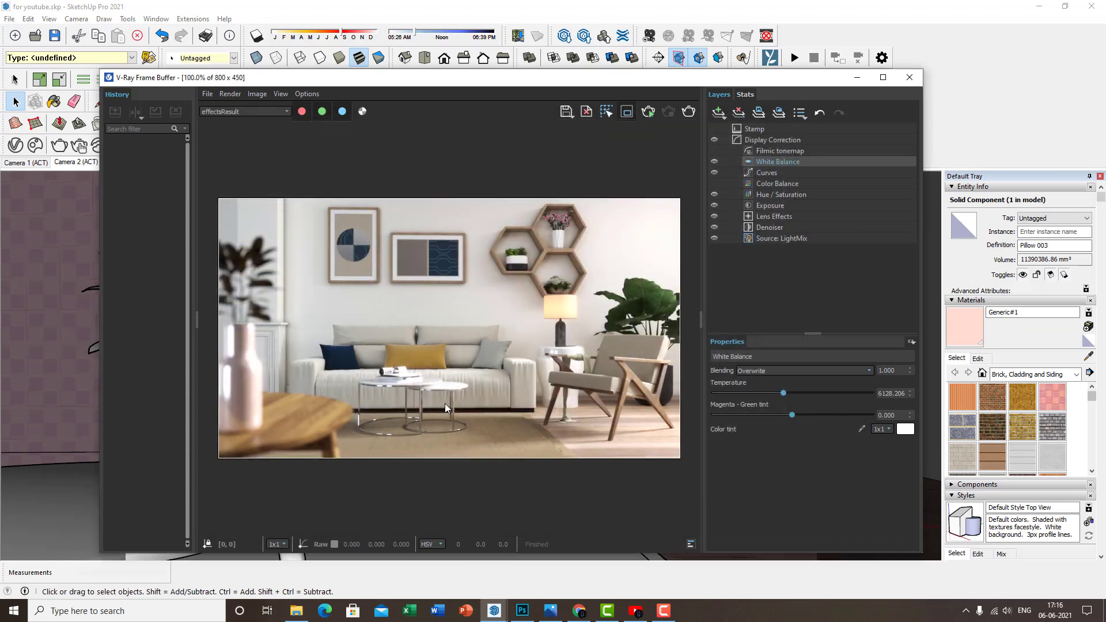
Switch to the Reflection channel and save it as a PNG named reflect in the output folder
left_click(256, 109)
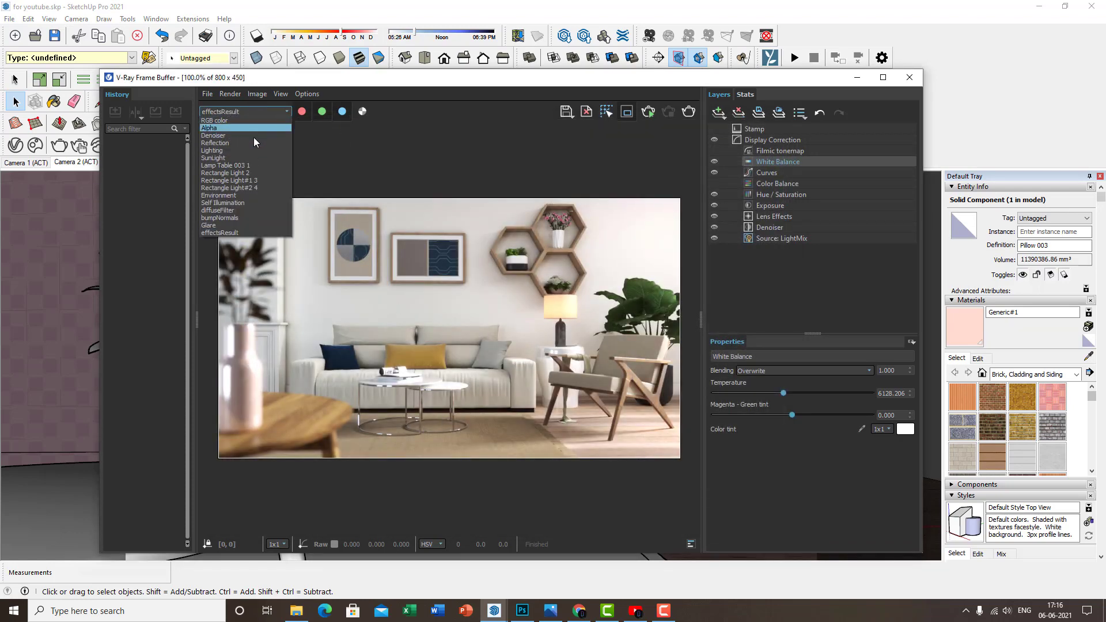
left_click(230, 143)
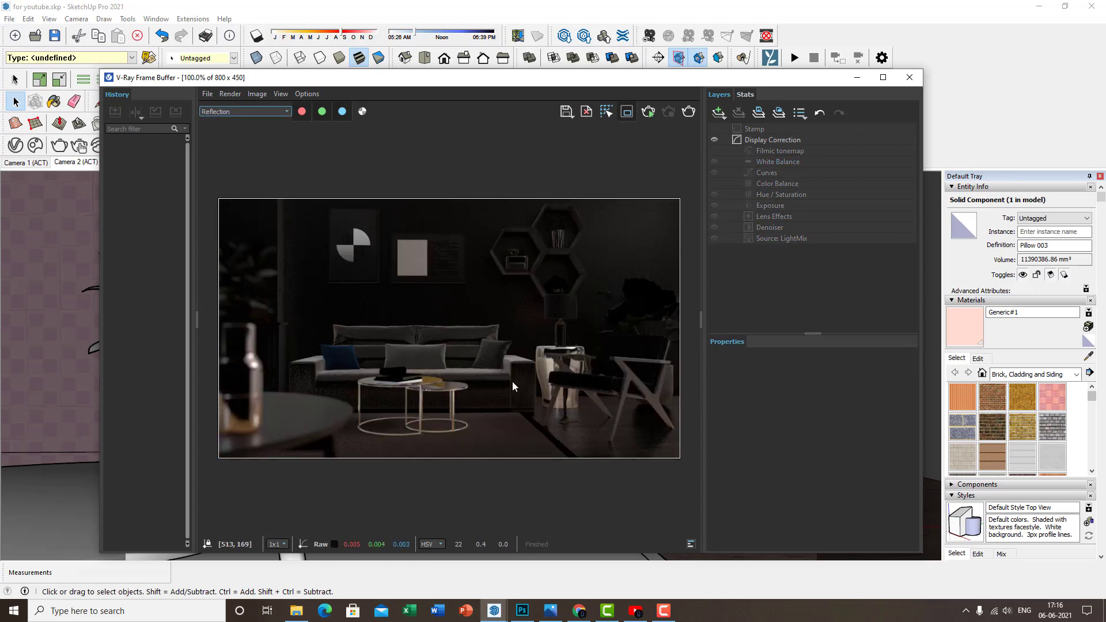
left_click(565, 112)
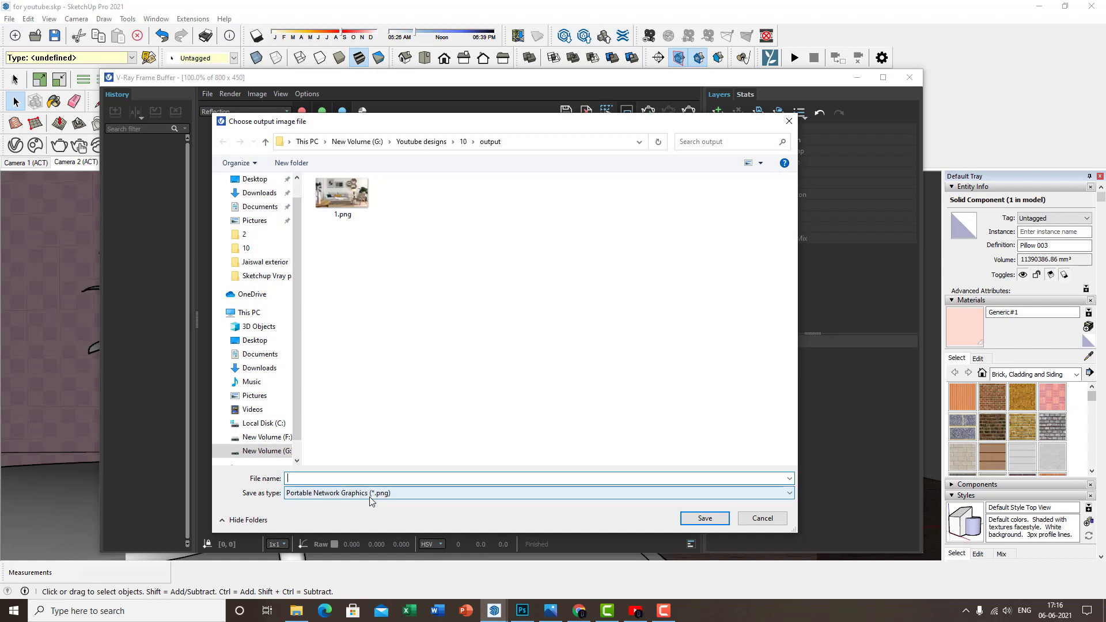
type("reflect")
left_click(704, 518)
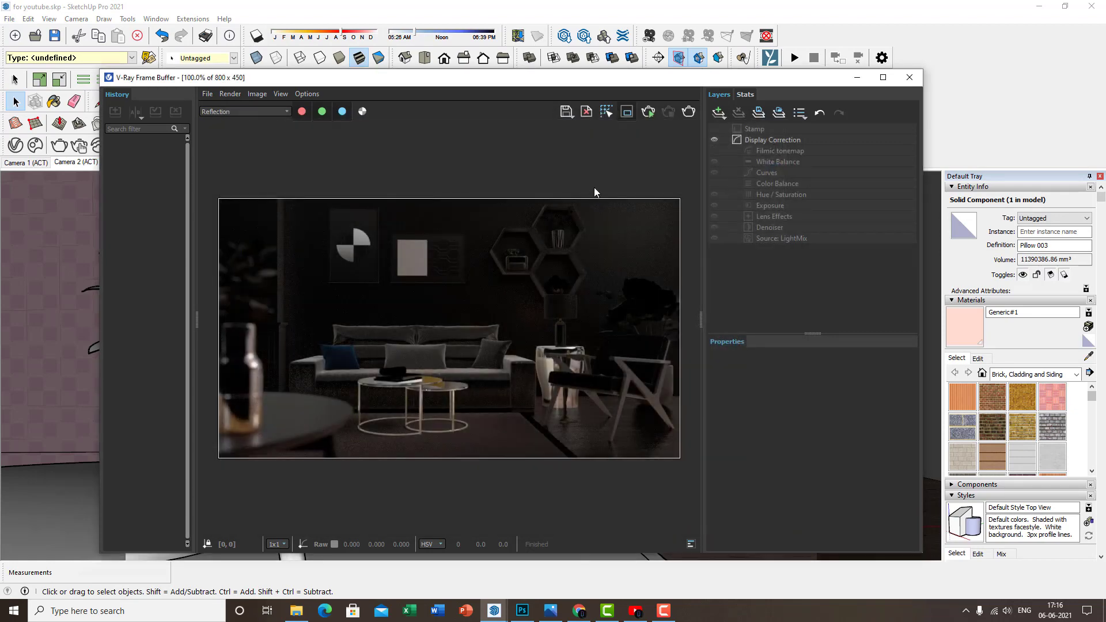
Switch to the Lighting channel and save it as a PNG named light in the output folder
left_click(244, 114)
left_click(236, 150)
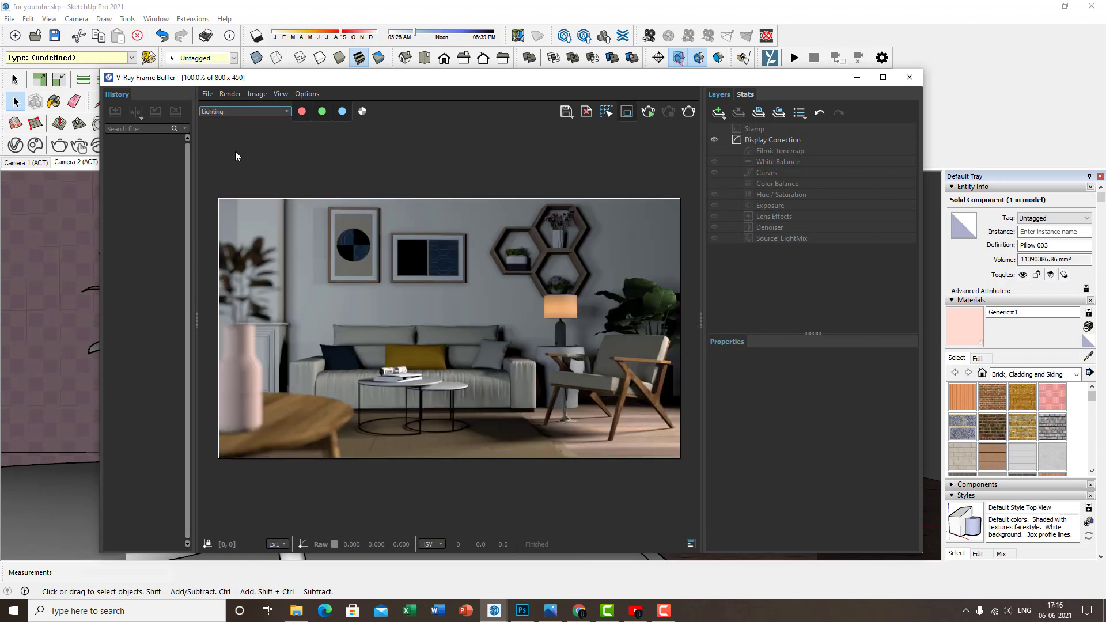
left_click(566, 113)
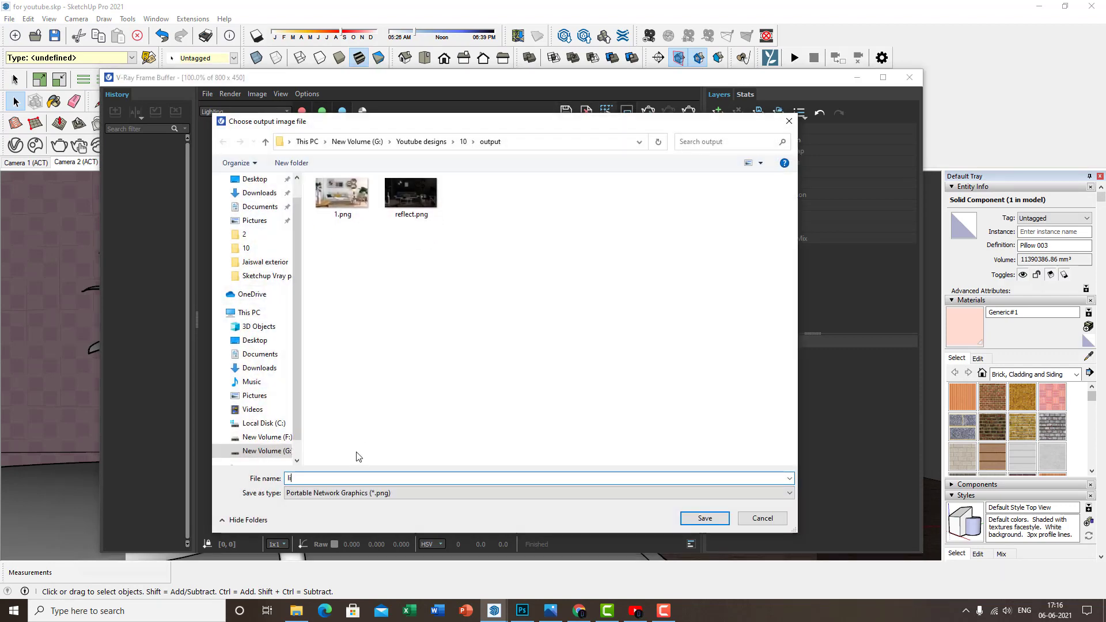
type("light")
key("Return")
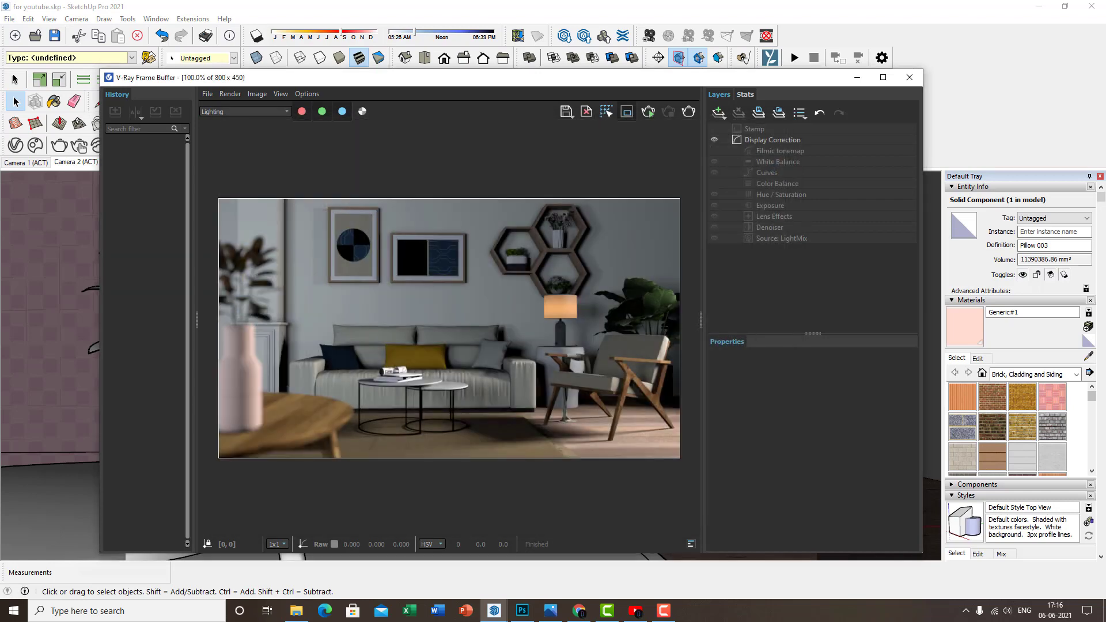
Check the list of render channels and close the V-Ray Frame Buffer
left_click(233, 110)
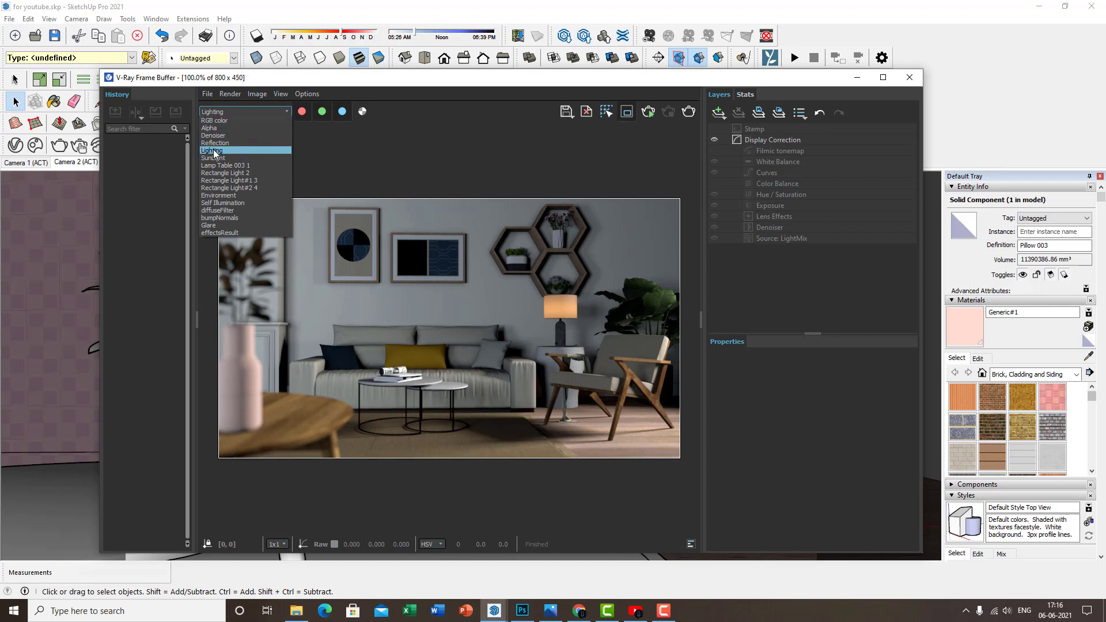
left_click(604, 178)
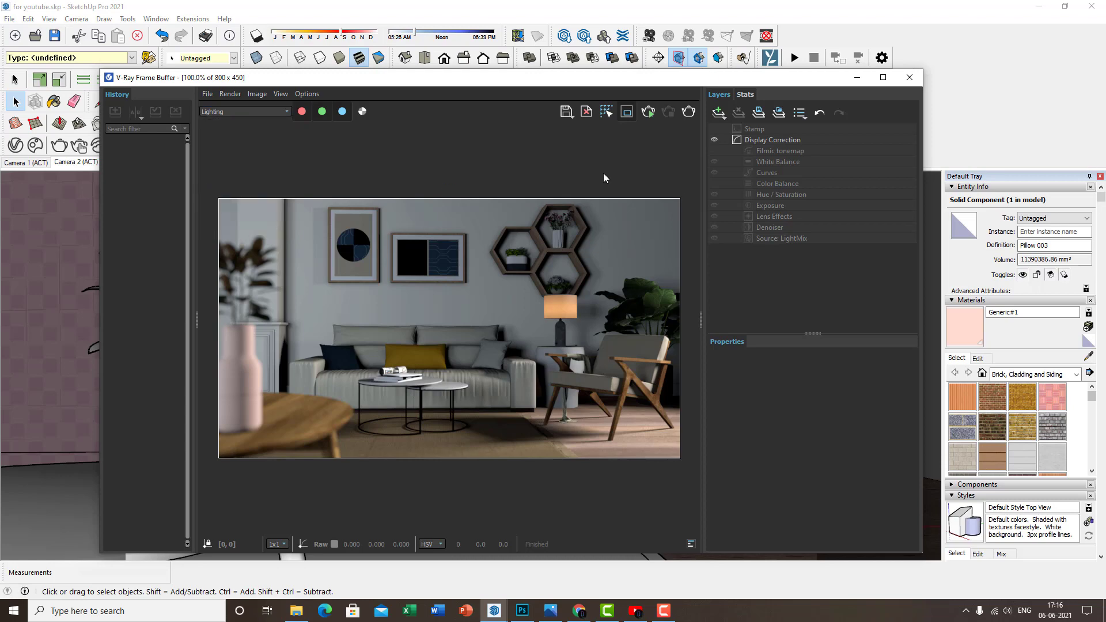
left_click(910, 79)
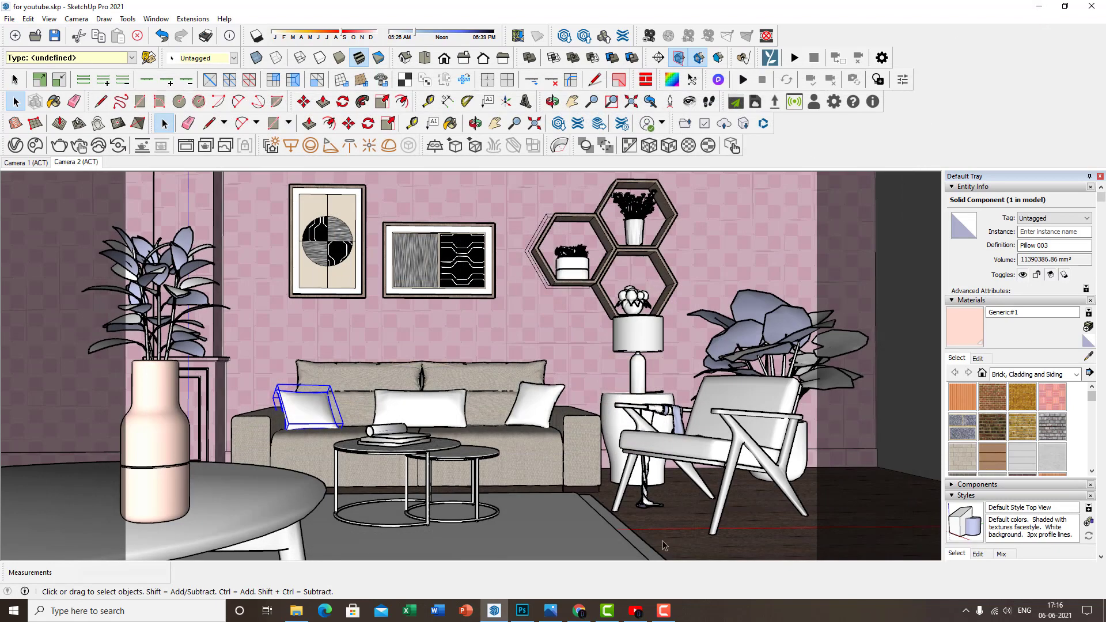
Browse to Youtube designs > 10 > output in File Explorer and open 1.png in Photoshop
left_click(296, 610)
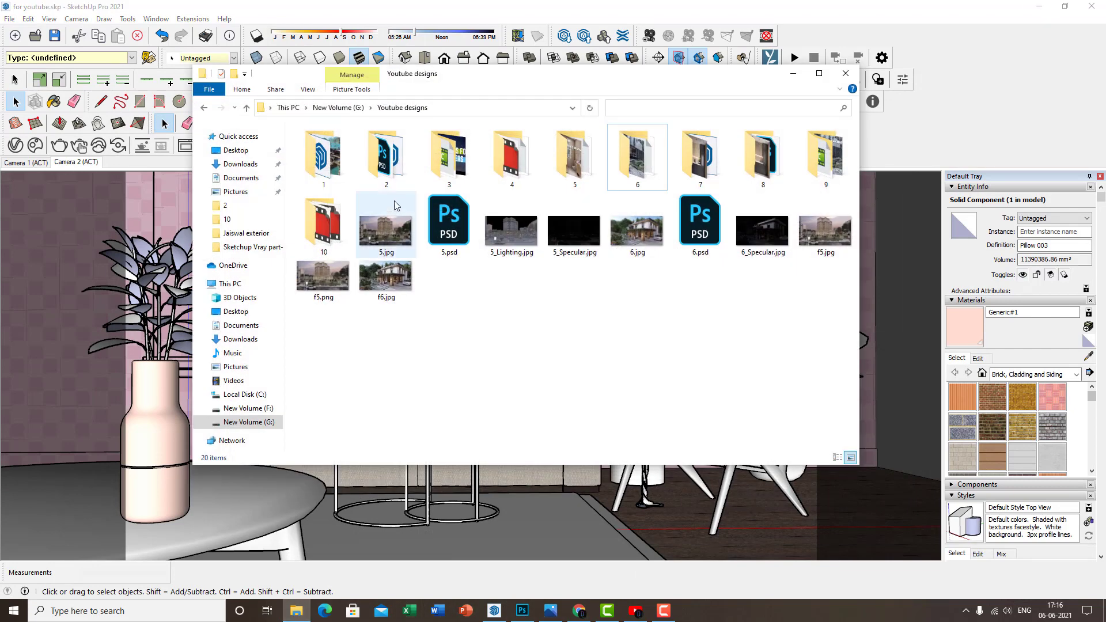
double_click(334, 245)
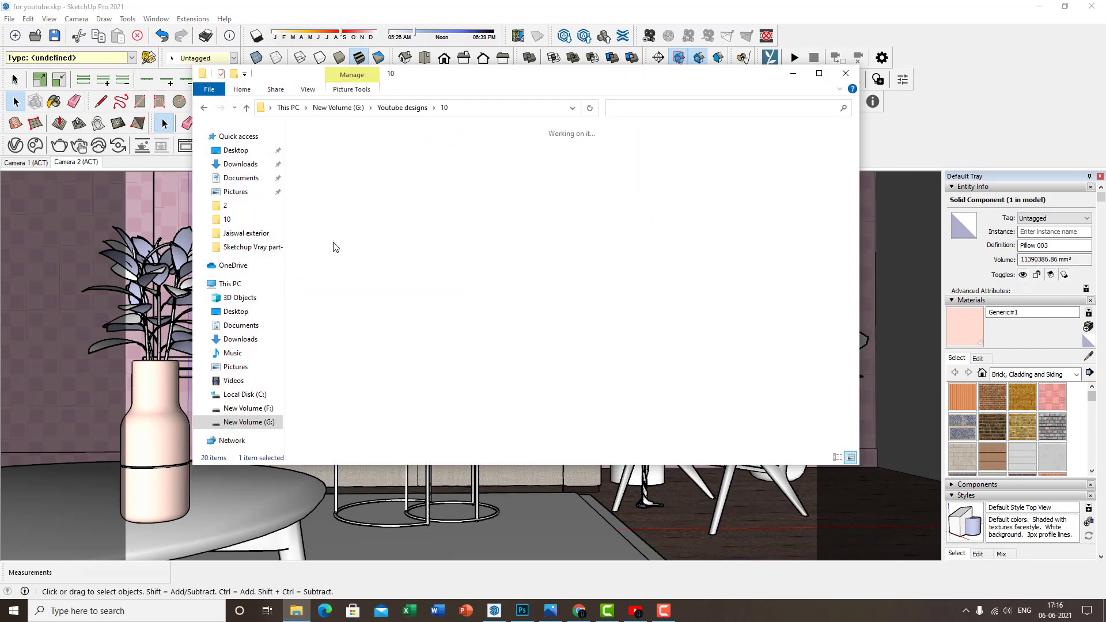
double_click(316, 160)
left_click(323, 141)
right_click(327, 145)
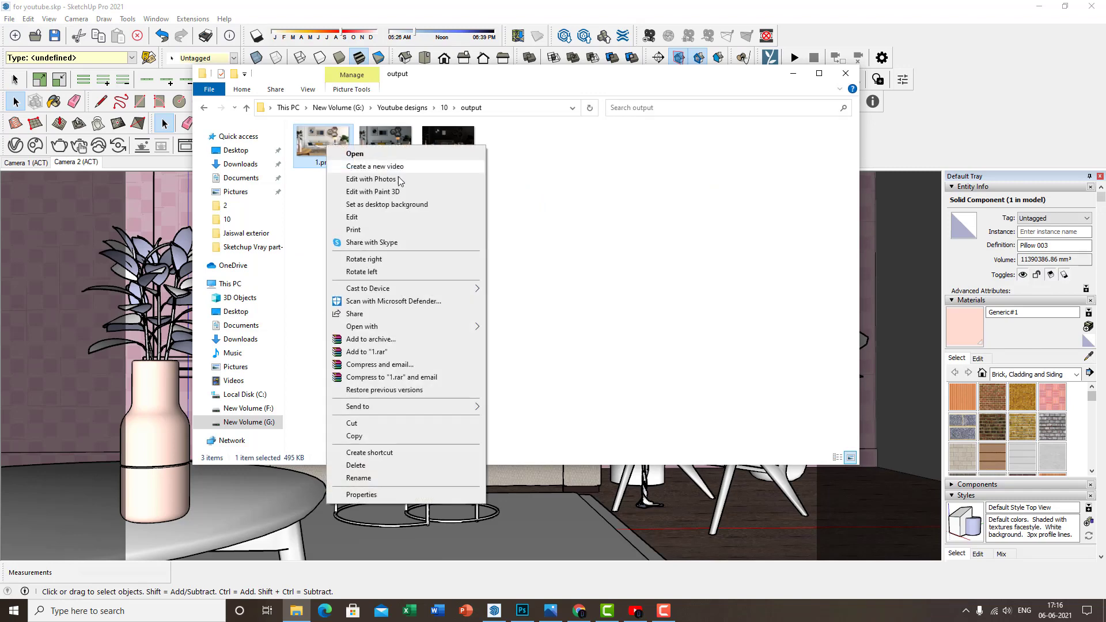
mouse_move(431, 324)
left_click(553, 326)
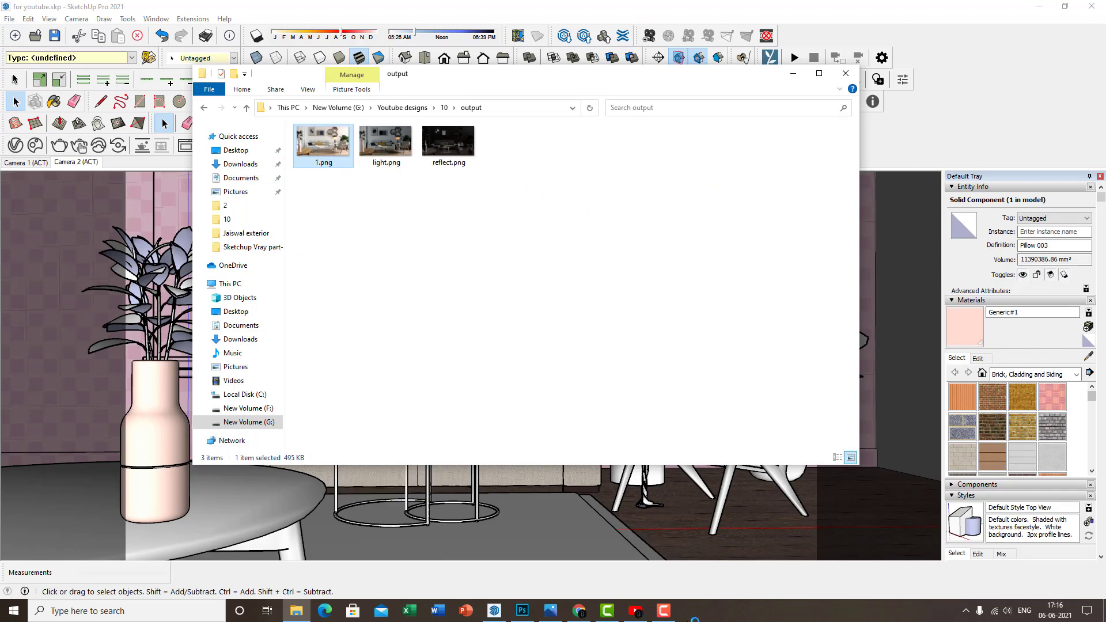
left_click(672, 613)
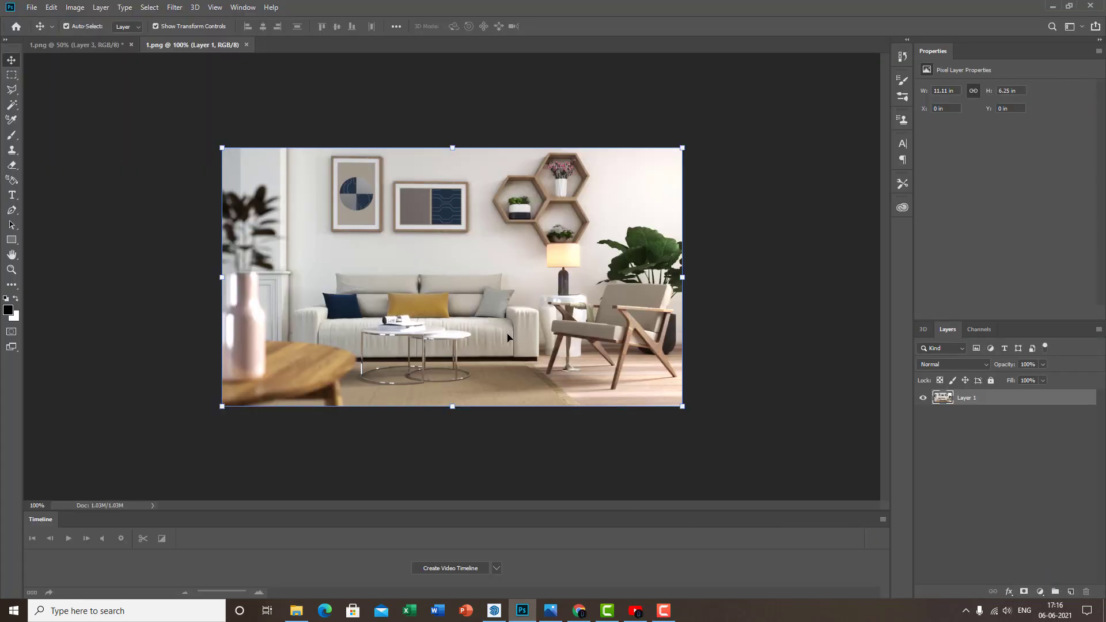
Open light.png and reflect.png from the Youtube designs > 10 > output folder
left_click(31, 7)
left_click(35, 27)
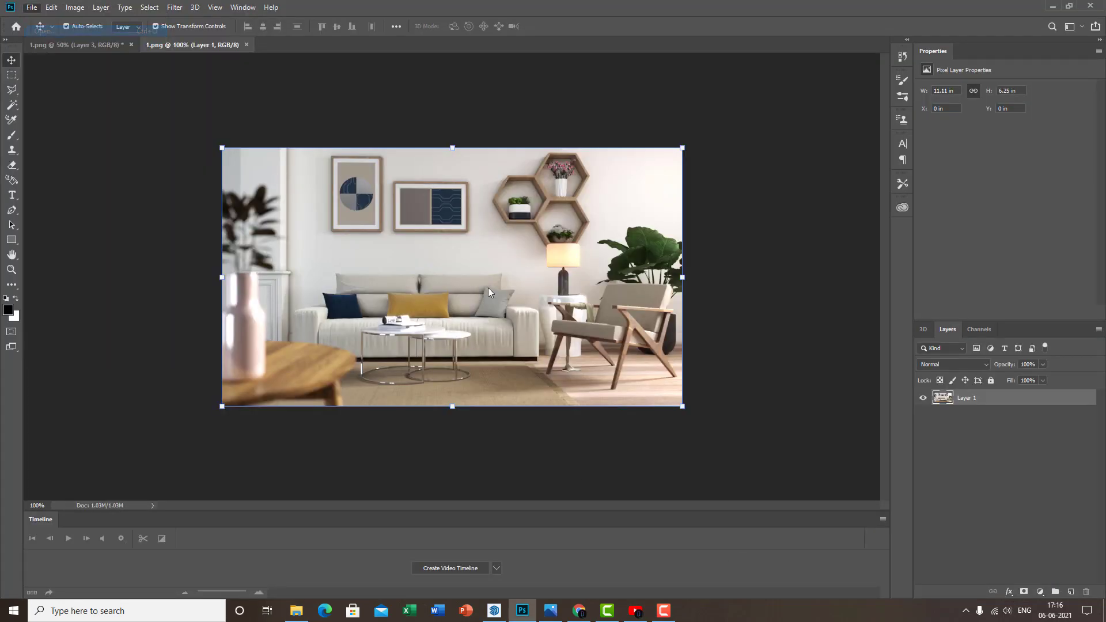
double_click(517, 239)
left_click_drag(677, 225, 521, 152)
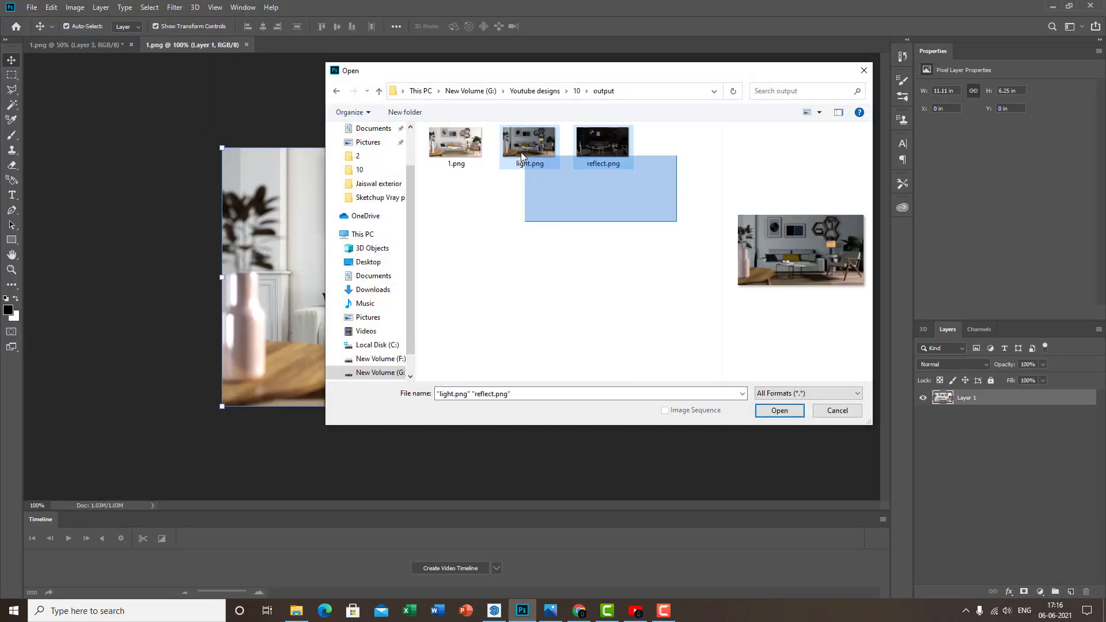
left_click(777, 411)
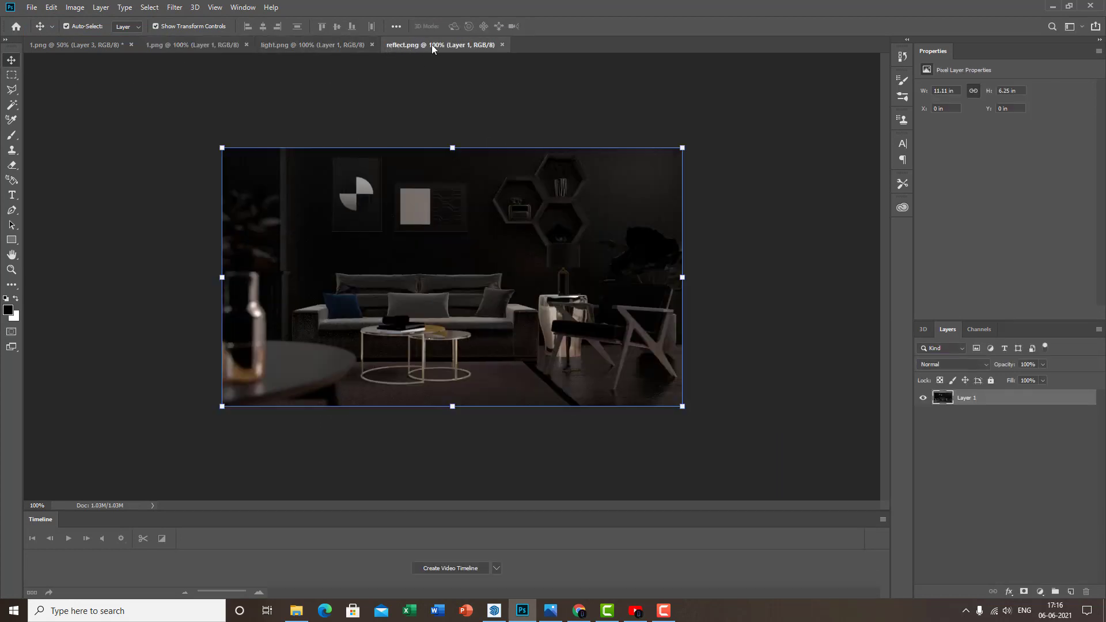
Copy the reflect.png image into 1.png as a new layer, close reflect.png, and align the layer with the canvas
left_click(184, 45)
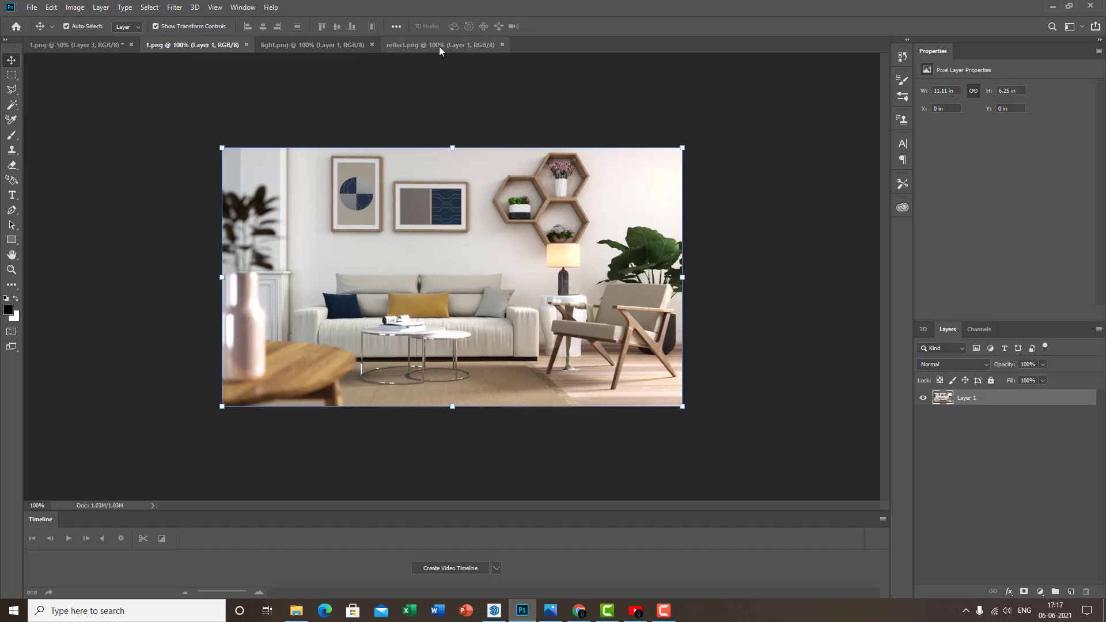
left_click_drag(439, 46, 461, 82)
left_click_drag(443, 179, 329, 226)
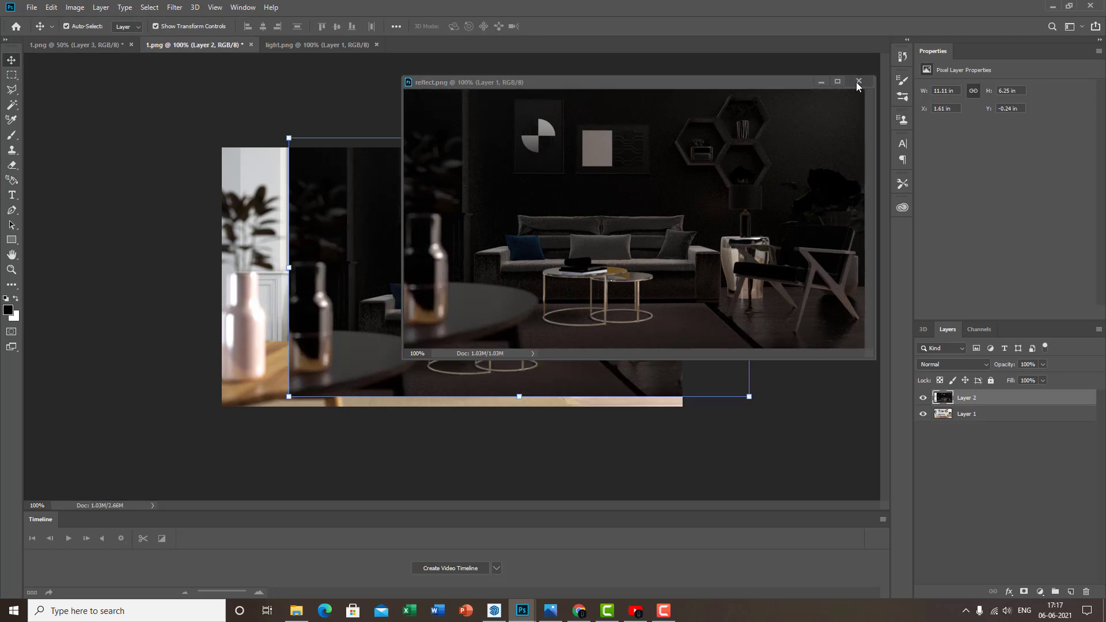
left_click(859, 81)
left_click_drag(544, 229, 489, 239)
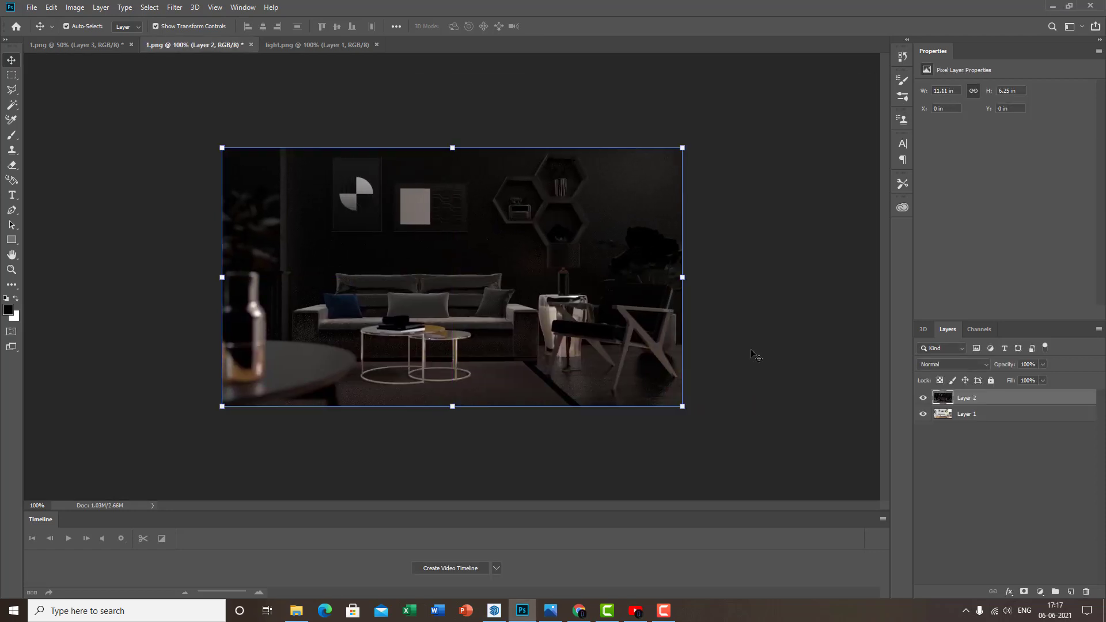
Set the reflection layer's blend mode to Screen and compare the image with the layer hidden and shown
left_click(963, 364)
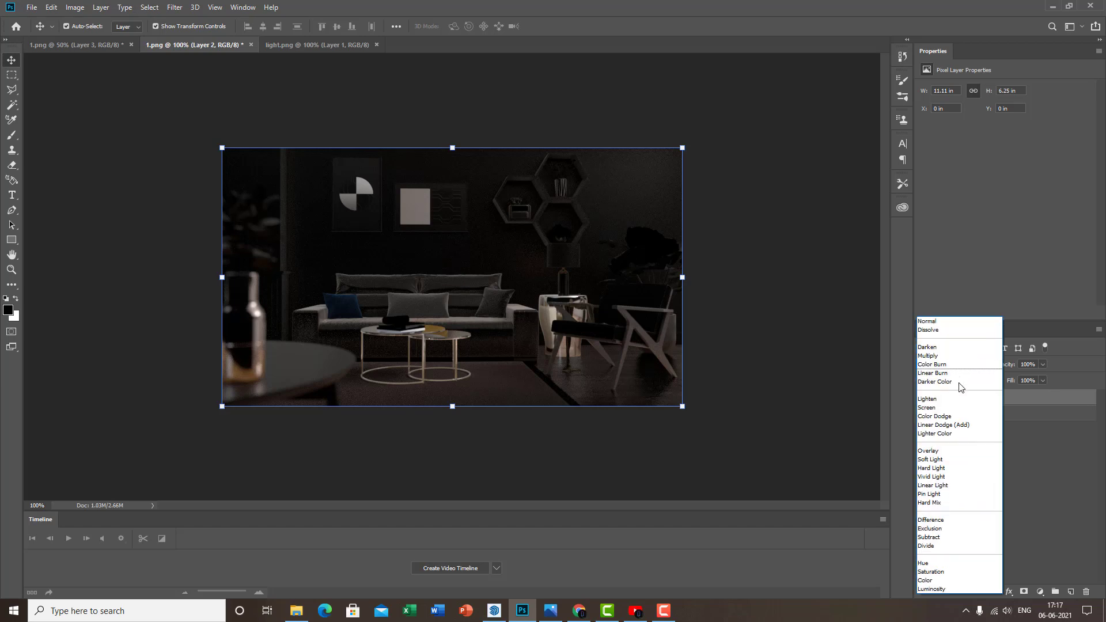
left_click(979, 409)
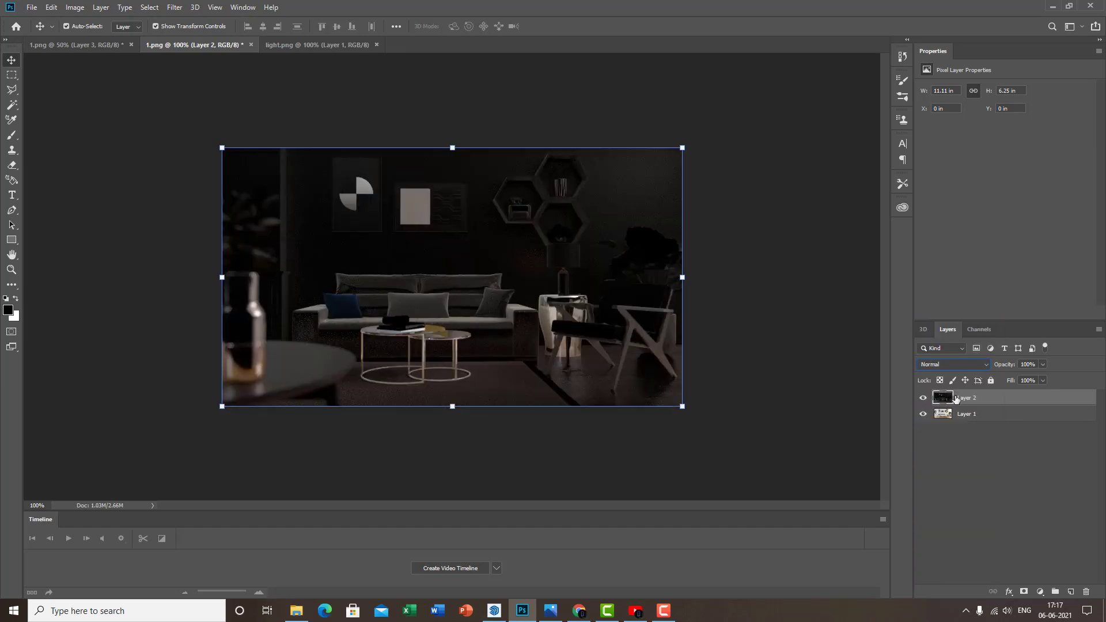
left_click(959, 364)
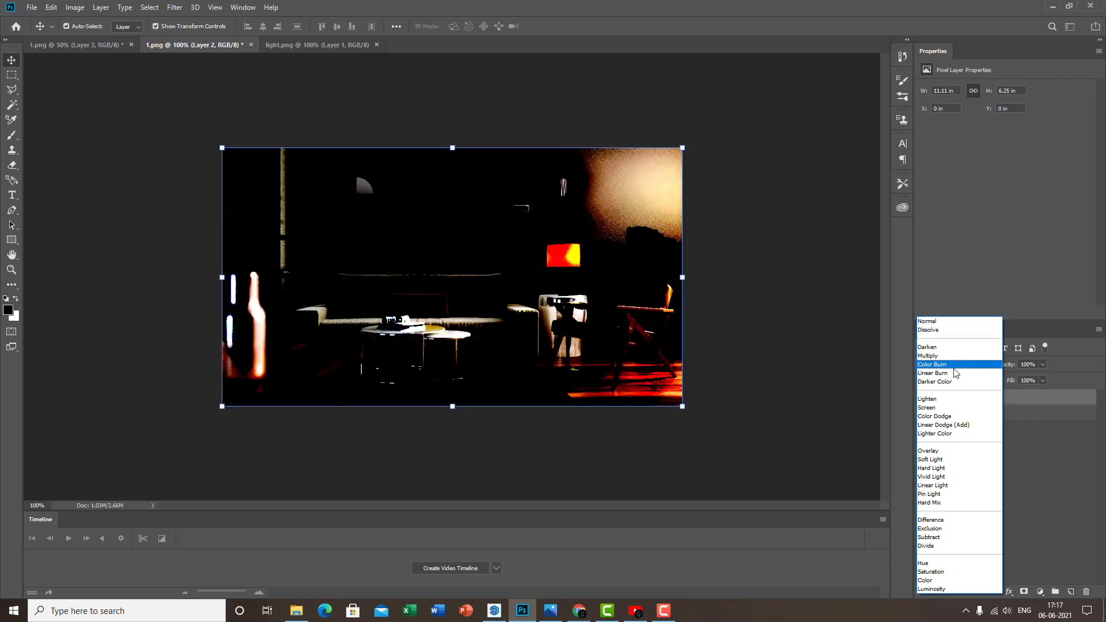
left_click(951, 408)
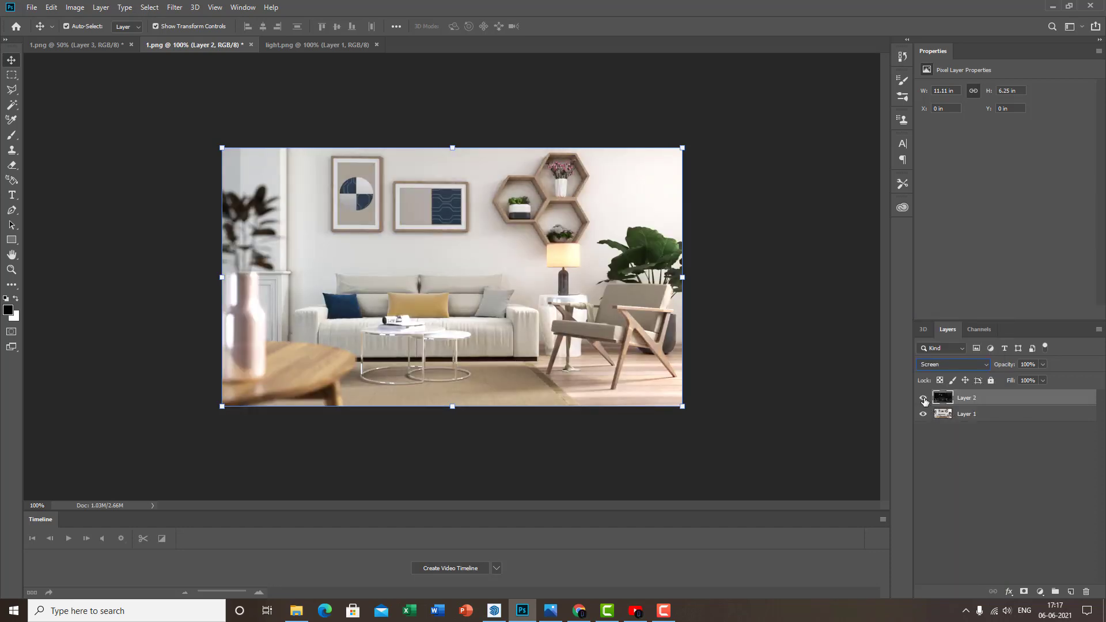
left_click(924, 399)
left_click(924, 399)
left_click(924, 399)
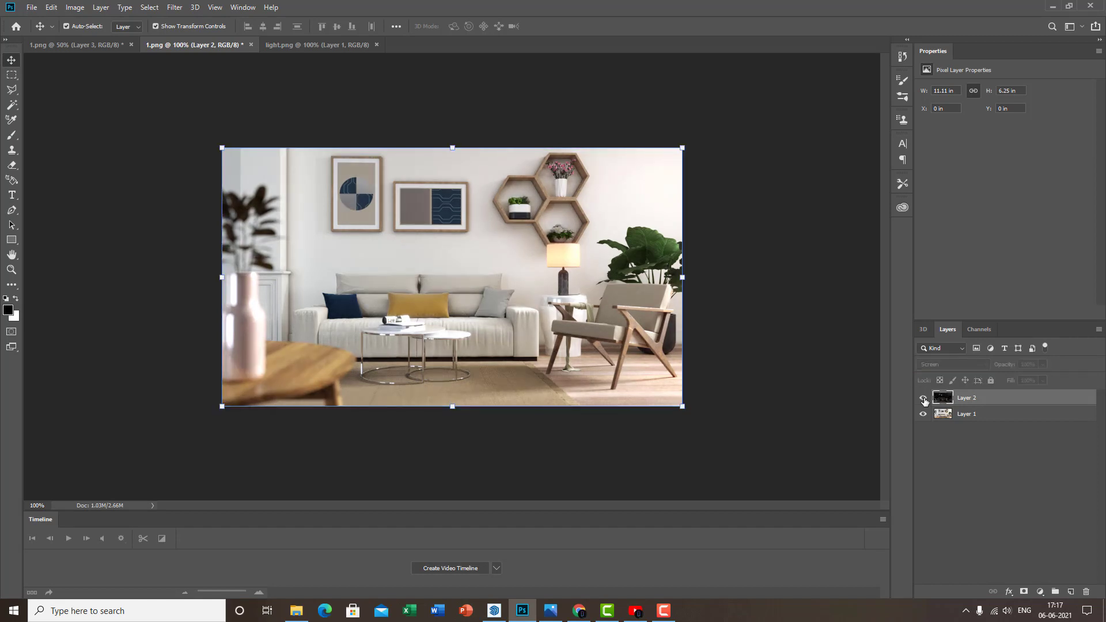
left_click(924, 399)
left_click(924, 399)
left_click(924, 399)
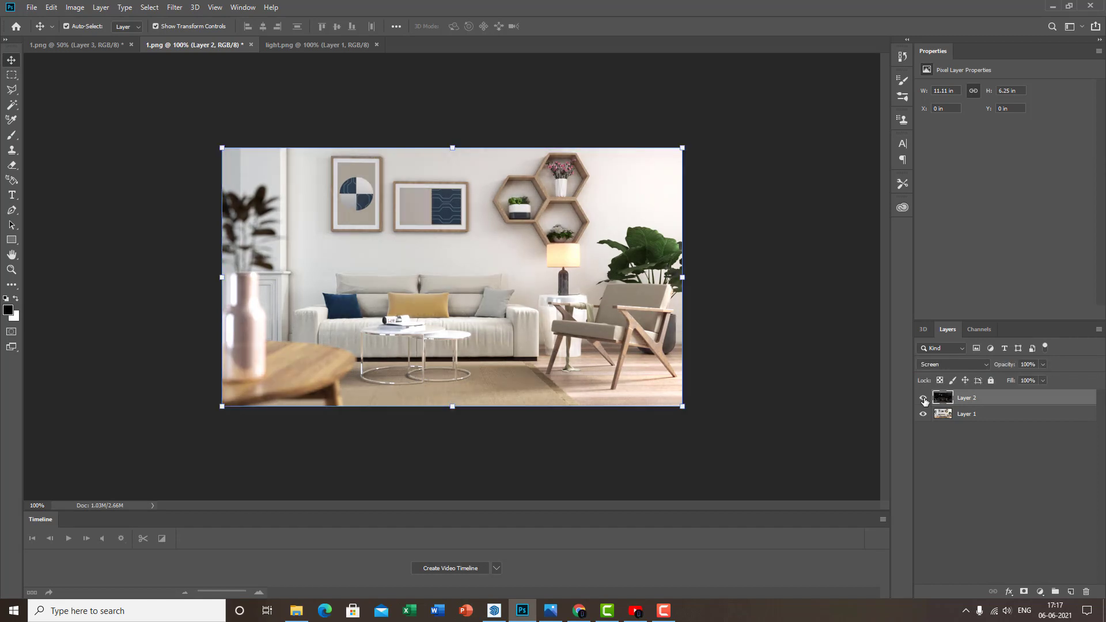
Set the reflection layer's opacity to 74% and fill to 72%, and compare the image with and without it
left_click_drag(1014, 385, 989, 368)
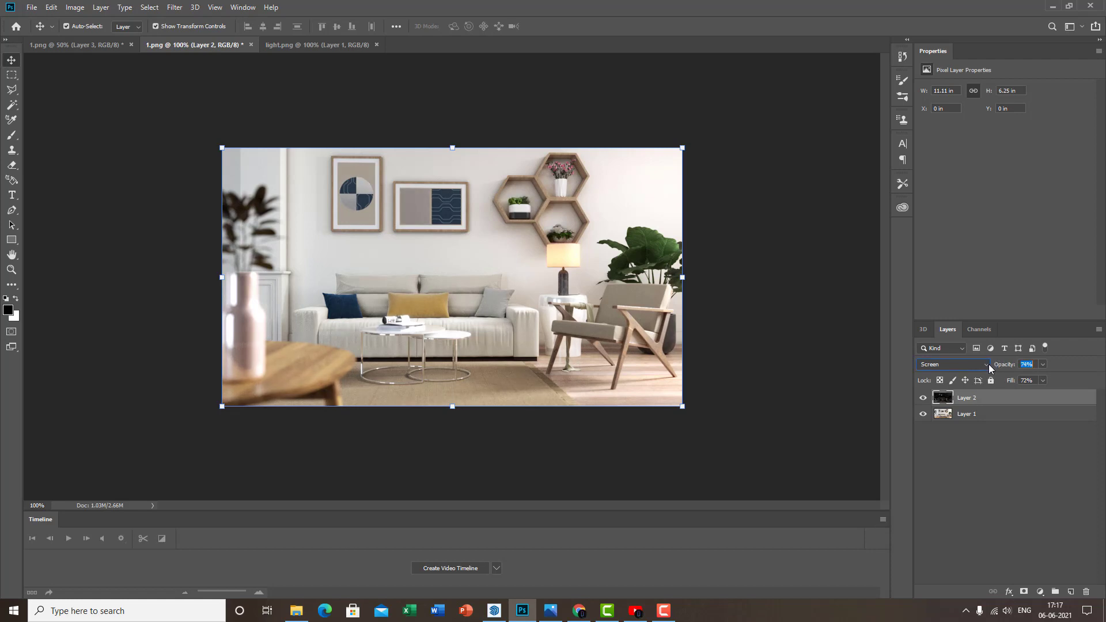
left_click(924, 398)
left_click(924, 399)
left_click(924, 398)
left_click(924, 398)
left_click(924, 398)
left_click(924, 399)
left_click(924, 399)
left_click(924, 399)
Lower the reflection layer's fill to 54% and compare the image with the layer hidden and shown
left_click_drag(1014, 383, 1000, 380)
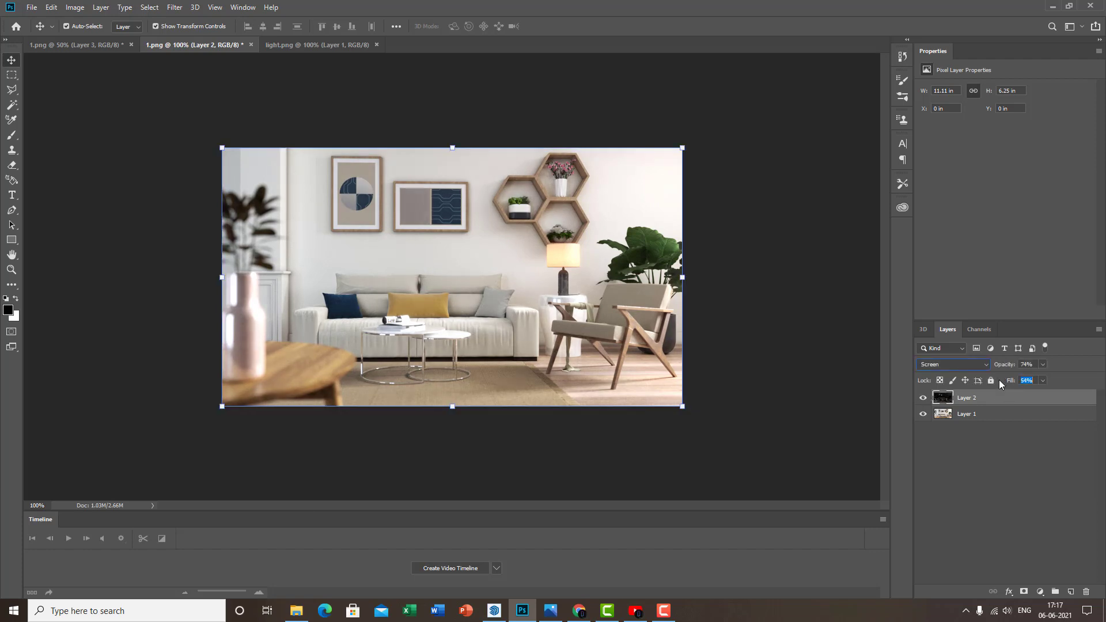
left_click(923, 399)
left_click(924, 399)
left_click(923, 398)
left_click(923, 399)
left_click(923, 399)
left_click(924, 398)
left_click(924, 399)
left_click(923, 399)
Copy the light.png image into 1.png as the uppermost layer, close light.png, and align the layer with the canvas
left_click_drag(314, 47, 347, 90)
left_click_drag(340, 194, 260, 228)
left_click(750, 87)
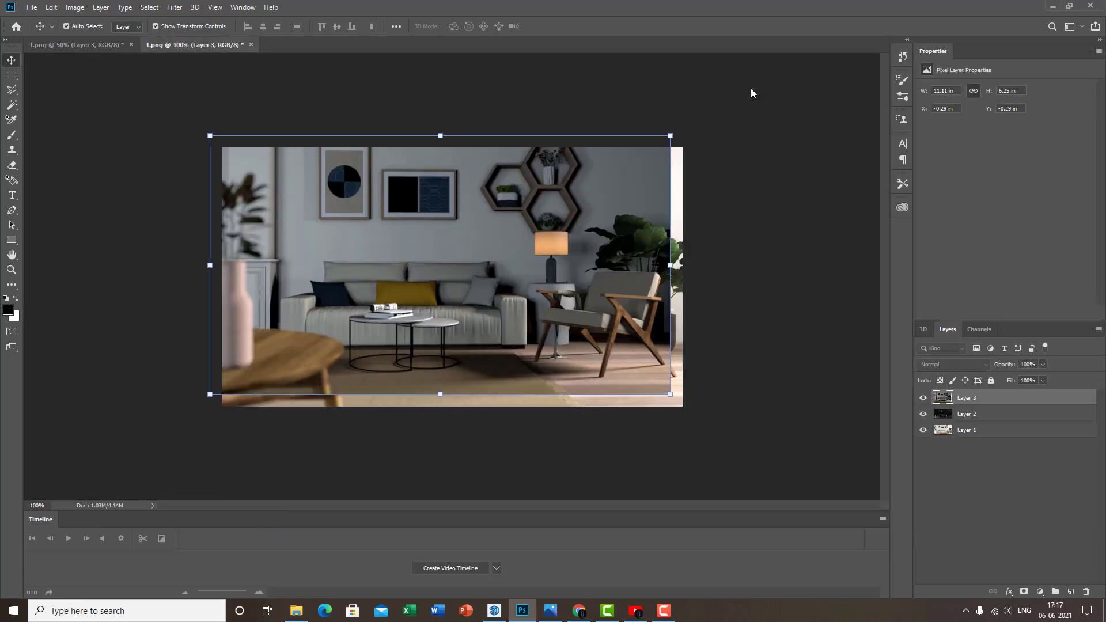
left_click_drag(589, 257, 603, 265)
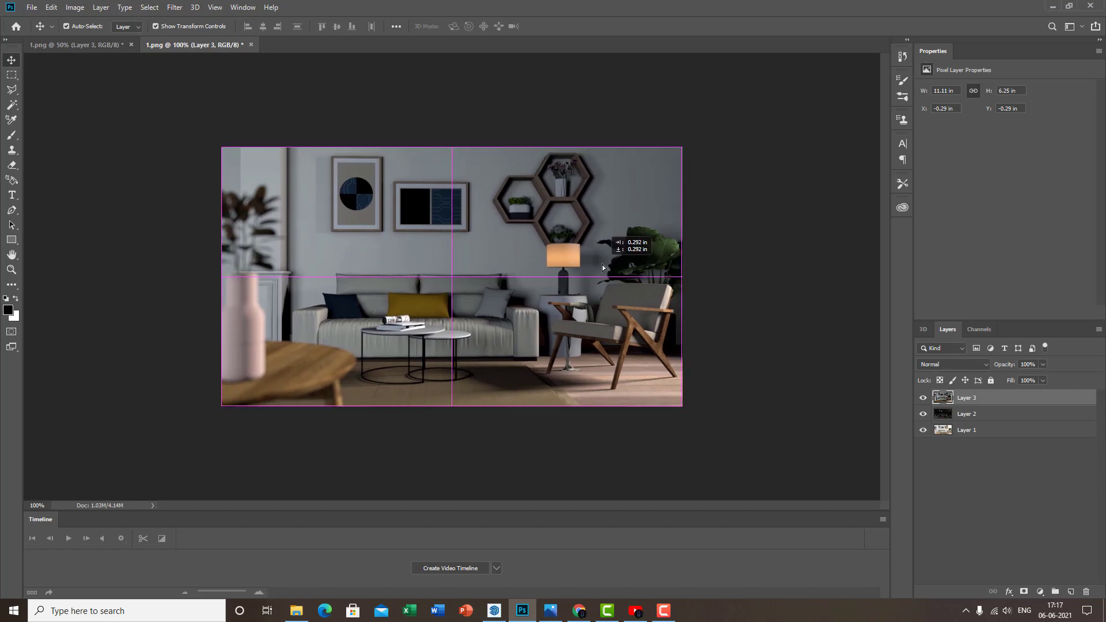
Set the lighting layer's blend mode to Soft Light and compare the image with and without the layer
left_click(951, 366)
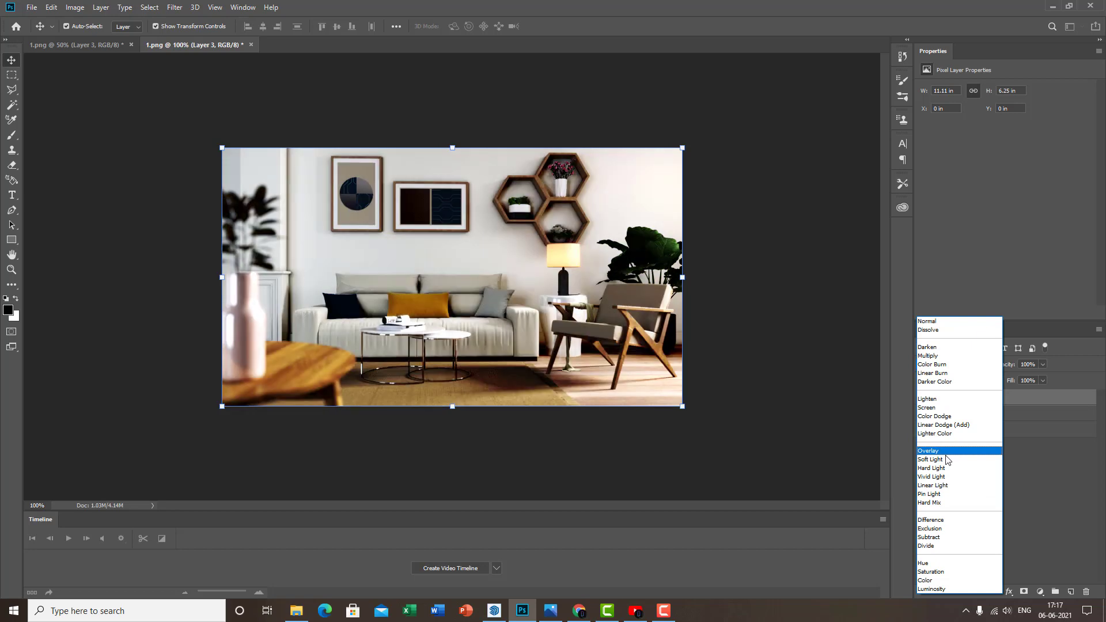
left_click(945, 459)
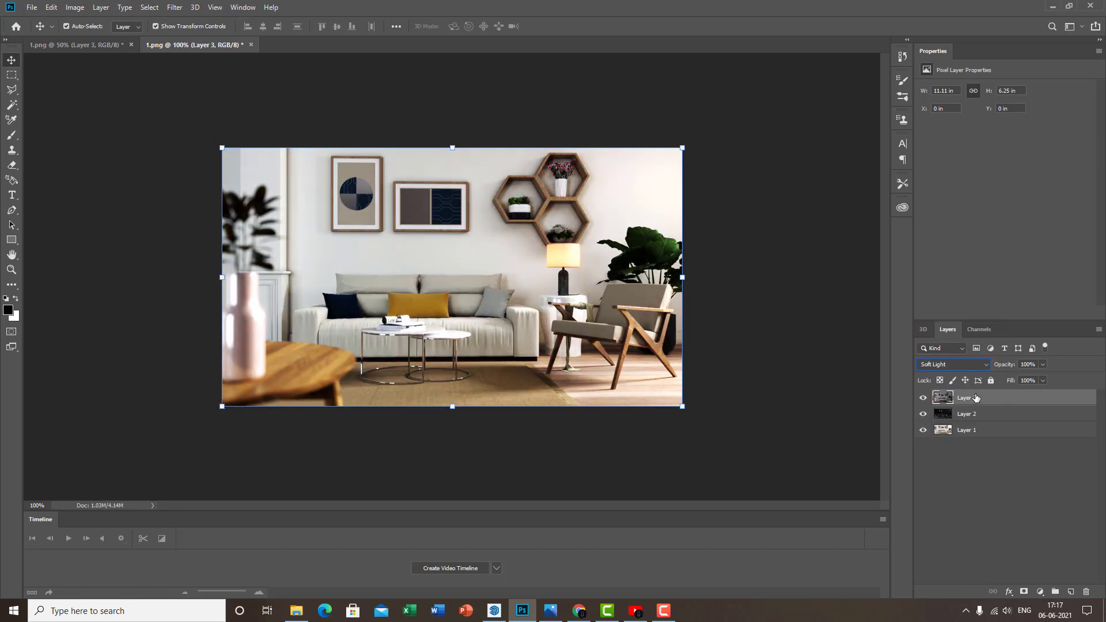
left_click(922, 398)
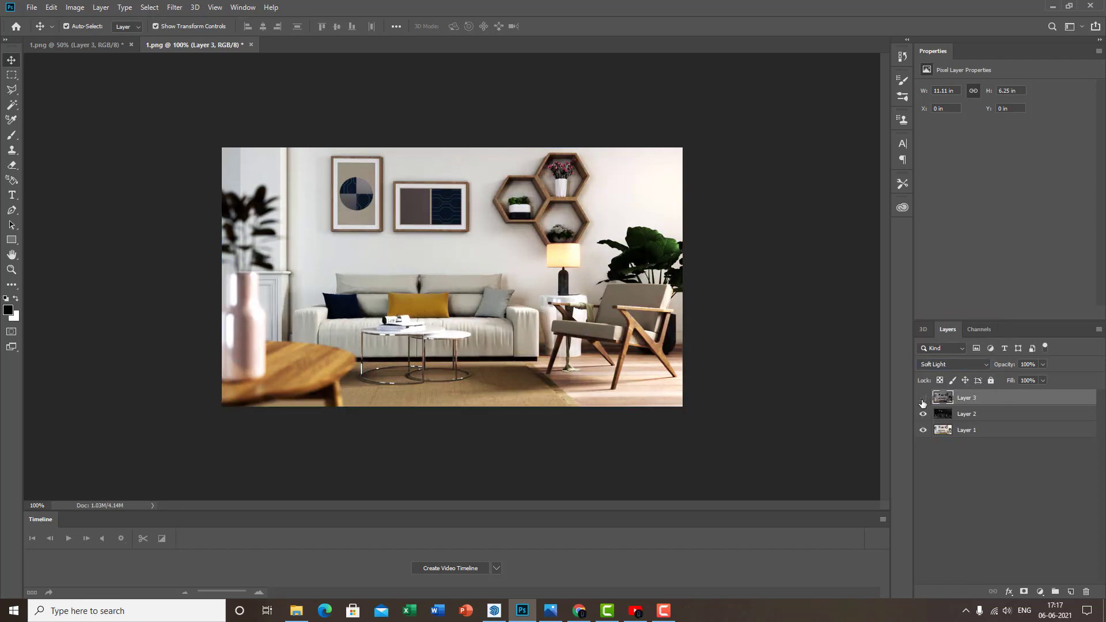
left_click(922, 398)
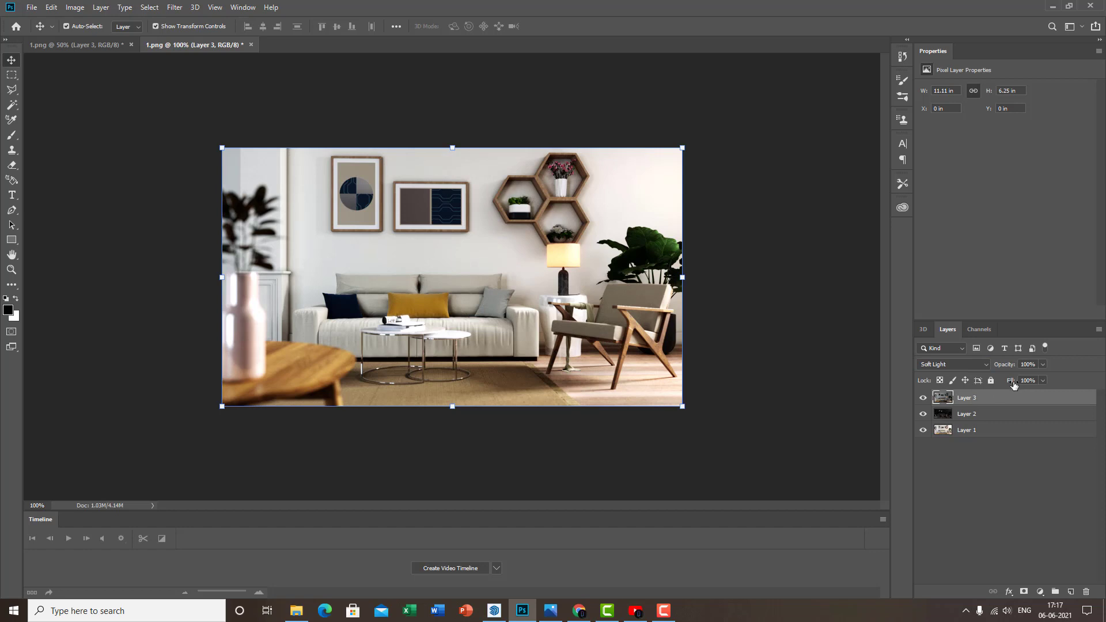
Set the lighting layer's opacity to 41% and fill to 59%, and compare the image with it hidden and shown
mouse_move(1014, 385)
left_mouse_down()
mouse_move(1002, 366)
mouse_move(975, 367)
mouse_move(998, 386)
left_mouse_up()
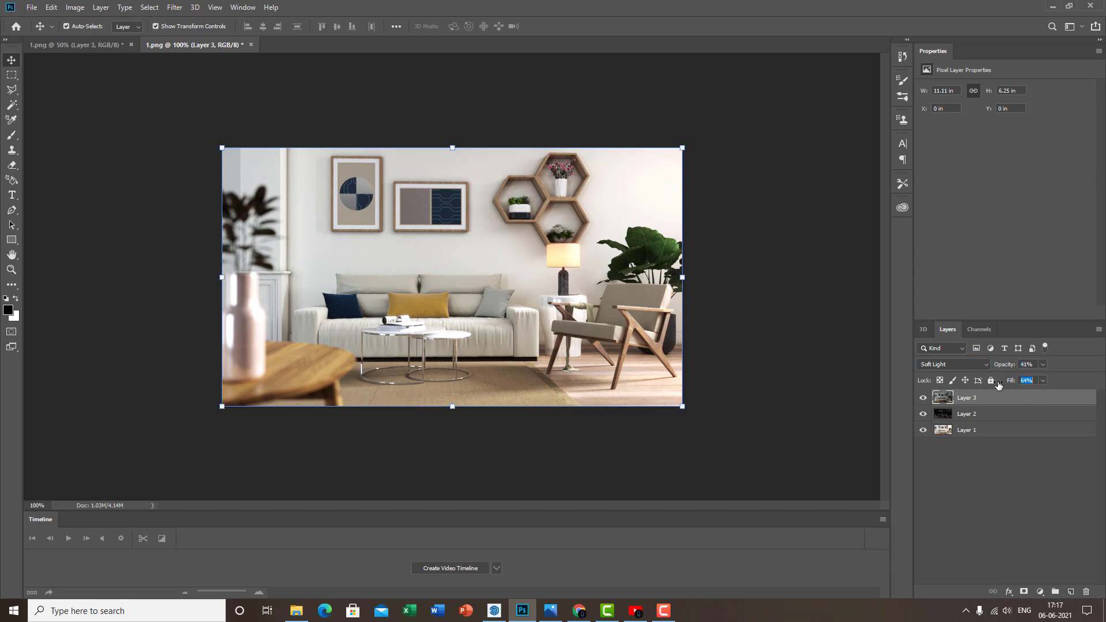
left_click(924, 397)
left_click(924, 397)
left_click(924, 398)
left_click(924, 397)
left_click(924, 397)
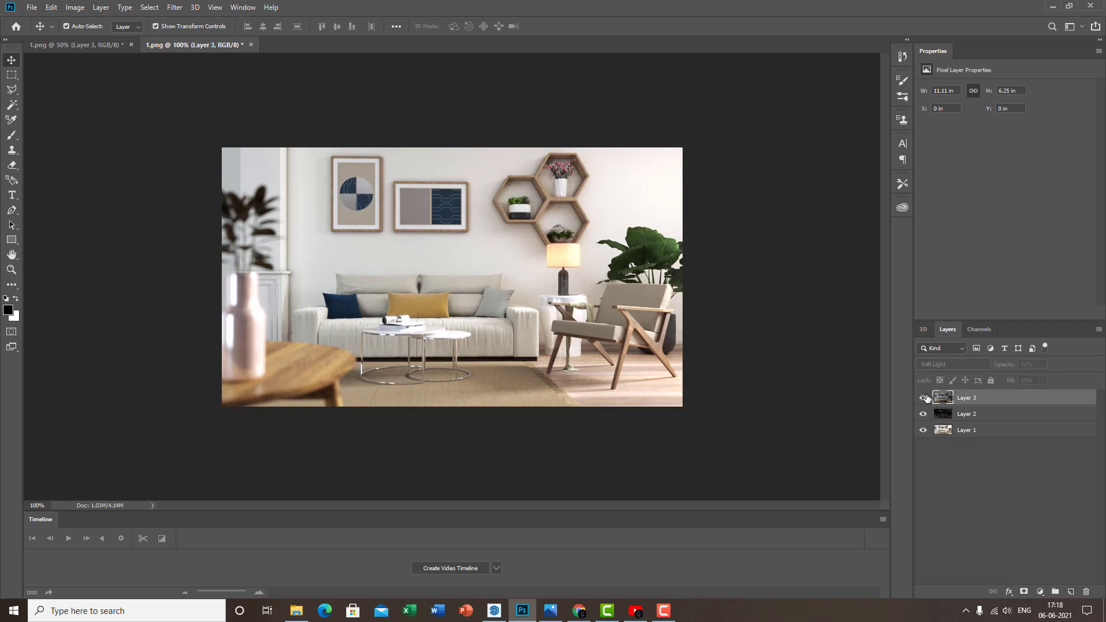
left_click(924, 397)
left_click(924, 397)
left_click(924, 397)
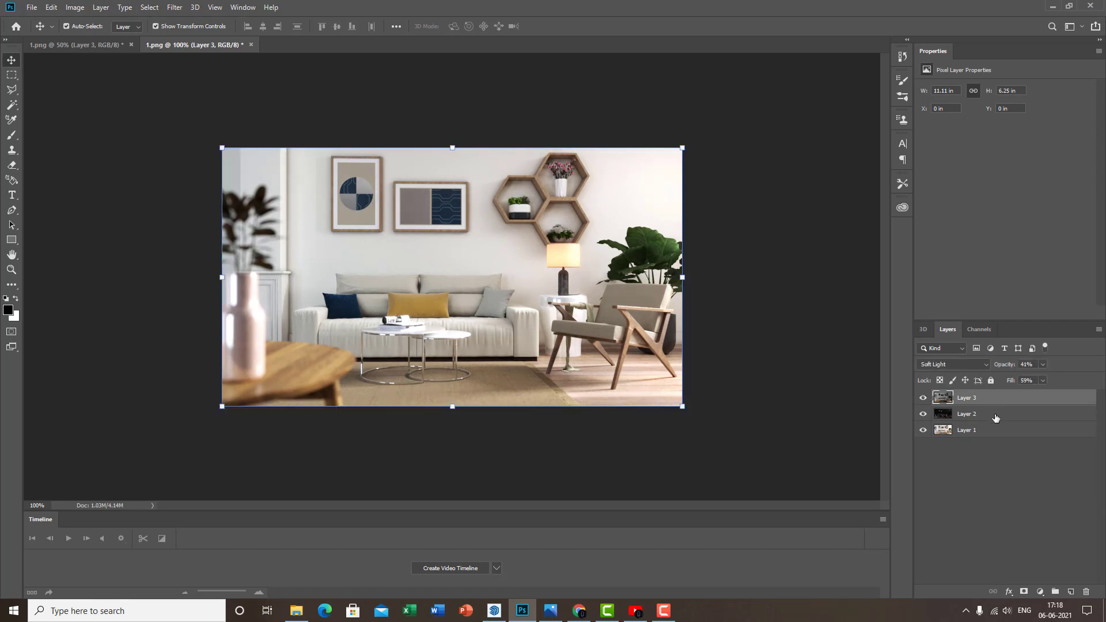
Duplicate the base render layer, Layer 1, and the reflection layer, Layer 2
left_click_drag(1001, 436, 1077, 589)
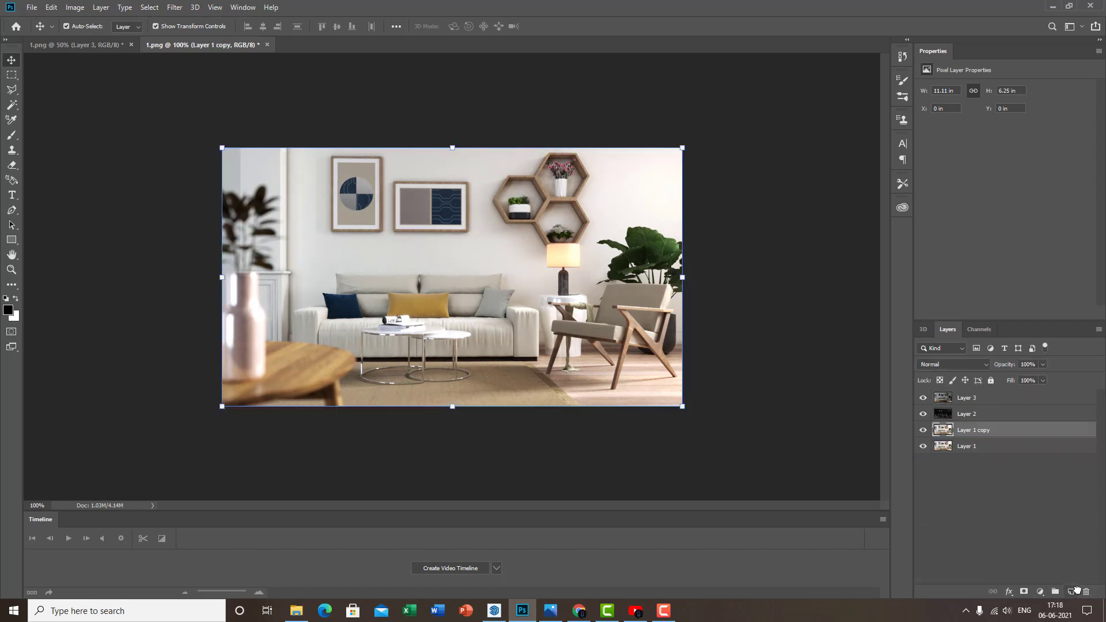
left_click(989, 415)
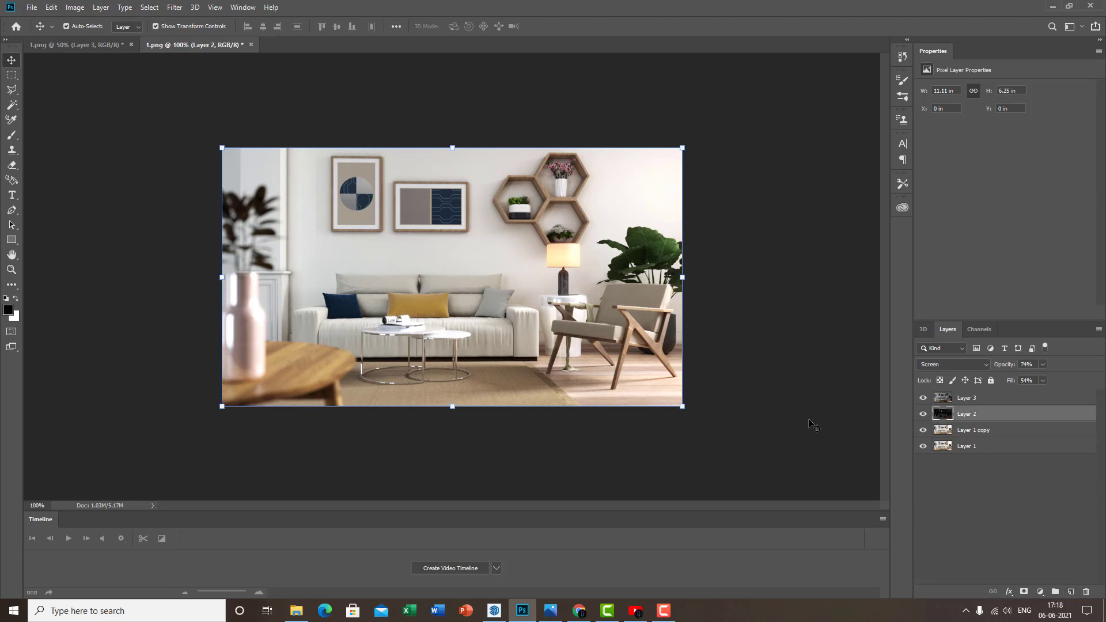
left_click_drag(1026, 416, 1072, 590)
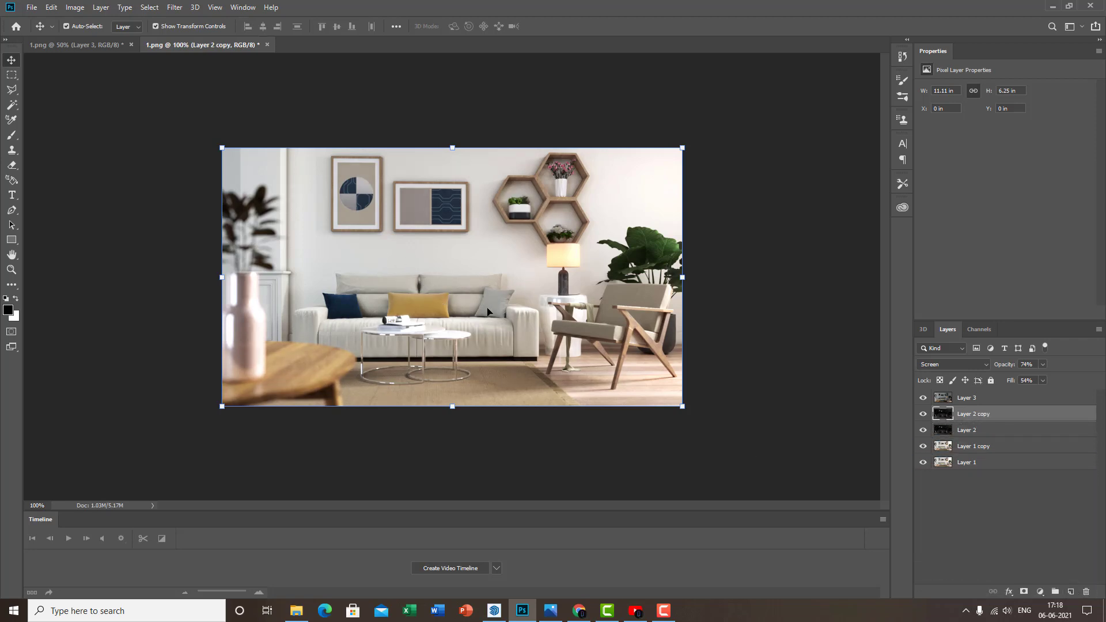
Add a layer mask to the reflection layer copy and invert it to black
left_click(1024, 592)
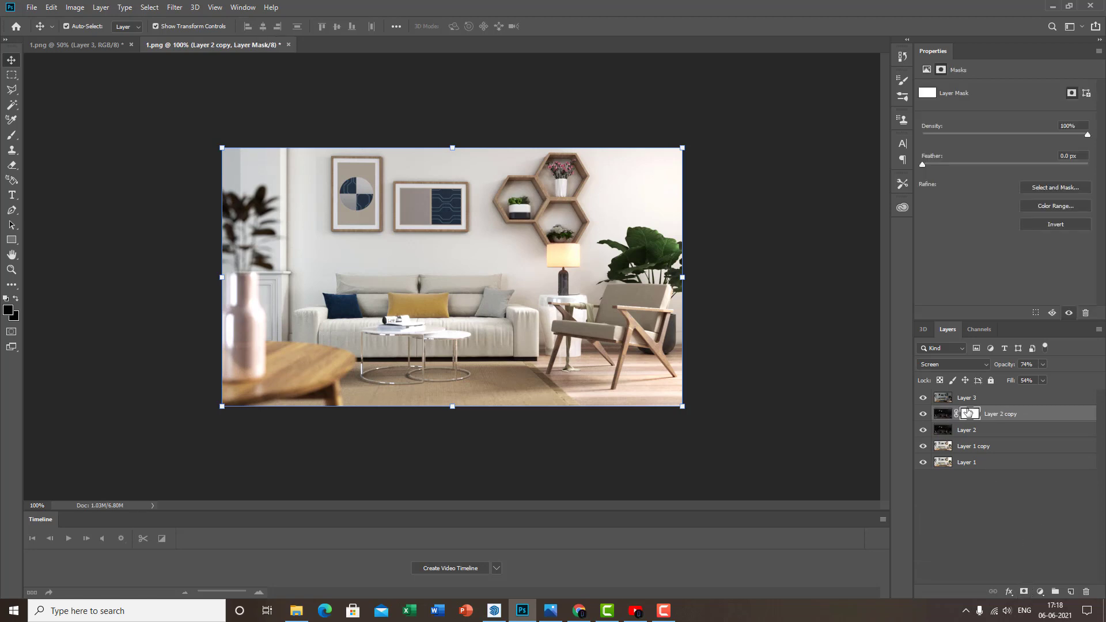
left_click(1056, 224)
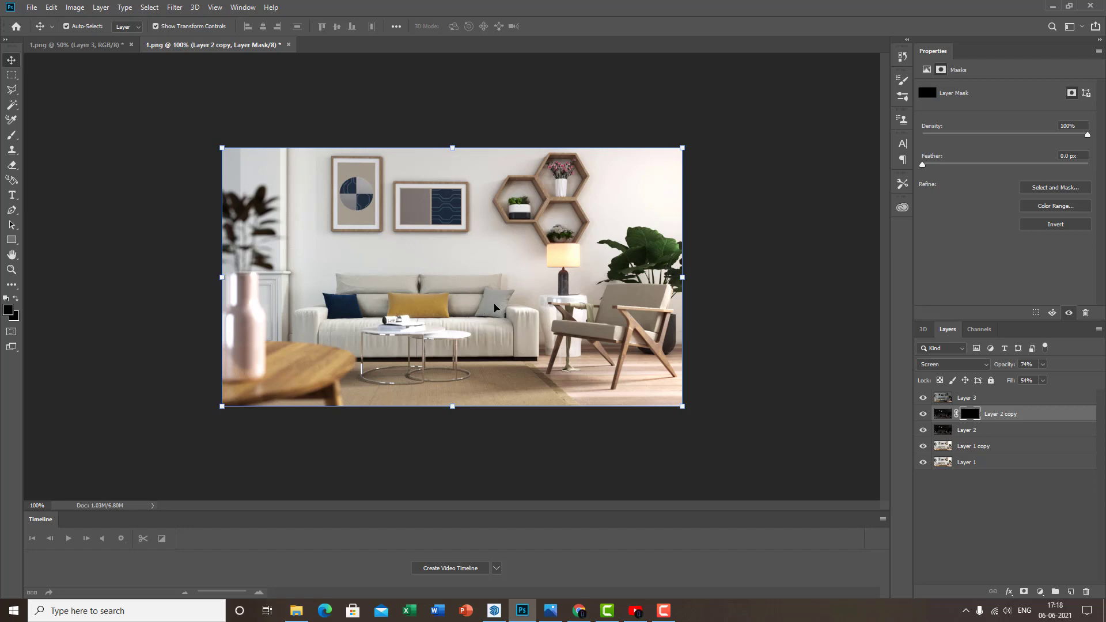
Paint with a white brush on the reflection copy's mask over the sofa's grey and yellow cushions
scroll(494, 307, "up", 6, "alt")
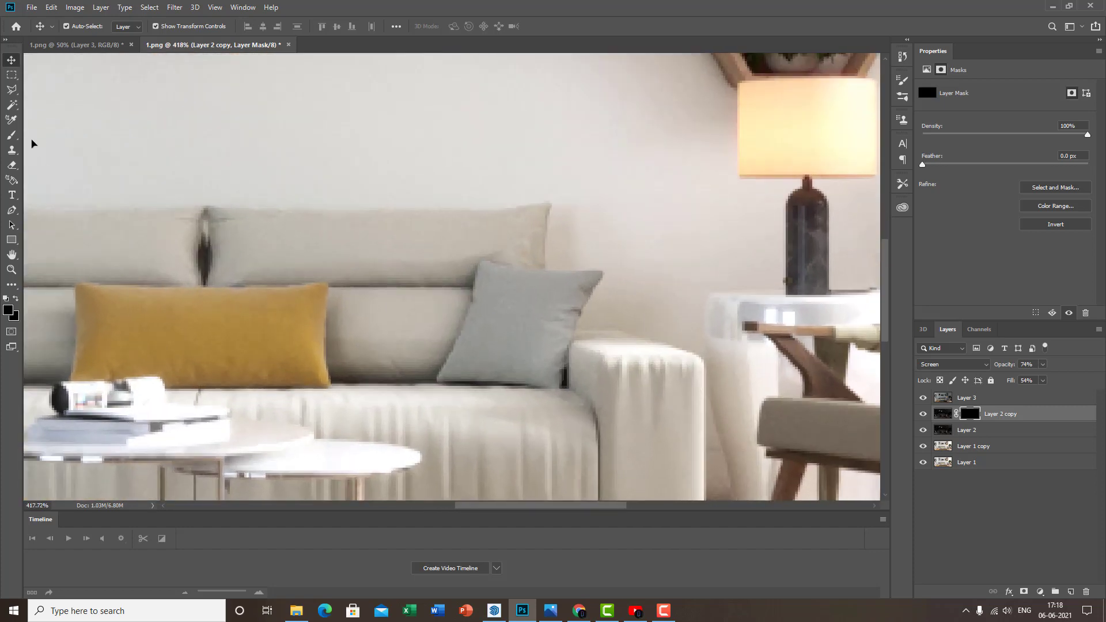
left_click(11, 137)
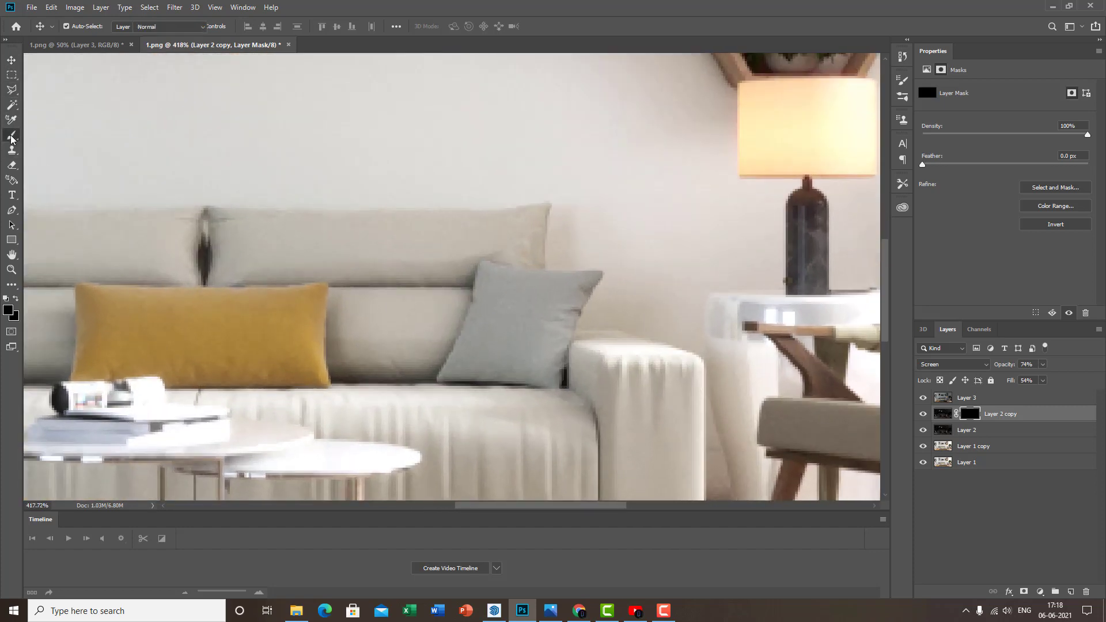
left_click(8, 311)
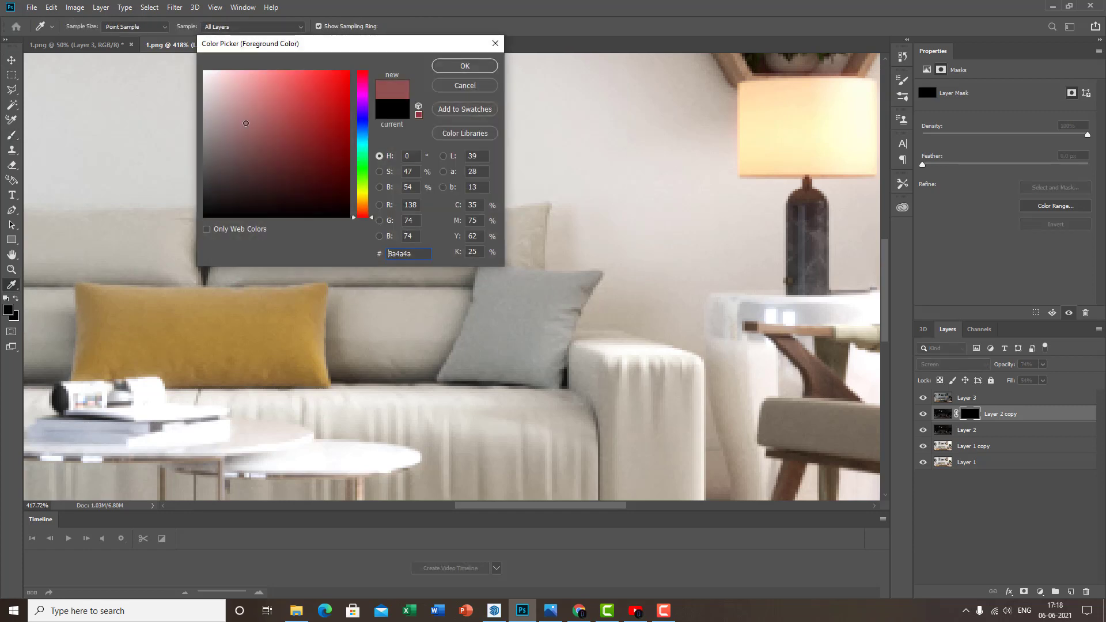
left_click(590, 58)
left_click(464, 67)
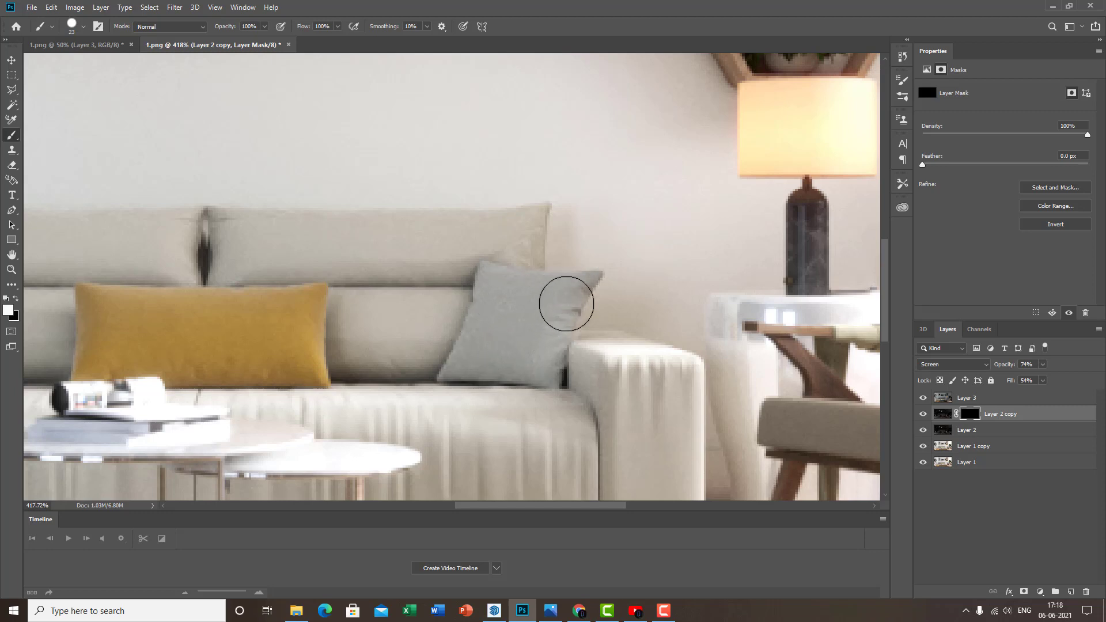
left_click_drag(456, 359, 456, 361)
scroll(661, 338, "down", 2, "alt")
scroll(213, 334, "up", 2, "alt")
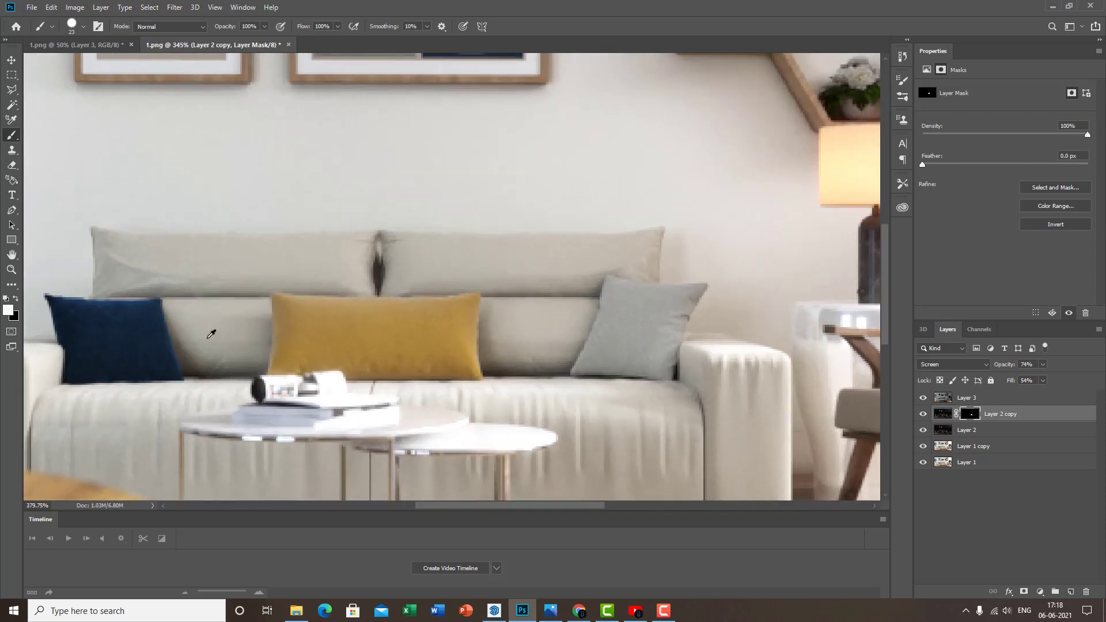
mouse_move(311, 316)
left_mouse_down()
mouse_move(330, 341)
mouse_move(336, 311)
mouse_move(506, 311)
mouse_move(507, 342)
mouse_move(444, 351)
mouse_move(353, 329)
mouse_move(434, 360)
mouse_move(513, 360)
mouse_move(510, 309)
mouse_move(501, 320)
mouse_move(310, 312)
left_mouse_up()
scroll(696, 353, "down", 3, "alt")
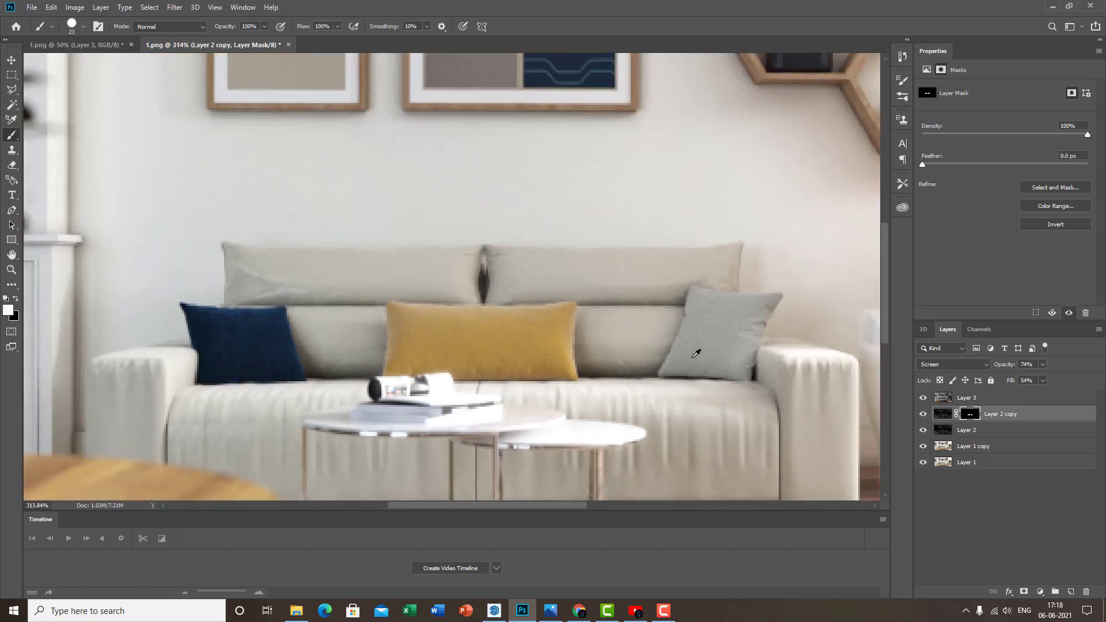
scroll(165, 329, "up", 6, "alt")
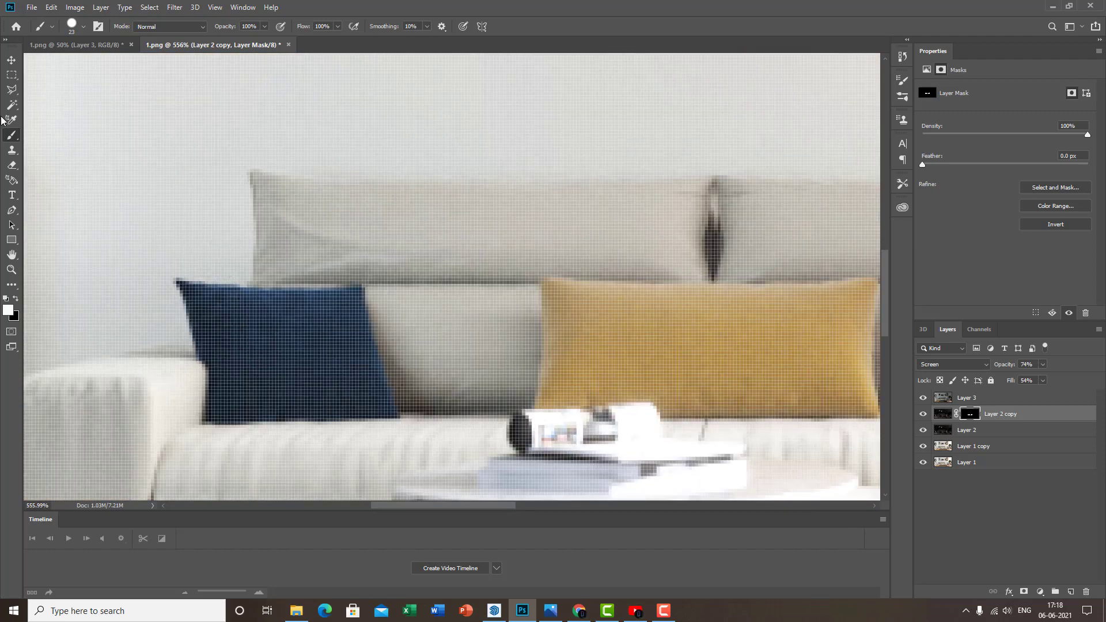
Reduce the brush size to 12 px and paint white over the blue cushion on the reflection copy's mask
left_click_drag(74, 67, 72, 65)
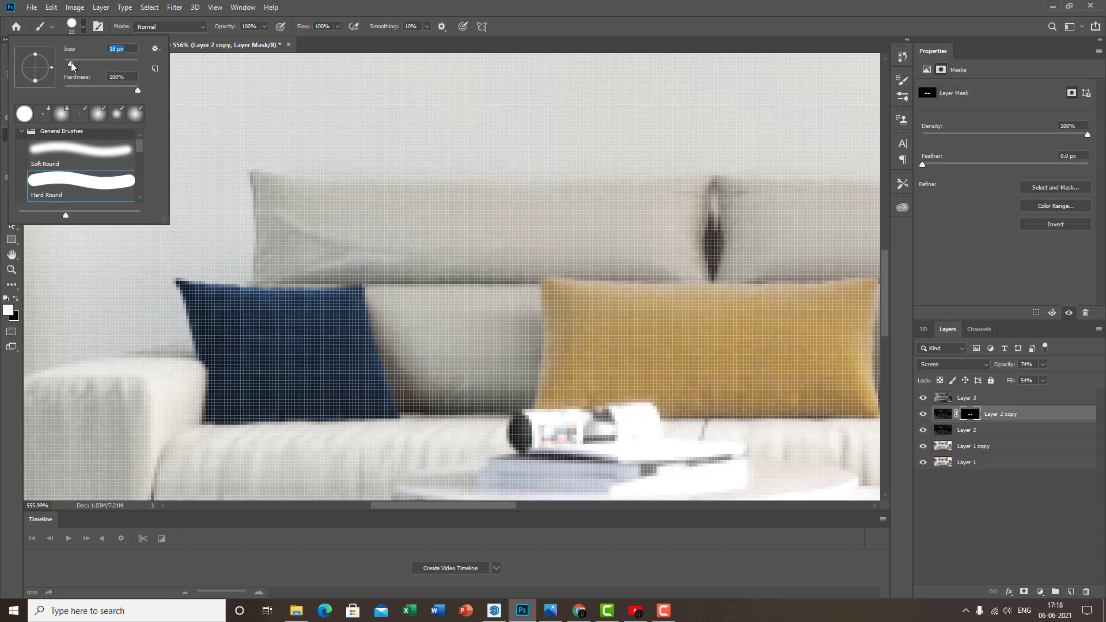
left_click(78, 23)
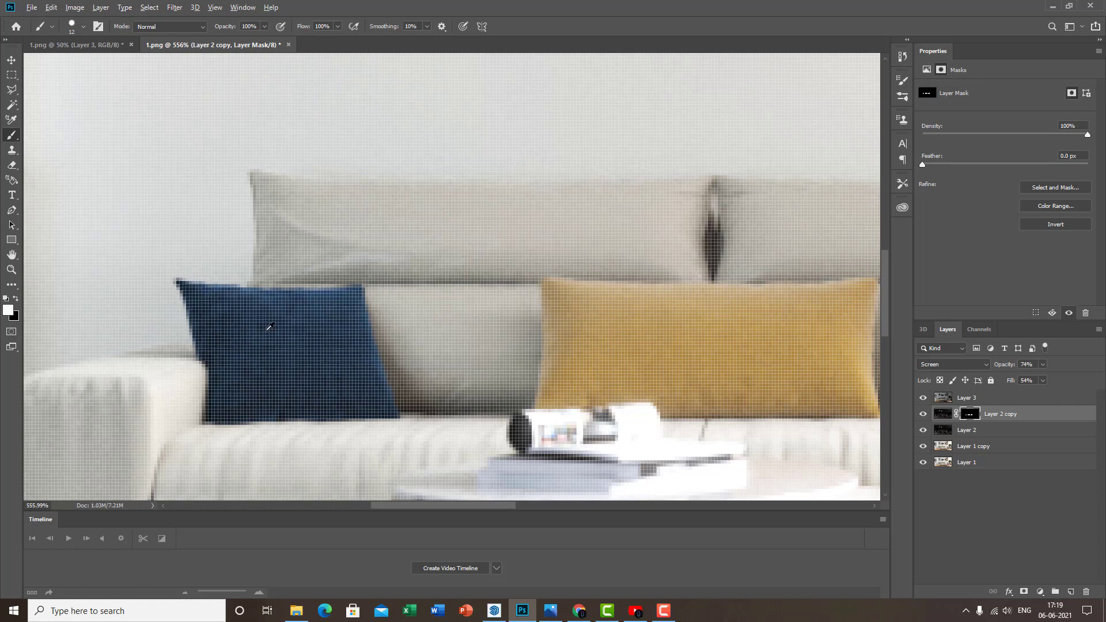
scroll(353, 307, "down", 3, "alt")
scroll(353, 307, "down", 1, "alt")
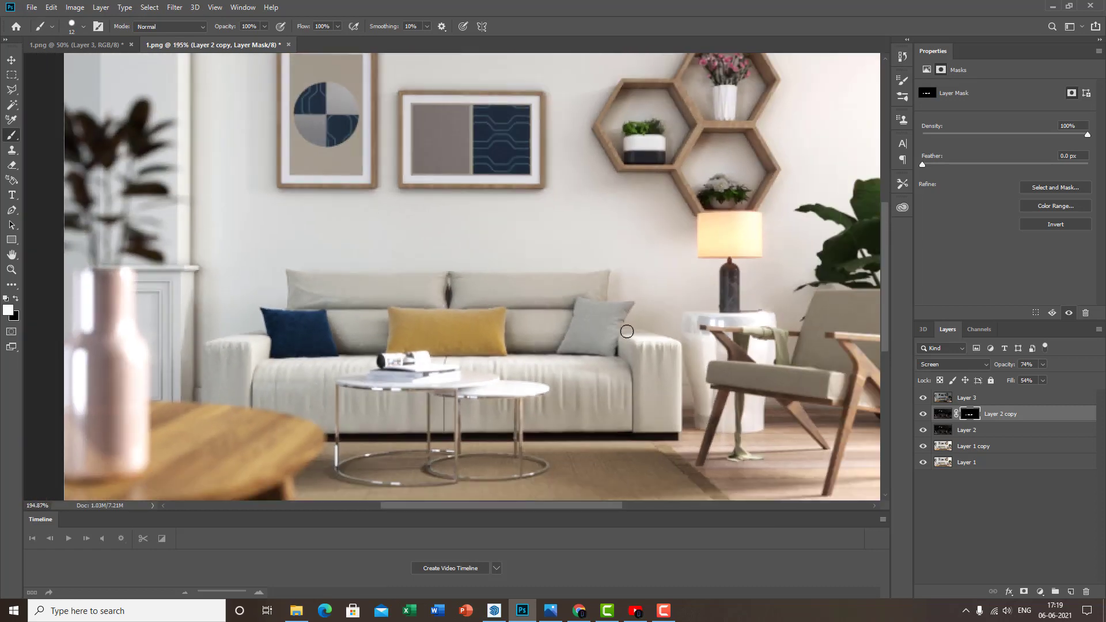
scroll(627, 308, "down", 1, "alt")
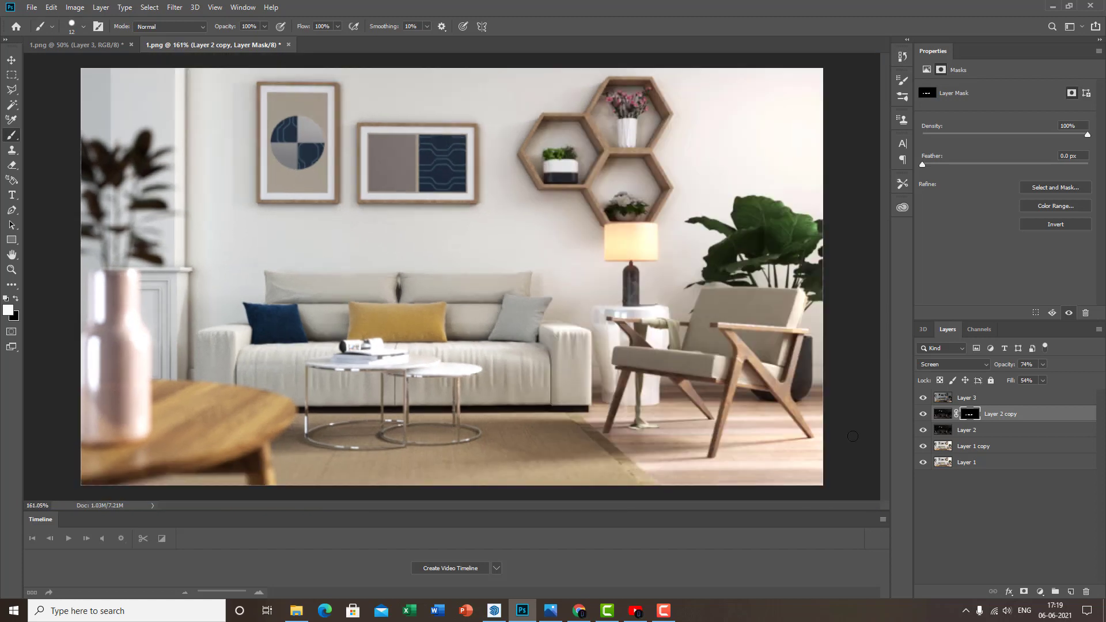
Duplicate the masked reflection layer, then select the new copy's mask with the foreground colour set to white
left_click_drag(1043, 418, 1068, 590)
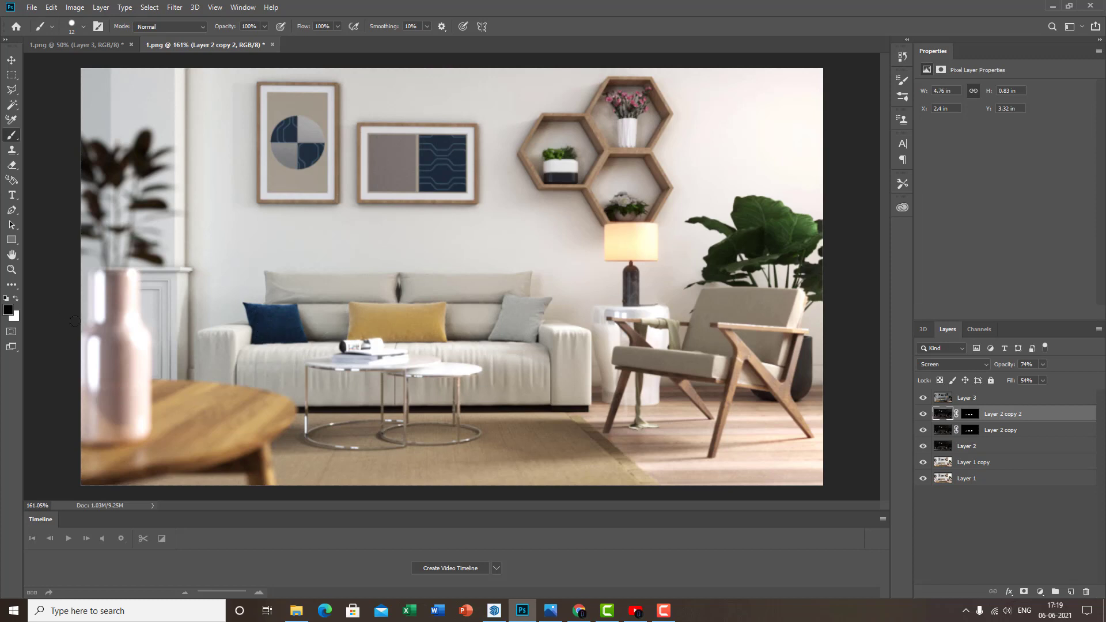
left_click(7, 310)
left_click(208, 74)
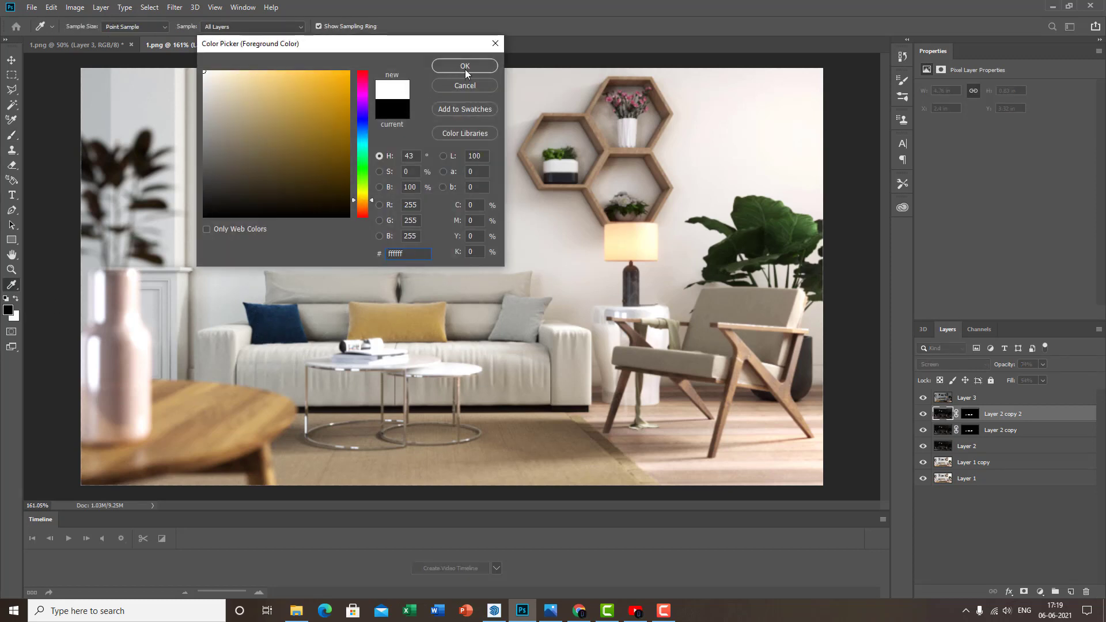
left_click(478, 67)
left_click(970, 413)
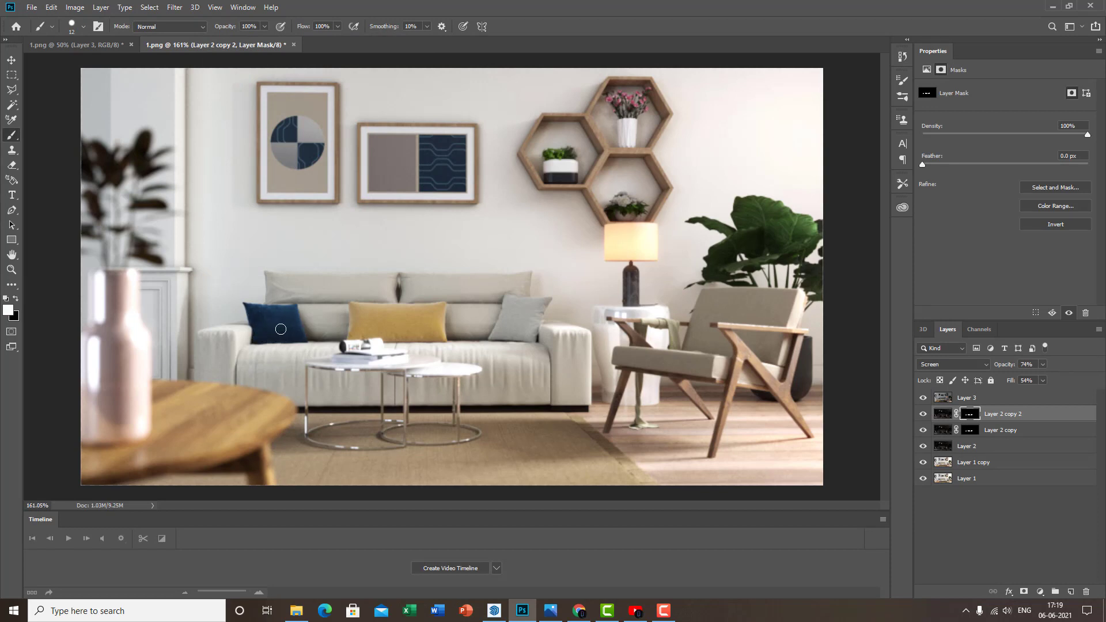
scroll(675, 331, "down", 2, "alt")
scroll(498, 311, "up", 1, "alt")
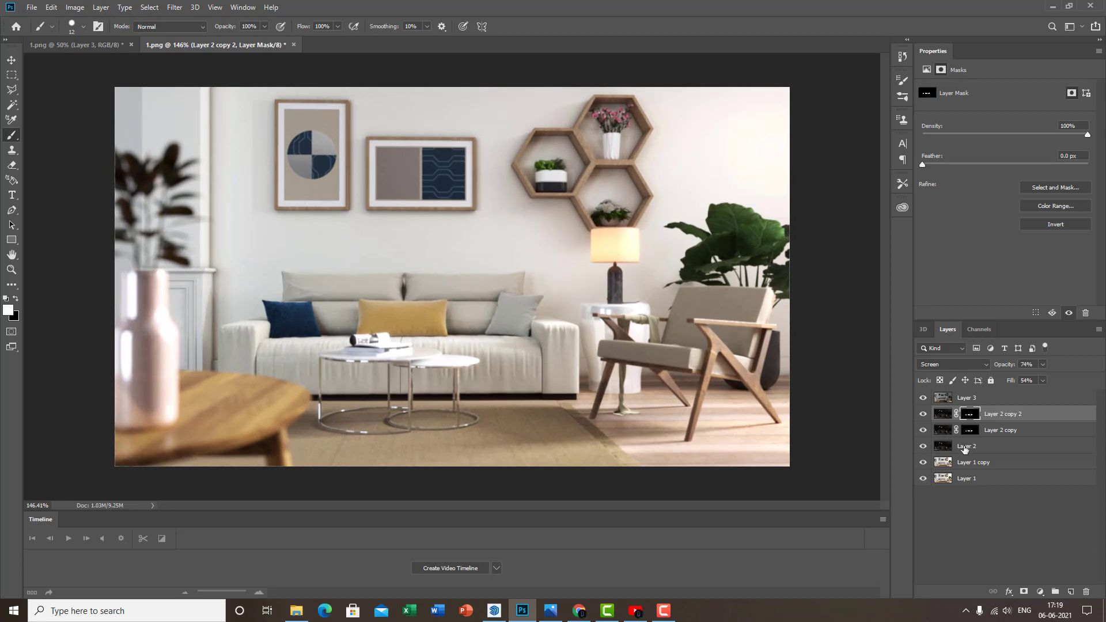
Select all layers from Layer 3 down to Layer 1 copy and merge them, keeping Layer 1 separate
left_click(1029, 433)
left_click(1008, 396)
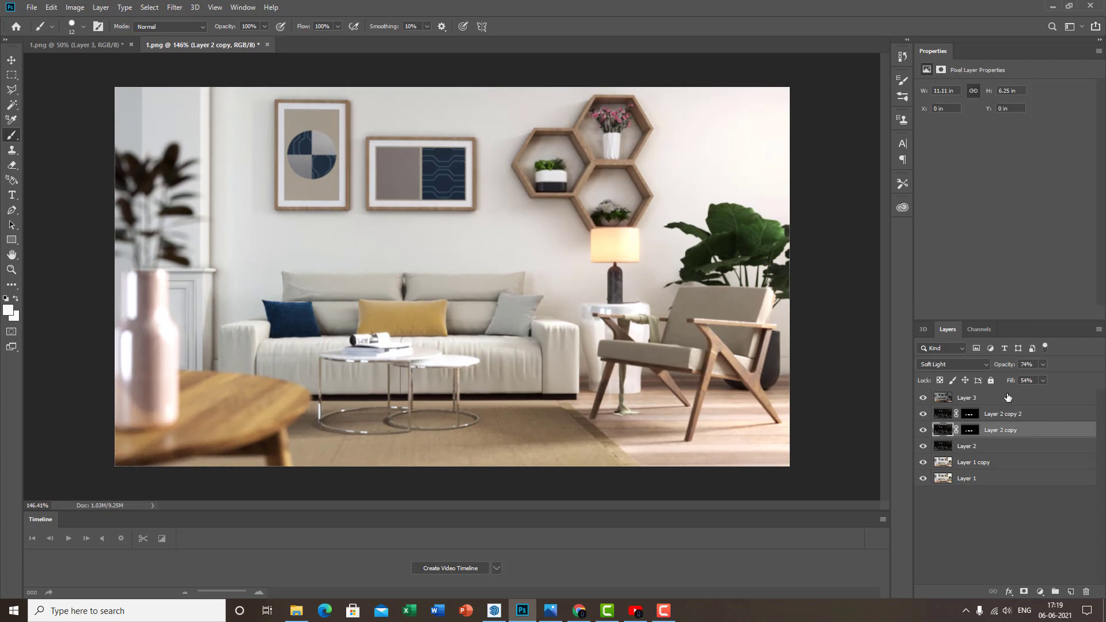
left_click(1010, 414, "ctrl")
left_click(1014, 435, "ctrl")
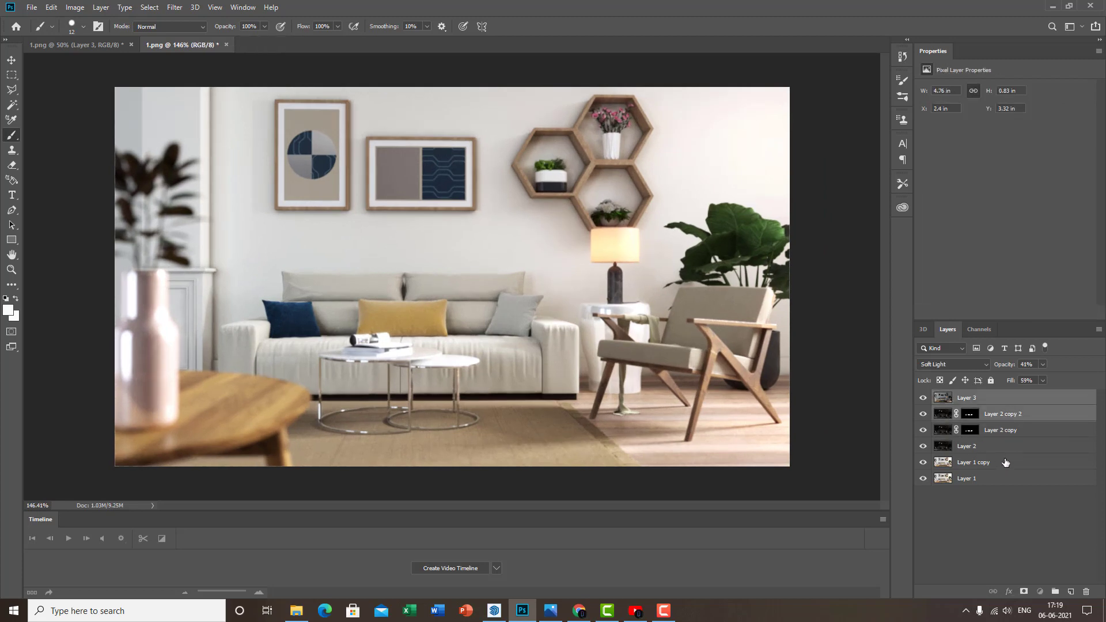
left_click(1001, 461, "shift")
right_click(999, 461)
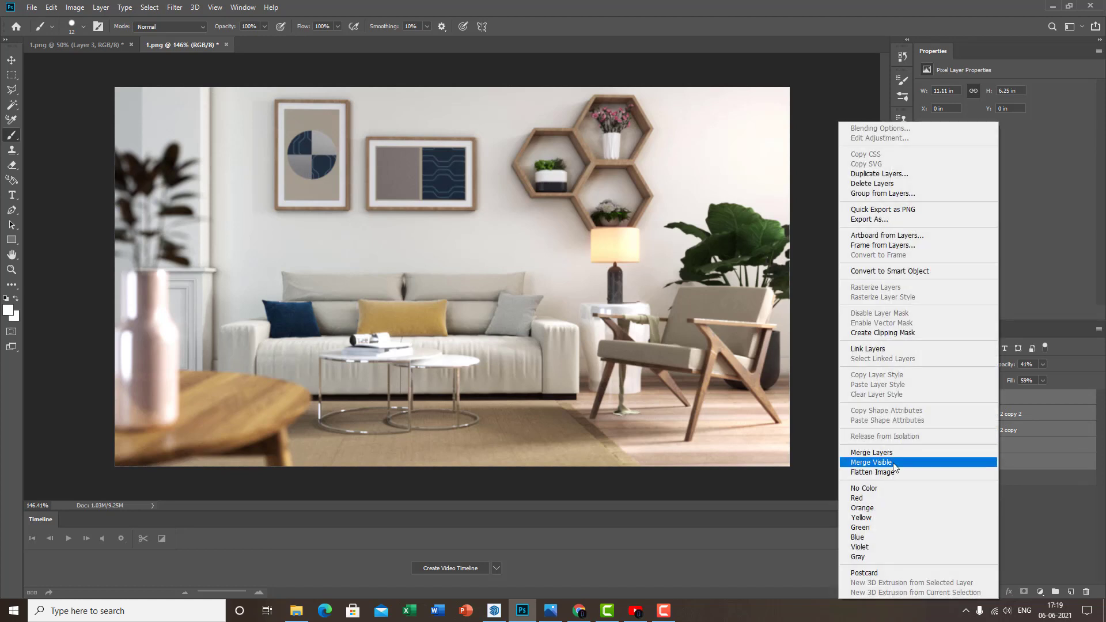
left_click(934, 452)
Compare the merged Layer 3 with the original render by hiding and showing it repeatedly
left_click(923, 397)
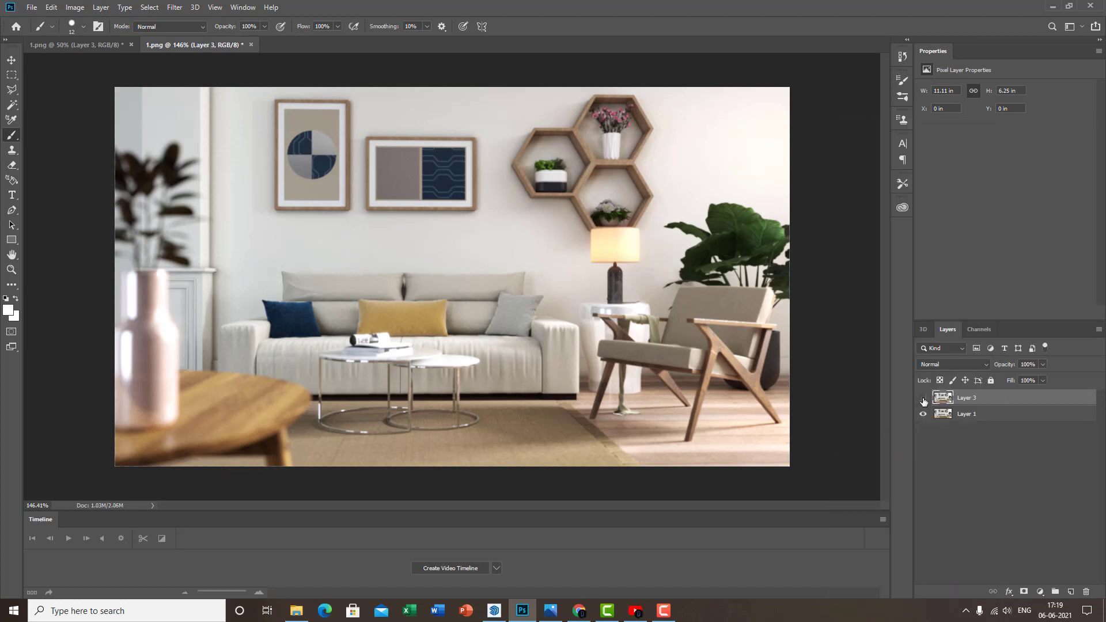
left_click(922, 397)
left_click(923, 398)
left_click(922, 398)
left_click(923, 398)
left_click(922, 398)
Apply Camera Raw basic adjustments to Layer 3: exposure +0.20, contrast +8, highlights -7, shadows -11, whites +8, blacks +9 and clarity +5
left_click(175, 7)
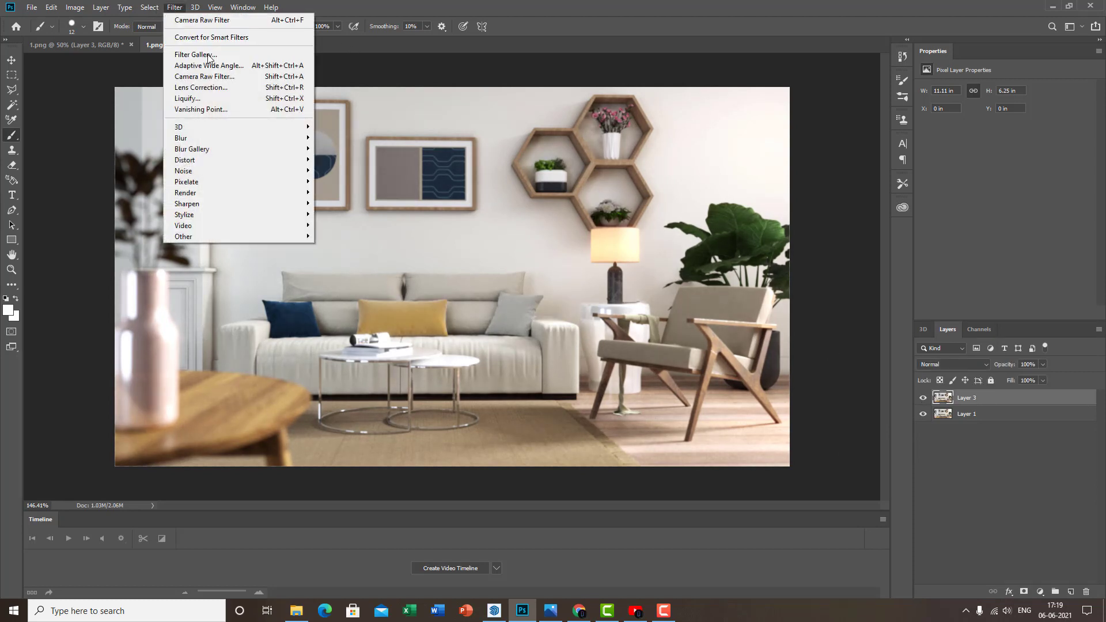
left_click(214, 76)
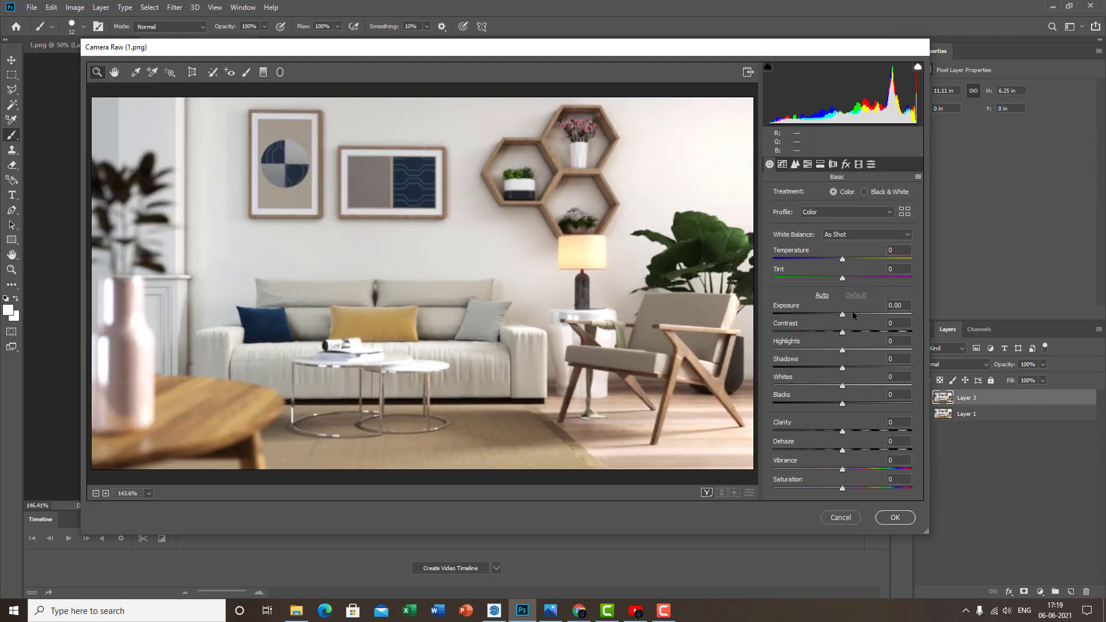
left_click_drag(843, 314, 847, 430)
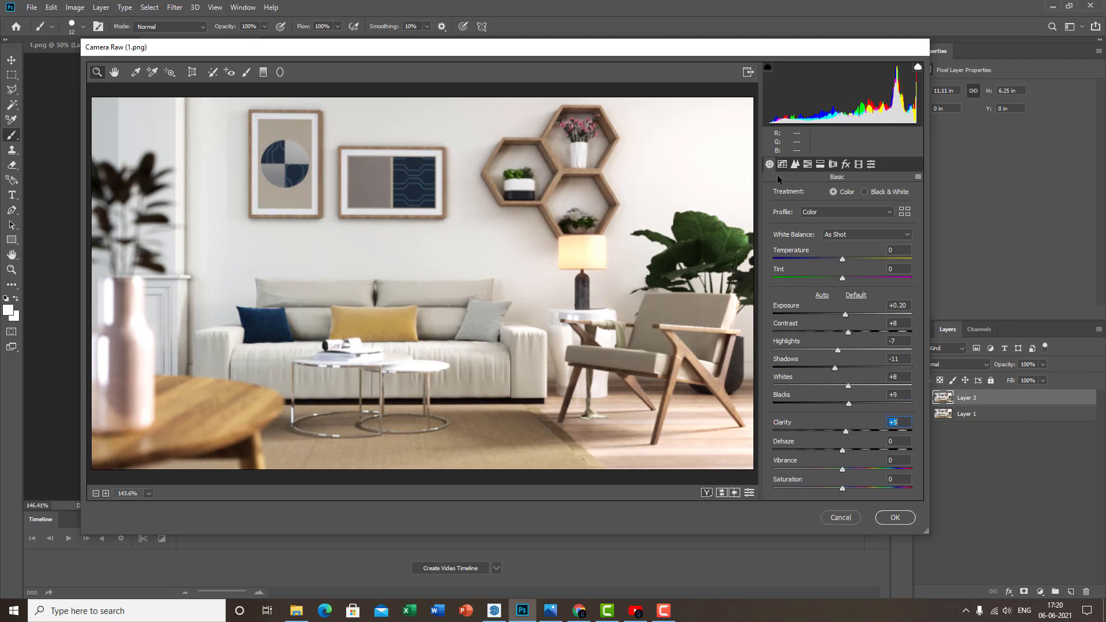
Set sharpening to 37, luminance noise reduction to 15 and luminance detail to 95, and adjust luminance contrast and colour noise reduction
left_click(795, 164)
left_click_drag(803, 212, 807, 212)
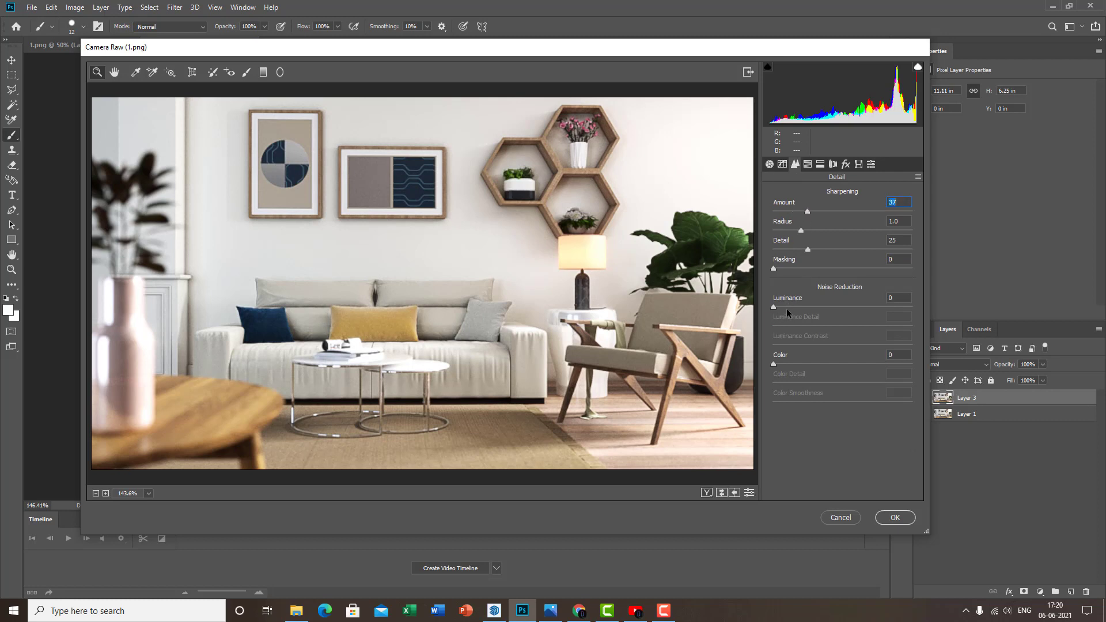
left_click_drag(786, 308, 903, 328)
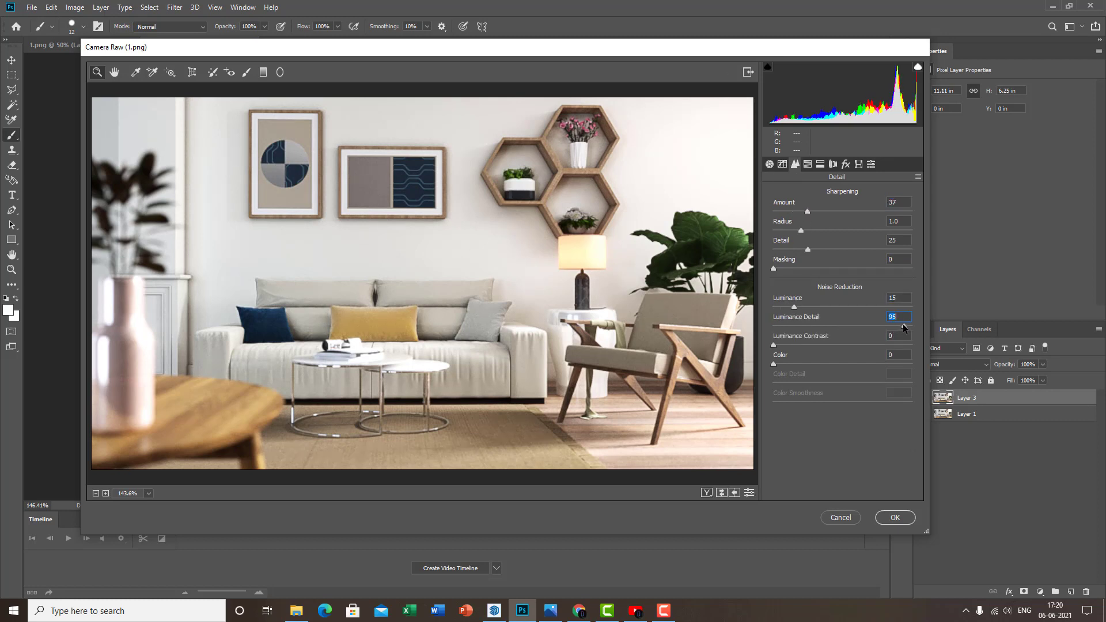
left_click_drag(803, 361, 828, 362)
left_click(789, 344)
Raise the oranges' luminance to +12 and saturation to +14, and slightly lower the yellows' saturation
left_click(808, 164)
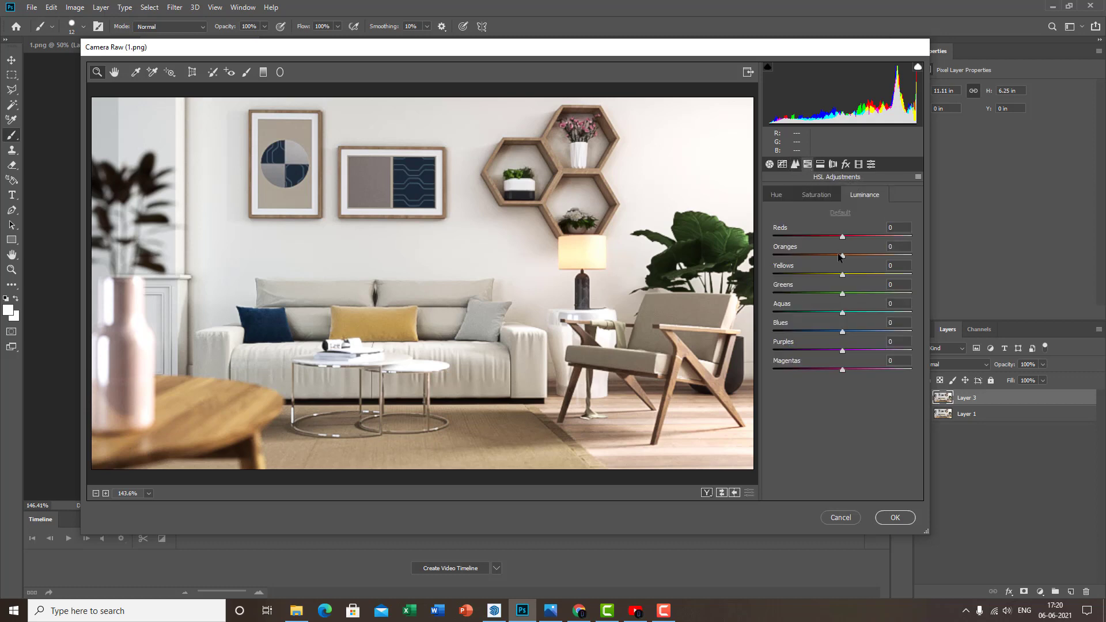
mouse_move(841, 256)
left_mouse_down()
mouse_move(822, 254)
mouse_move(853, 257)
left_mouse_up()
left_click(827, 199)
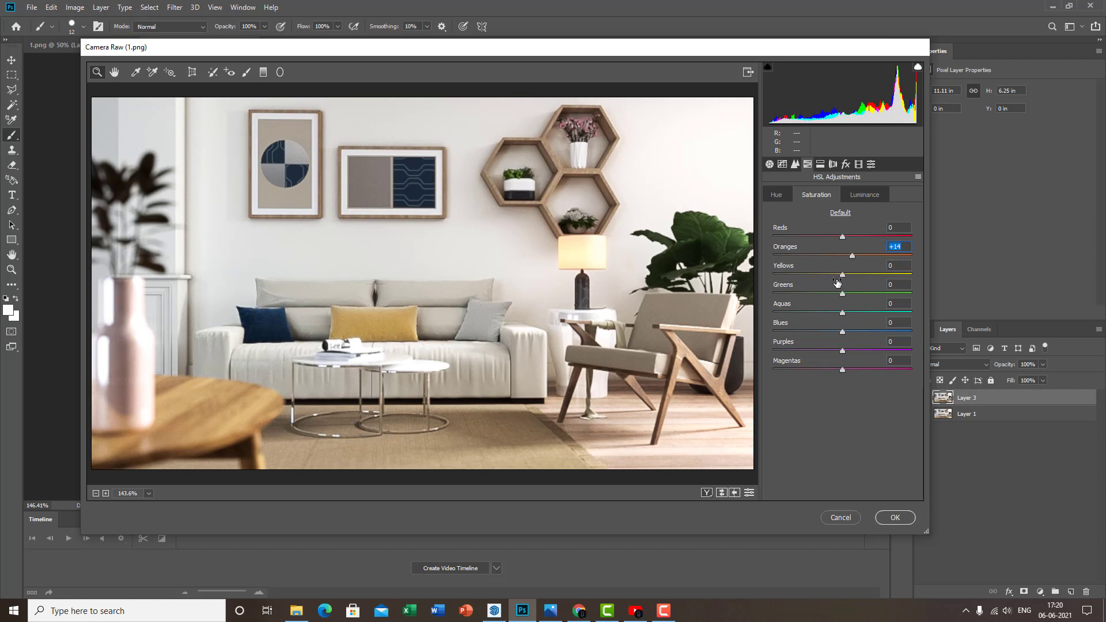
left_click_drag(841, 275, 833, 277)
Shift the greens' hue slightly towards yellow, raise their luminance, and apply the Camera Raw filter
left_click(776, 195)
left_click_drag(842, 296, 832, 295)
left_click(820, 195)
left_click(865, 195)
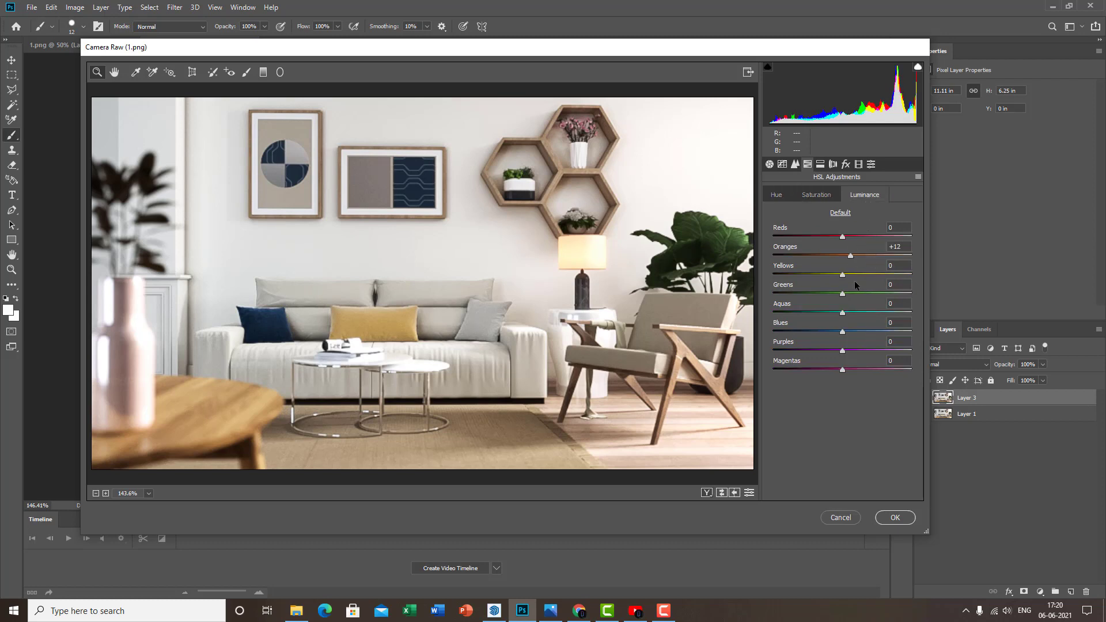
mouse_move(842, 294)
left_mouse_down()
mouse_move(875, 295)
mouse_move(864, 295)
left_mouse_up()
left_click(898, 518)
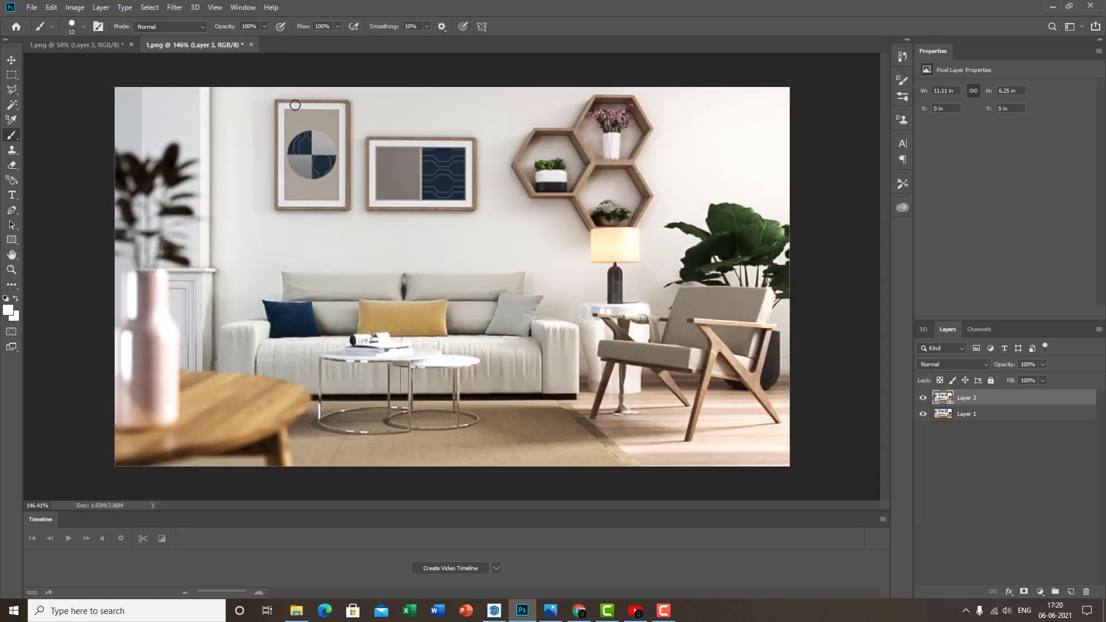
left_click(32, 7)
left_click(65, 142)
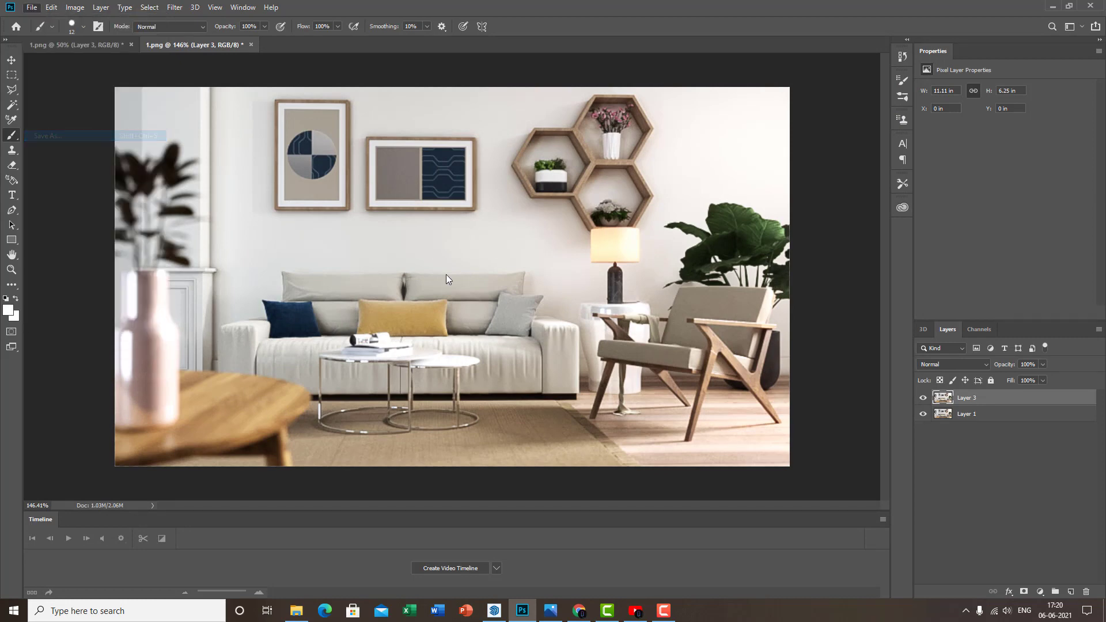
left_click(499, 384)
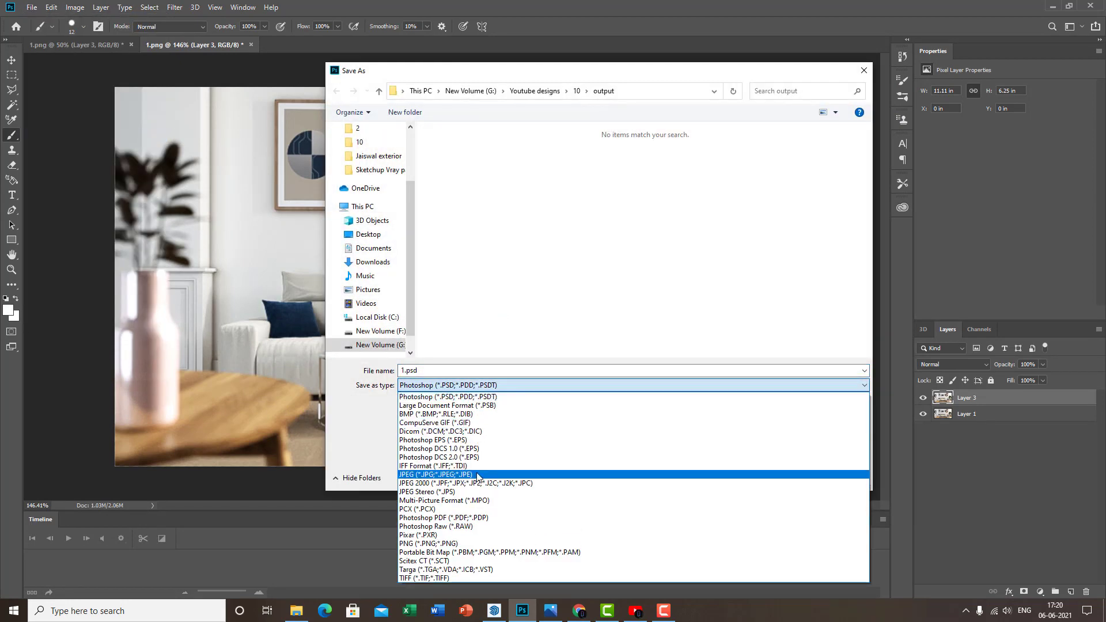
left_click(437, 475)
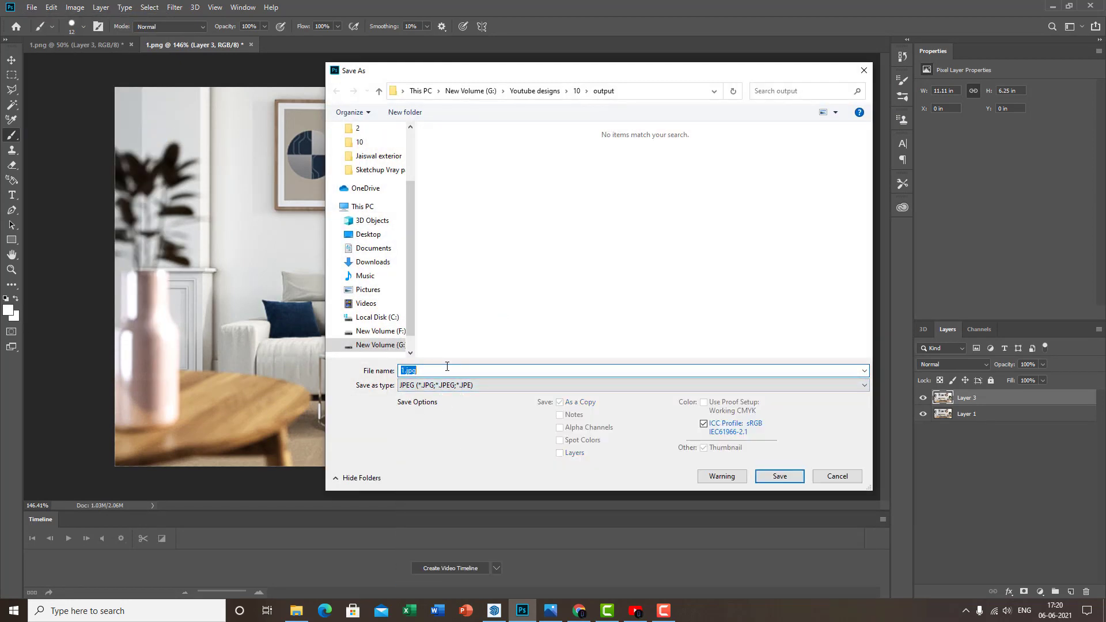
type("f1")
left_click(825, 477)
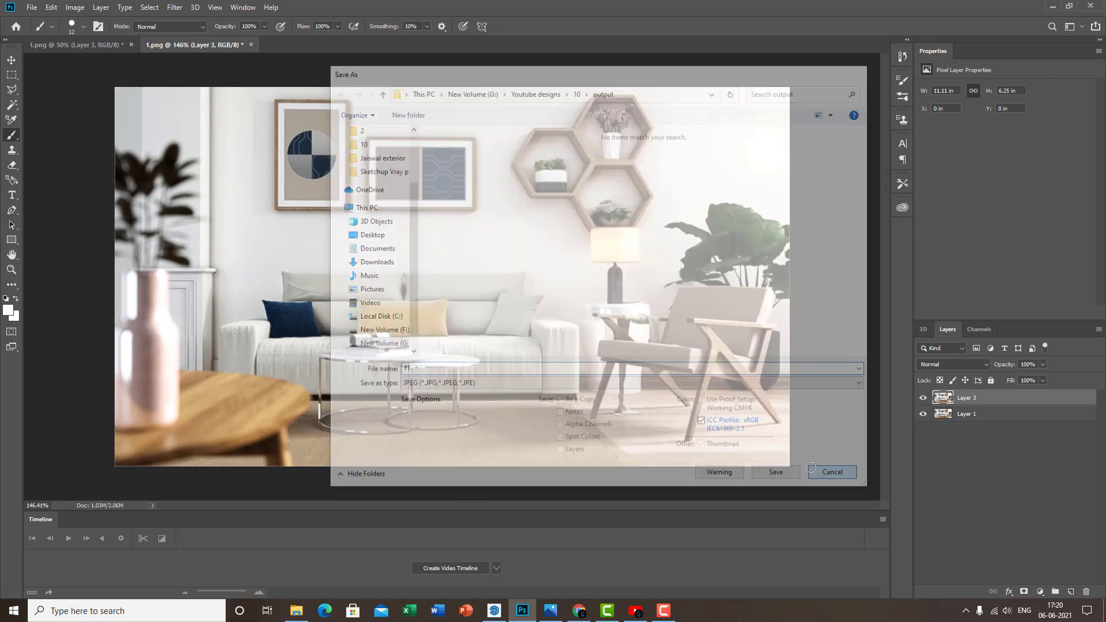
Quick-export the finished image as a PNG named f1 into the output folder
left_click(31, 7)
mouse_move(131, 166)
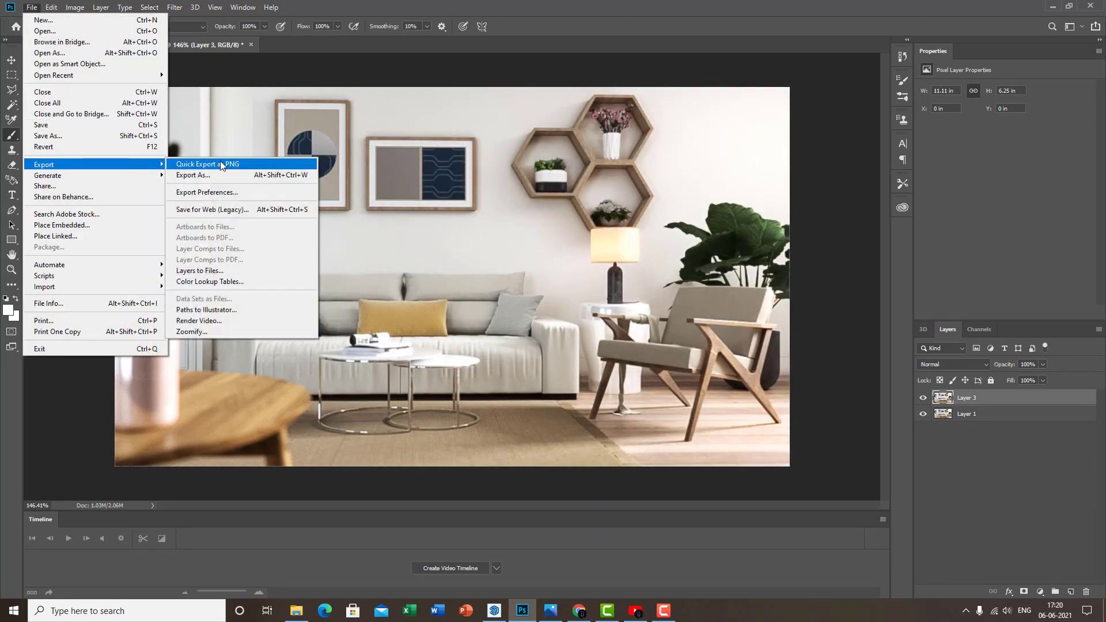
left_click(224, 164)
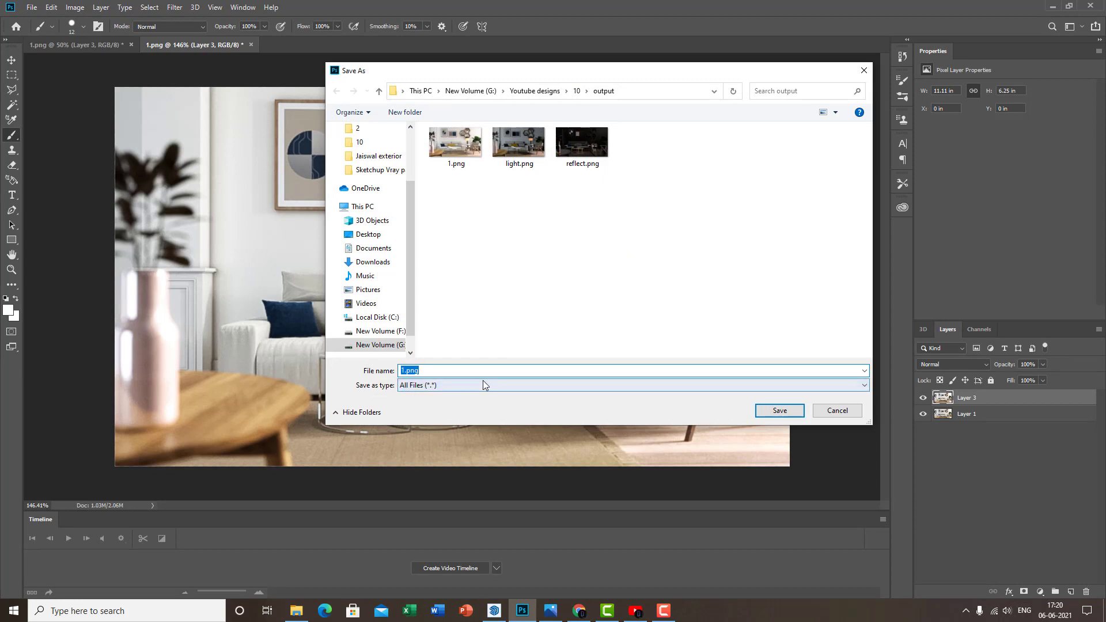
type("f1")
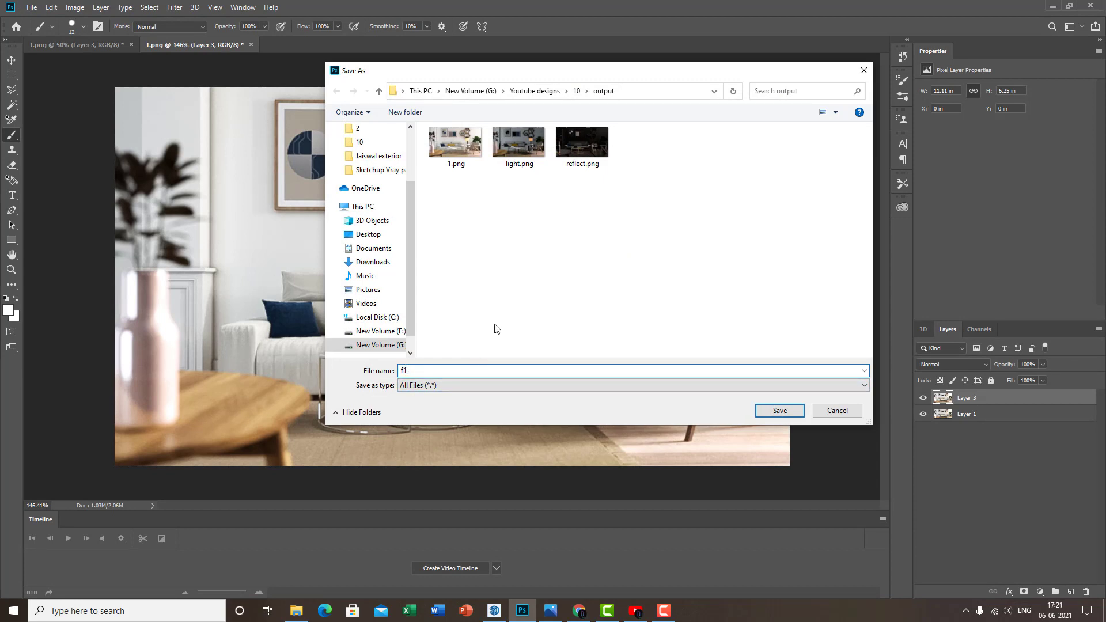
left_click(802, 412)
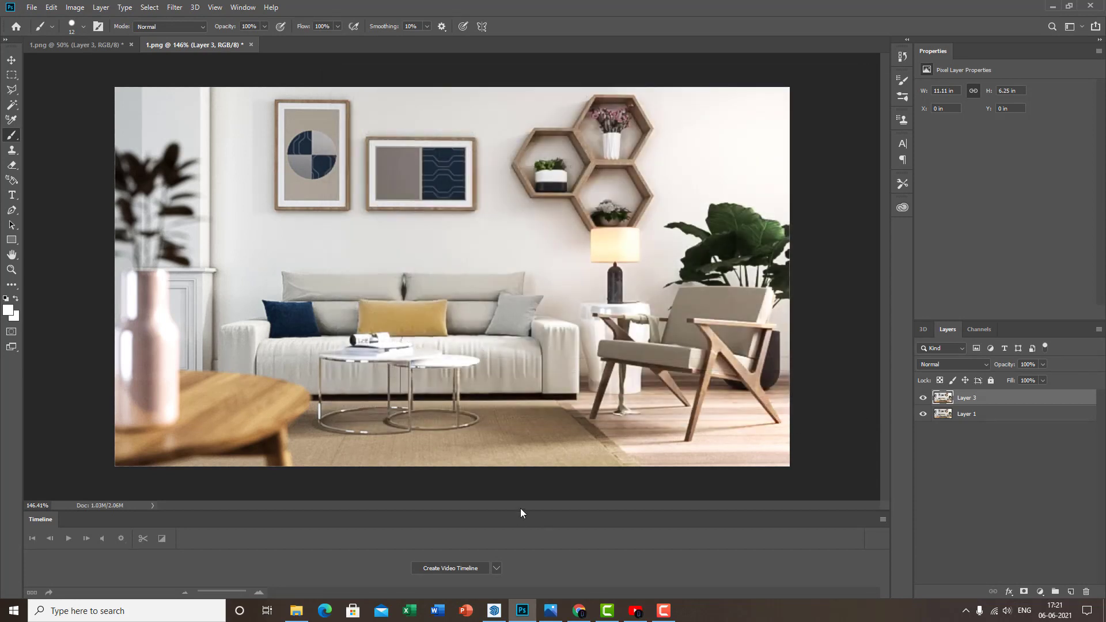
Open f1.png from the output folder in Photos and compare it with the reference living room image
left_click(300, 611)
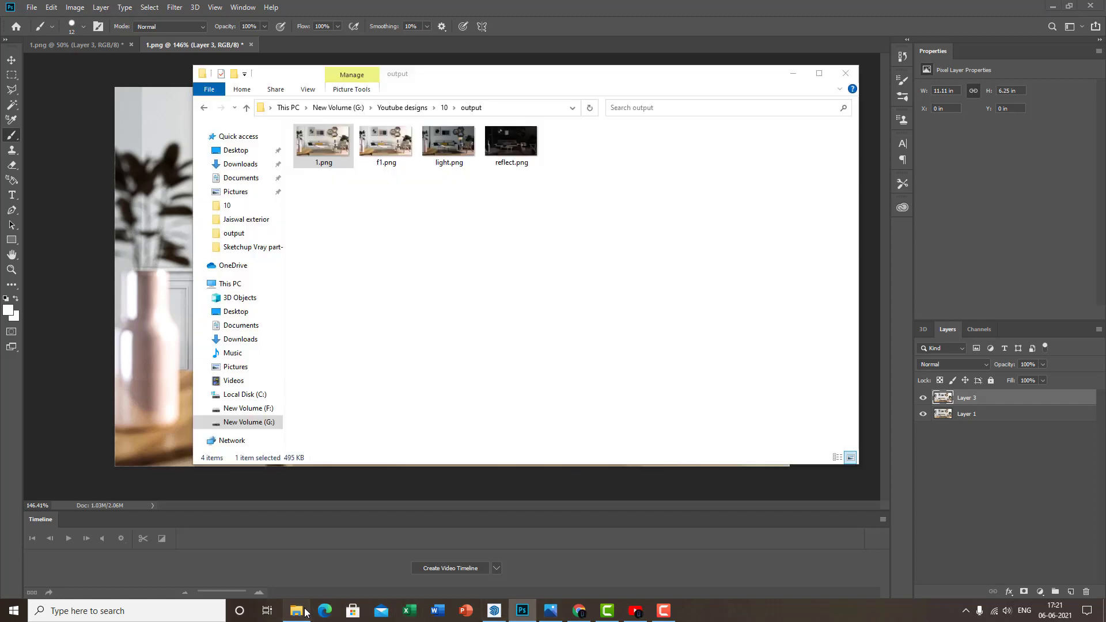
left_click(397, 155)
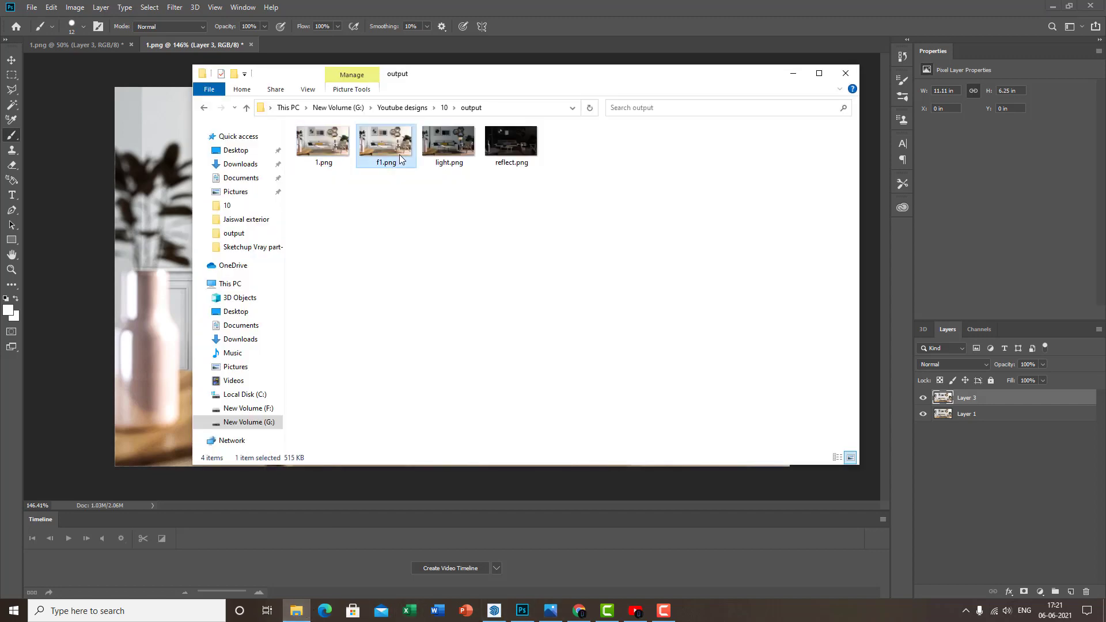
double_click(400, 159)
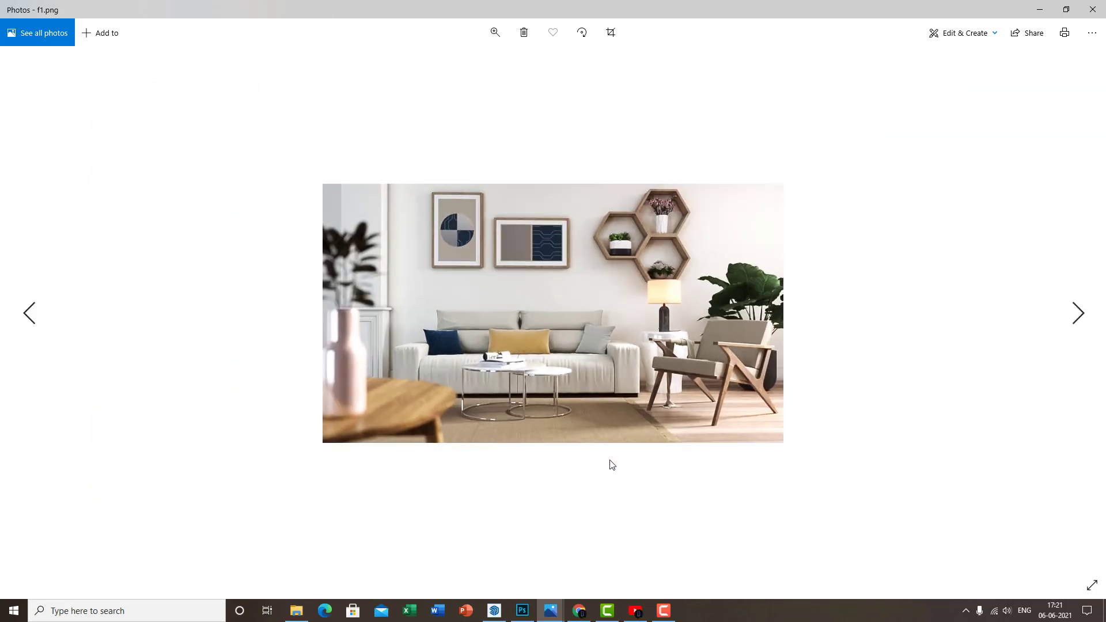
mouse_move(551, 611)
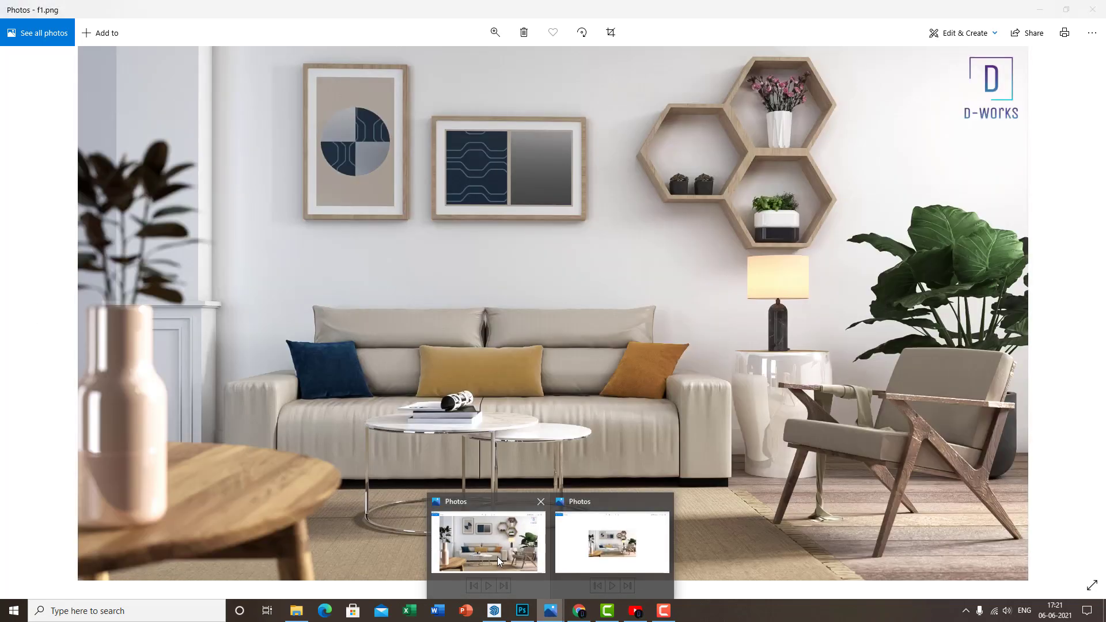
left_click(497, 557)
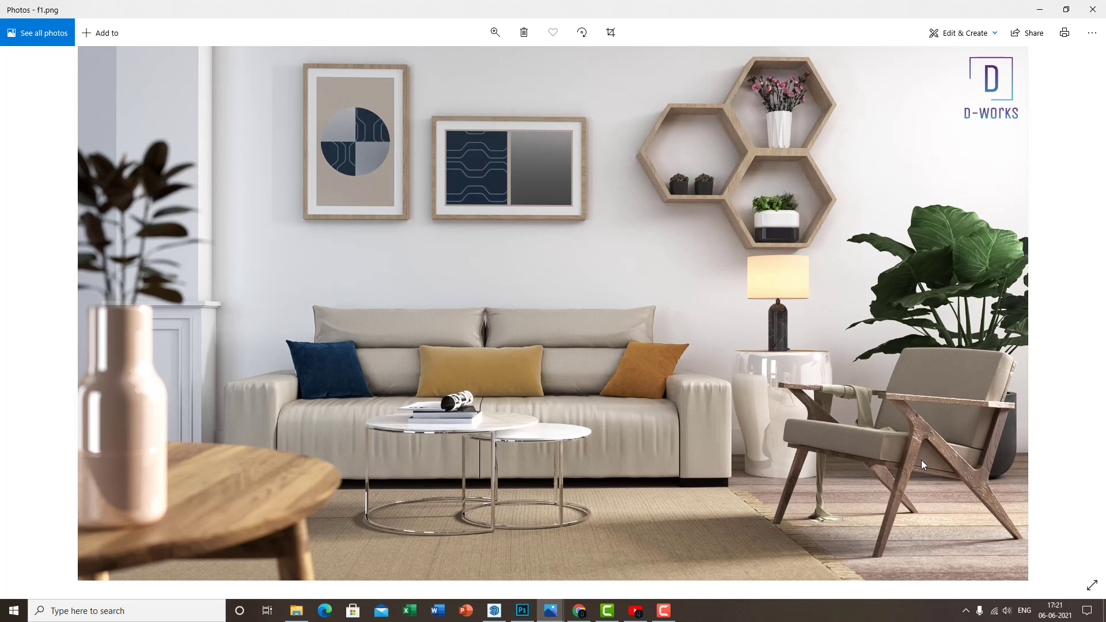